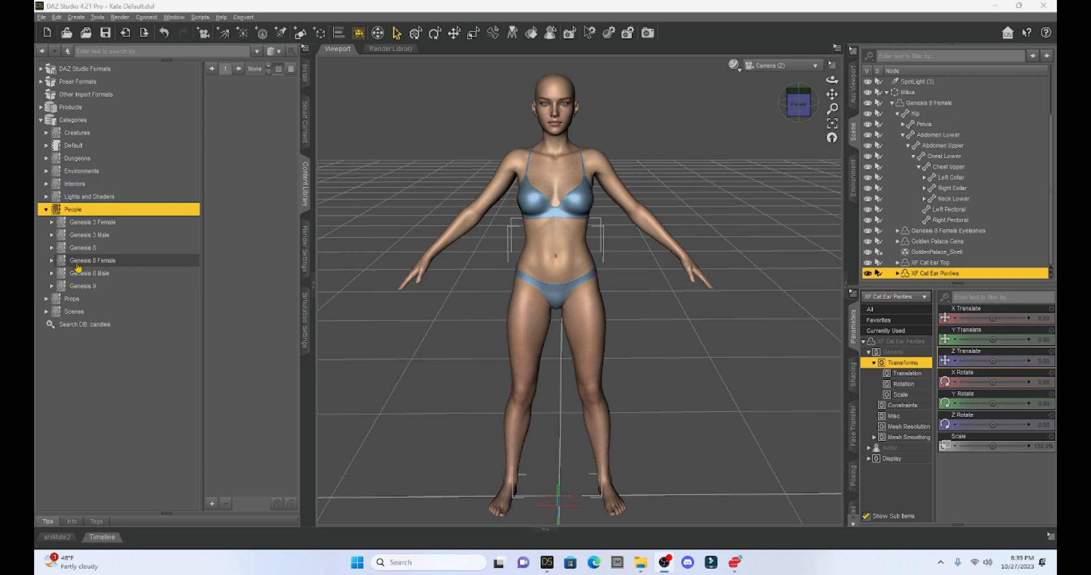
# Open the Milica HD For Genesis 8 Female character content and select the Genesis 8 Female figure in the scene.
pyautogui.click(52, 261)
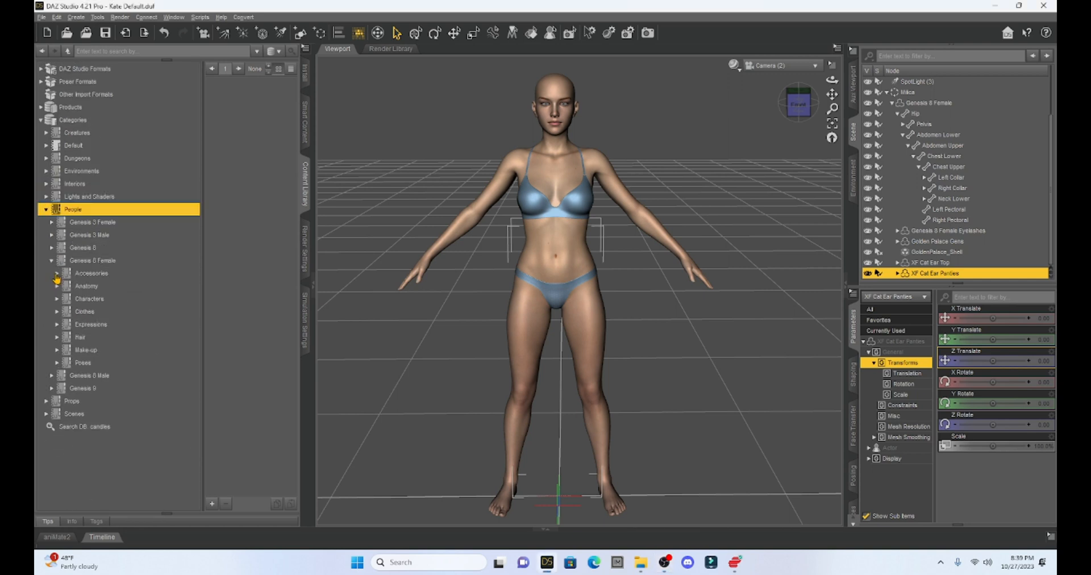
pyautogui.click(57, 299)
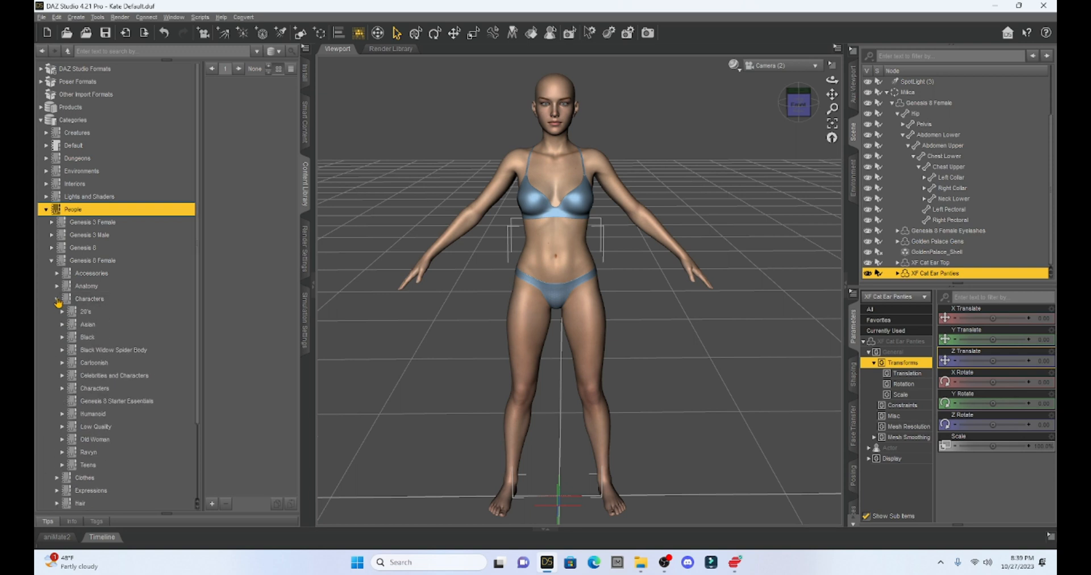
pyautogui.scroll(-3, 87, 323)
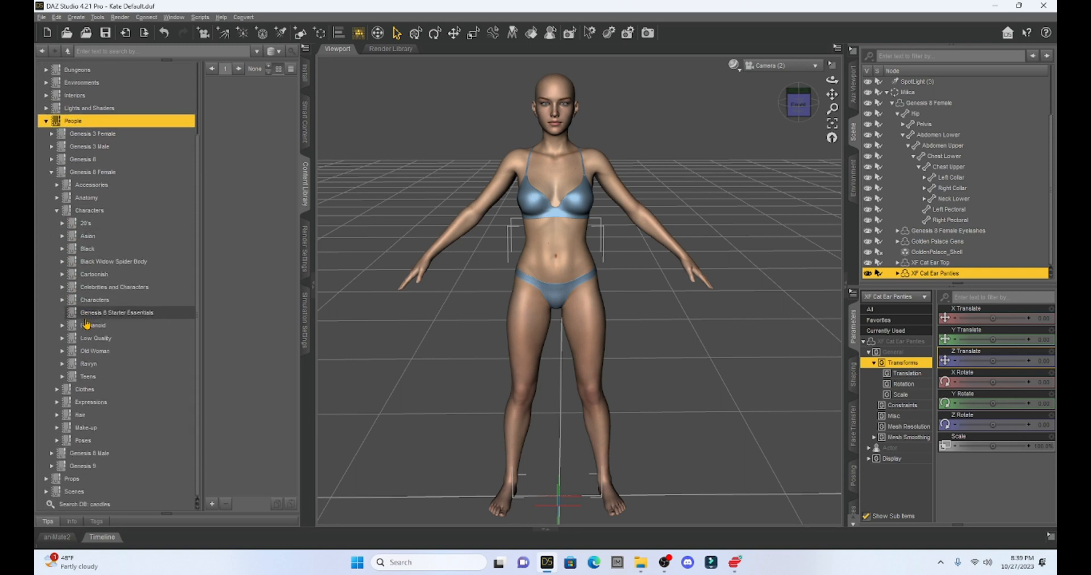
pyautogui.click(62, 376)
pyautogui.scroll(-6, 120, 337)
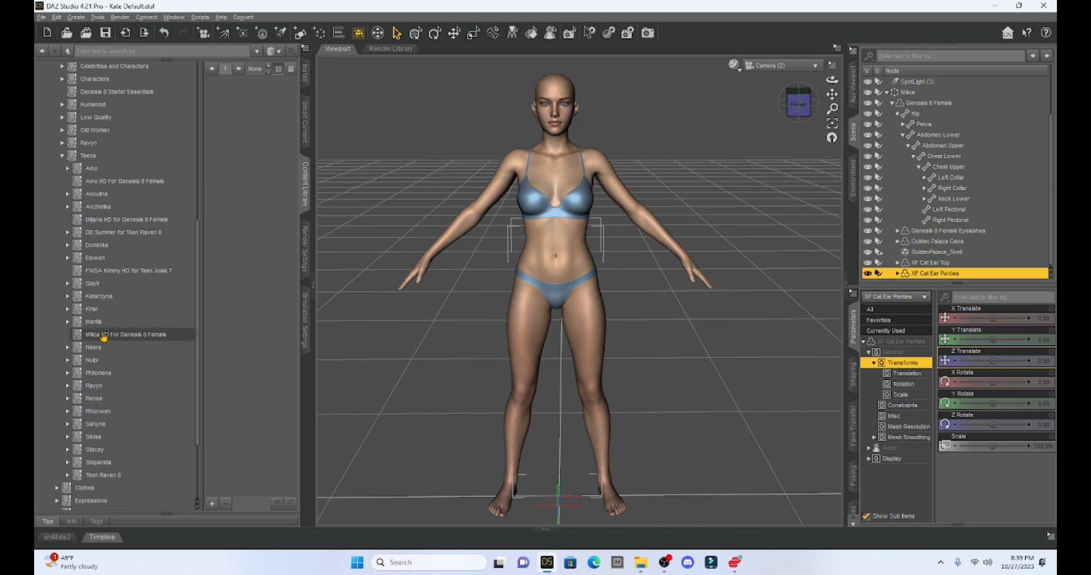
pyautogui.click(104, 335)
pyautogui.hotkey('ctrl', 'z')
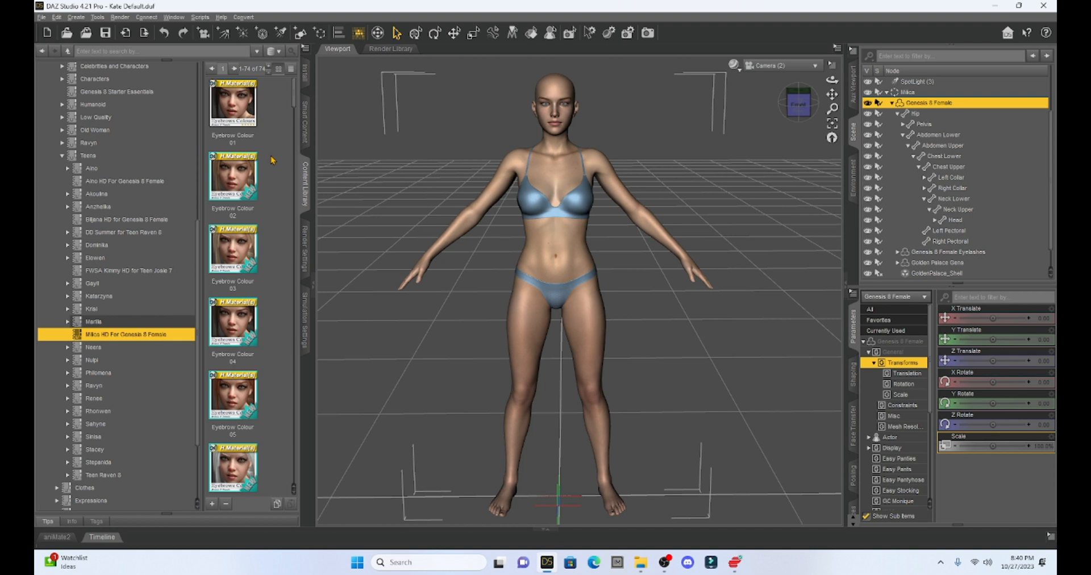
# Apply the Milica Full Apply shape and the Milica Eyes 09 eye colour to the figure.
pyautogui.scroll(-10, 271, 160)
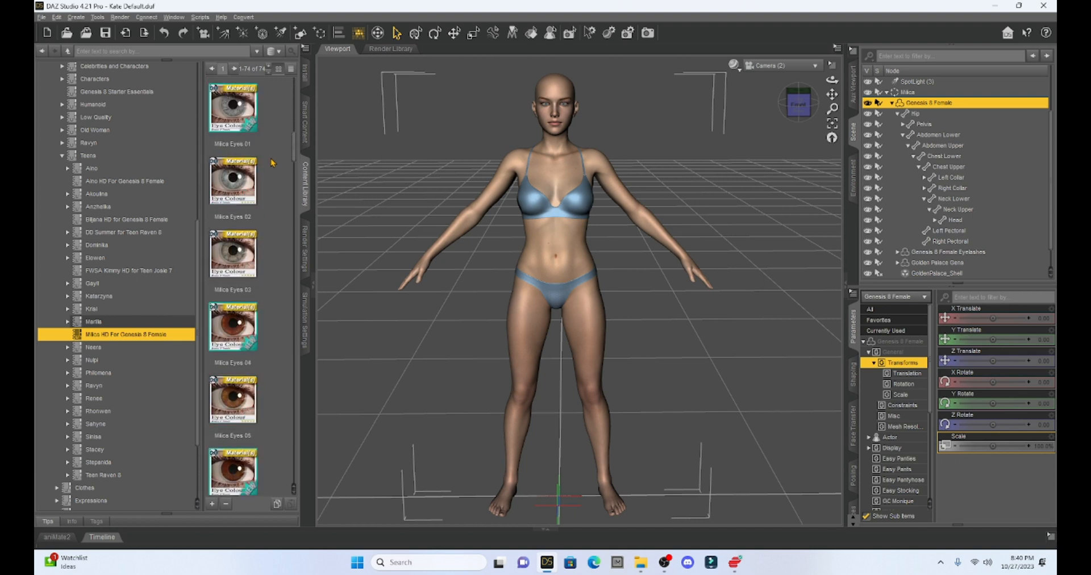
pyautogui.scroll(-8, 272, 163)
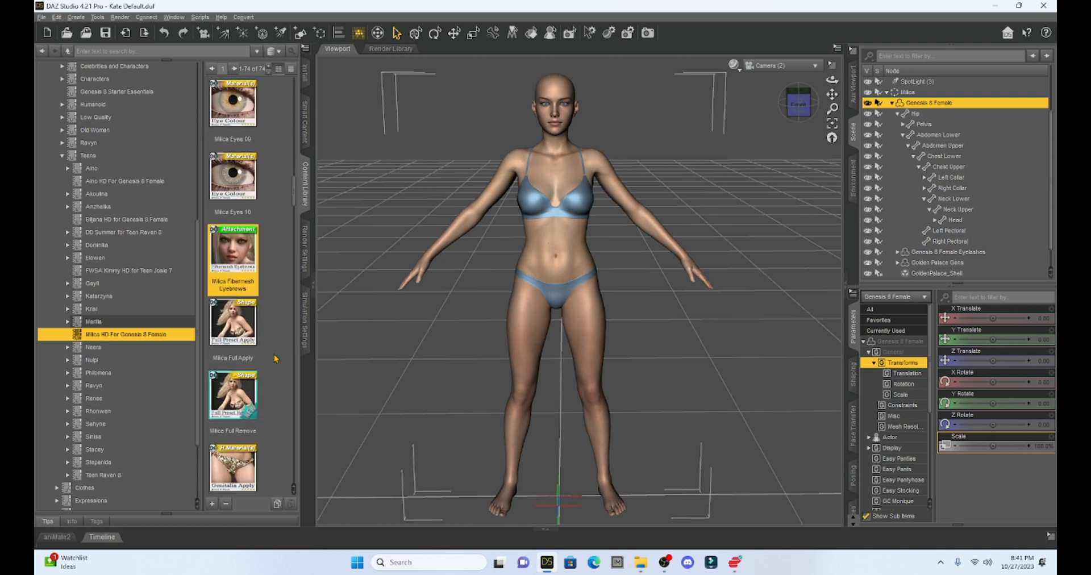
pyautogui.doubleClick(230, 318)
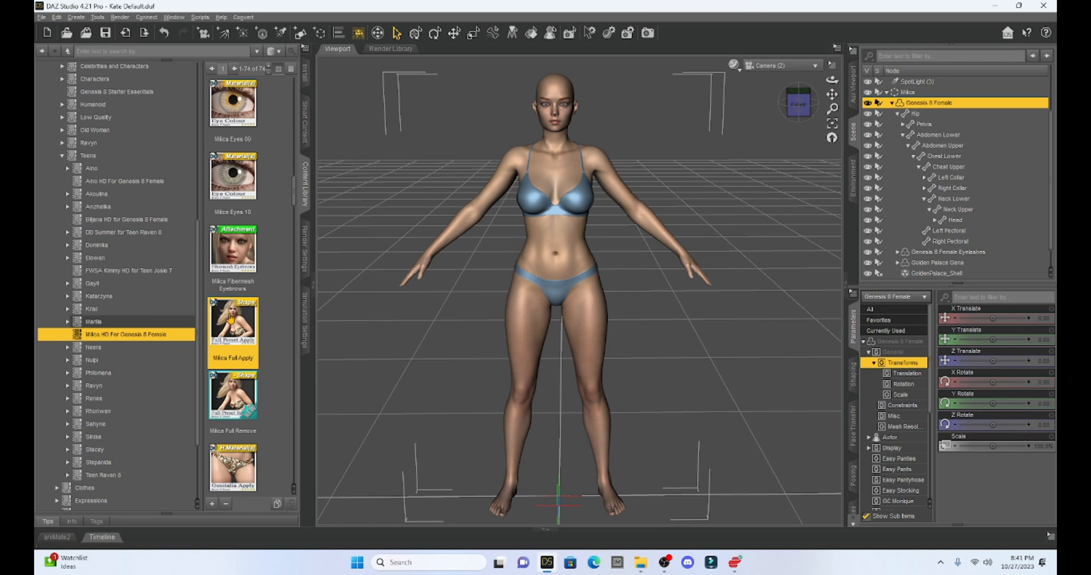
pyautogui.scroll(2, 268, 307)
pyautogui.scroll(1, 269, 307)
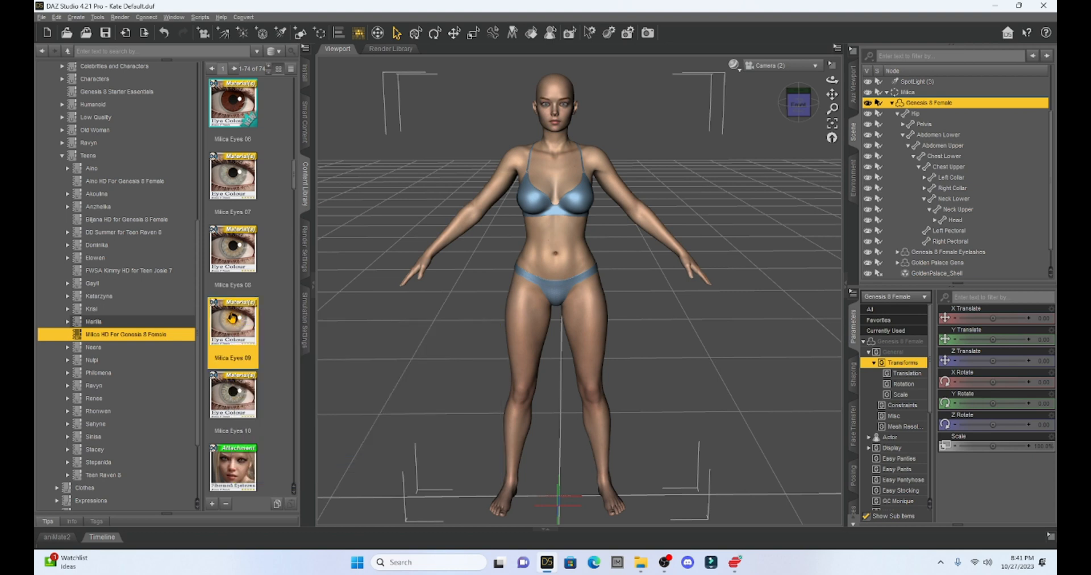
# Apply the Milica Lips 06 lipstick and the Milica MakeUp 01 makeup option to the figure.
pyautogui.scroll(-8, 233, 315)
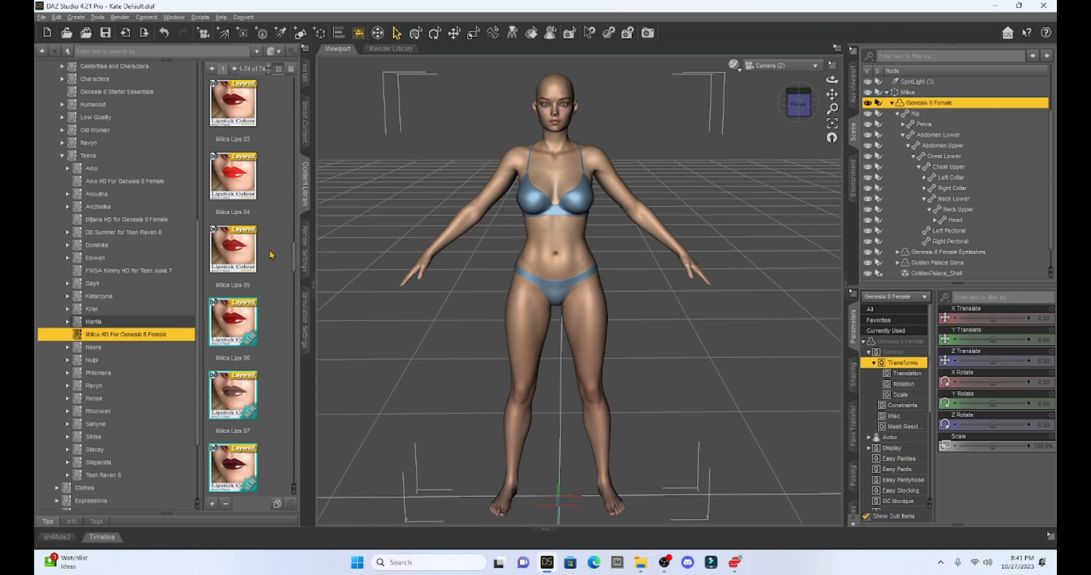
pyautogui.click(238, 326)
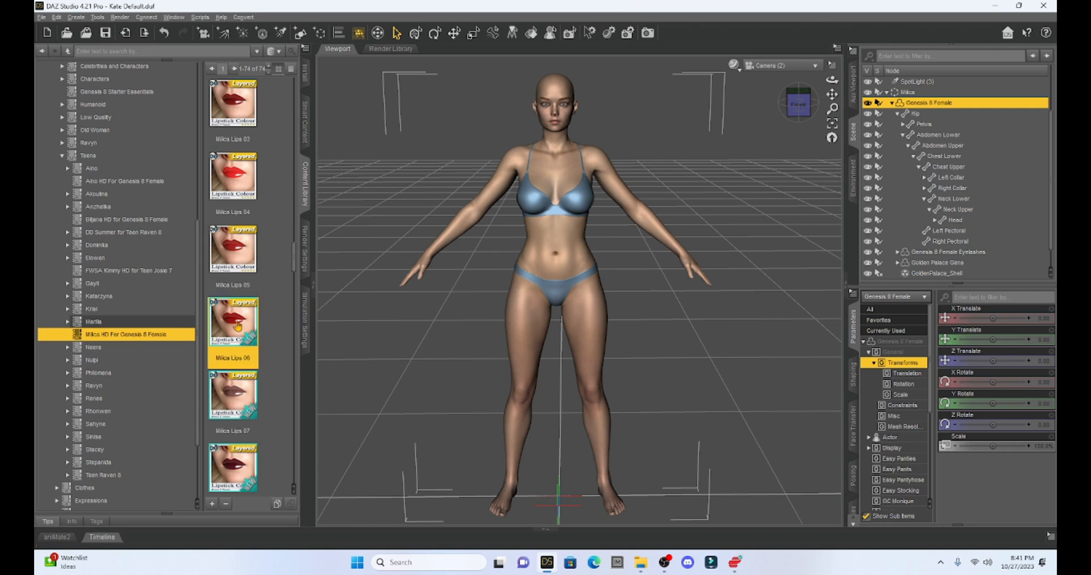
pyautogui.scroll(-5, 278, 315)
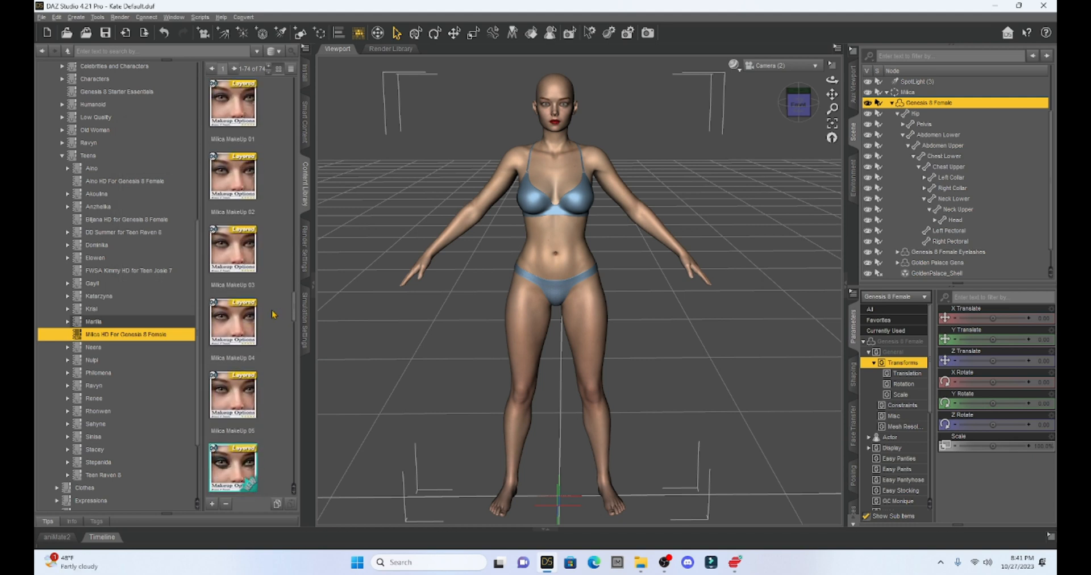
pyautogui.click(227, 102)
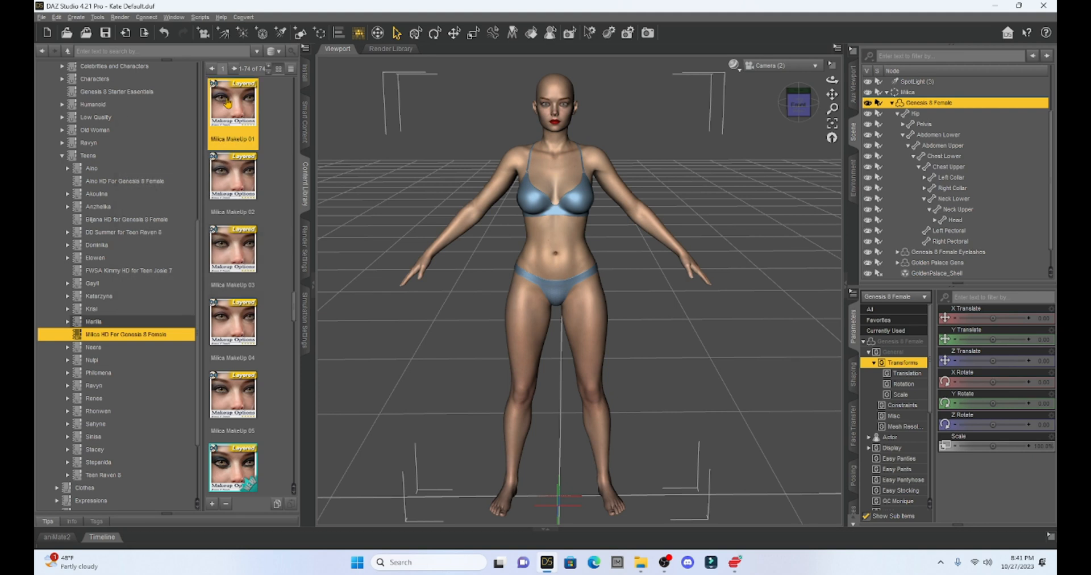
pyautogui.scroll(3, 255, 233)
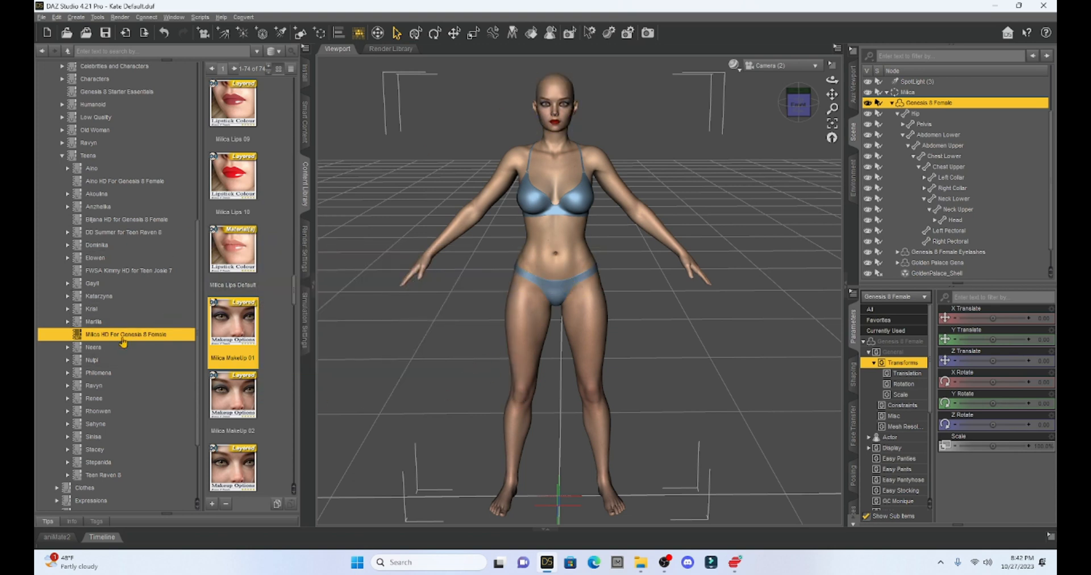
# Add the Loose Pigtails Hair to the figure from the OOT Loose Pigtails Hair folder in the Genesis 8 Female hair category.
pyautogui.click(61, 155)
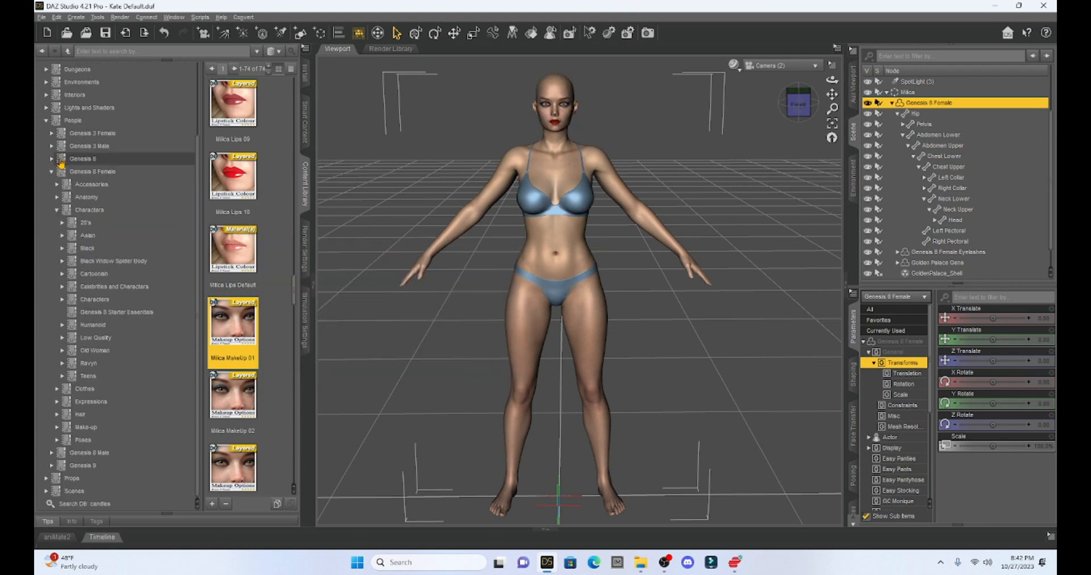
pyautogui.click(57, 210)
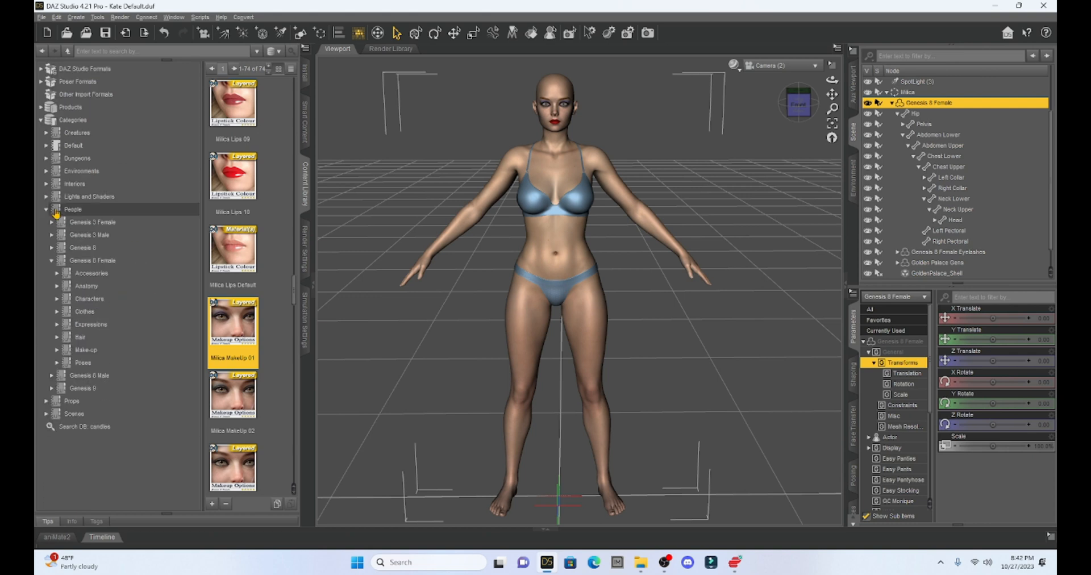
pyautogui.click(57, 337)
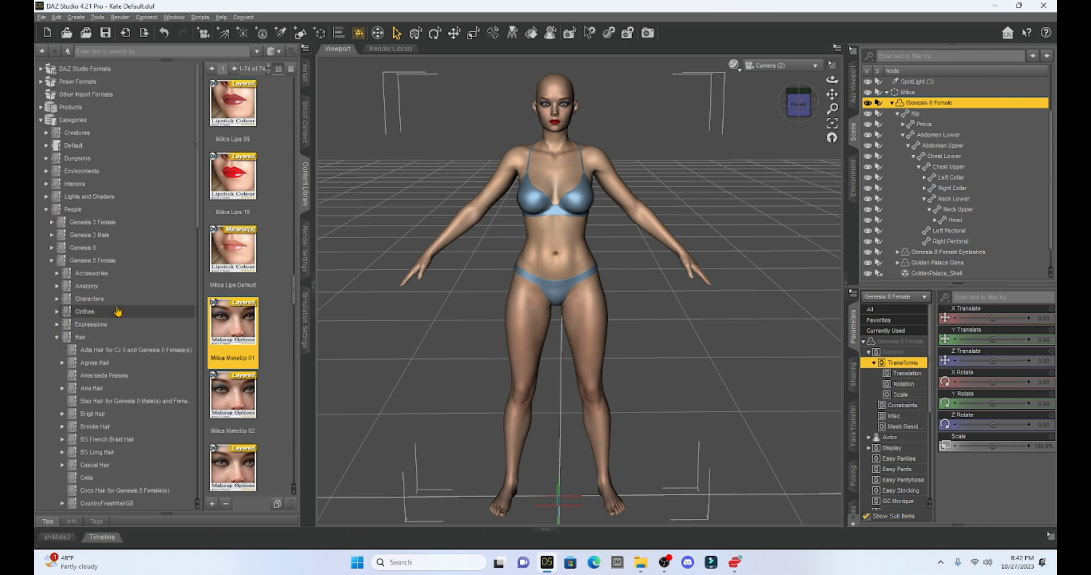
pyautogui.scroll(-4, 118, 310)
pyautogui.scroll(-3, 116, 311)
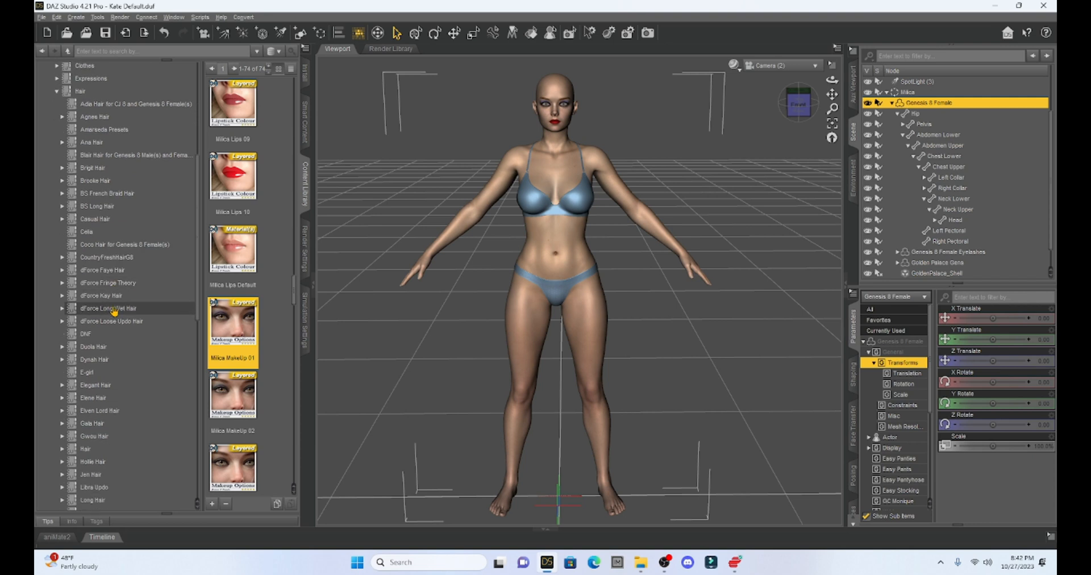
pyautogui.scroll(-2, 114, 311)
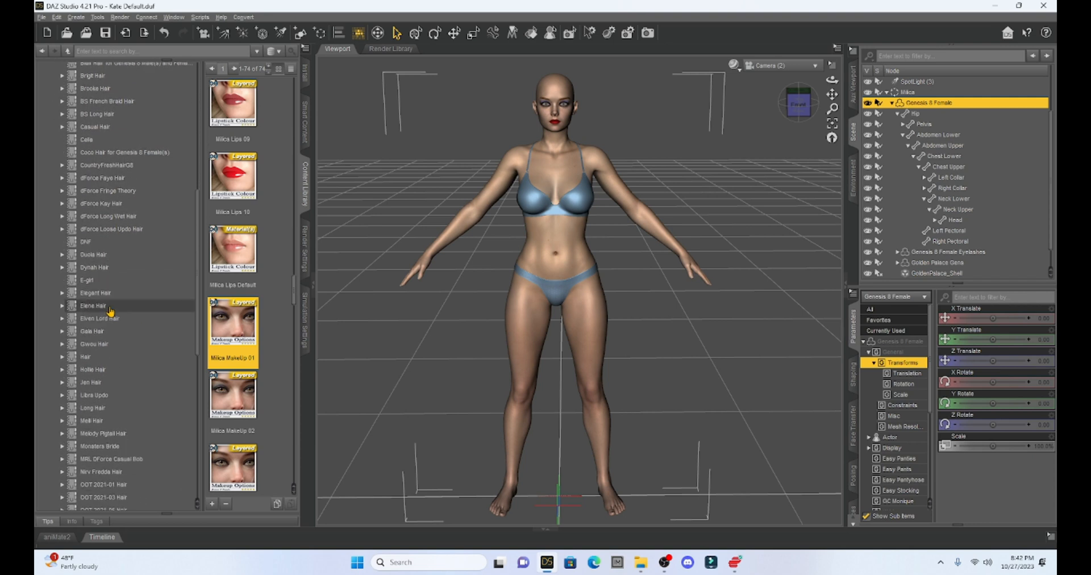
pyautogui.click(62, 328)
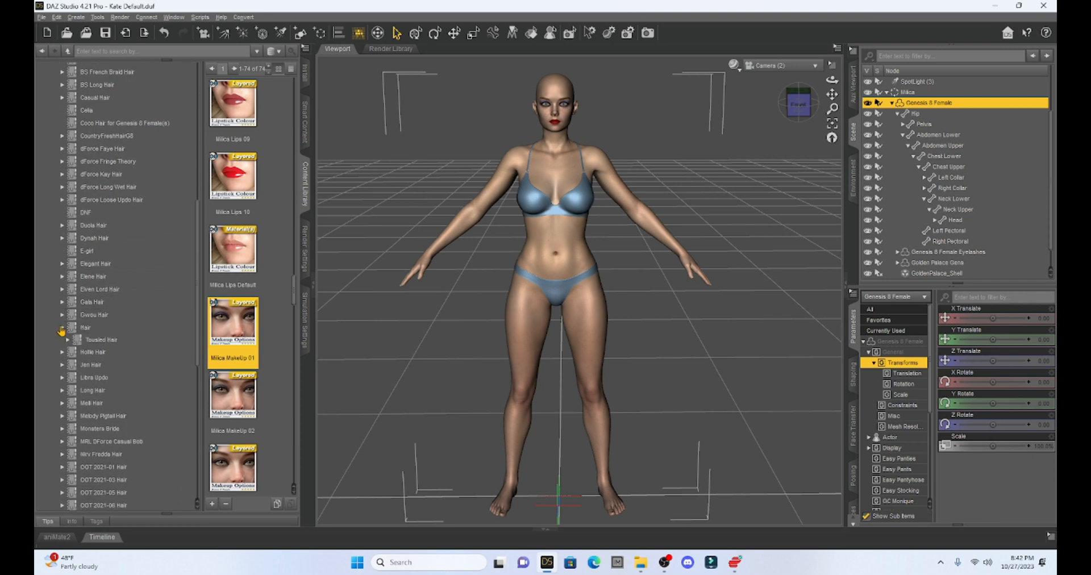
pyautogui.scroll(-5, 135, 293)
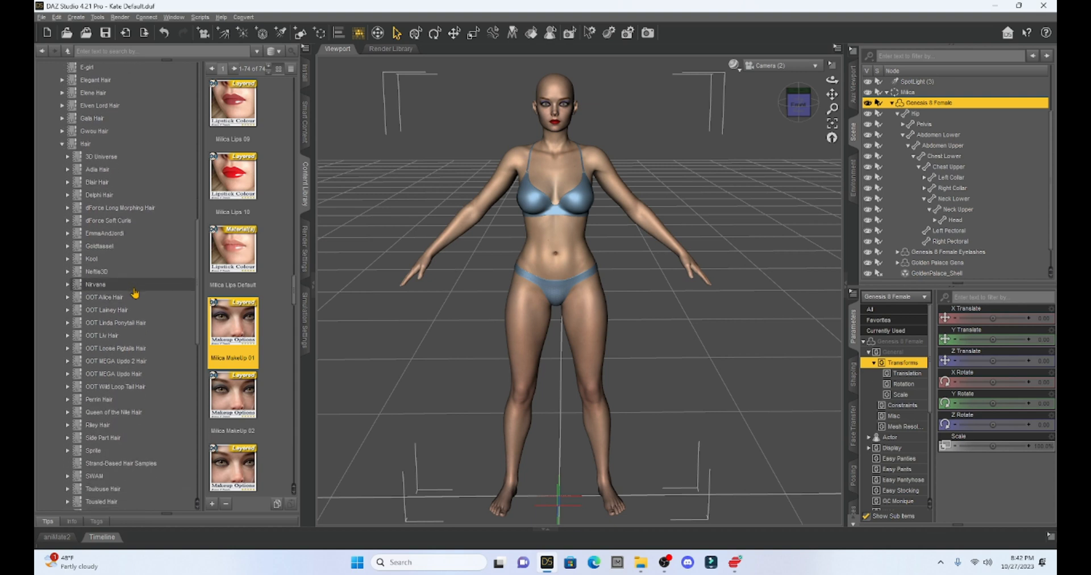
pyautogui.click(116, 348)
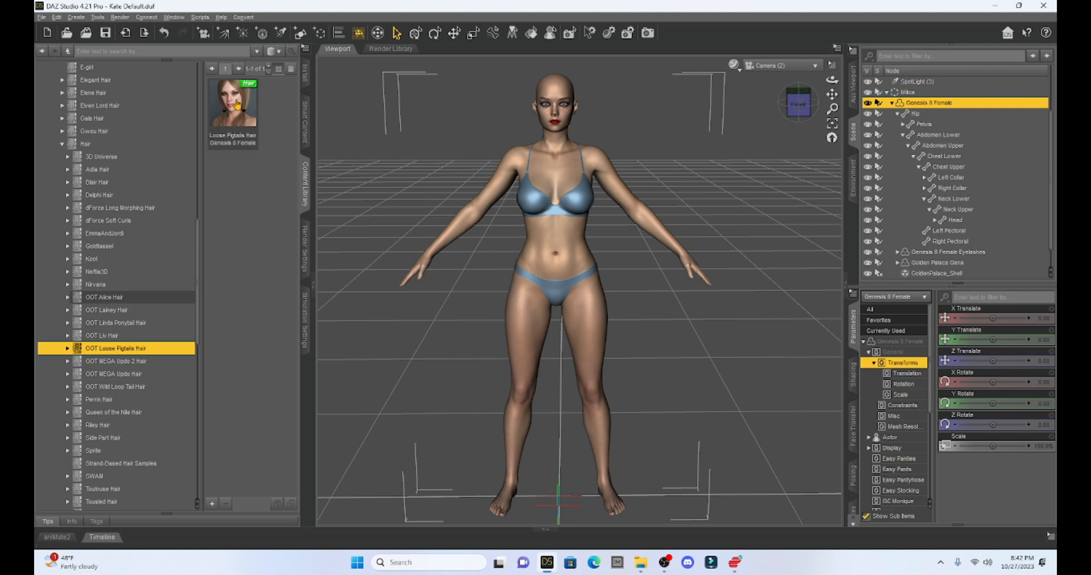
pyautogui.doubleClick(234, 109)
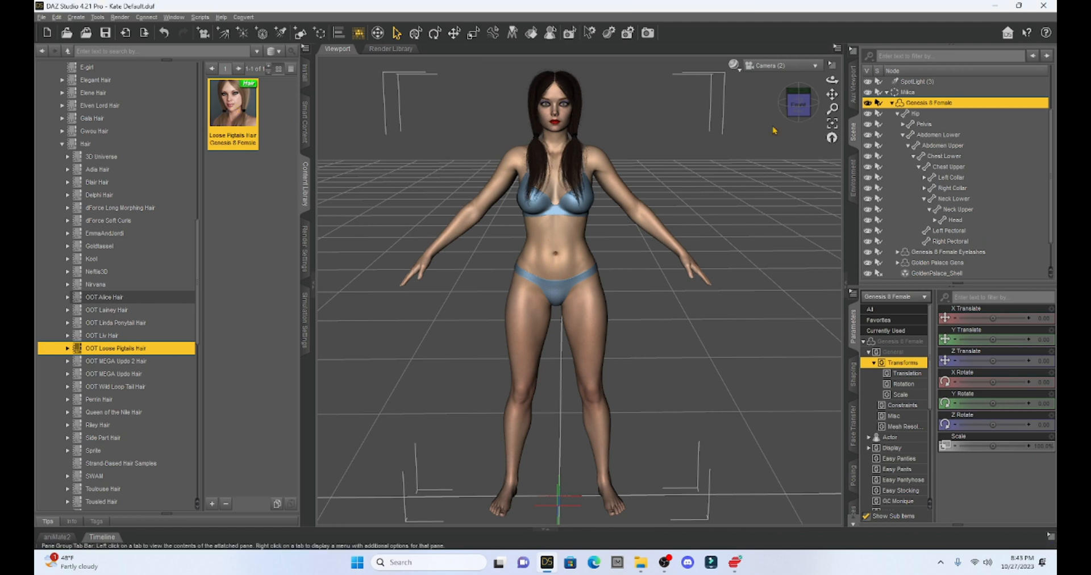
# Select the Loose Pigtails hair in the scene and apply its !Apply First A base material from the MATS folder.
pyautogui.scroll(-2, 939, 240)
pyautogui.scroll(-1, 938, 240)
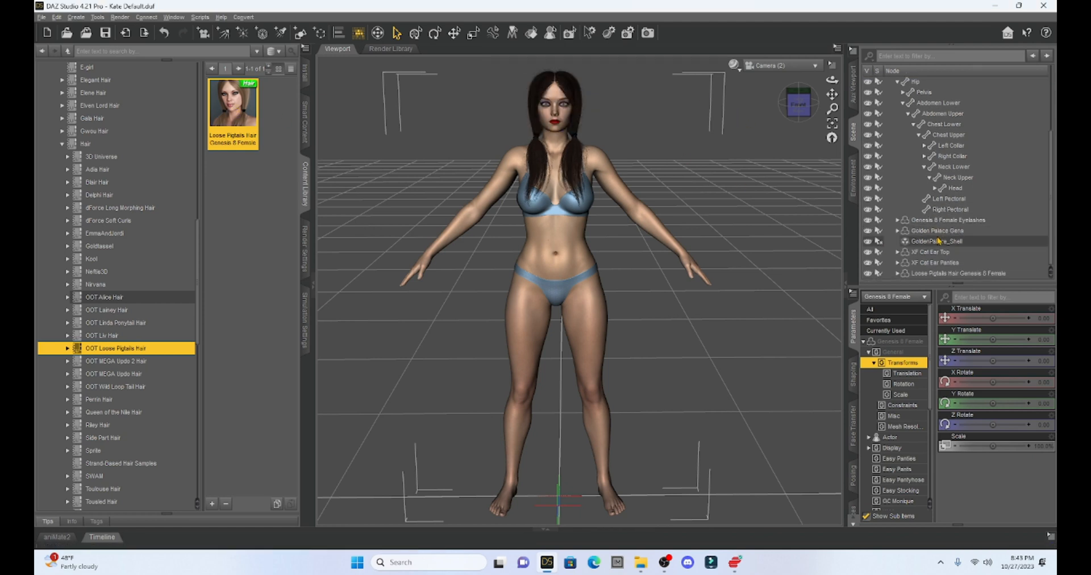
pyautogui.click(950, 274)
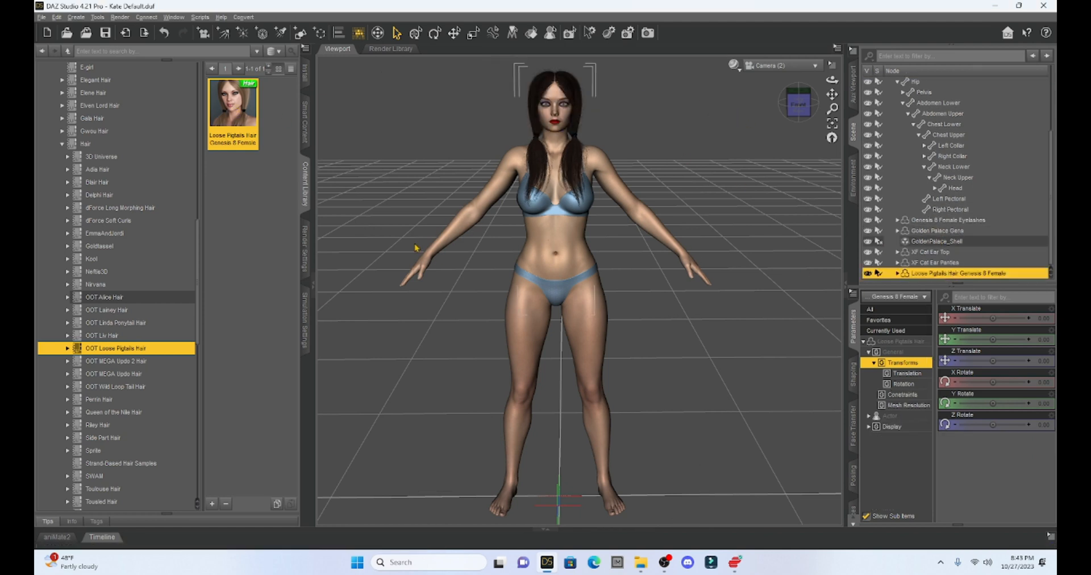
pyautogui.click(67, 349)
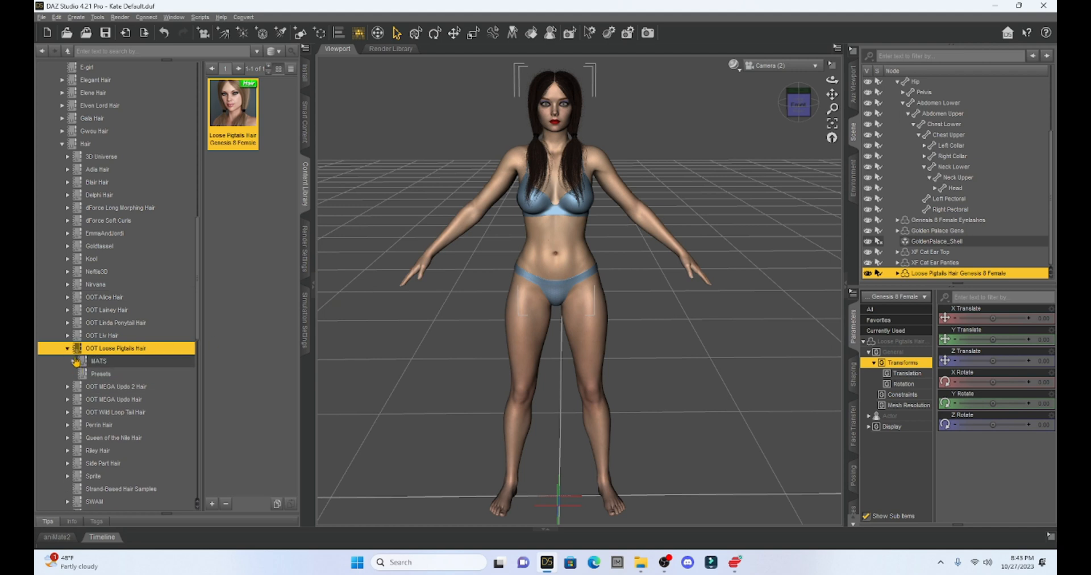
pyautogui.click(72, 361)
pyautogui.click(102, 386)
pyautogui.click(101, 377)
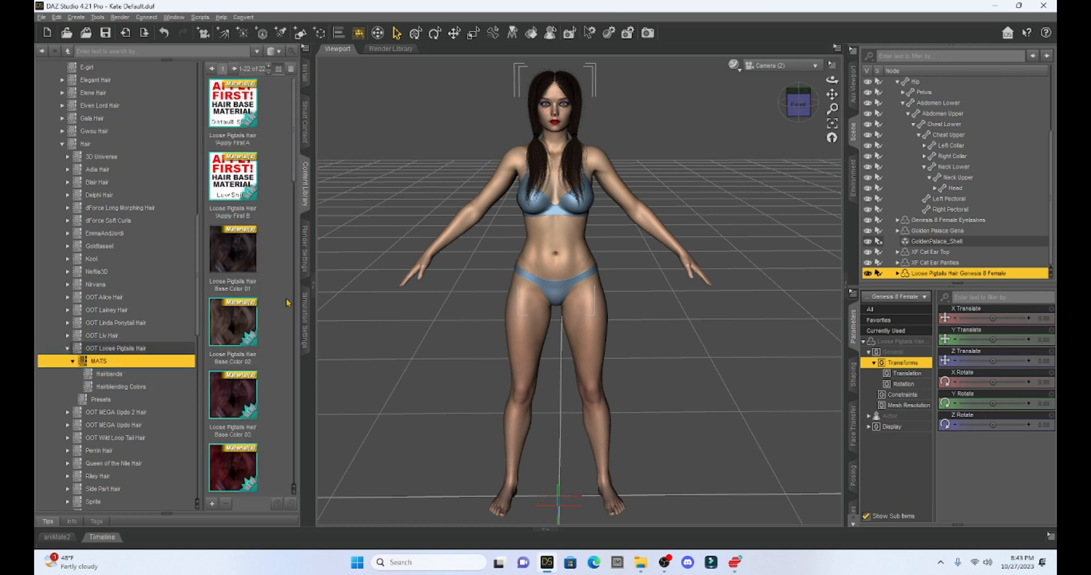
pyautogui.scroll(-6, 287, 303)
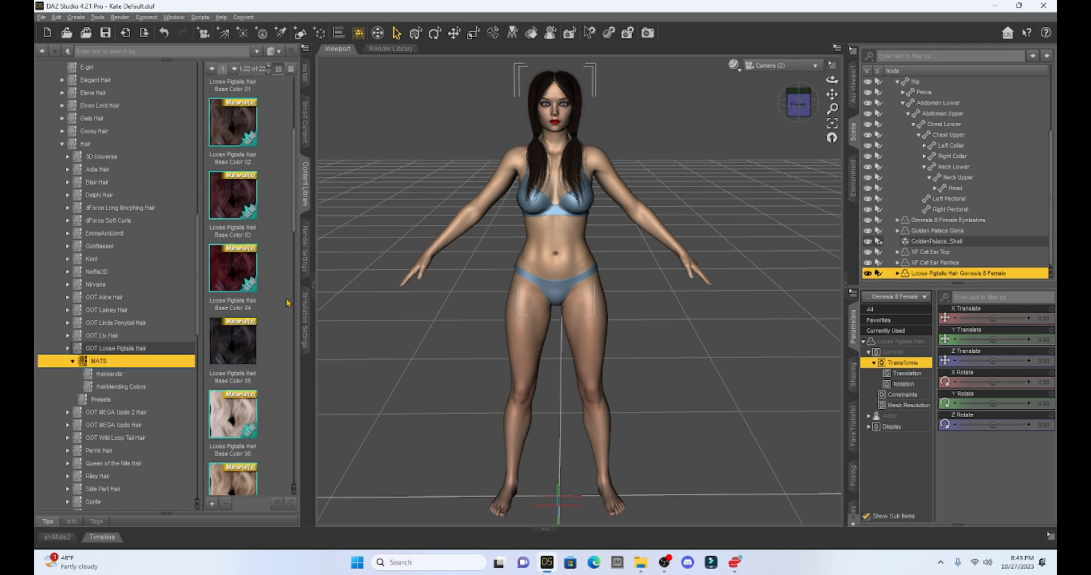
pyautogui.click(225, 107)
pyautogui.doubleClick(225, 107)
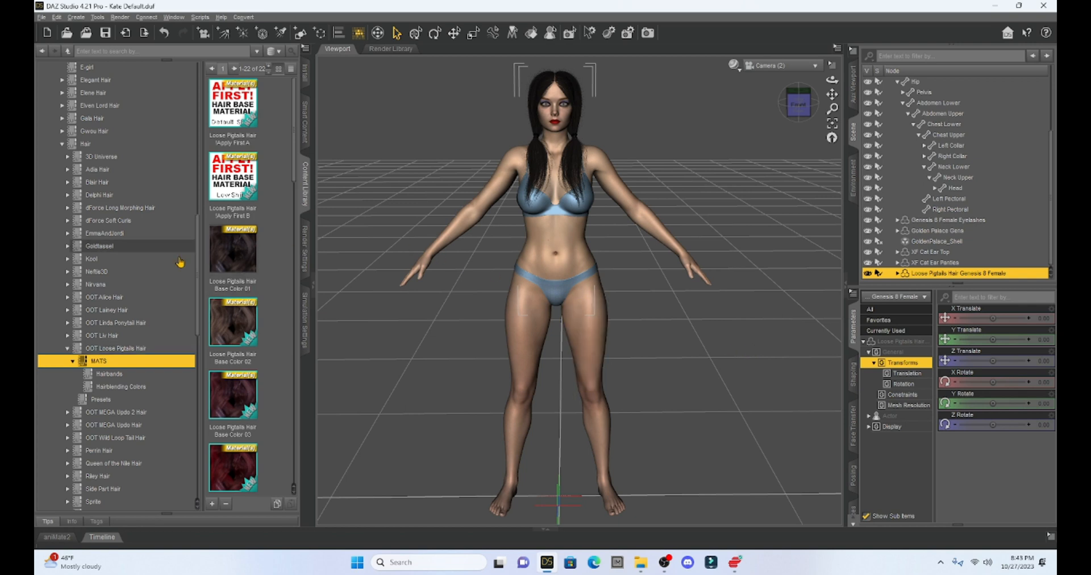
# Open the B-Rock Snap Up folder in the Genesis 8 Female clothing of External My Daz 3D Library 12 CLOTHING.
pyautogui.click(62, 145)
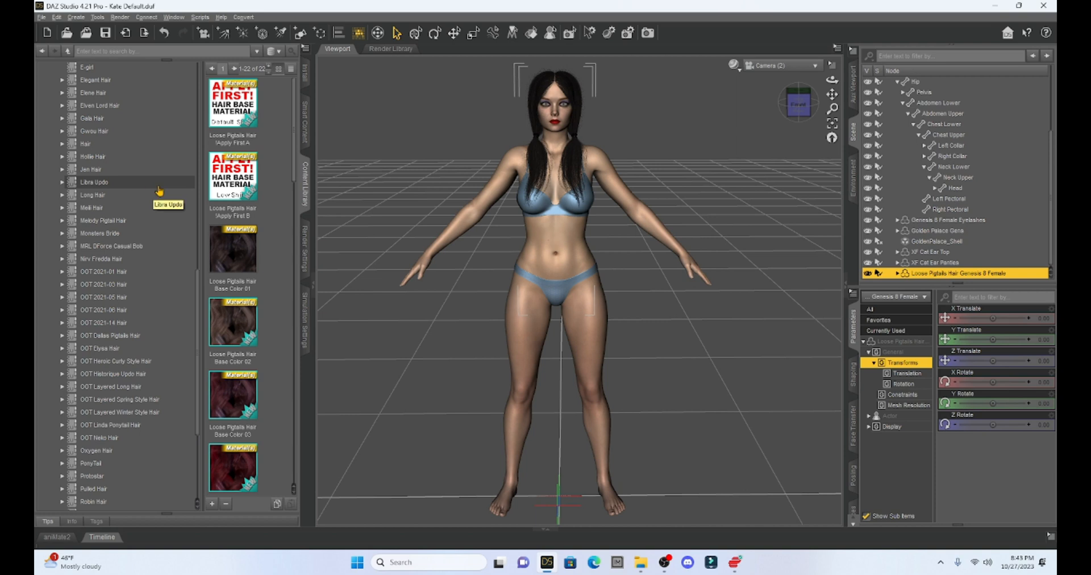
pyautogui.scroll(10, 164, 185)
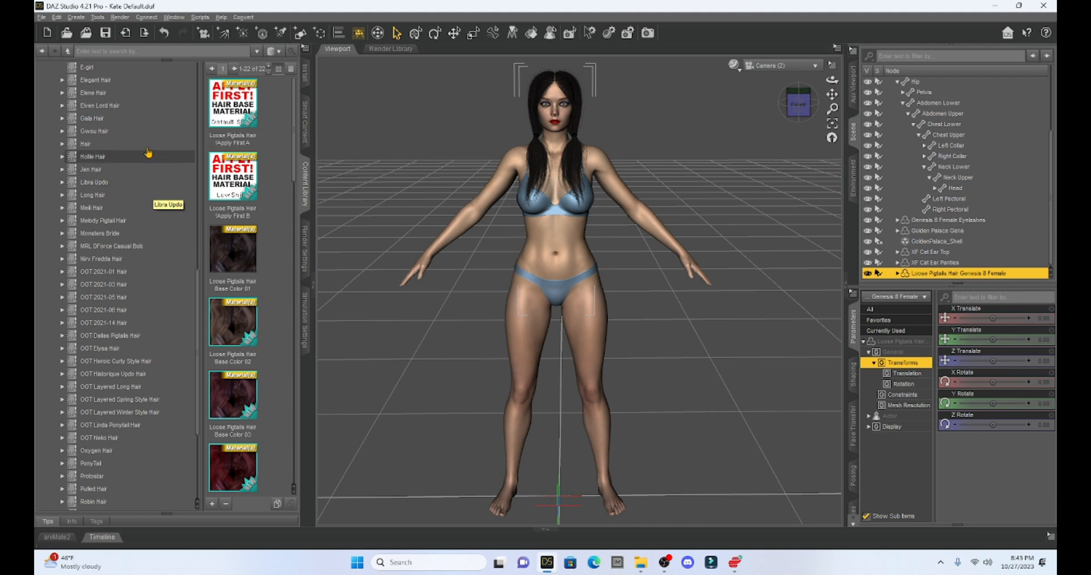
pyautogui.scroll(2, 165, 185)
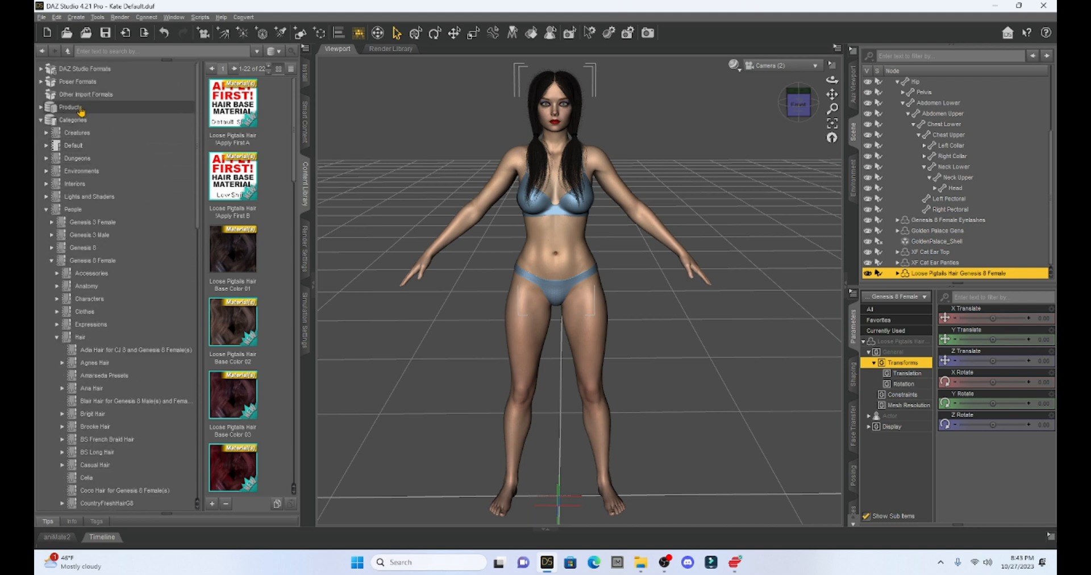
pyautogui.click(40, 69)
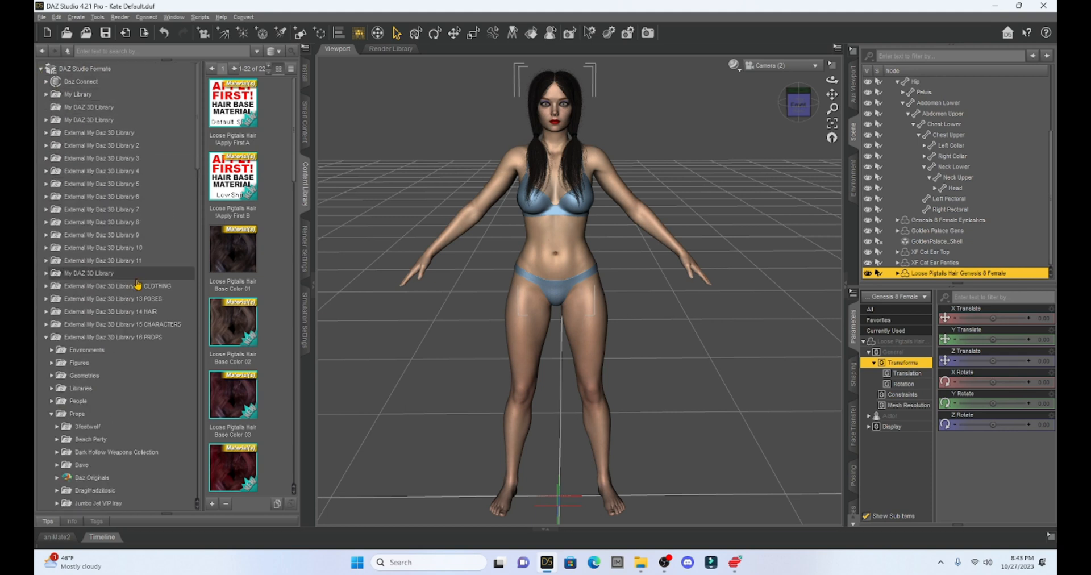
pyautogui.click(46, 285)
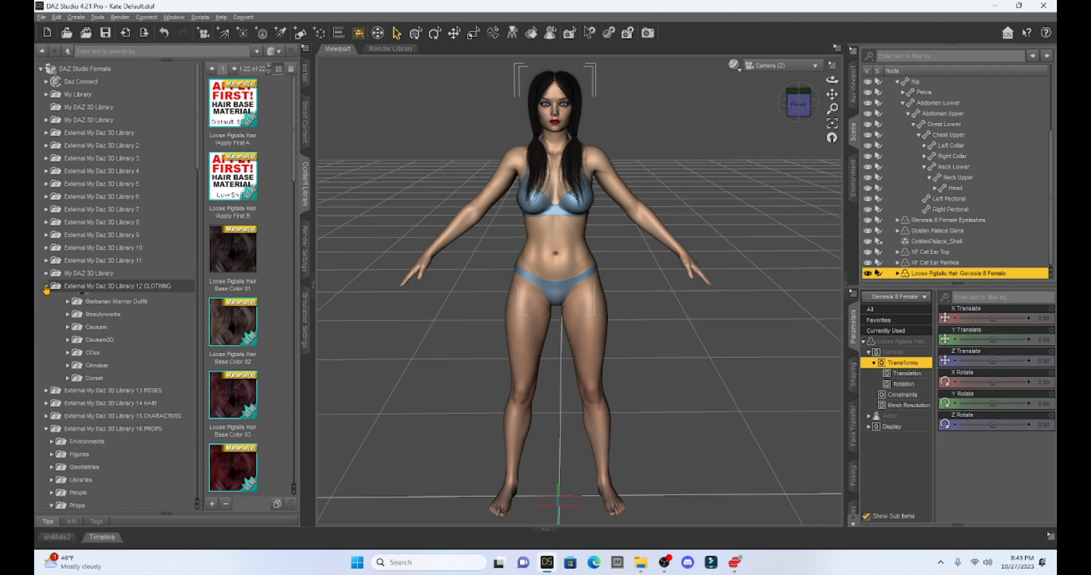
pyautogui.scroll(-4, 85, 267)
pyautogui.scroll(-6, 102, 301)
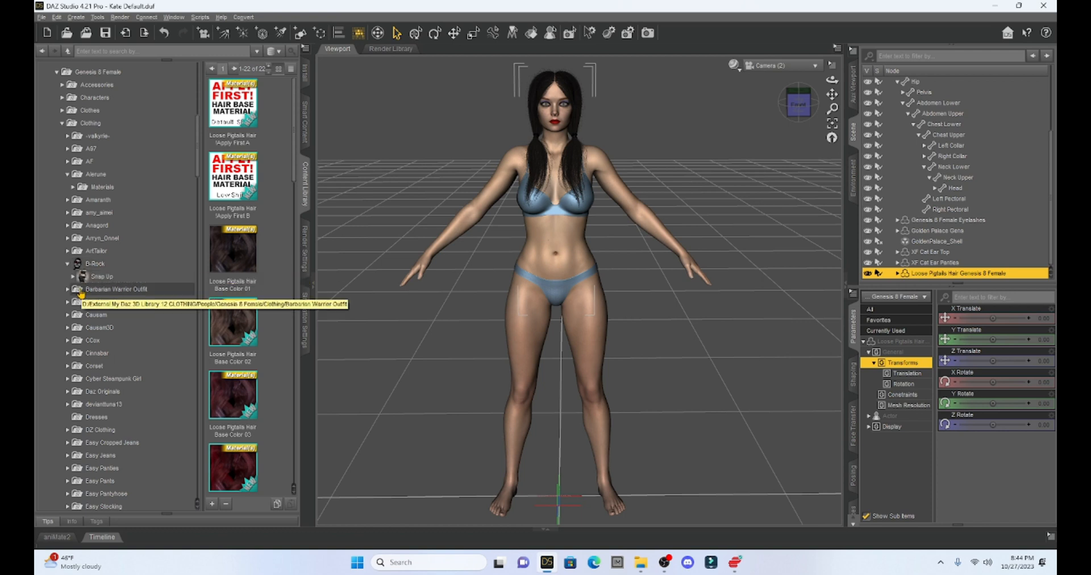
pyautogui.click(103, 277)
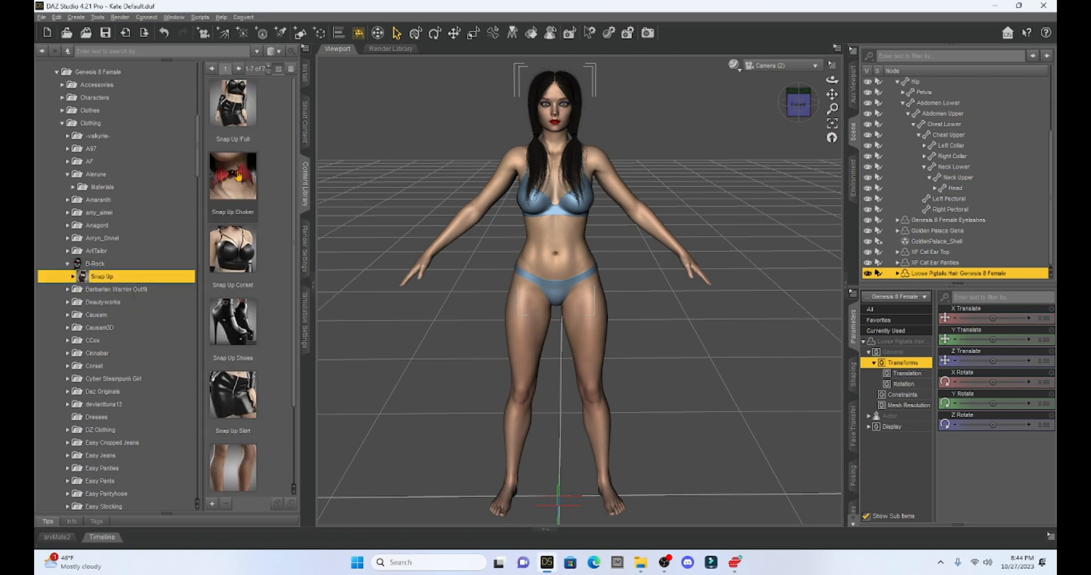
# Select the Genesis 8 Female figure and dress it in the complete Snap Up !Full outfit.
pyautogui.moveTo(237, 178)
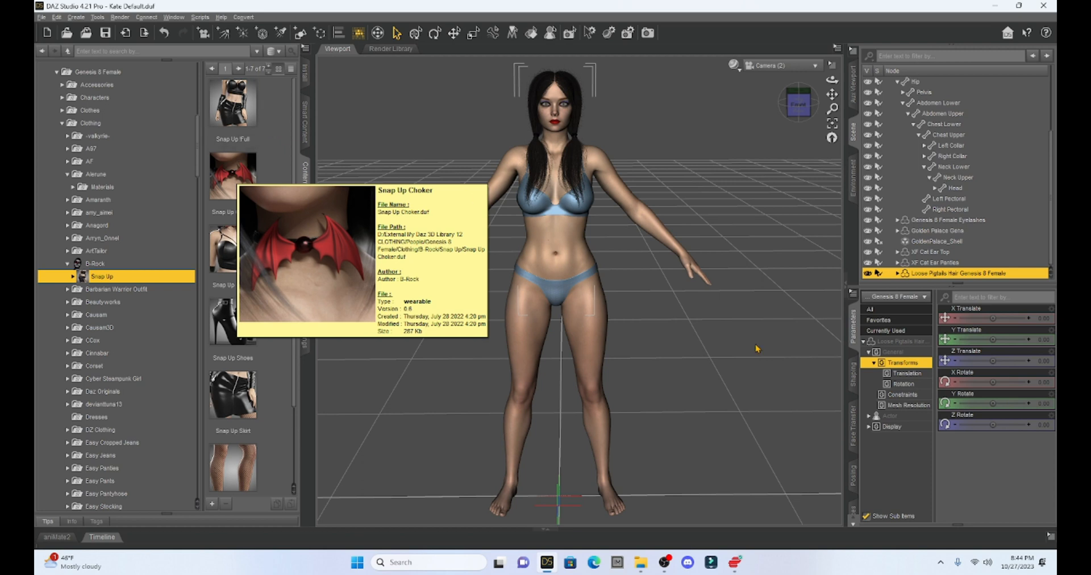
pyautogui.click(568, 242)
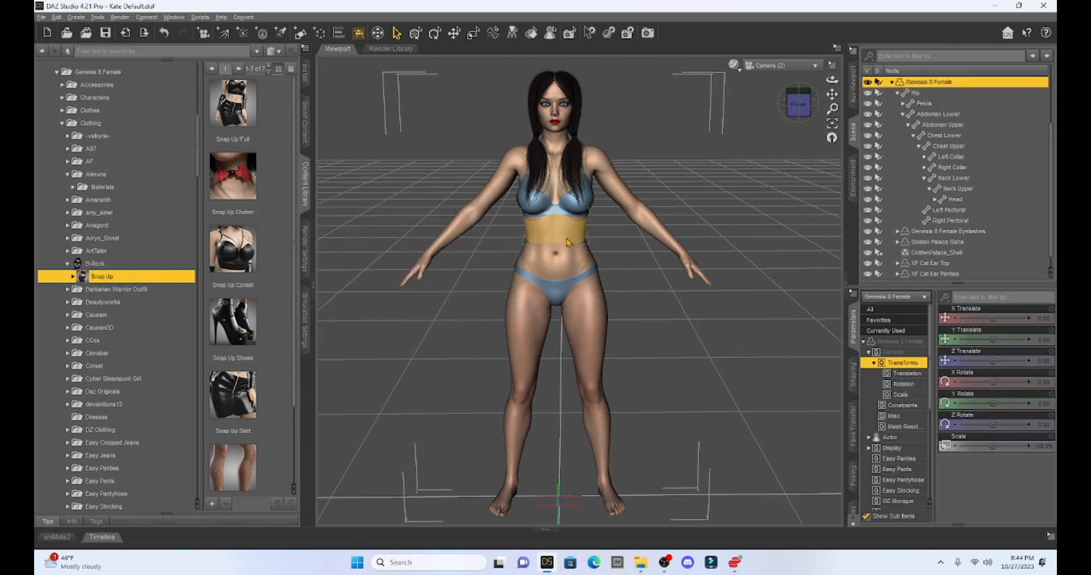
pyautogui.doubleClick(239, 101)
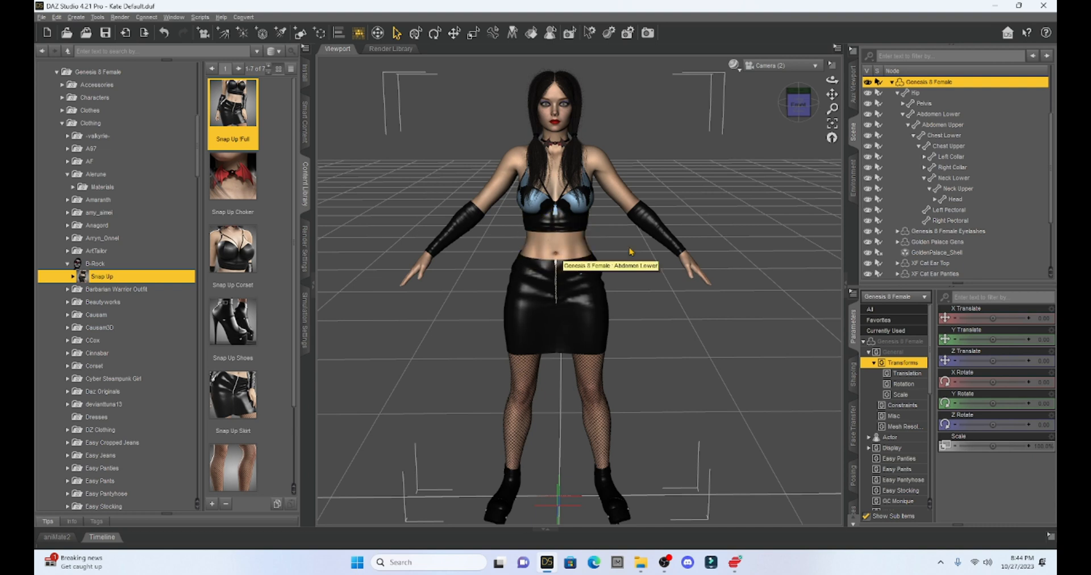
# Delete the XF Cat Ear Top and the XF Cat Ear Panties from the scene.
pyautogui.scroll(-3, 939, 261)
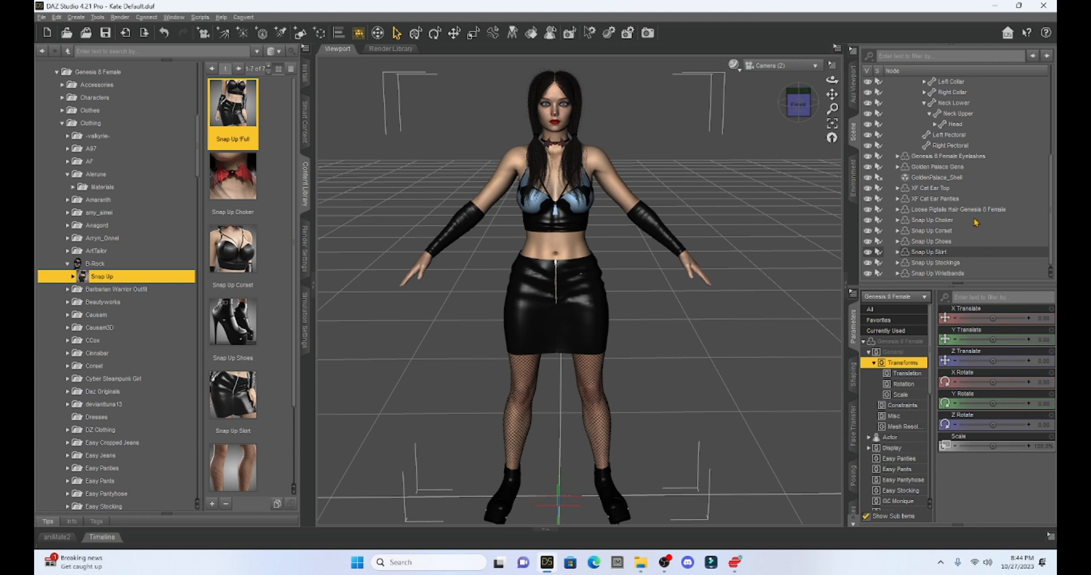
pyautogui.scroll(4, 957, 235)
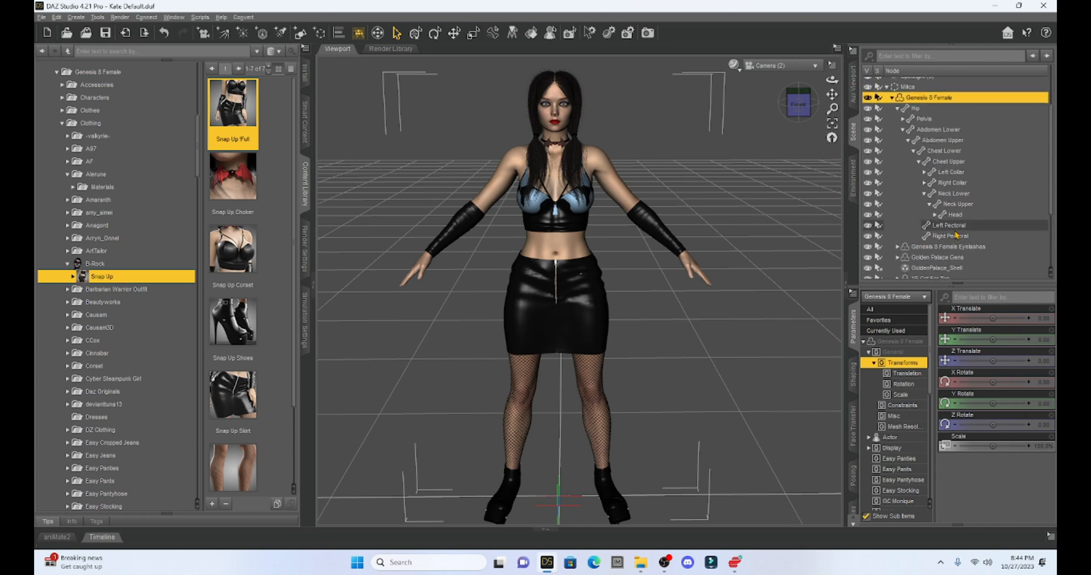
pyautogui.scroll(-4, 957, 235)
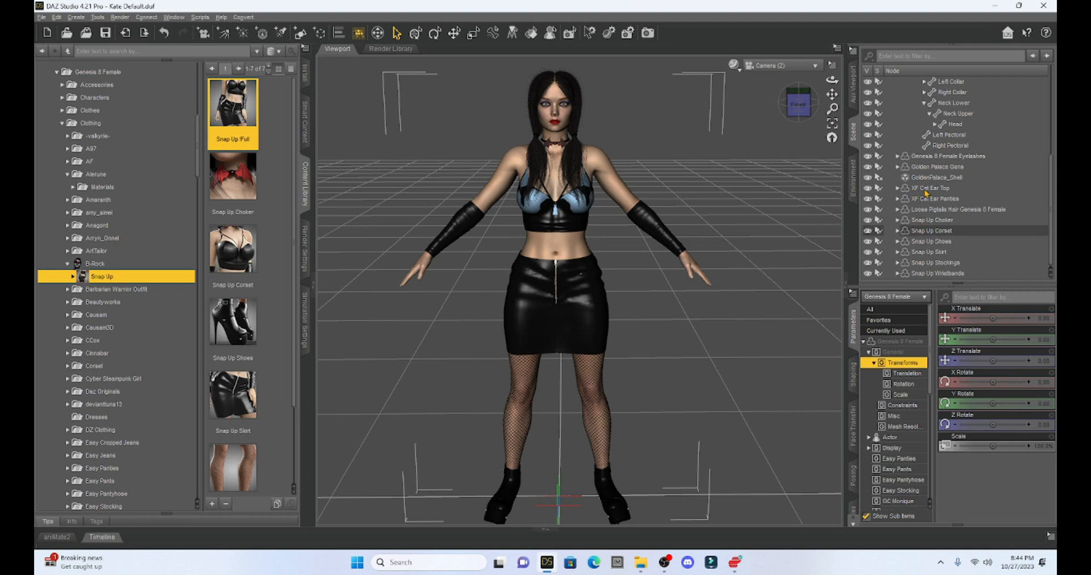
pyautogui.rightClick(925, 192)
pyautogui.click(939, 222)
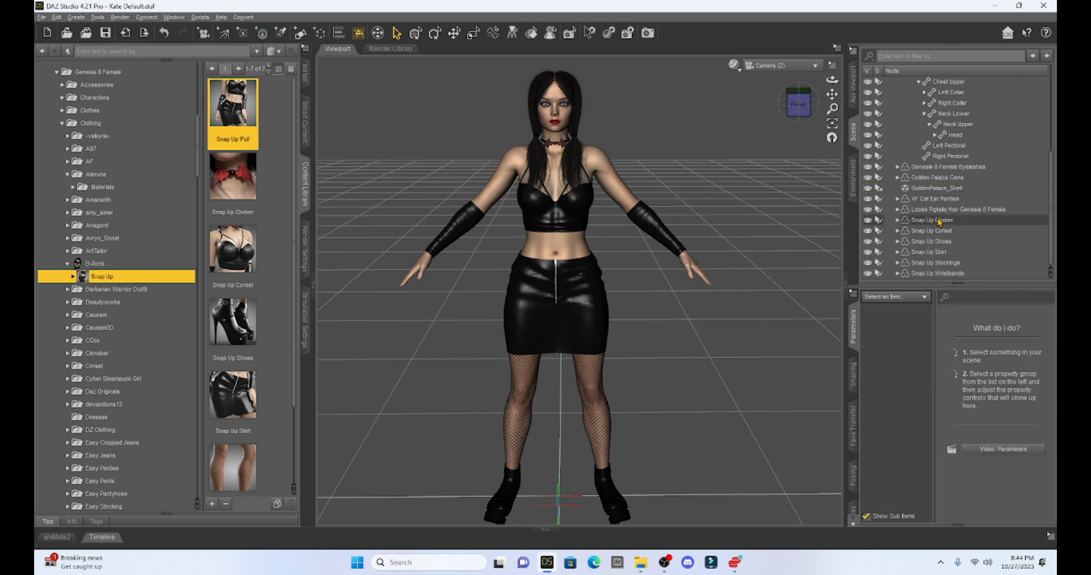
pyautogui.rightClick(932, 202)
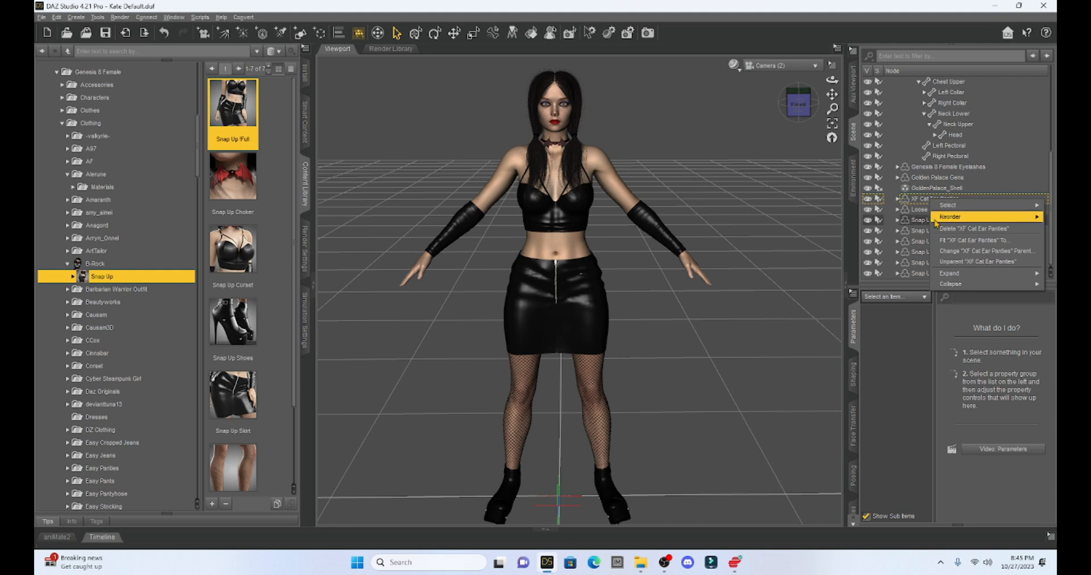
pyautogui.click(960, 231)
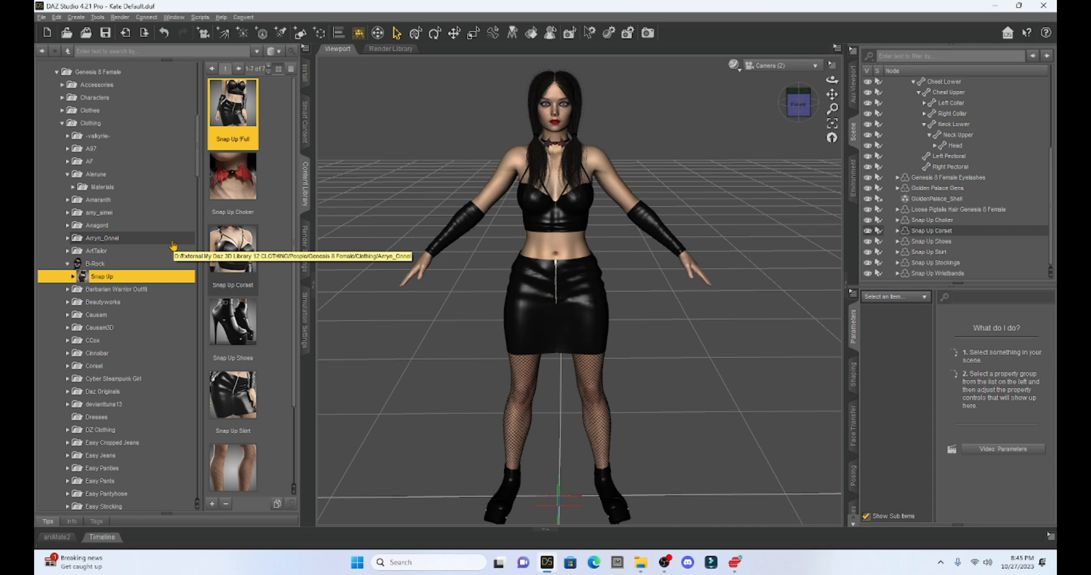
# Open the StandAlone pose folder in the Poses category of Genesis 8 Female, collapsing the Hair category.
pyautogui.scroll(-5, 108, 248)
pyautogui.scroll(-15, 107, 246)
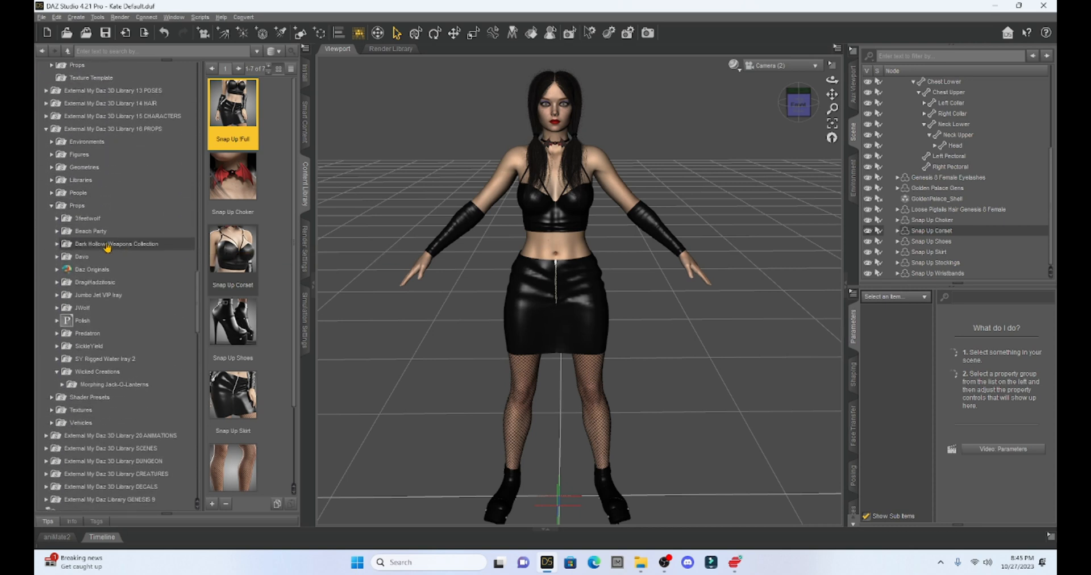
pyautogui.scroll(-10, 107, 246)
pyautogui.scroll(-6, 107, 247)
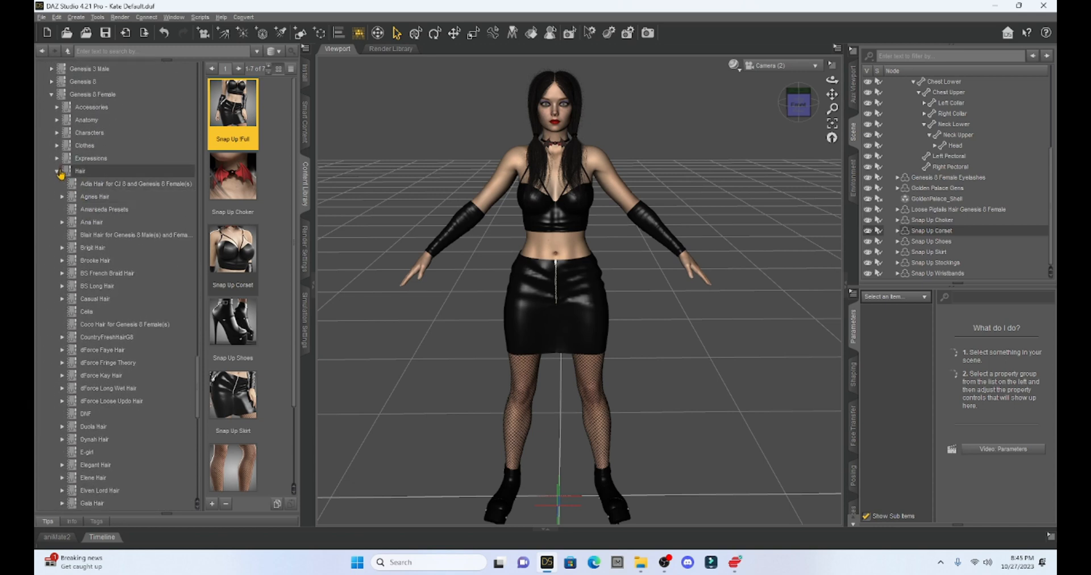
pyautogui.click(59, 173)
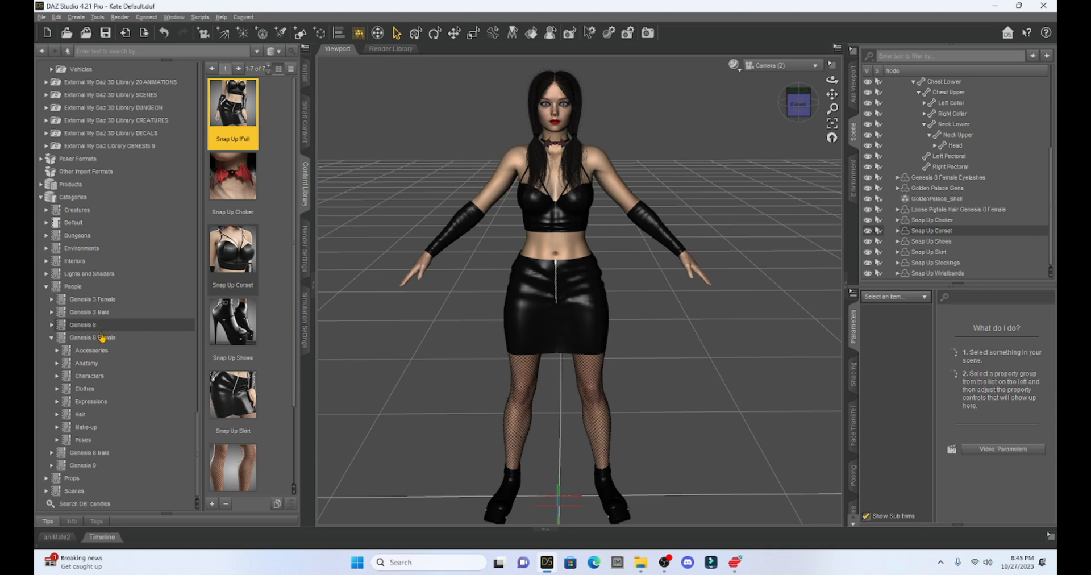
pyautogui.click(57, 440)
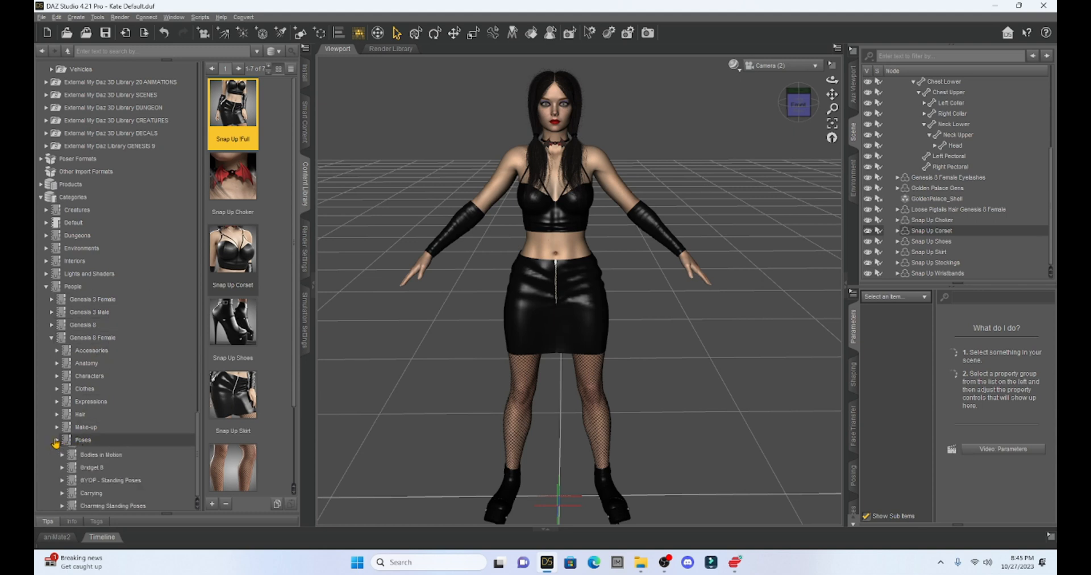
pyautogui.scroll(-10, 130, 350)
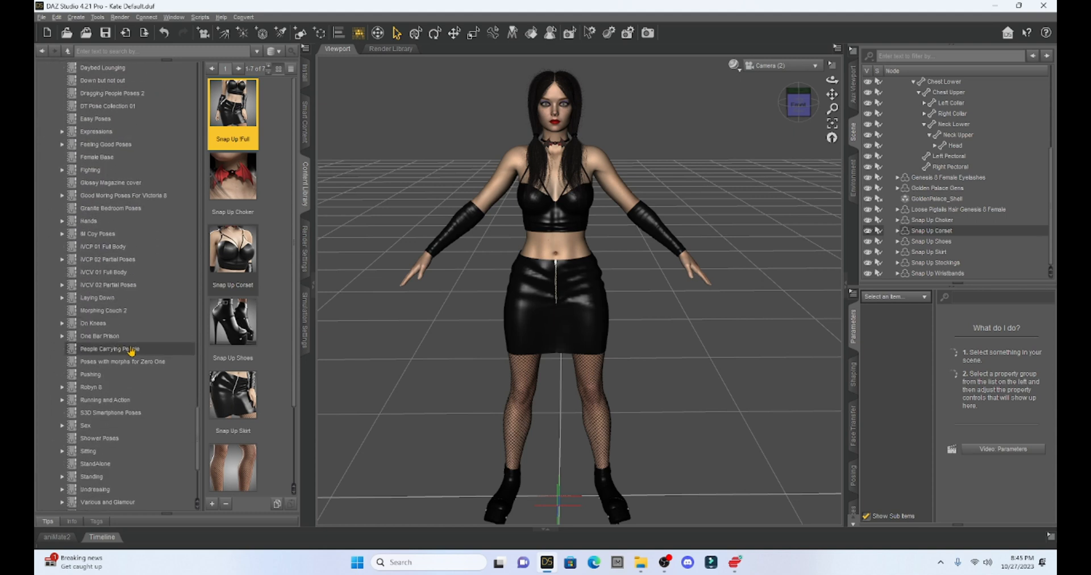
pyautogui.scroll(-5, 131, 350)
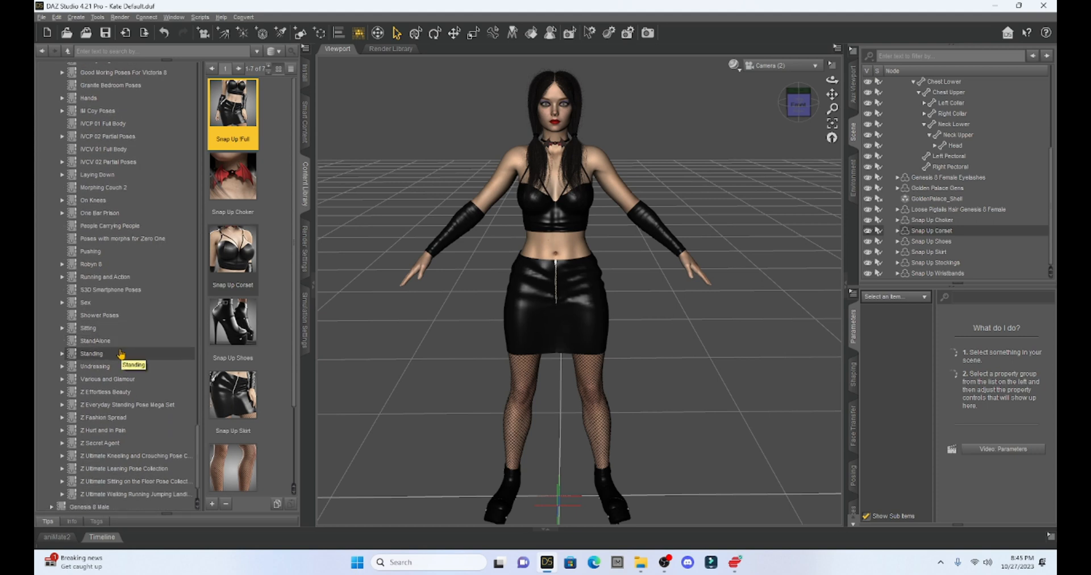
pyautogui.scroll(-2, 121, 353)
pyautogui.click(97, 287)
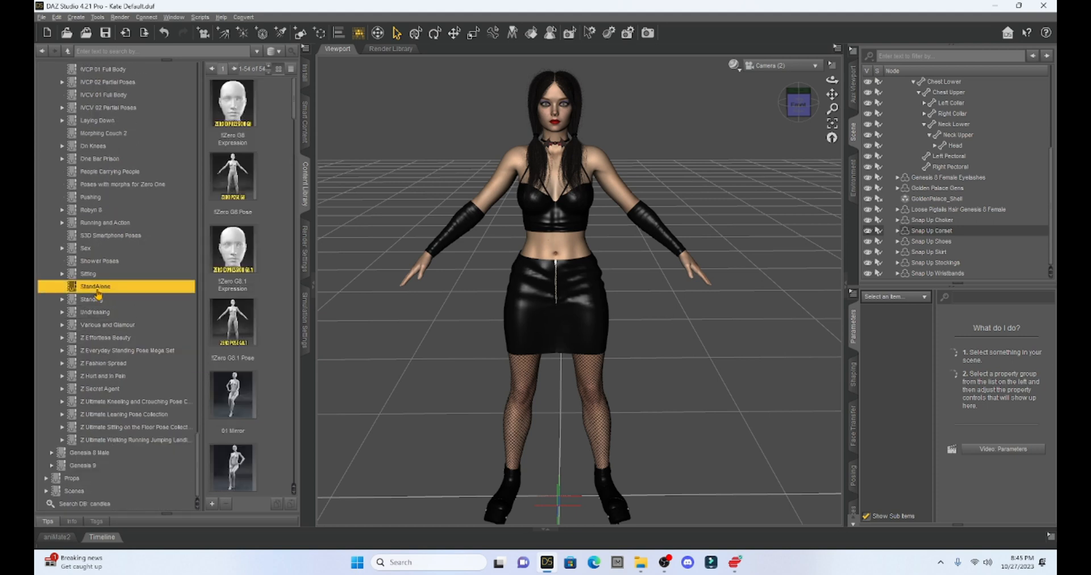
# Select the whole Genesis 8 Female figure and apply StandAlone pose 12 with the limits turned off.
pyautogui.scroll(-5, 284, 203)
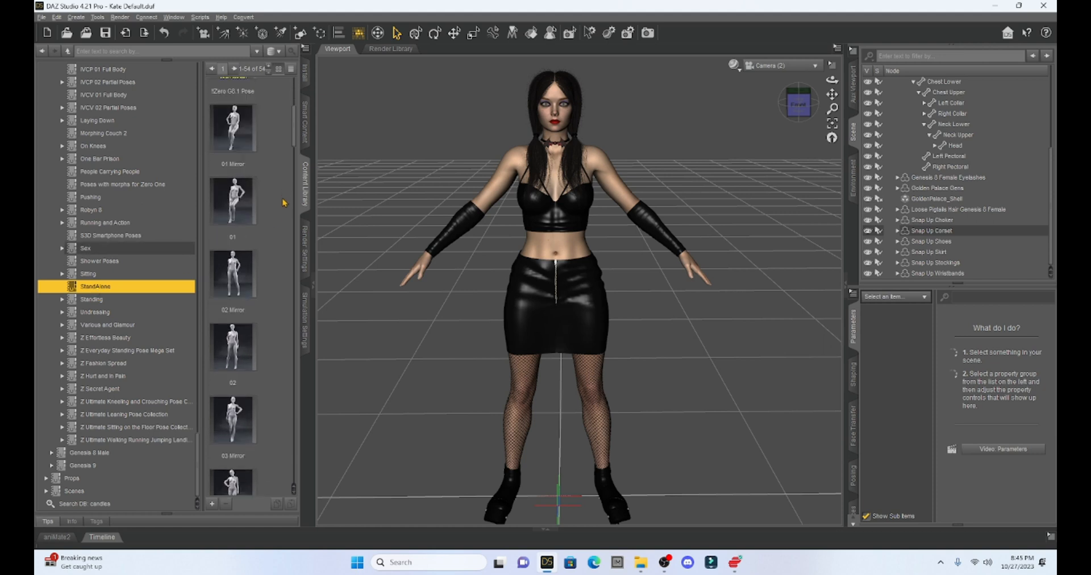
pyautogui.scroll(-5, 284, 202)
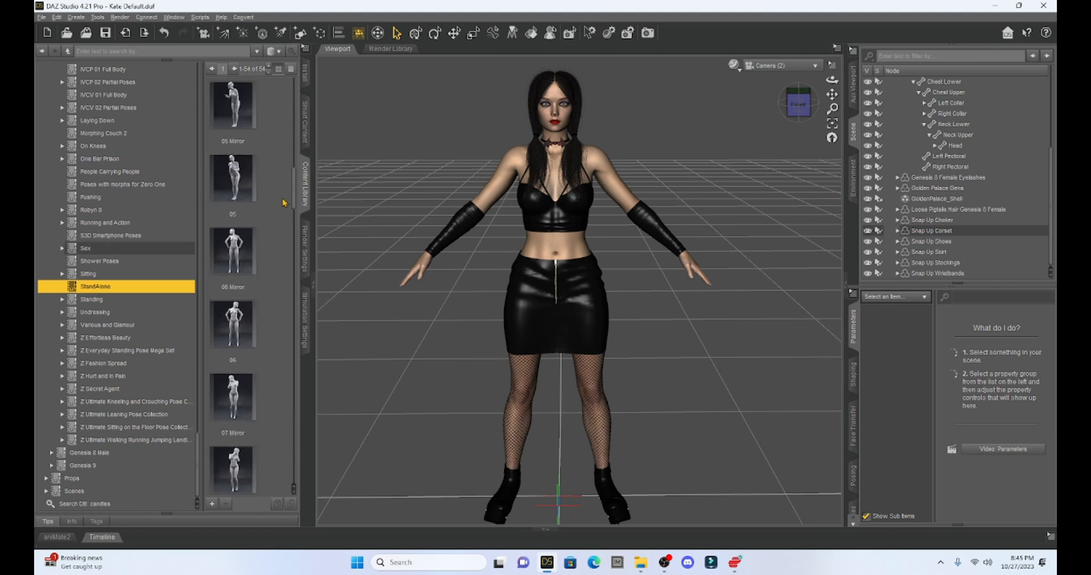
pyautogui.scroll(-7, 284, 203)
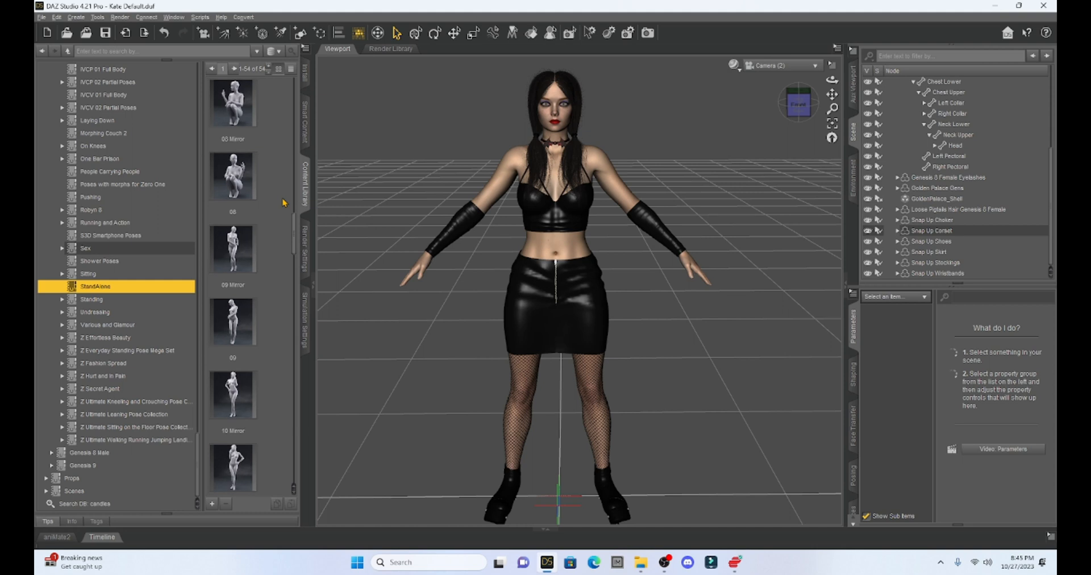
pyautogui.scroll(-1, 284, 203)
pyautogui.scroll(-3, 284, 203)
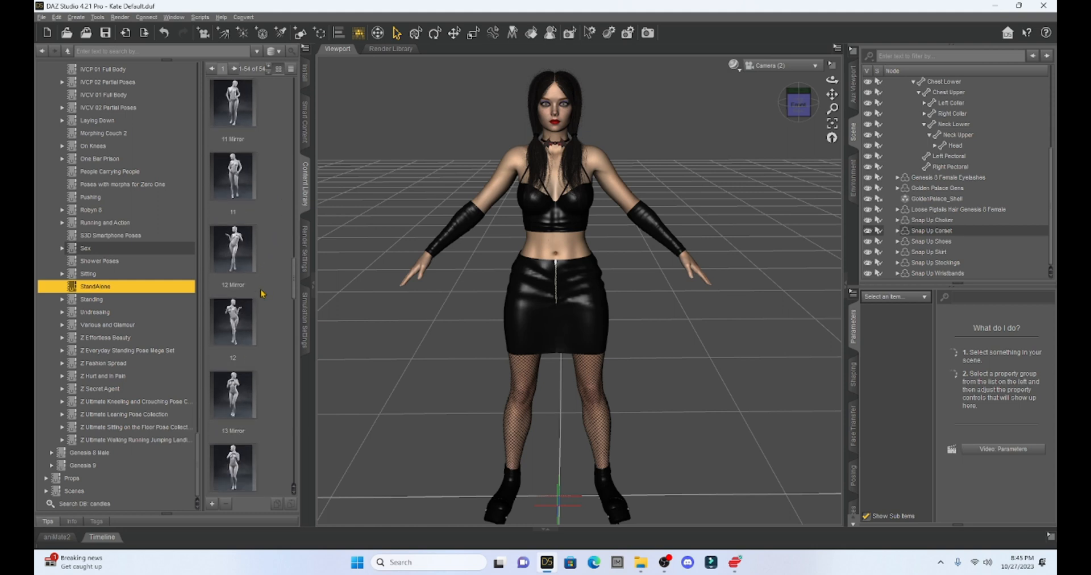
pyautogui.click(559, 244)
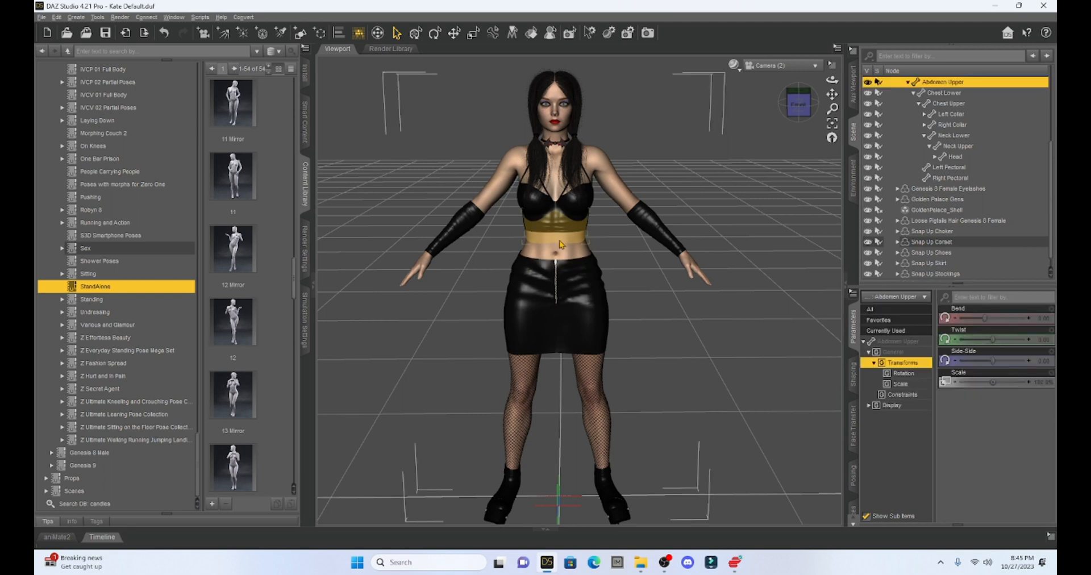
pyautogui.click(559, 245)
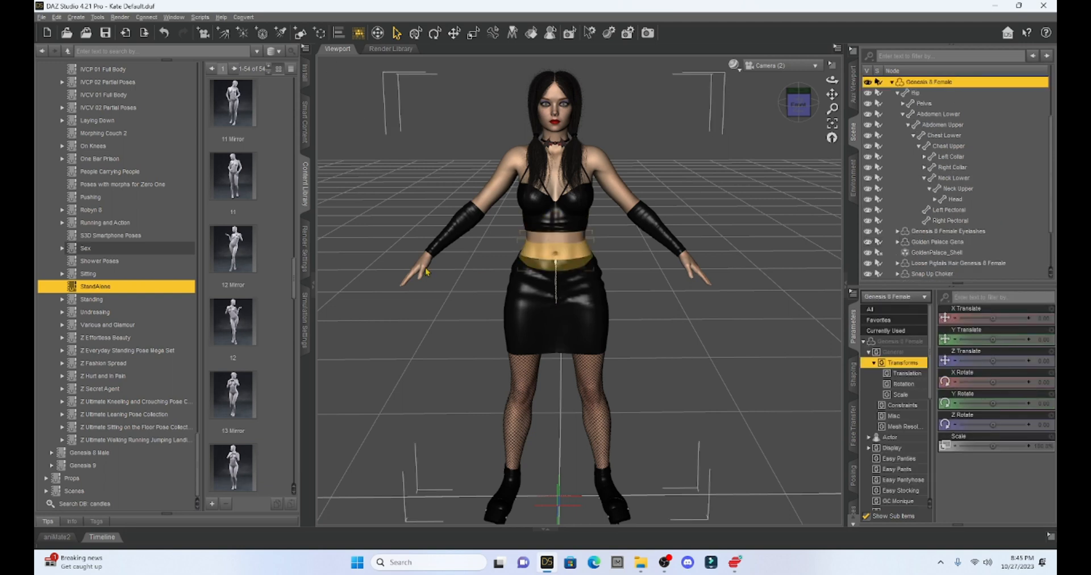
pyautogui.doubleClick(233, 324)
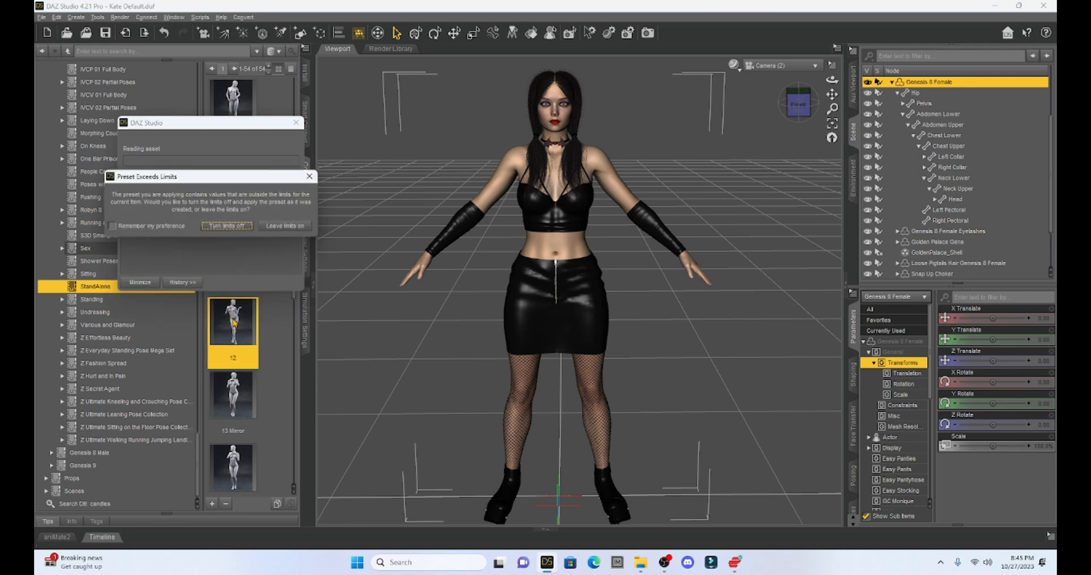
pyautogui.click(227, 230)
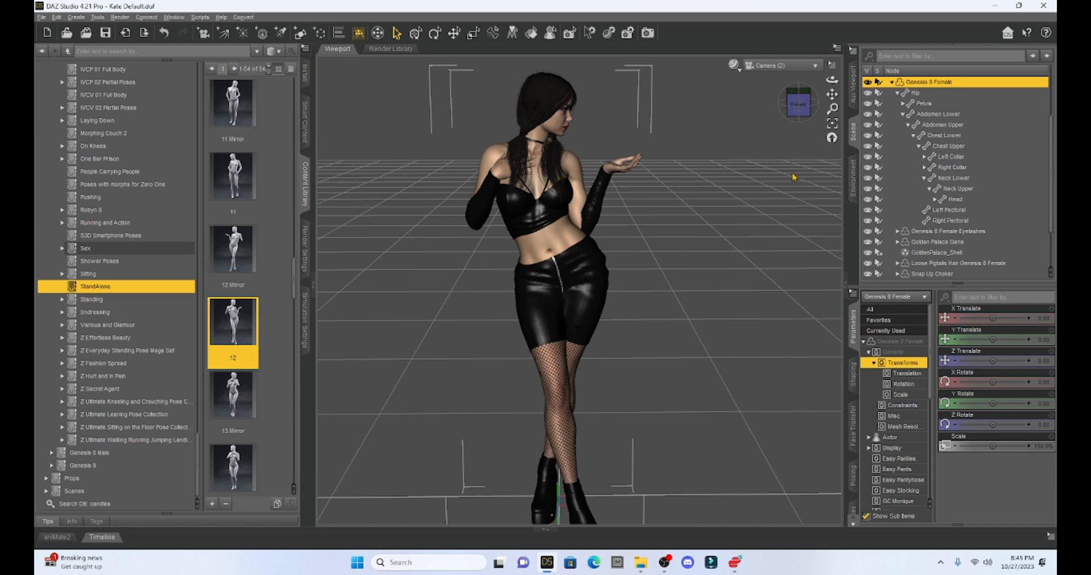
# Turn the figure's face toward the camera by setting the Head twist to -22 and the Neck Upper twist to about -22.
pyautogui.moveTo(832, 94); pyautogui.dragTo(832, 89)
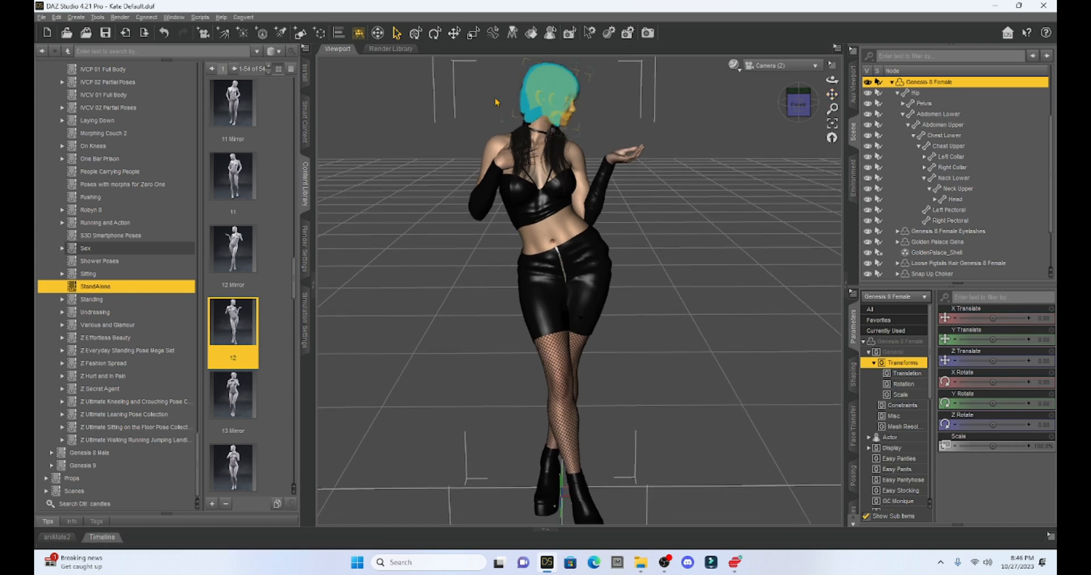
pyautogui.click(557, 122)
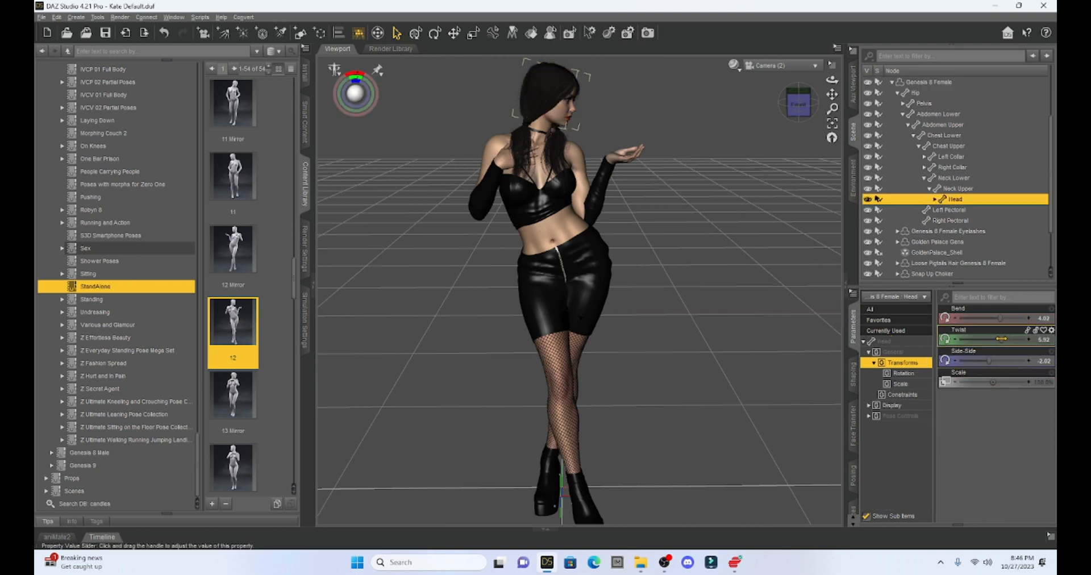
pyautogui.moveTo(1001, 339); pyautogui.dragTo(915, 335)
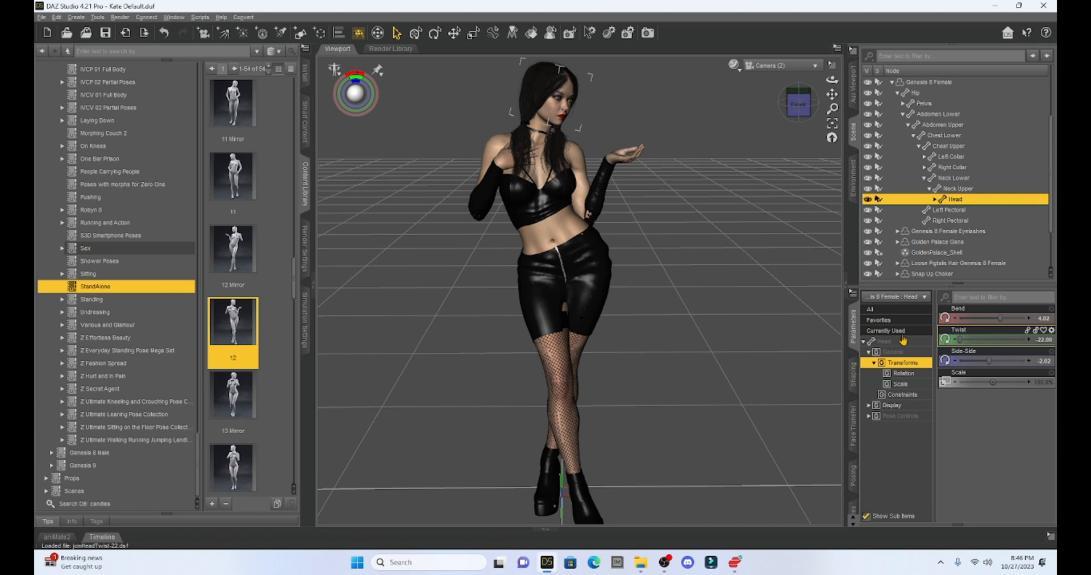
pyautogui.click(947, 188)
pyautogui.moveTo(997, 339); pyautogui.dragTo(1029, 360)
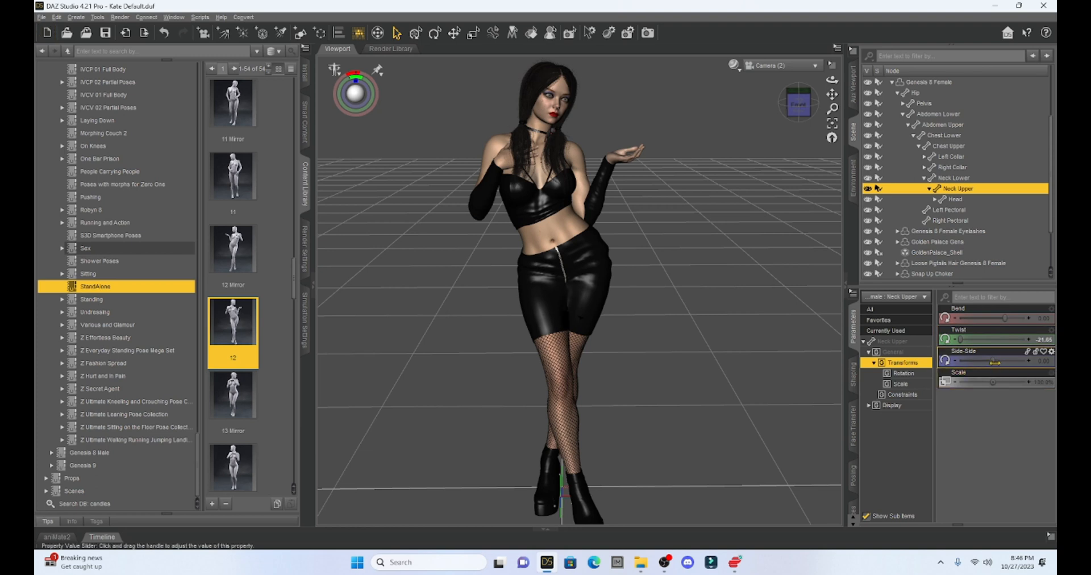
# Pose the Neck Lower bone with Bend at about 1.21, Twist at about 31.8 and Side-Side at about -2.58.
pyautogui.click(950, 178)
pyautogui.moveTo(992, 339); pyautogui.dragTo(980, 339)
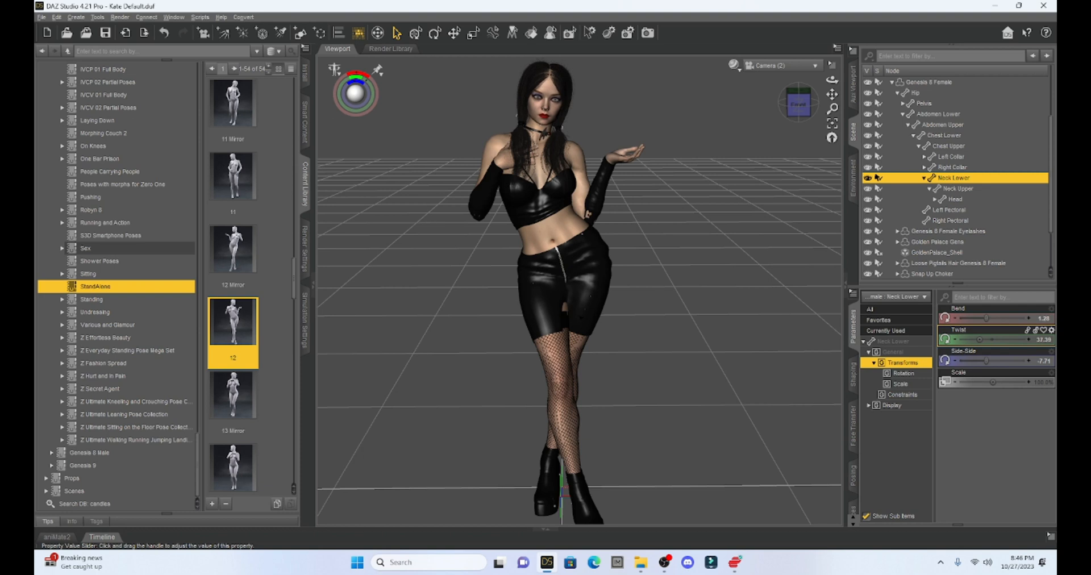
pyautogui.moveTo(986, 360); pyautogui.dragTo(990, 367)
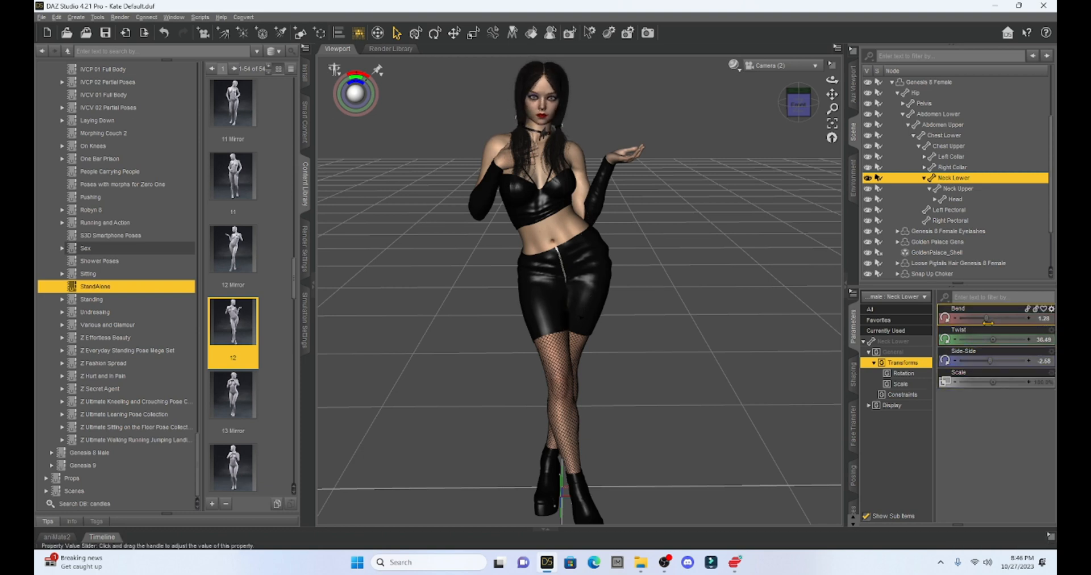
pyautogui.moveTo(987, 319); pyautogui.dragTo(986, 319)
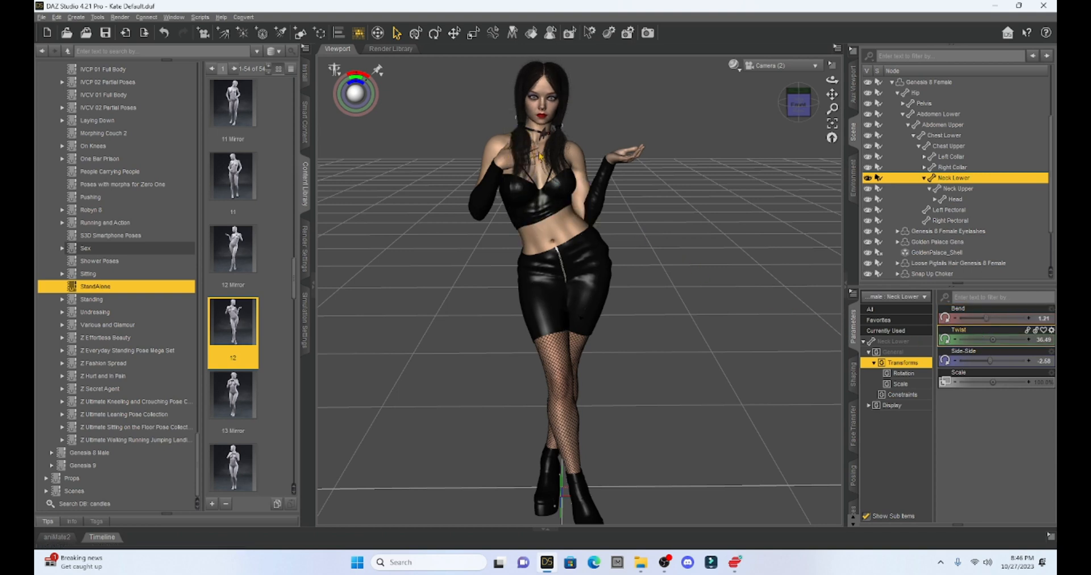
pyautogui.moveTo(993, 339); pyautogui.dragTo(983, 339)
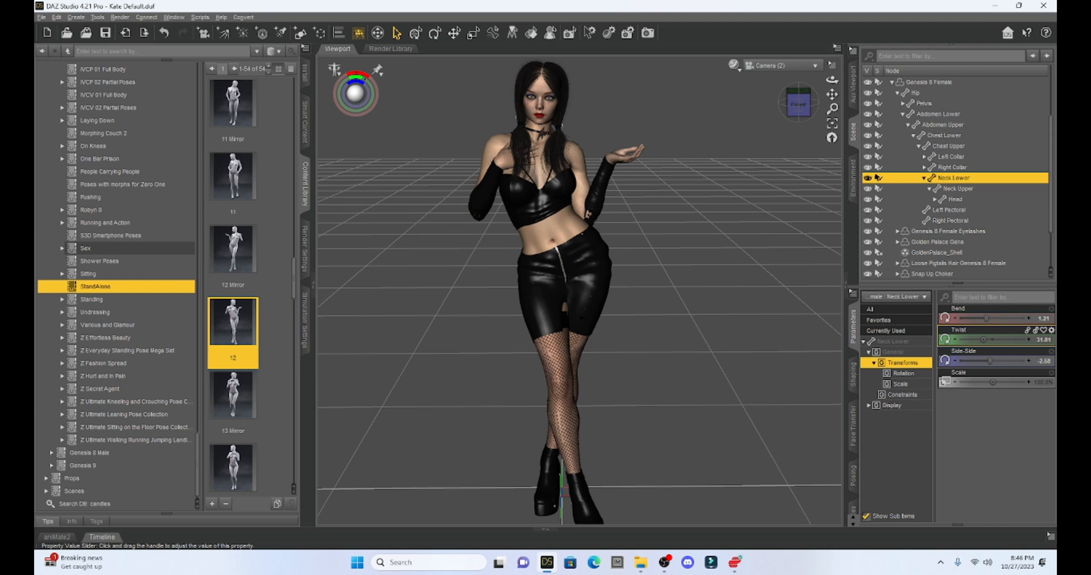
# Rotate the Snap Up Choker to about -2.70 on X and 1.23 on Y.
pyautogui.click(935, 273)
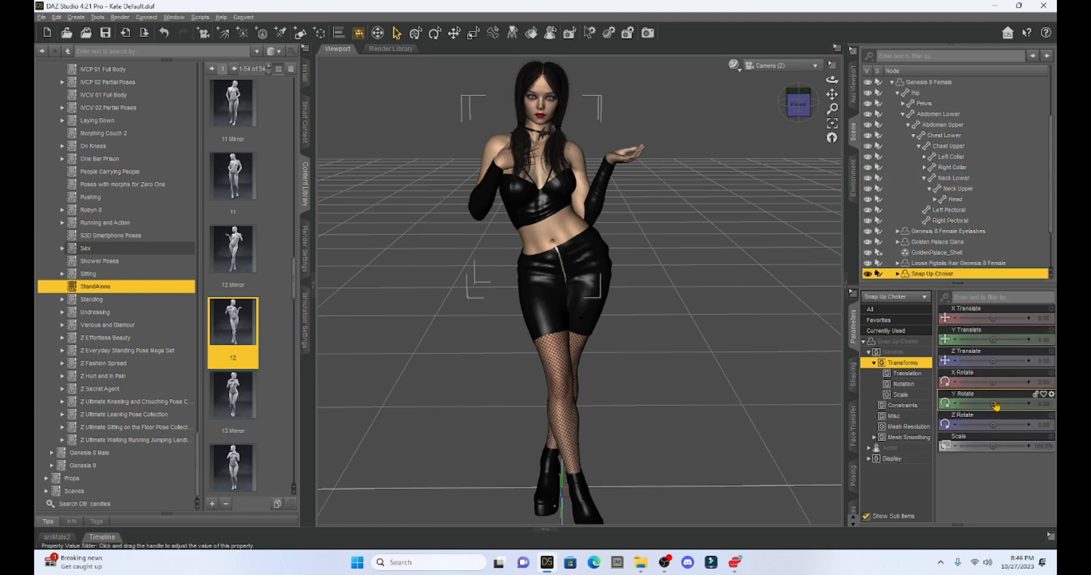
pyautogui.moveTo(987, 403); pyautogui.dragTo(980, 382)
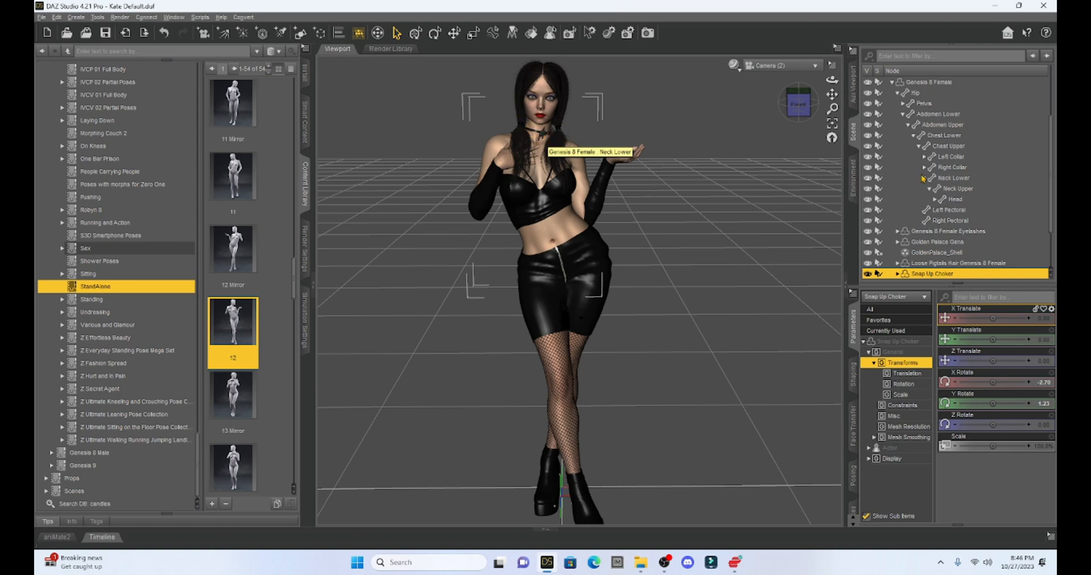
# Turn the face back toward the camera by setting the Neck Lower Twist to about -3.1 and the Neck Upper Twist to about 16.7.
pyautogui.scroll(3, 943, 194)
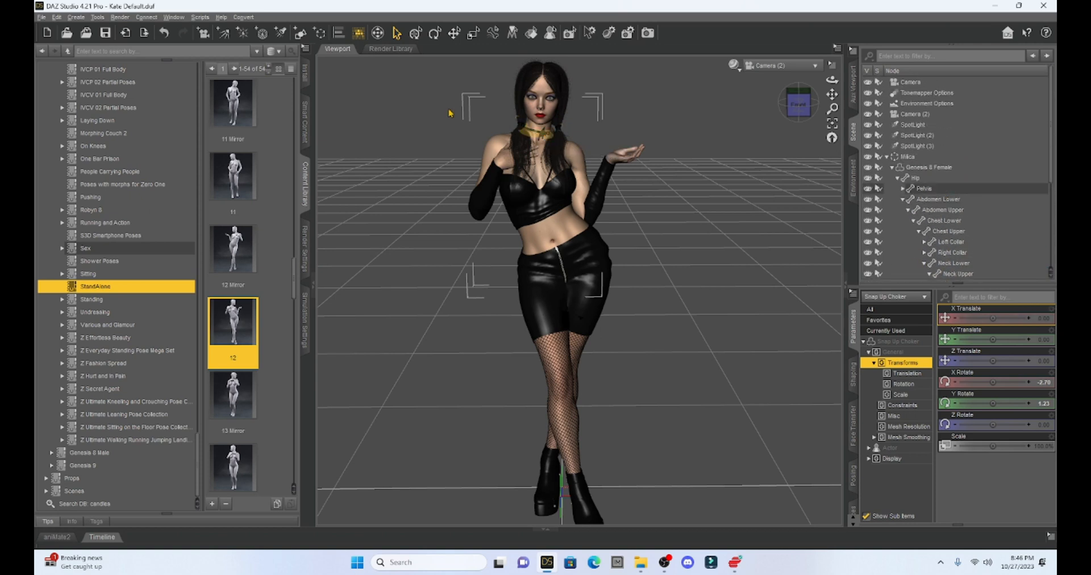
pyautogui.click(537, 134)
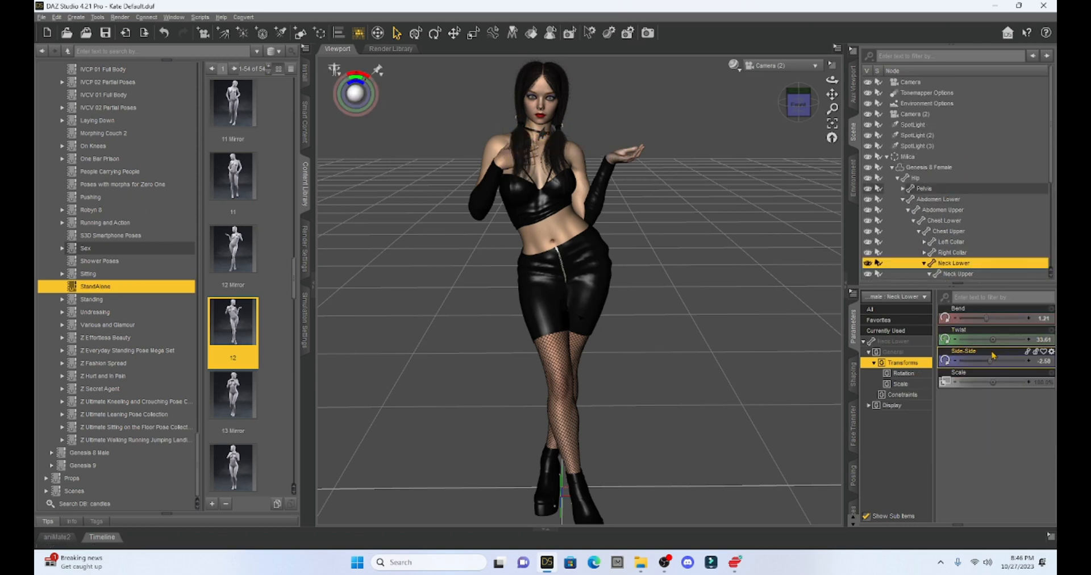
pyautogui.moveTo(983, 340); pyautogui.dragTo(1004, 339)
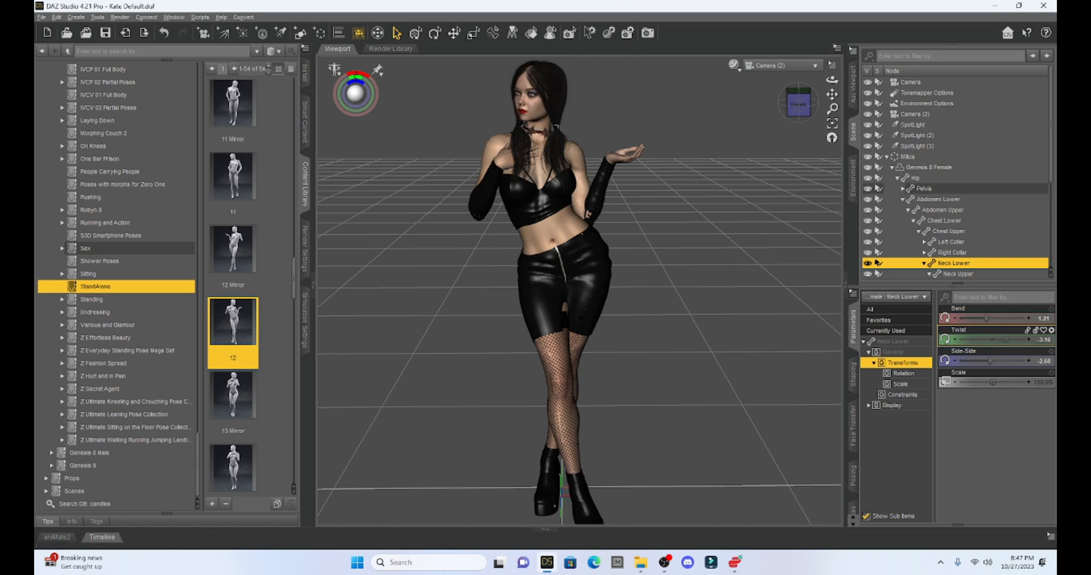
pyautogui.click(543, 127)
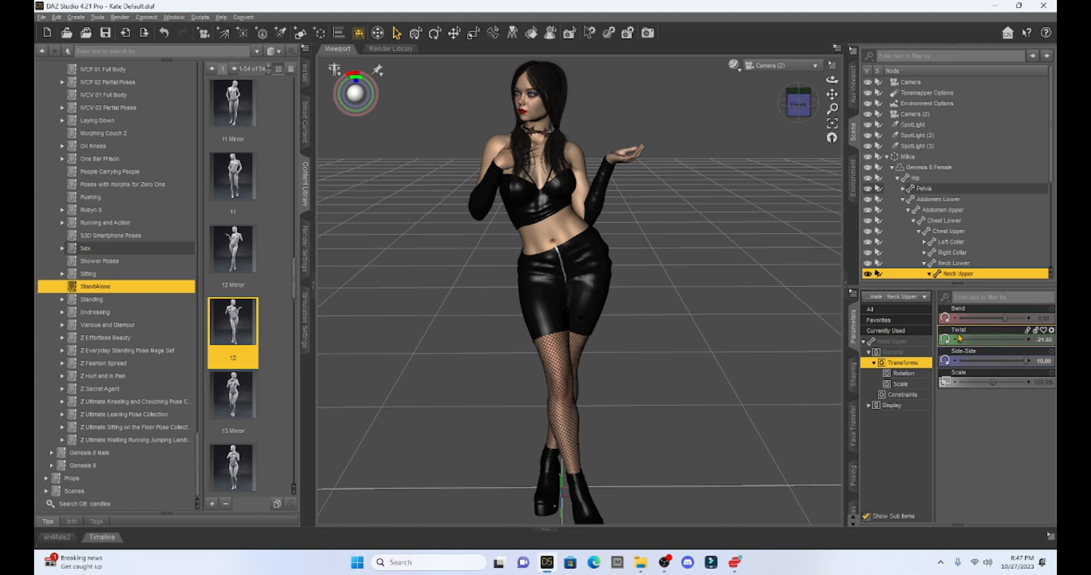
pyautogui.moveTo(960, 339); pyautogui.dragTo(1018, 368)
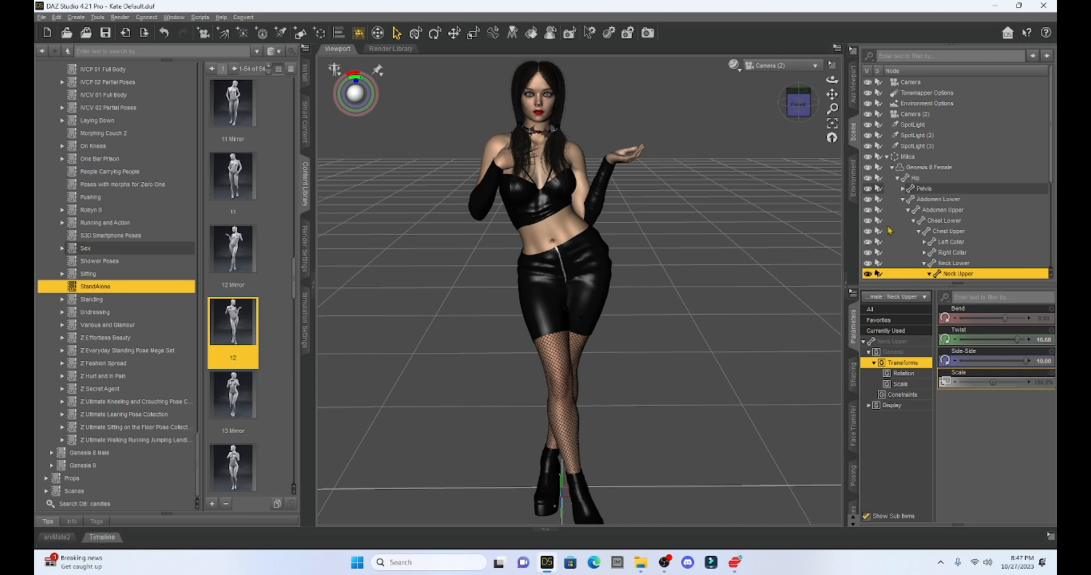
# Look through the first SpotLight and reposition it, swinging it around the figure and pulling it farther back.
pyautogui.click(786, 72)
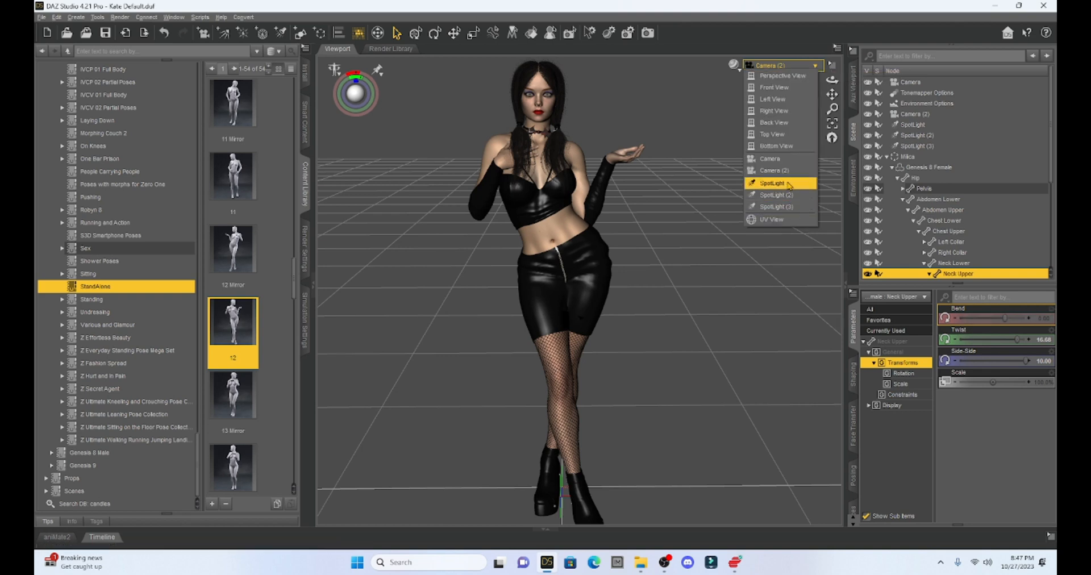
pyautogui.click(787, 184)
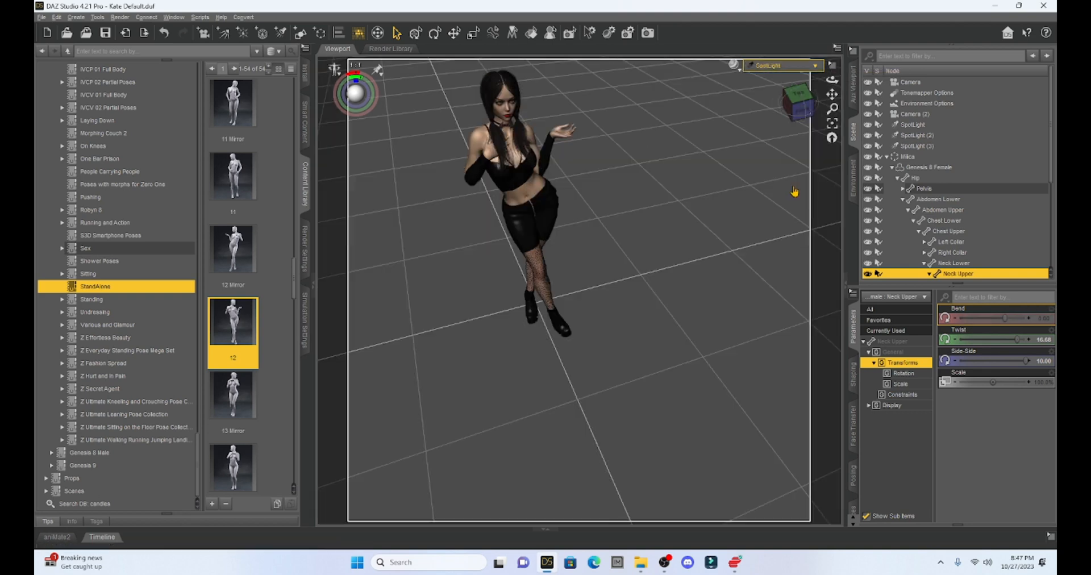
pyautogui.moveTo(832, 94); pyautogui.dragTo(978, 177)
pyautogui.moveTo(800, 116); pyautogui.dragTo(843, 118)
pyautogui.scroll(-5, 628, 236)
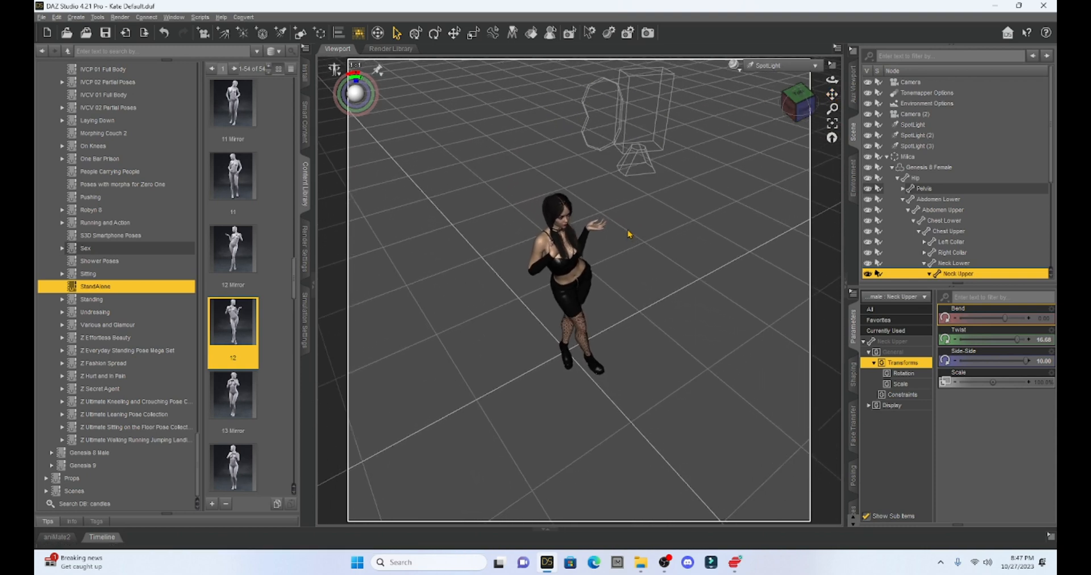
pyautogui.scroll(-3, 629, 233)
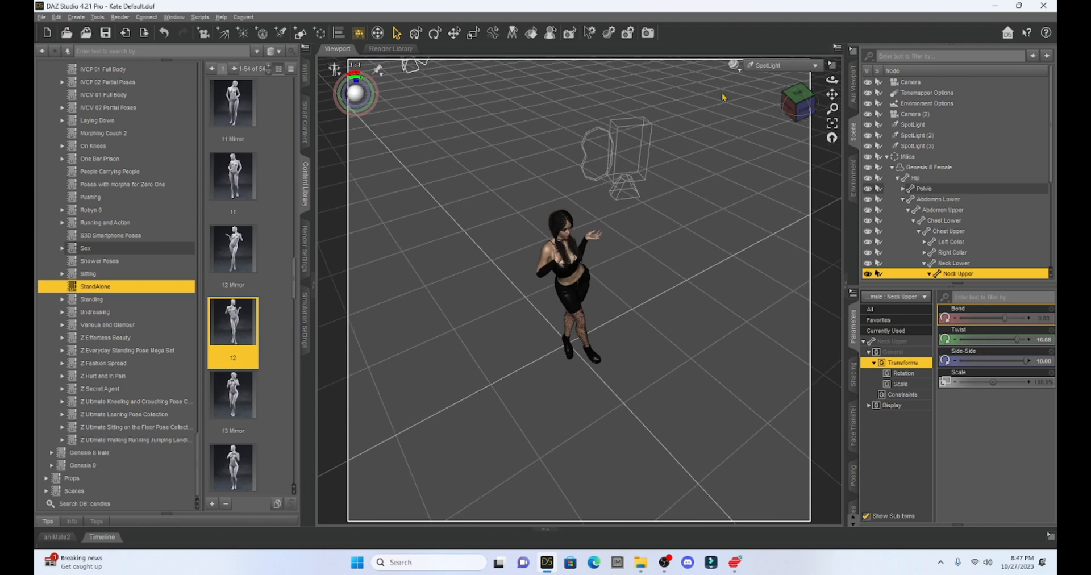
# Look through SpotLight (2) and orbit it so it aims at the figure from above on one side.
pyautogui.click(776, 66)
pyautogui.click(802, 108)
pyautogui.moveTo(804, 106); pyautogui.dragTo(856, 112)
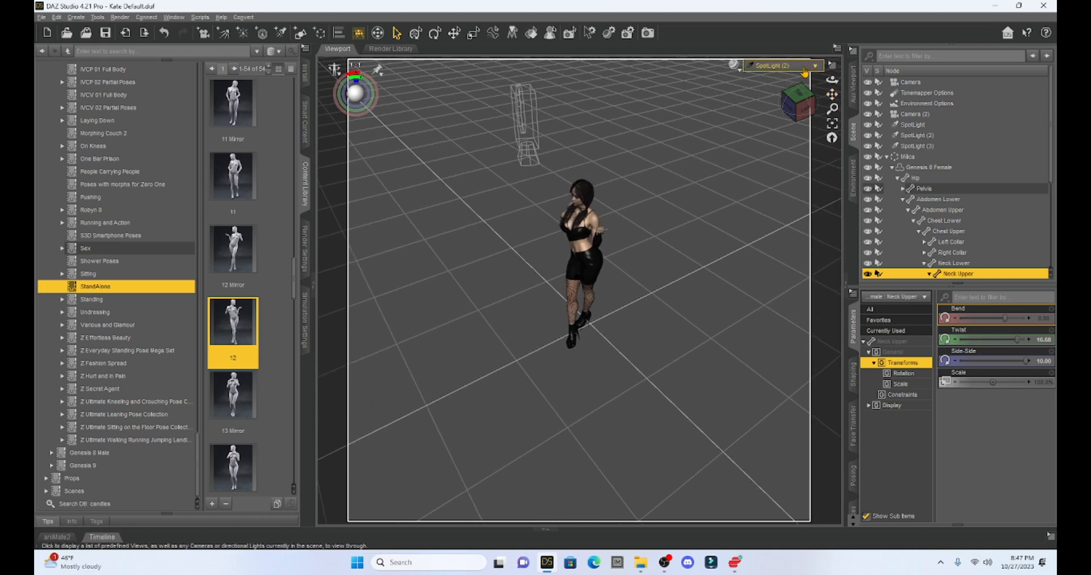
# Look through SpotLight (3) and move it from behind the figure to the front, pulled back and slightly above.
pyautogui.click(796, 206)
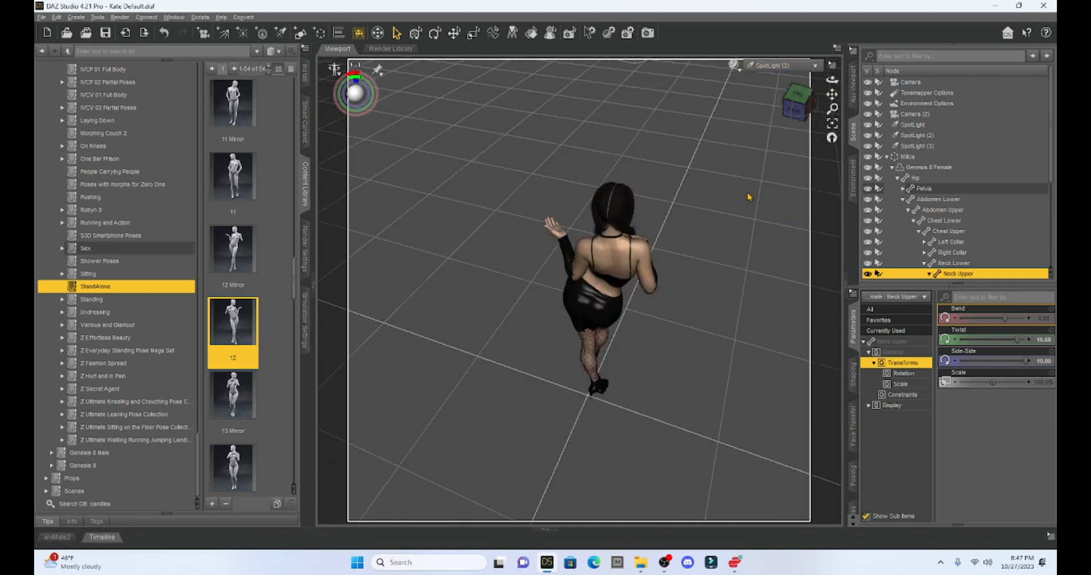
pyautogui.moveTo(797, 103); pyautogui.dragTo(751, 98)
pyautogui.scroll(-12, 738, 296)
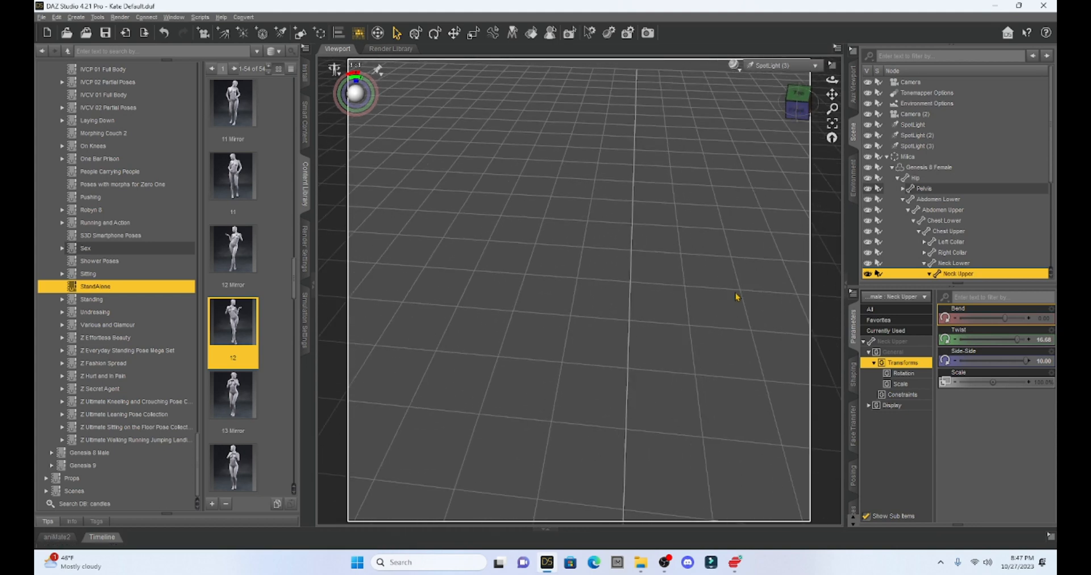
pyautogui.moveTo(831, 95); pyautogui.dragTo(815, 19)
pyautogui.scroll(4, 740, 249)
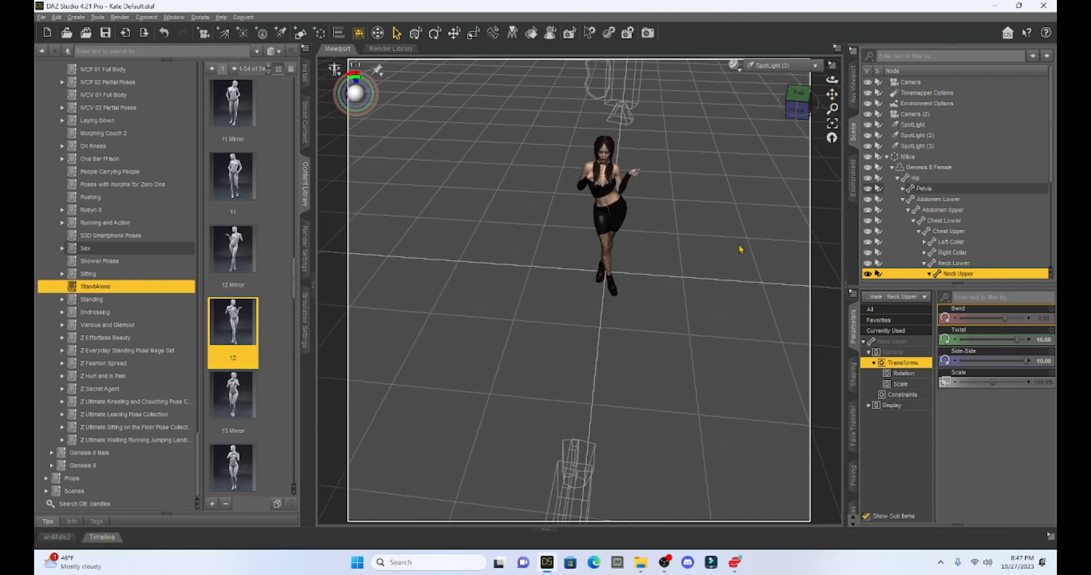
pyautogui.moveTo(798, 106); pyautogui.dragTo(794, 72)
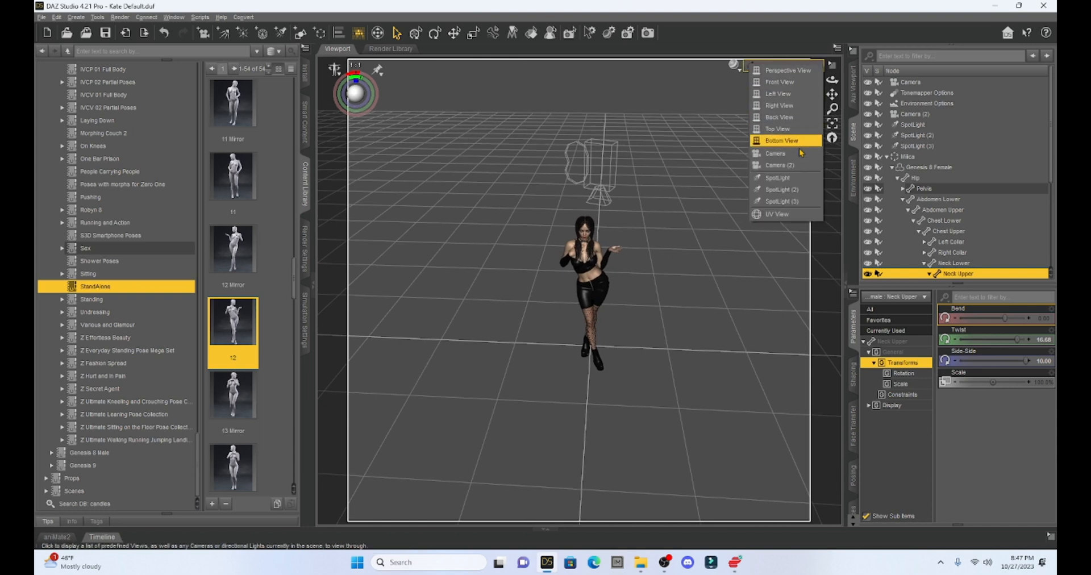
# Look through the first Camera and reframe it as an angled close-up of the figure's head, chest and raised hand.
pyautogui.click(797, 166)
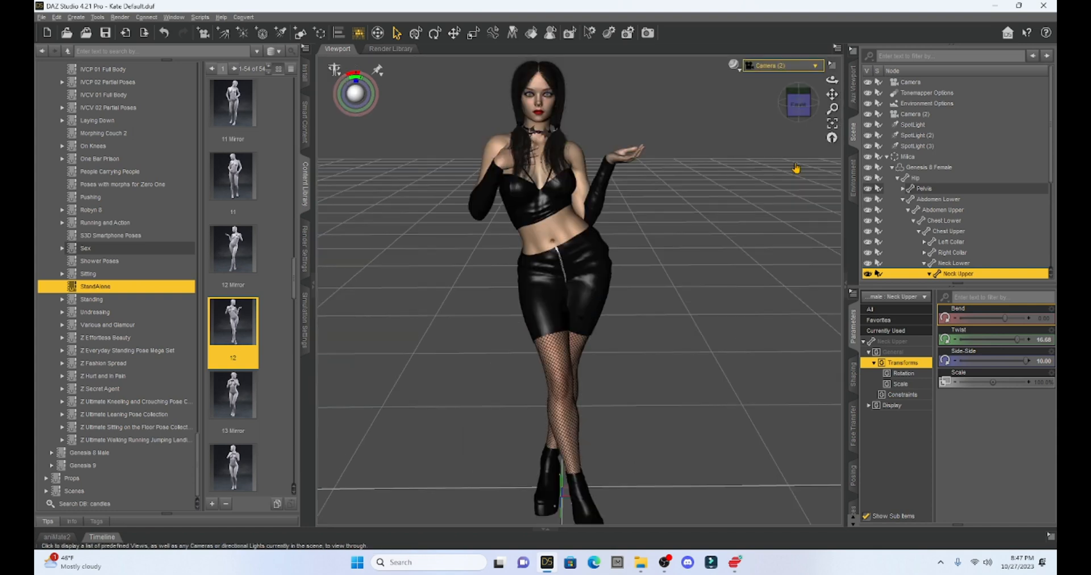
pyautogui.click(795, 65)
pyautogui.click(787, 153)
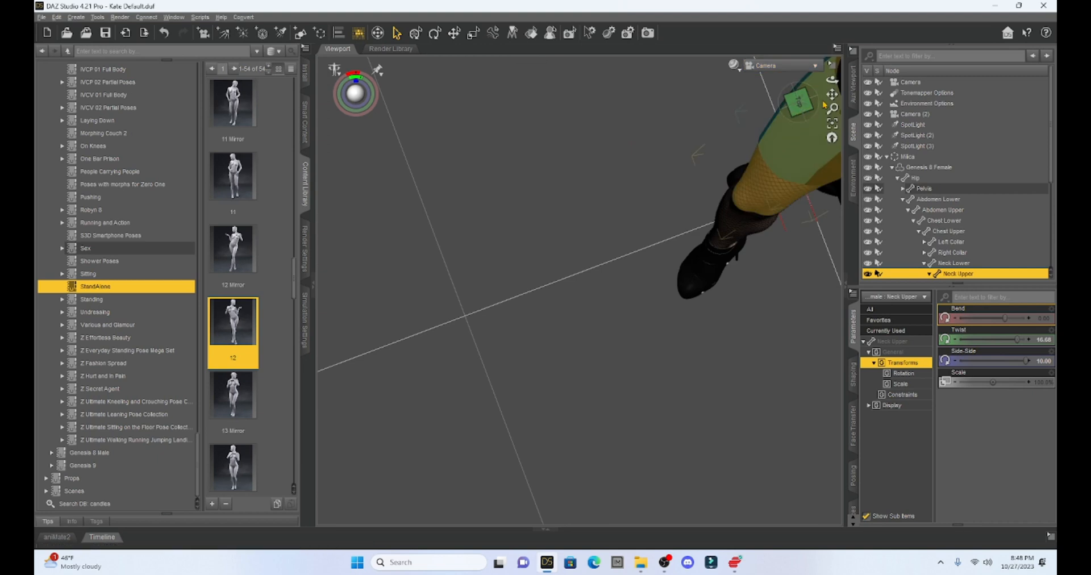
pyautogui.click(798, 101)
pyautogui.click(797, 109)
pyautogui.moveTo(798, 106); pyautogui.dragTo(862, 96)
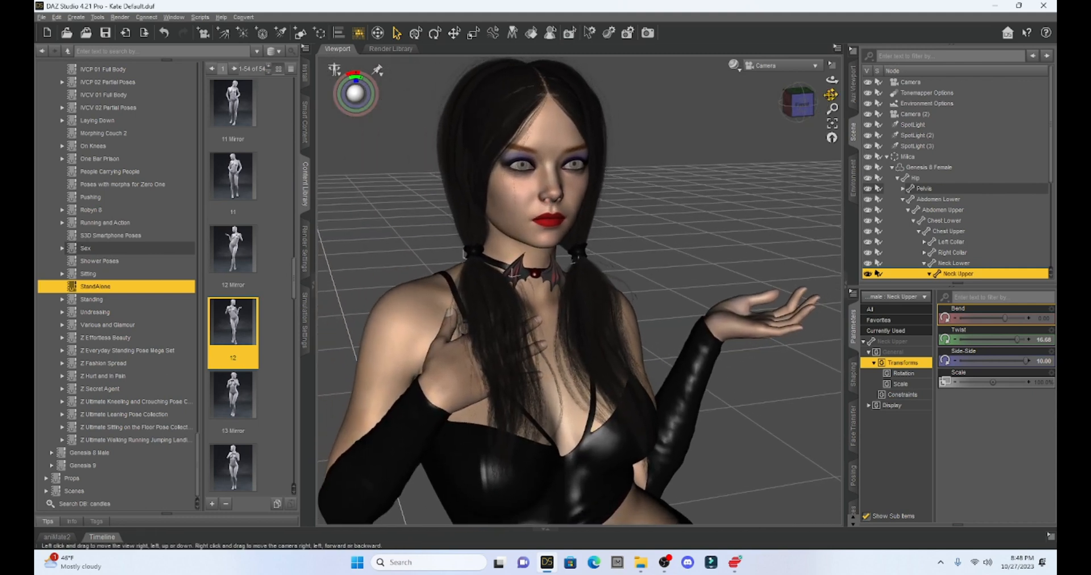
# Preview the lighting through Camera (2) in the NVIDIA Iray draw style and return to Texture Shaded.
pyautogui.click(783, 66)
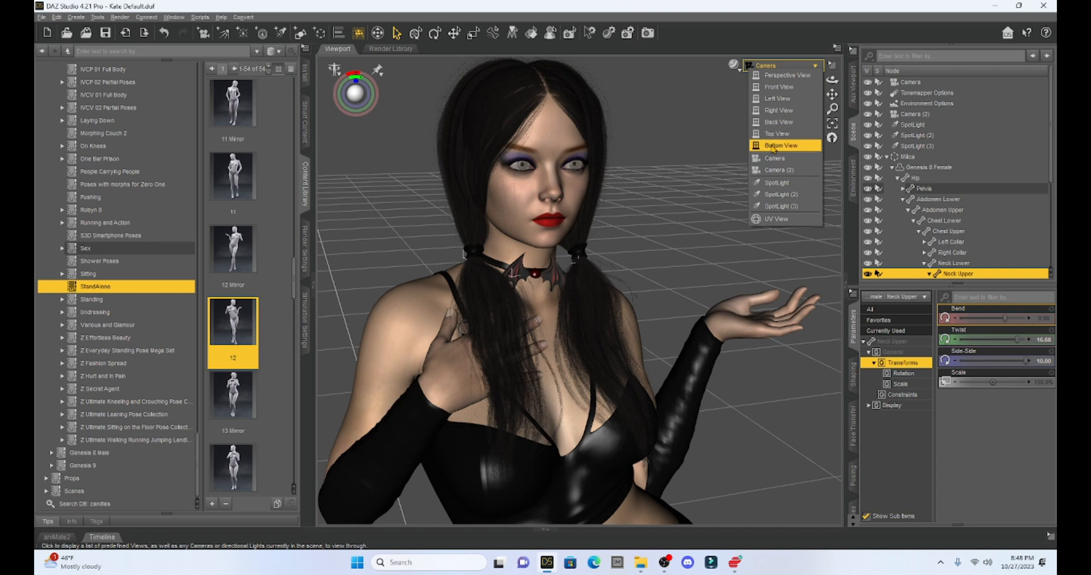
pyautogui.click(774, 170)
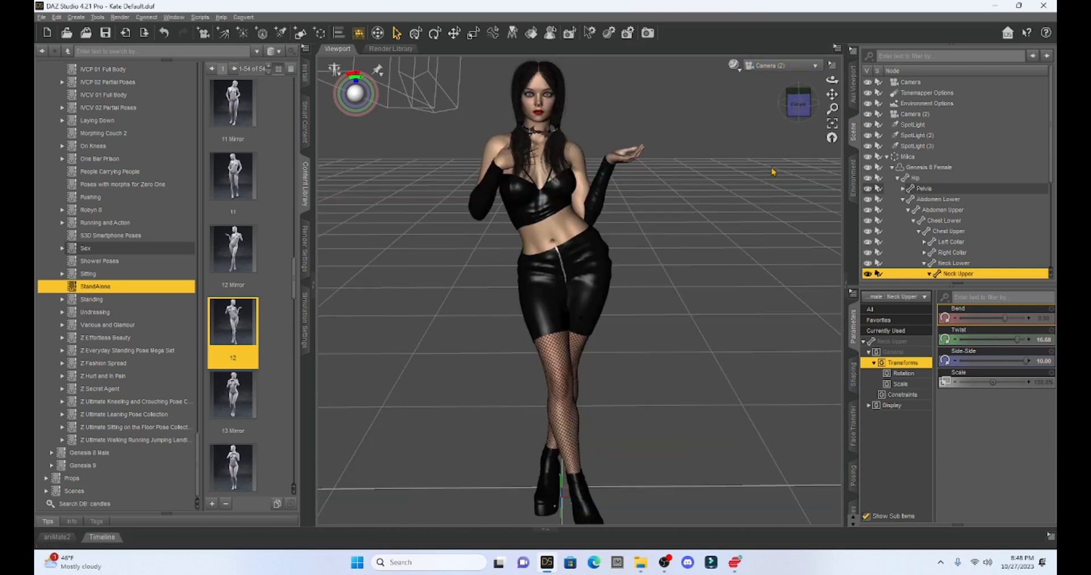
pyautogui.click(736, 67)
pyautogui.click(749, 208)
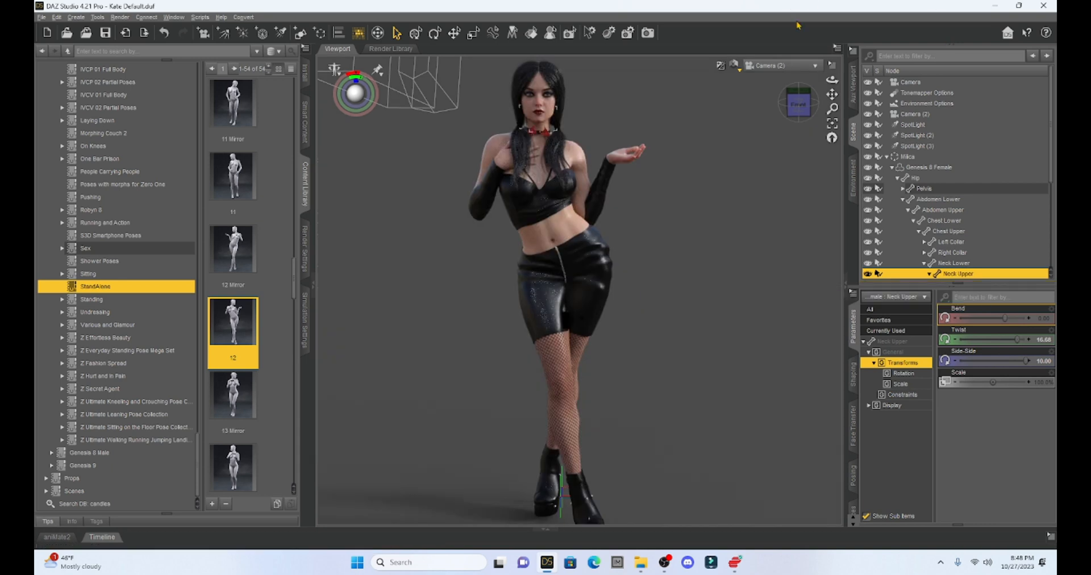
pyautogui.click(735, 65)
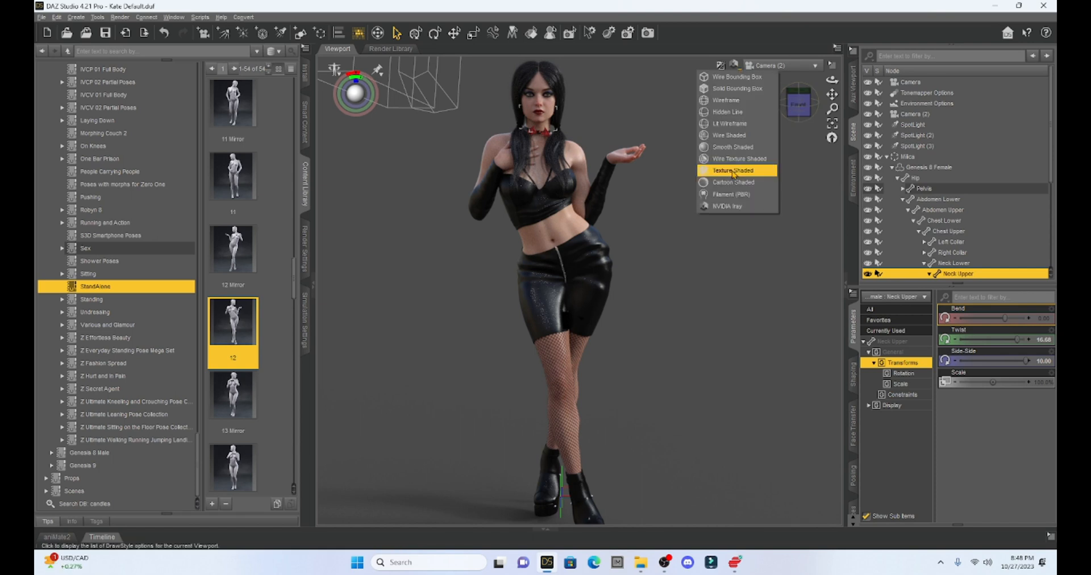
pyautogui.click(733, 172)
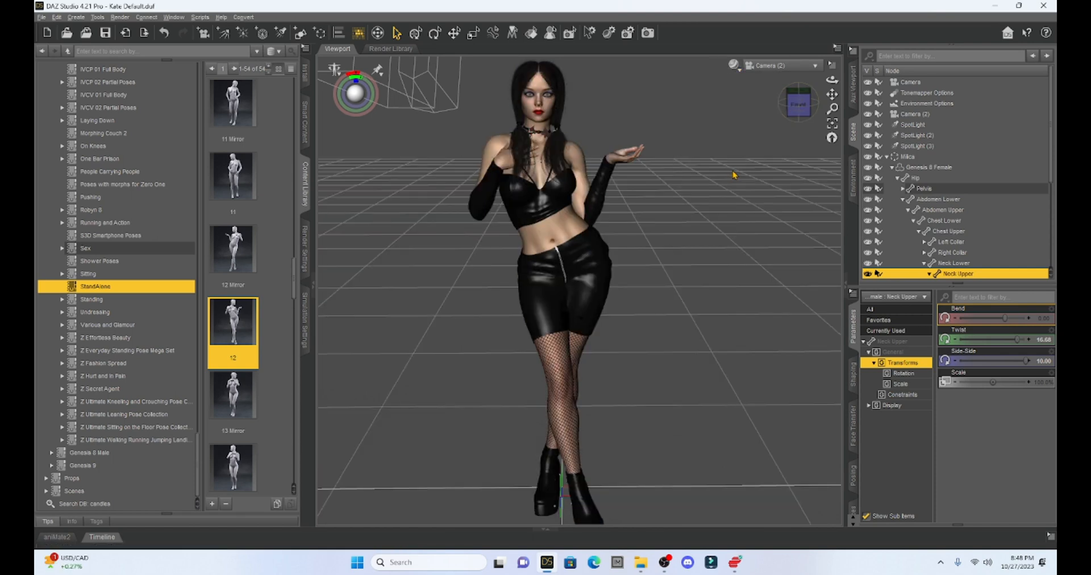
# Orbit and pan Camera (2) slightly to reframe the full-body view of the figure.
pyautogui.click(798, 105)
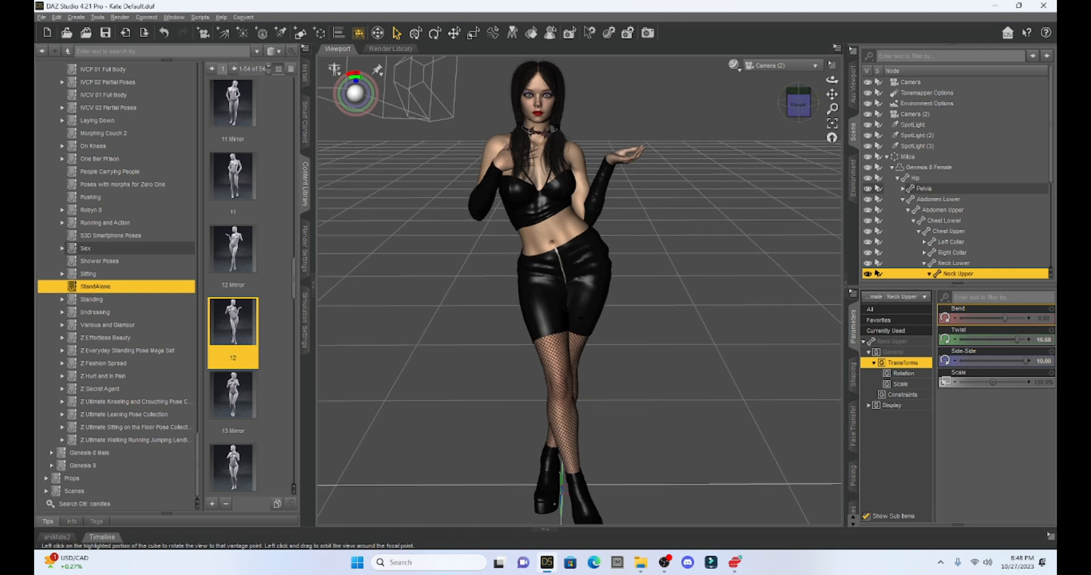
pyautogui.moveTo(832, 94); pyautogui.dragTo(837, 90)
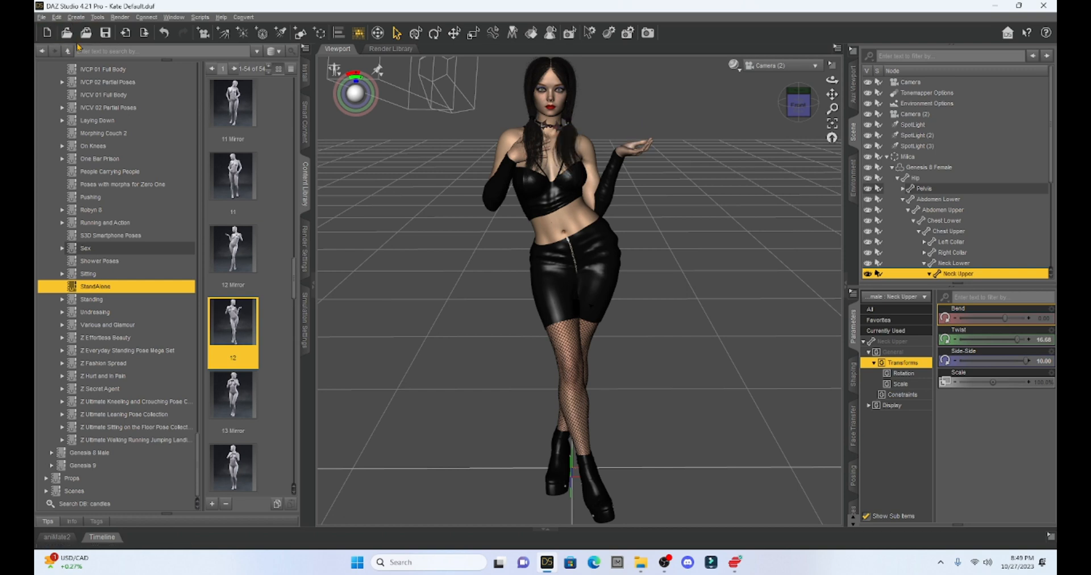
# Open the Morphing Jack-O-Lanterns folder in Wicked Creations, within the Props of External My Daz 3D Library 16 PROPS.
pyautogui.scroll(1, 122, 200)
pyautogui.scroll(-10, 122, 200)
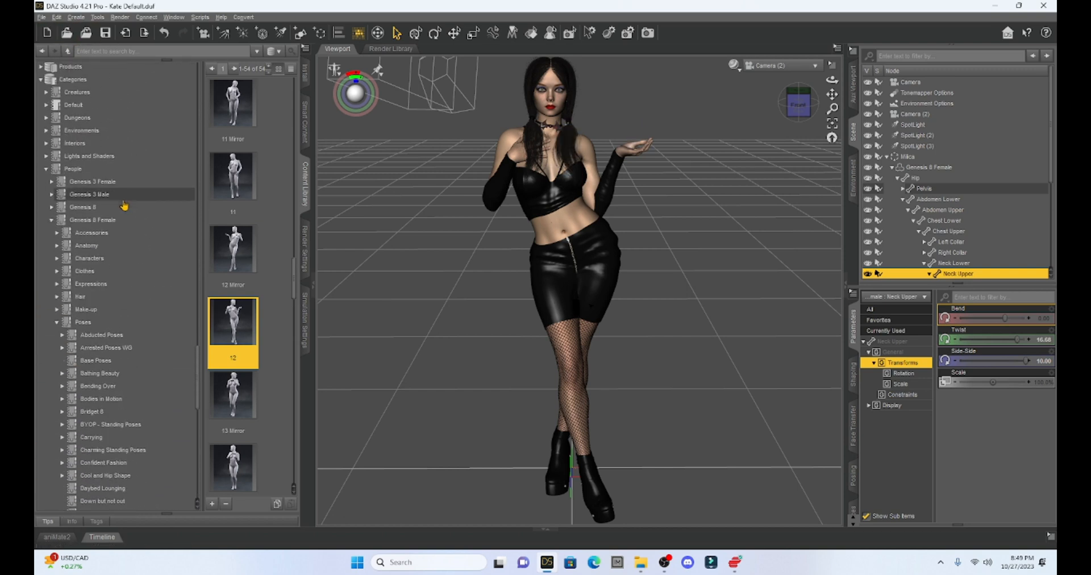
pyautogui.scroll(10, 131, 210)
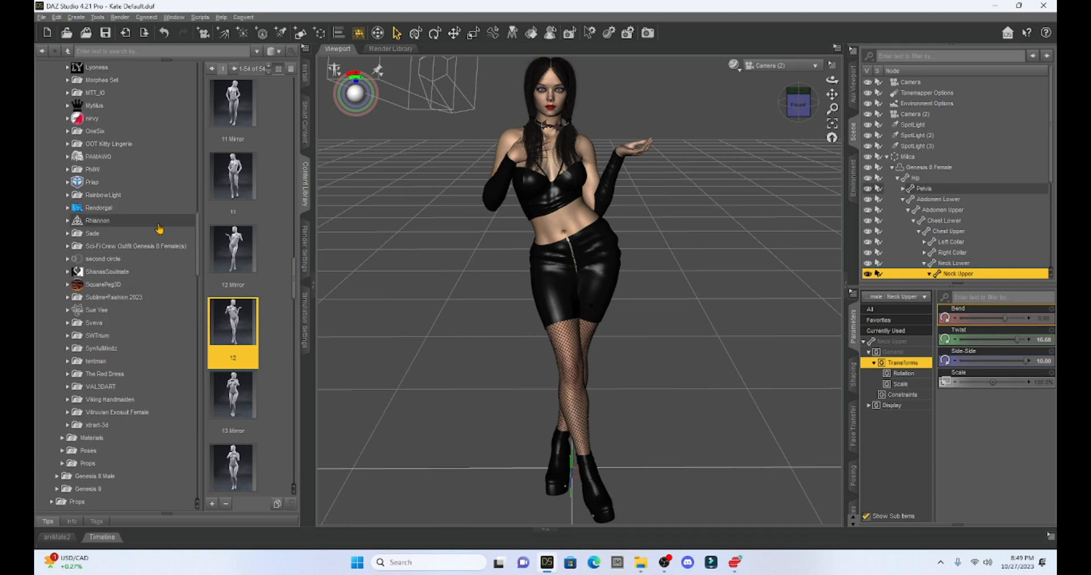
pyautogui.scroll(15, 197, 231)
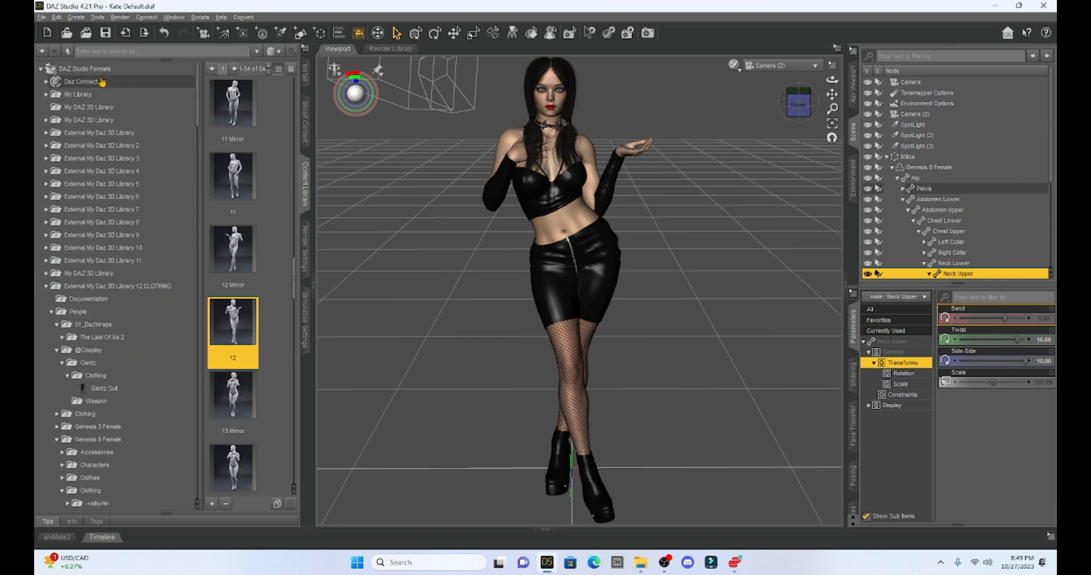
pyautogui.click(45, 287)
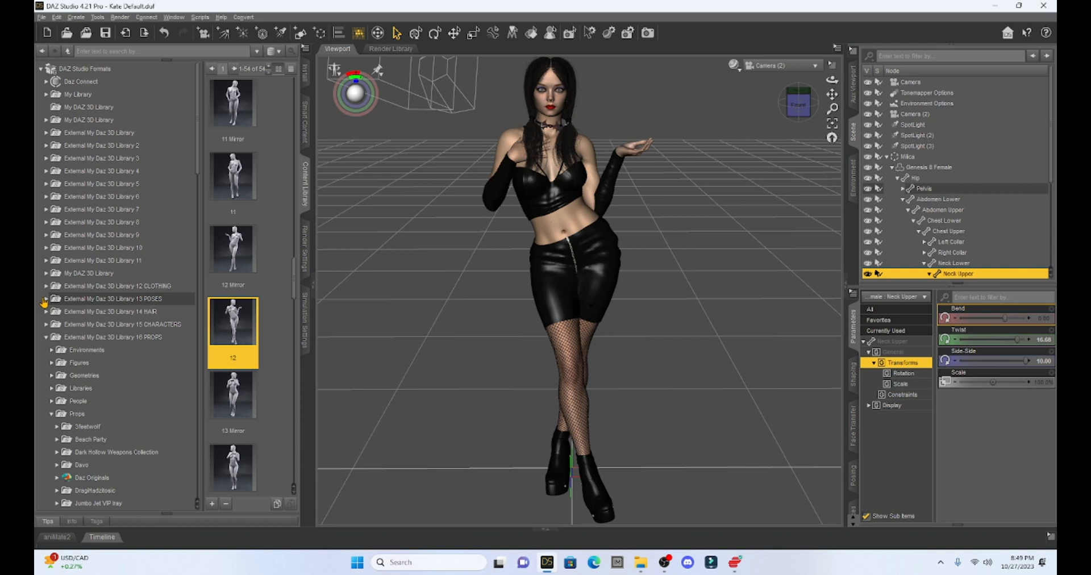
pyautogui.scroll(-3, 79, 219)
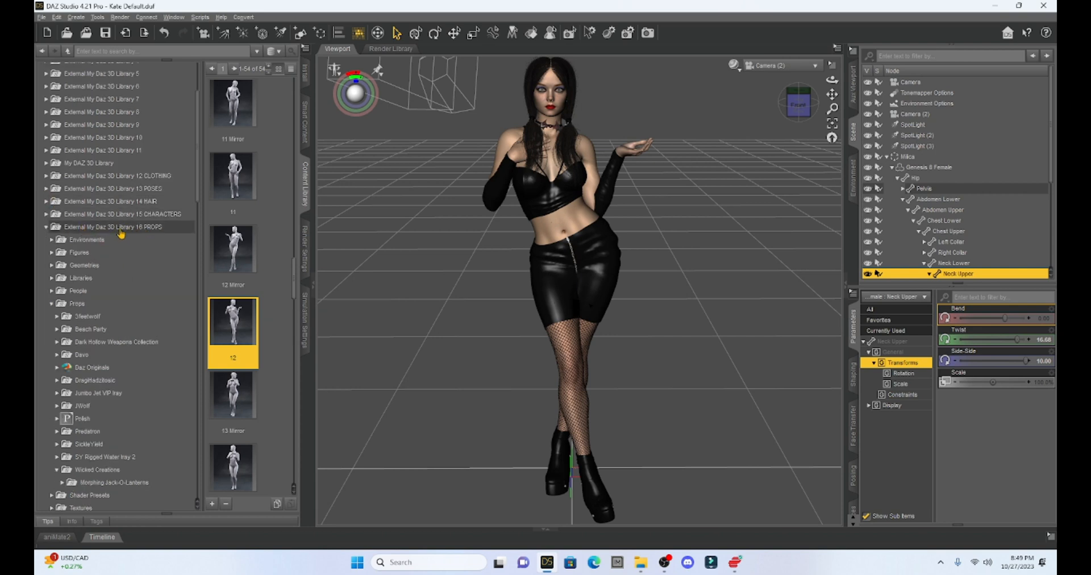
pyautogui.scroll(-2, 114, 339)
pyautogui.scroll(-1, 114, 339)
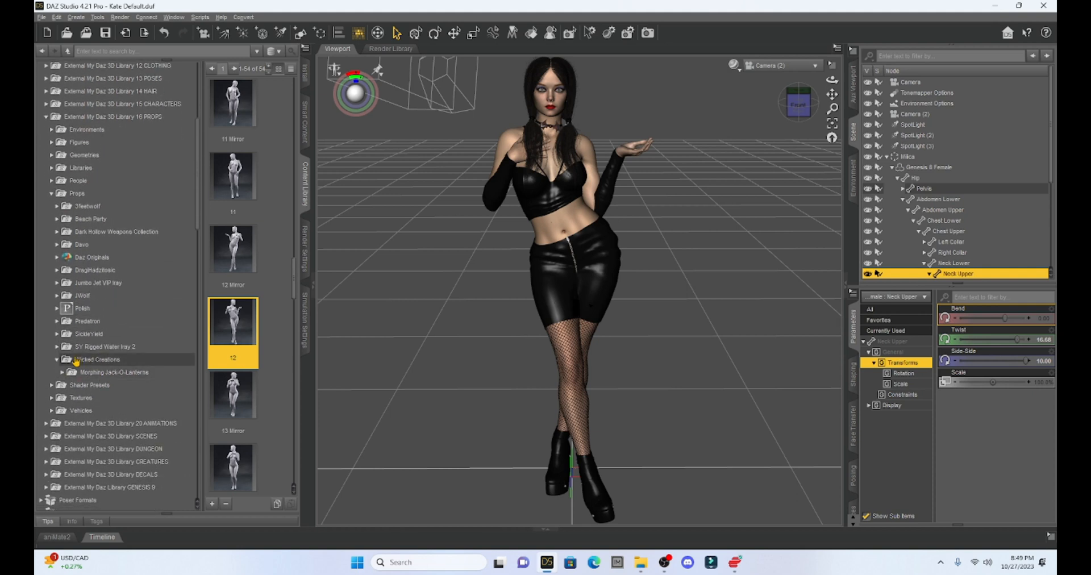
pyautogui.click(101, 373)
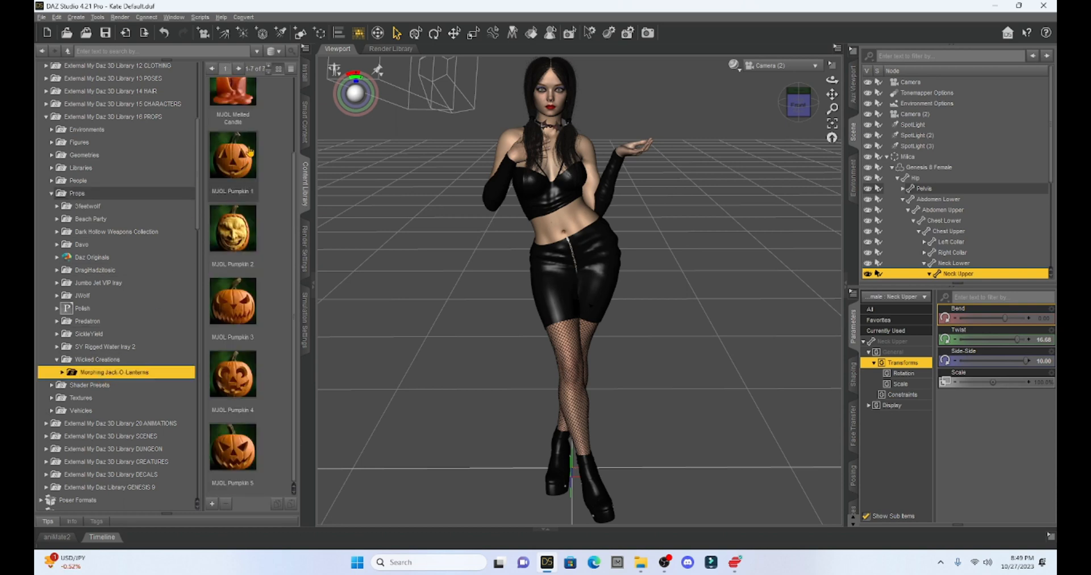
# Add MJOL Pumpkin 1 to the scene and shift its body sideways beside the figure's feet, to about -38.93 in X Translate.
pyautogui.scroll(2, 257, 171)
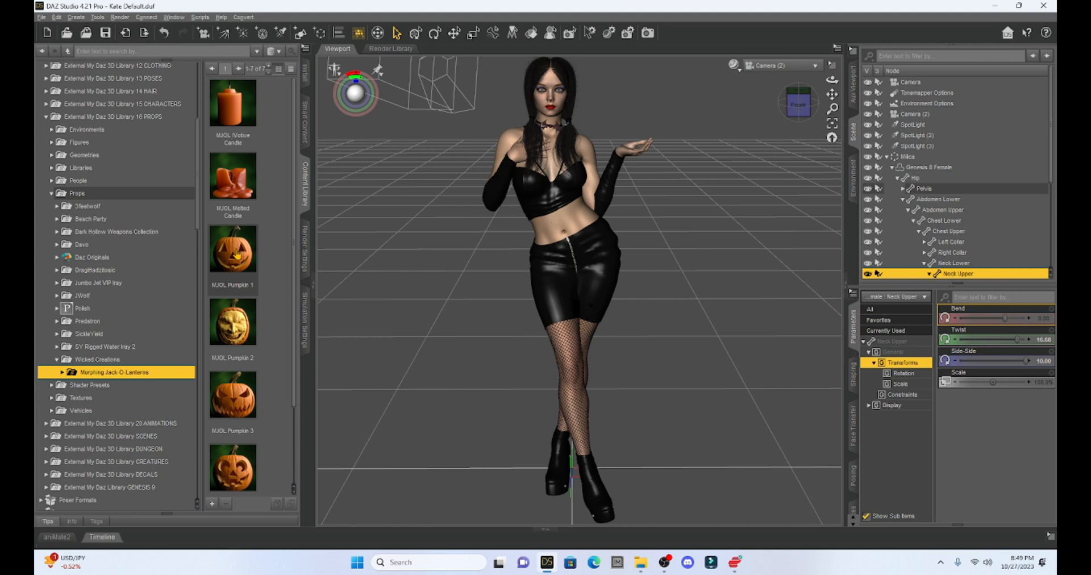
pyautogui.doubleClick(236, 254)
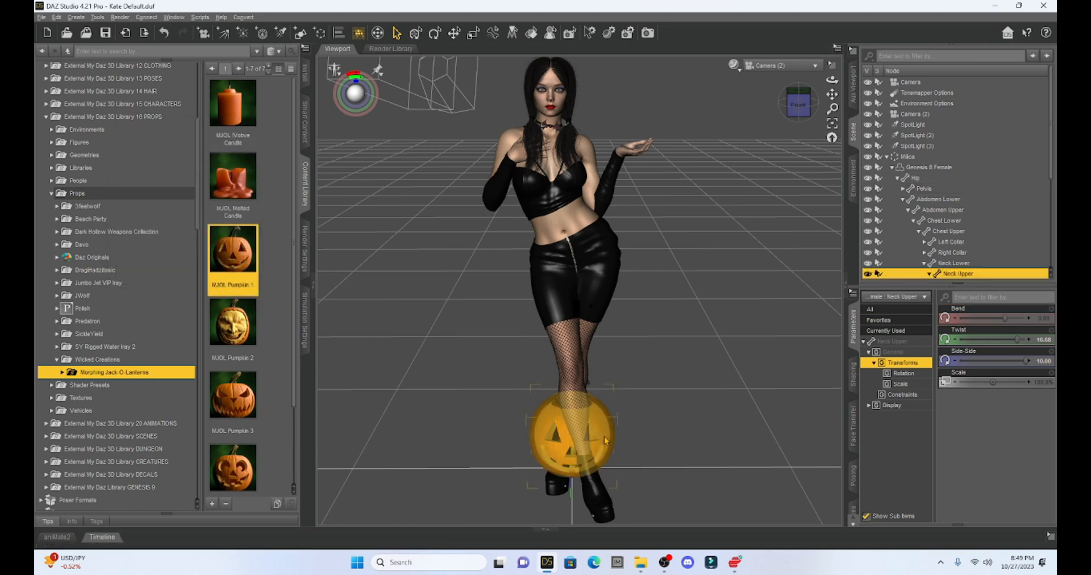
pyautogui.moveTo(601, 432); pyautogui.dragTo(541, 451)
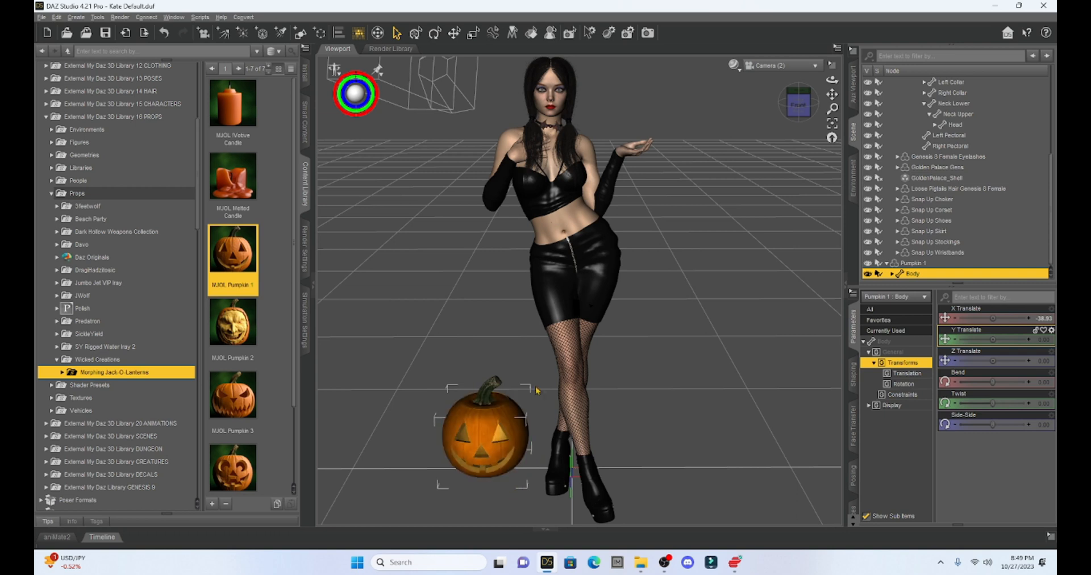
# Move the Genesis 8 Female figure to the floor, checking her shoes at ground level, and restore the raised front view.
pyautogui.moveTo(798, 105)
pyautogui.mouseDown()
pyautogui.moveTo(798, 85)
pyautogui.moveTo(802, 98)
pyautogui.mouseUp()
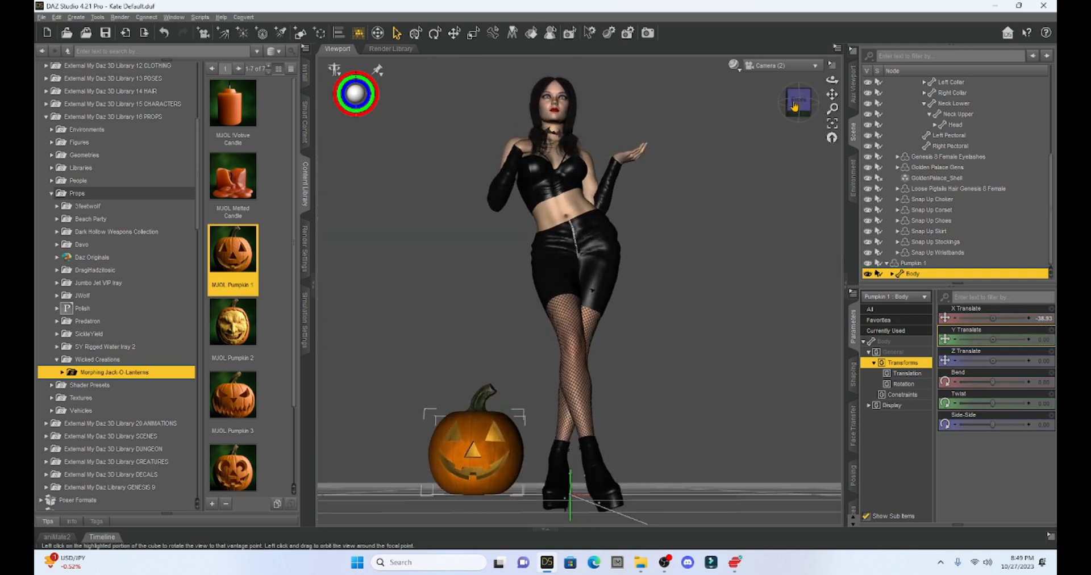
pyautogui.click(557, 216)
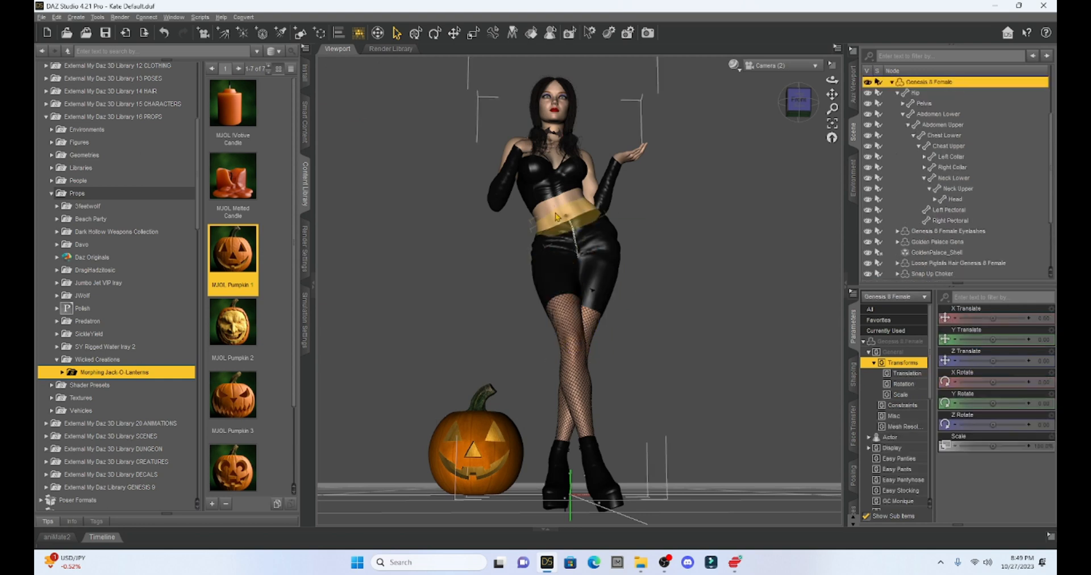
pyautogui.click(853, 296)
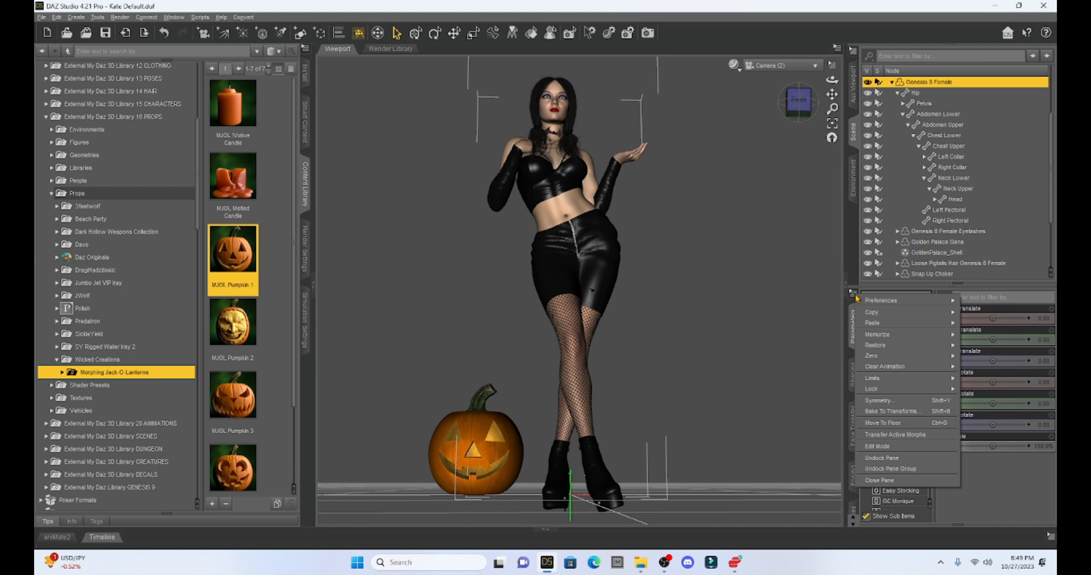
pyautogui.click(882, 423)
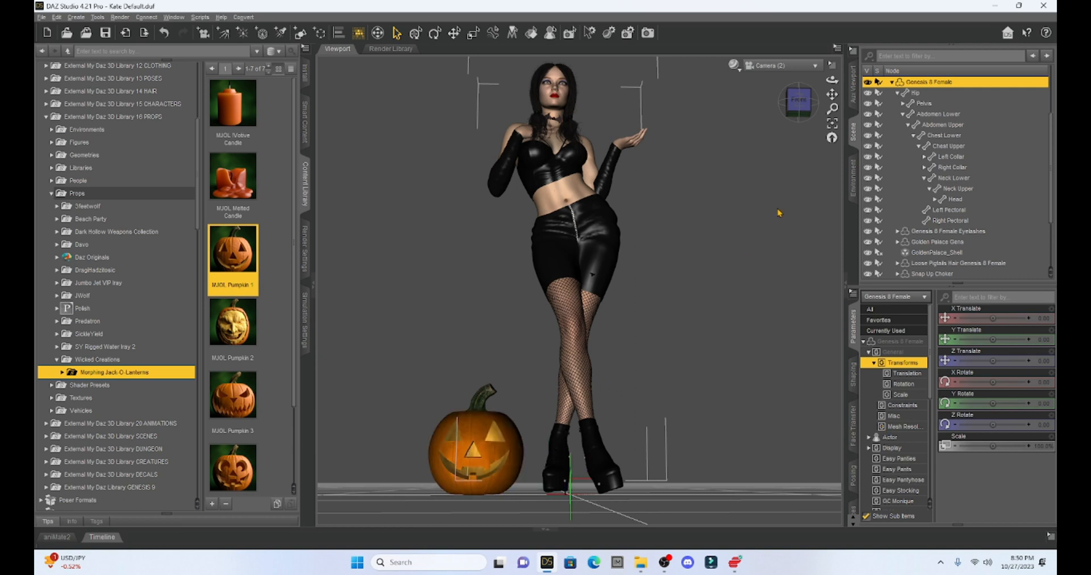
pyautogui.moveTo(798, 102); pyautogui.dragTo(830, 103)
pyautogui.scroll(-1, 738, 242)
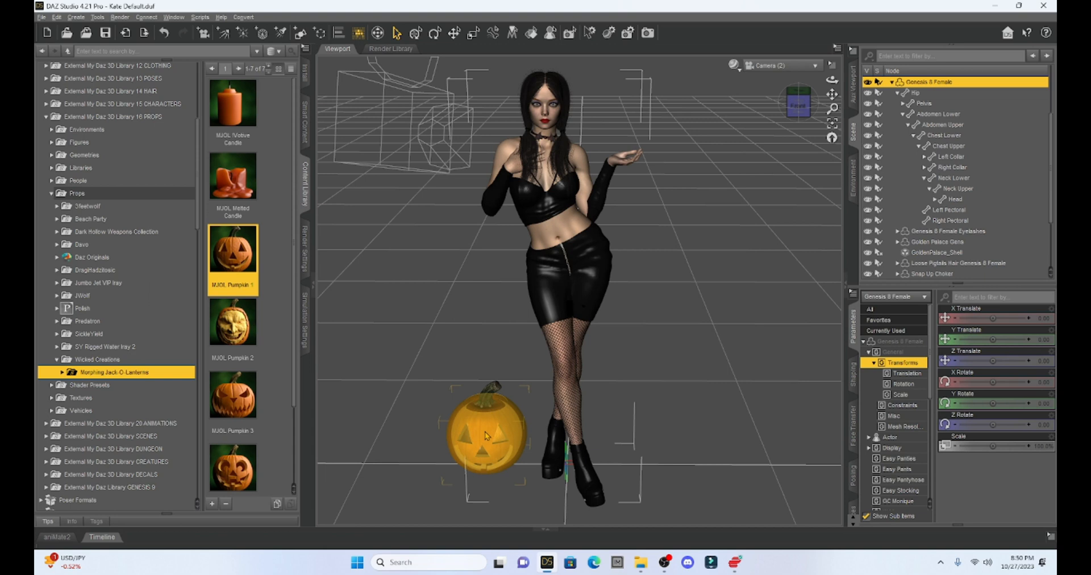
# Add MJOL Pumpkin 3 on the opposite side of the figure at X Translate 95.32, with its body twisted to -29.83.
pyautogui.doubleClick(234, 392)
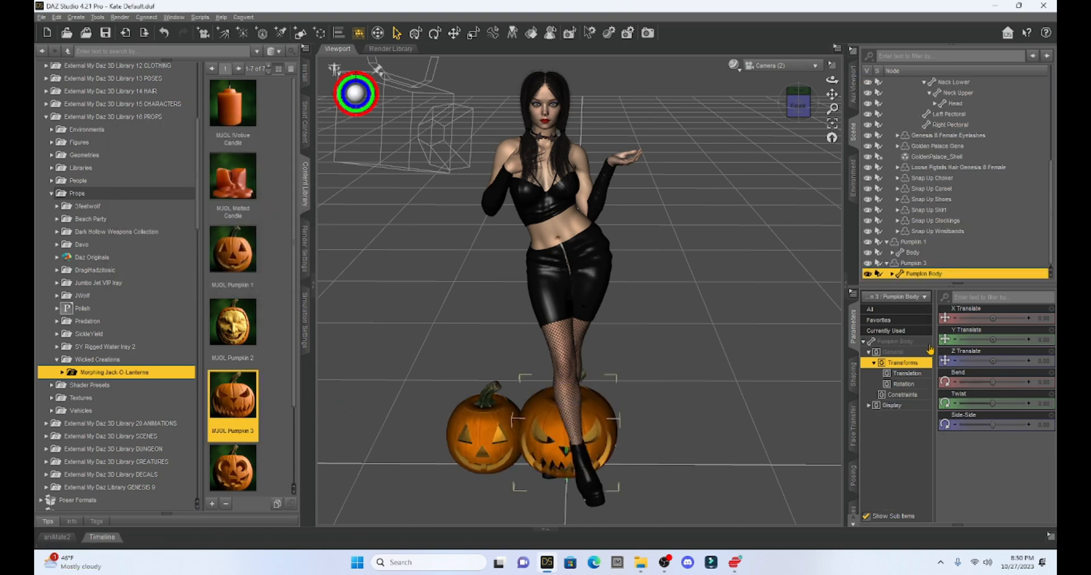
pyautogui.moveTo(993, 318); pyautogui.dragTo(1006, 318)
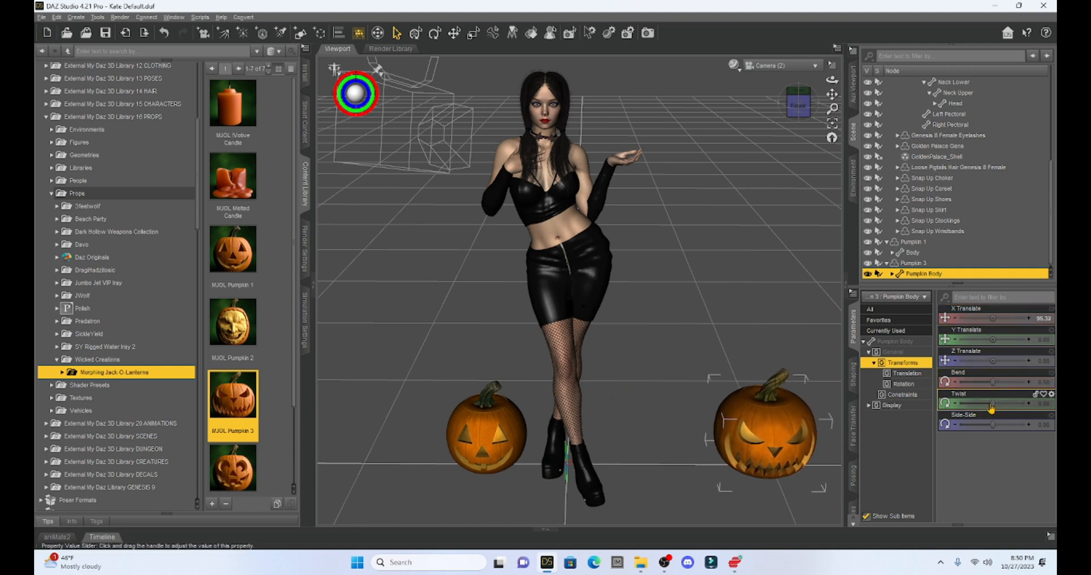
pyautogui.moveTo(993, 404); pyautogui.dragTo(988, 406)
# Add MJOL Pumpkin 4 on the outer side of Pumpkin 1 at X Translate -79.87, with its body twisted to 23.23.
pyautogui.doubleClick(233, 467)
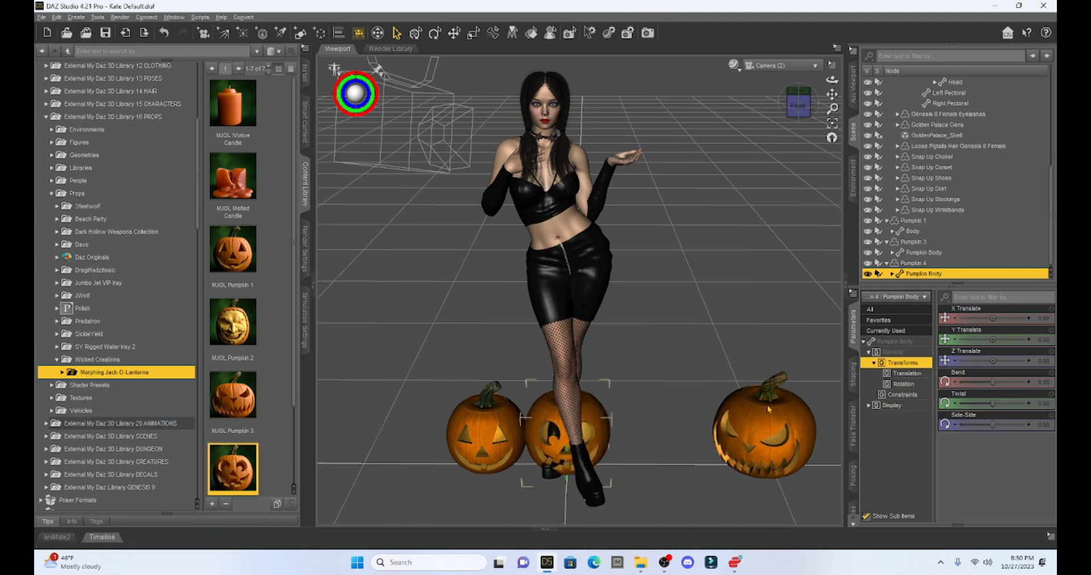
pyautogui.moveTo(995, 318); pyautogui.dragTo(982, 318)
pyautogui.moveTo(993, 403); pyautogui.dragTo(1003, 407)
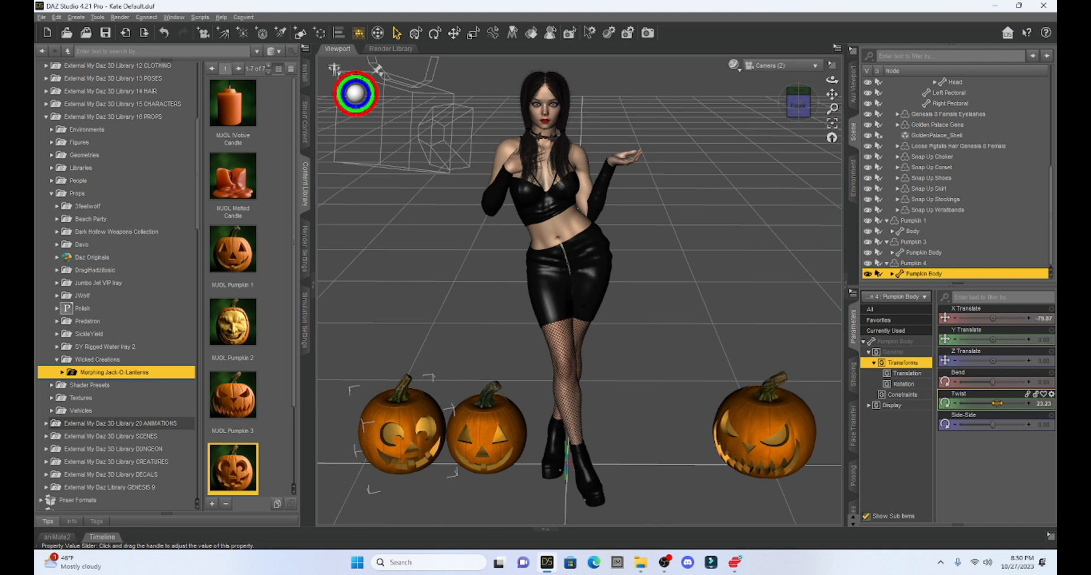
# Add MJOL Pumpkin 5 behind Pumpkin 3 at X Translate 58.42 and Z Translate -53.95, with Y Rotate -7.73.
pyautogui.scroll(-2, 233, 398)
pyautogui.doubleClick(233, 449)
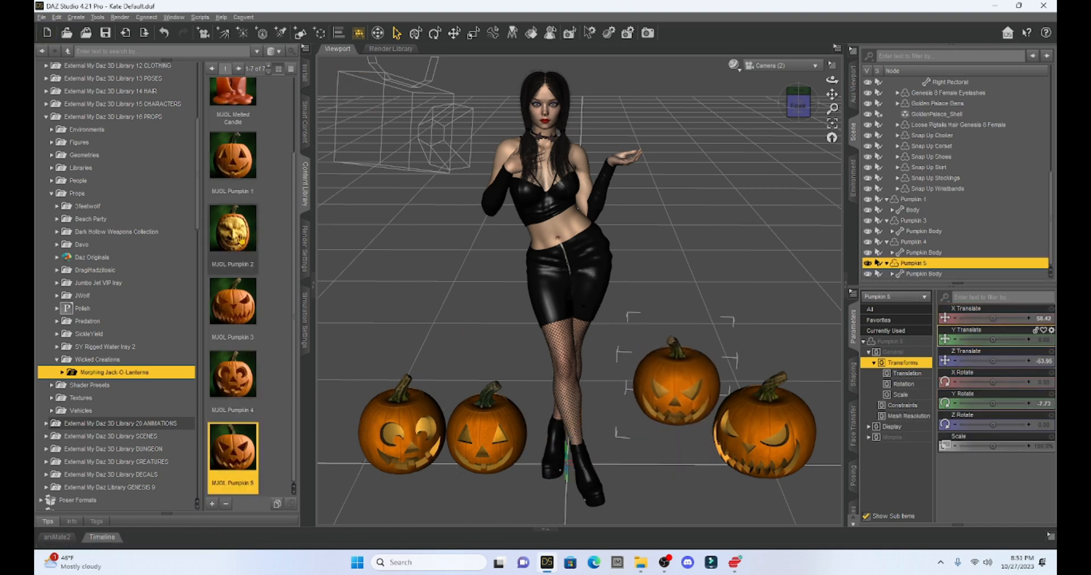
# Add MJOL Pumpkin 2 behind Pumpkins 1 and 4 at X Translate -68.93 and Z Translate -33.89, with its body twisted to -177.10.
pyautogui.doubleClick(232, 242)
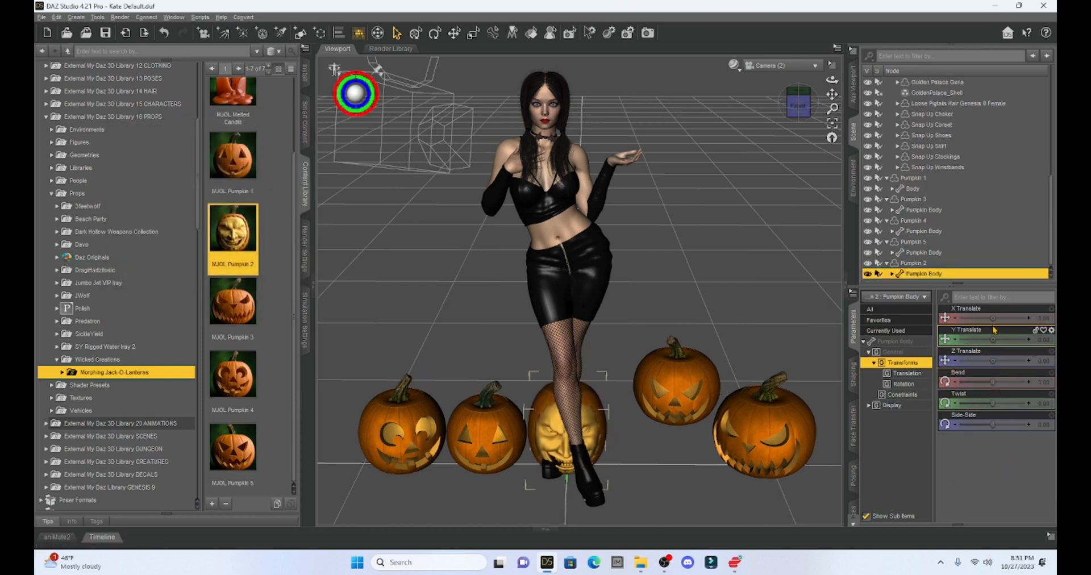
pyautogui.moveTo(992, 320); pyautogui.dragTo(978, 320)
pyautogui.moveTo(993, 403); pyautogui.dragTo(958, 415)
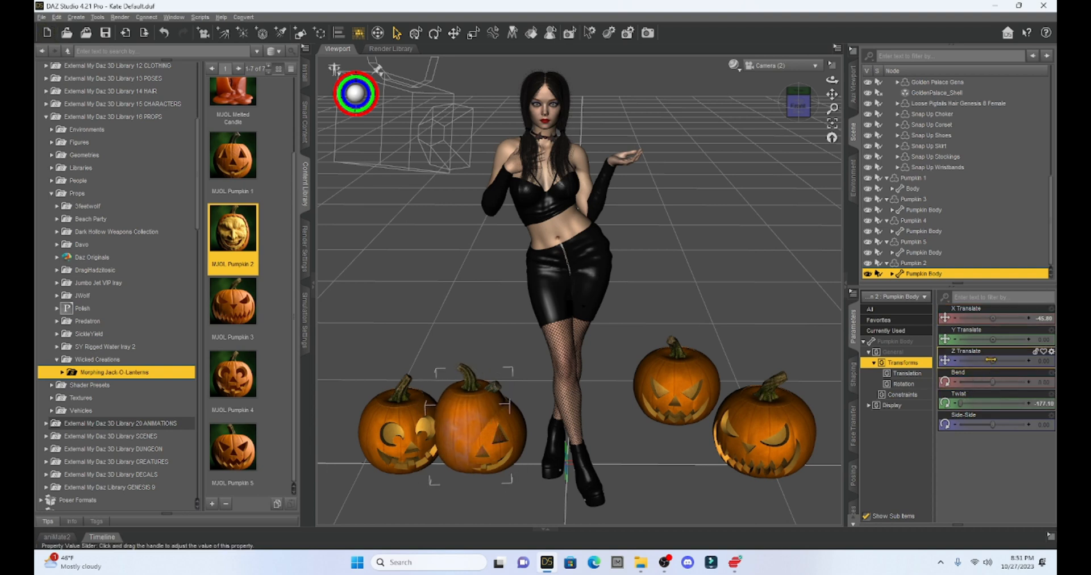
pyautogui.moveTo(992, 361); pyautogui.dragTo(984, 360)
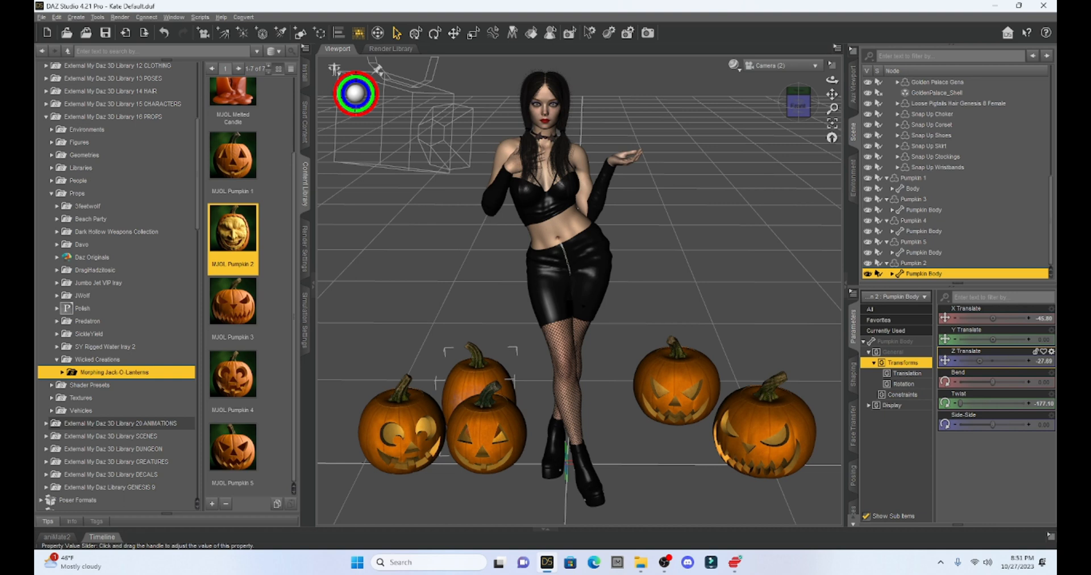
pyautogui.moveTo(1004, 323); pyautogui.dragTo(992, 322)
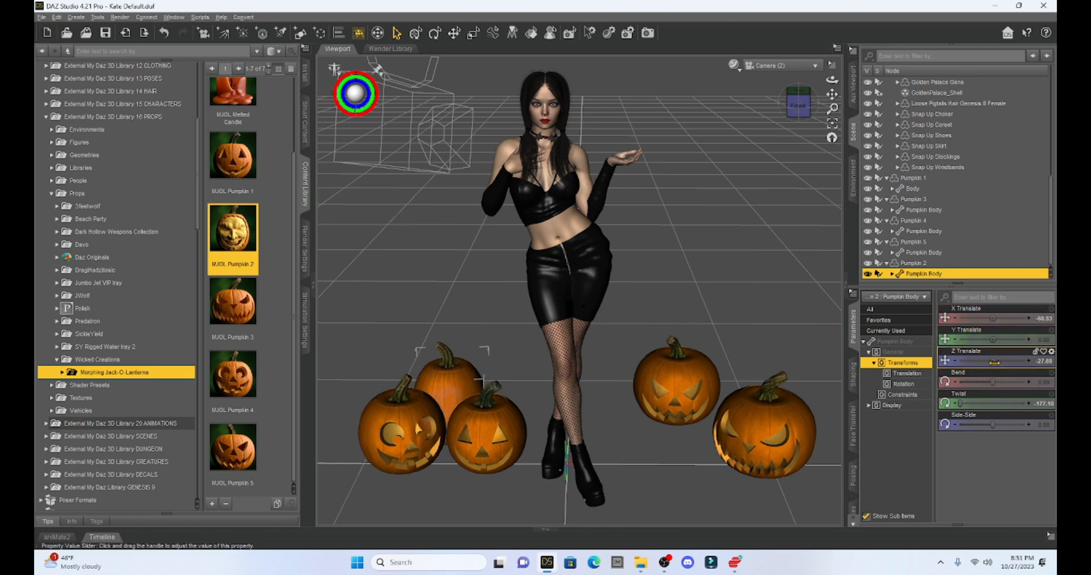
pyautogui.moveTo(993, 361); pyautogui.dragTo(985, 361)
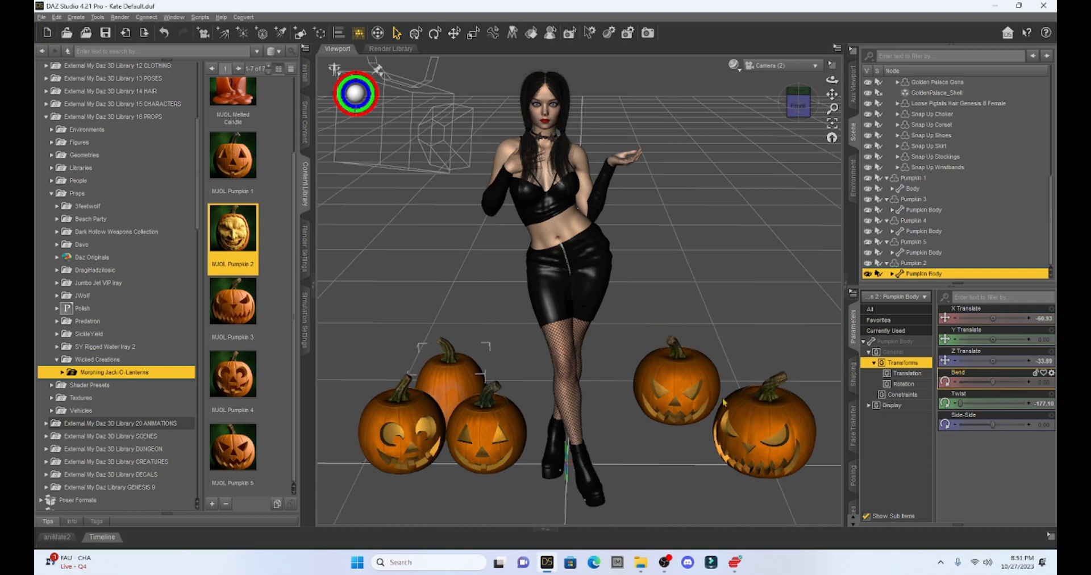
# Duplicate the complete Pumpkin 3 node hierarchy.
pyautogui.click(751, 418)
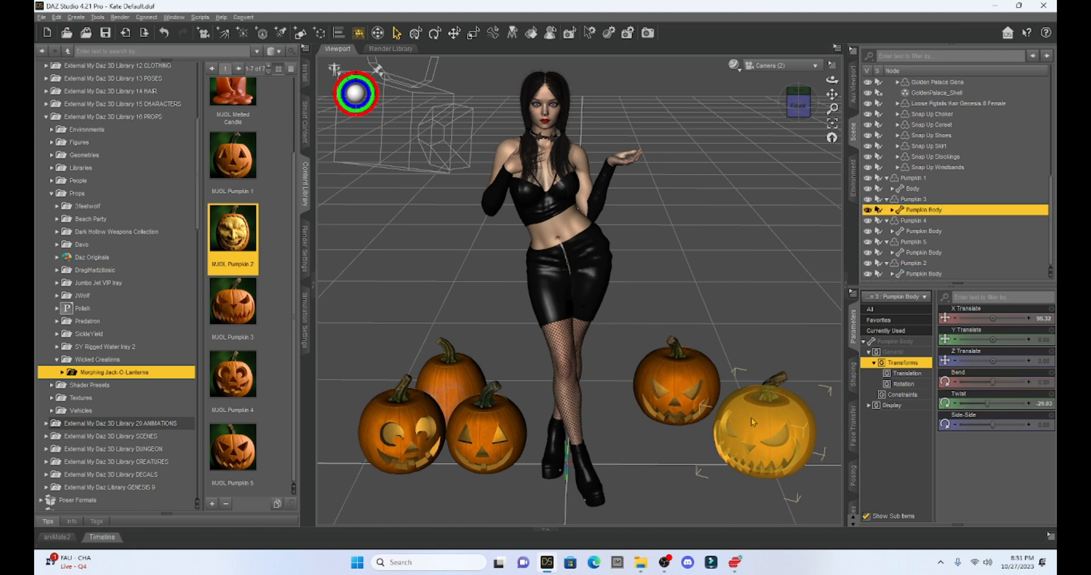
pyautogui.click(912, 200)
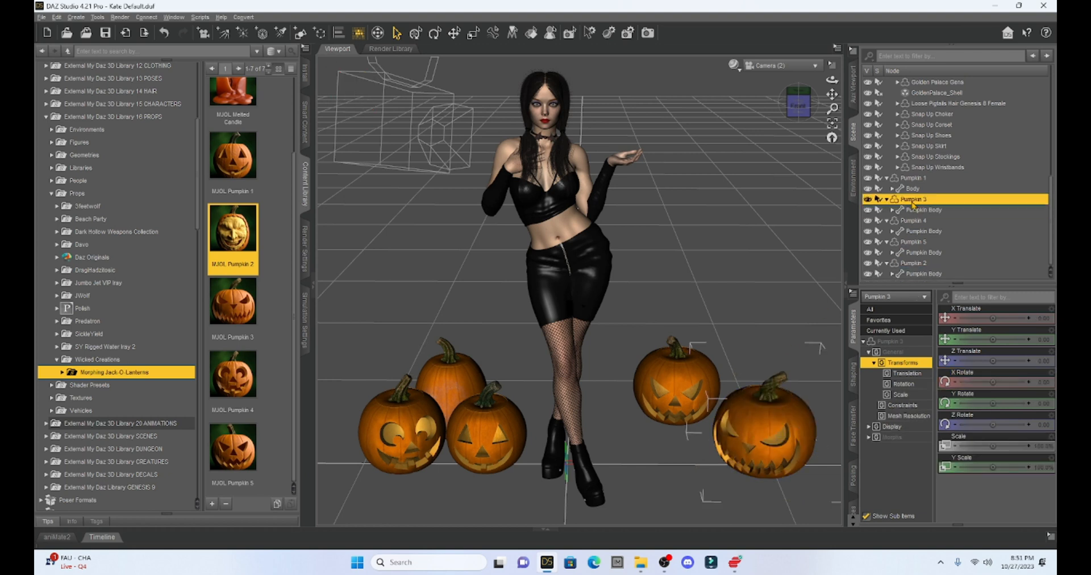
pyautogui.click(57, 17)
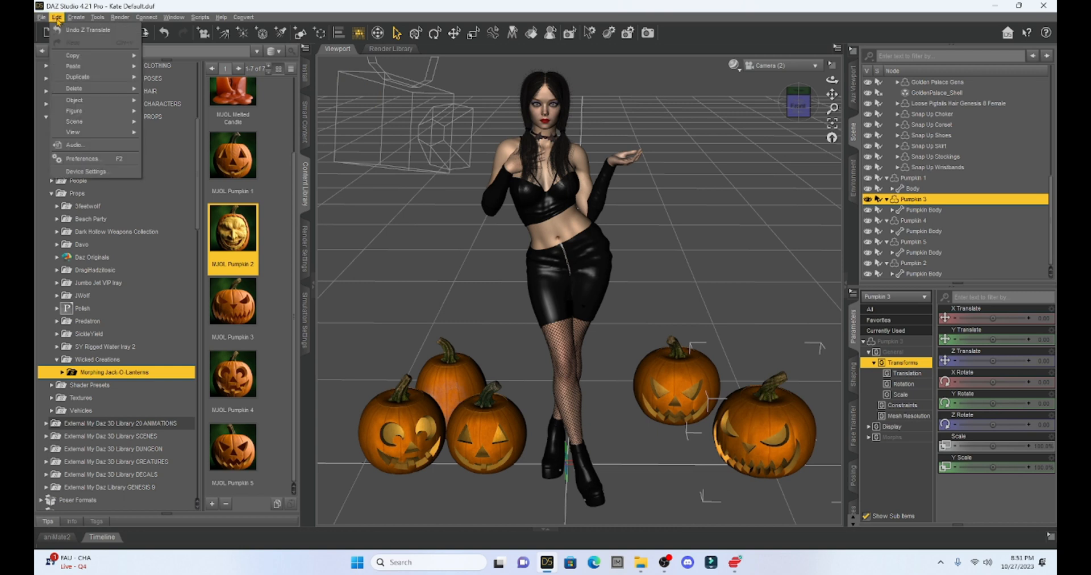
pyautogui.moveTo(88, 84)
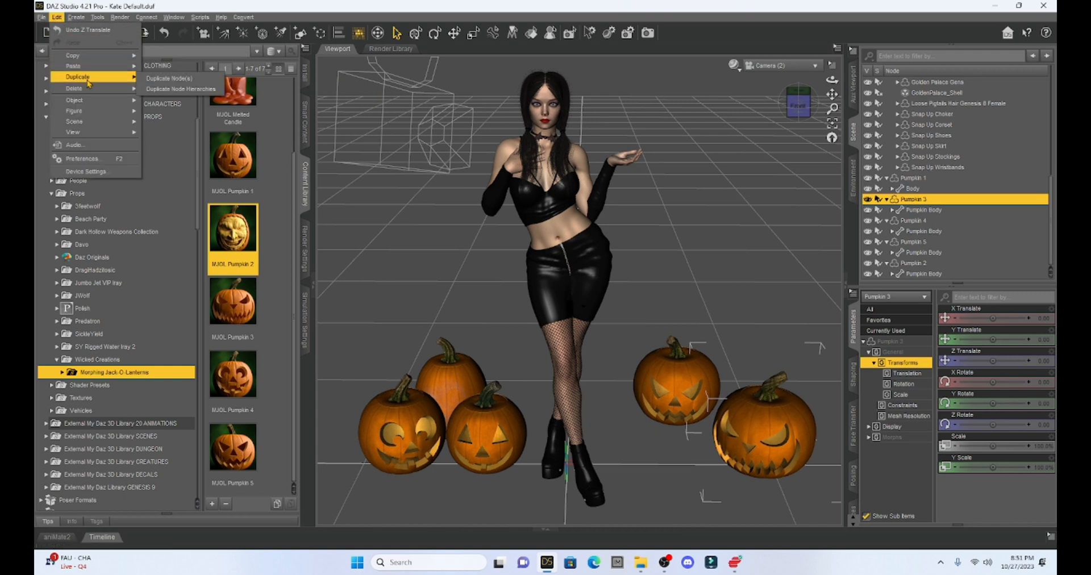
pyautogui.click(163, 90)
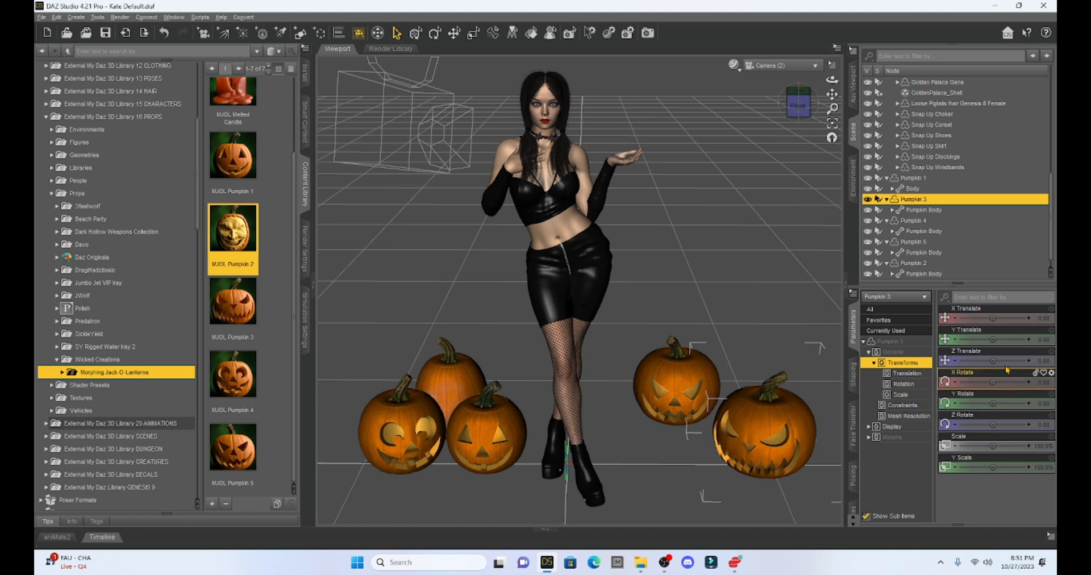
# Place the selected Pumpkin 3 between Pumpkin 5 and the front pumpkin, with X Translate 99.06, Y Rotate about -122.99 and Scale 64.8%.
pyautogui.moveTo(995, 322); pyautogui.dragTo(975, 318)
pyautogui.moveTo(992, 403); pyautogui.dragTo(945, 403)
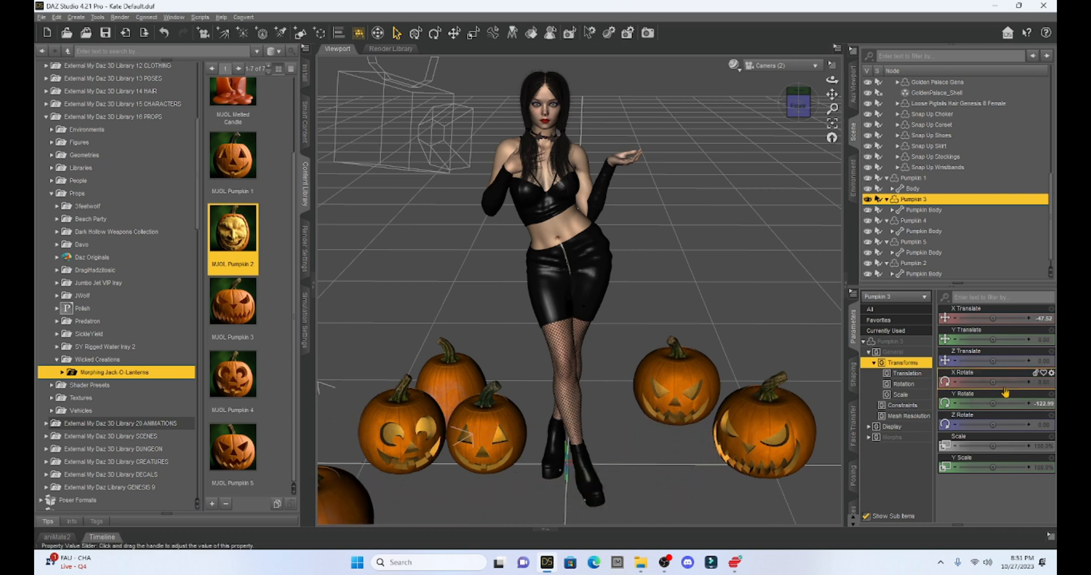
pyautogui.moveTo(993, 361); pyautogui.dragTo(961, 361)
pyautogui.moveTo(990, 319); pyautogui.dragTo(1053, 319)
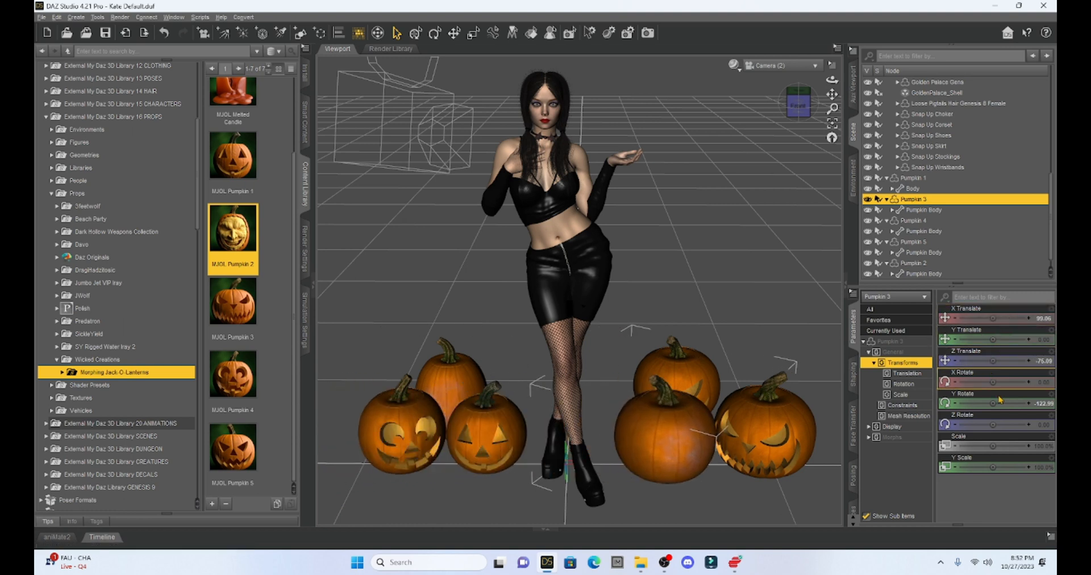
pyautogui.moveTo(994, 447); pyautogui.dragTo(976, 447)
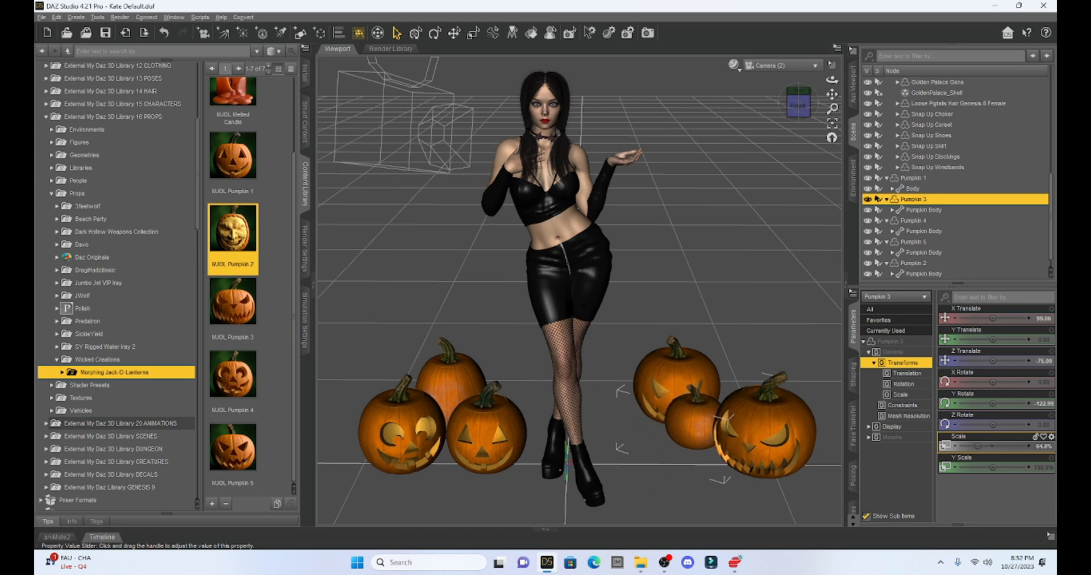
pyautogui.moveTo(993, 361); pyautogui.dragTo(1005, 361)
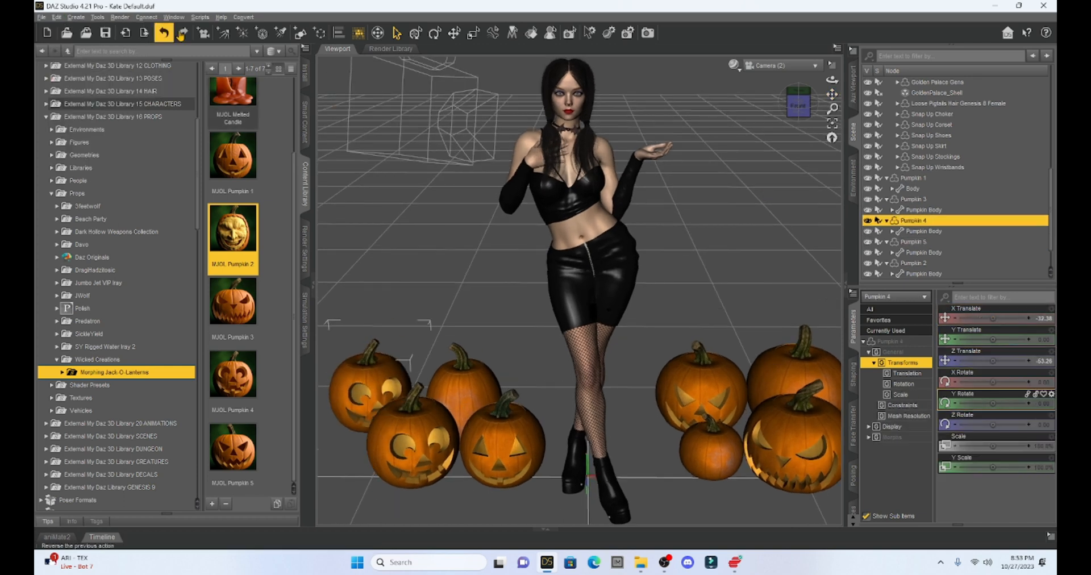
# Move the small Pumpkin 3 copy to the outer side of the winking Pumpkin 4, at X Translate 220.07 and Z Translate 231.96.
pyautogui.moveTo(1007, 318); pyautogui.dragTo(1008, 318)
pyautogui.moveTo(992, 361); pyautogui.dragTo(1011, 361)
pyautogui.moveTo(993, 318); pyautogui.dragTo(1005, 319)
pyautogui.moveTo(990, 362); pyautogui.dragTo(1008, 362)
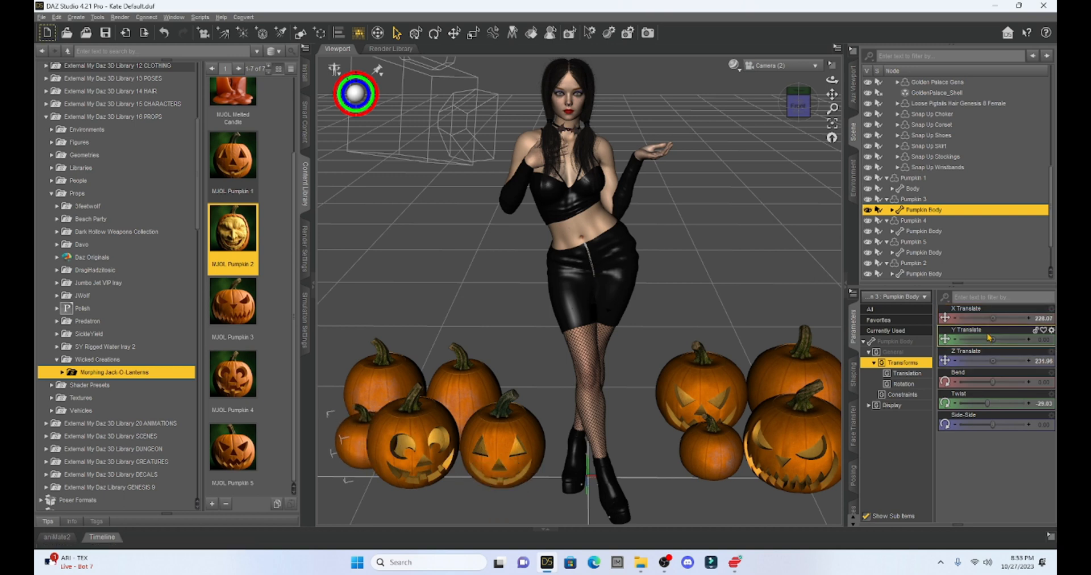
# Shift the small outer pumpkin beside the winking one to X Translate 257.06 and duplicate its node hierarchy.
pyautogui.moveTo(993, 318); pyautogui.dragTo(1006, 319)
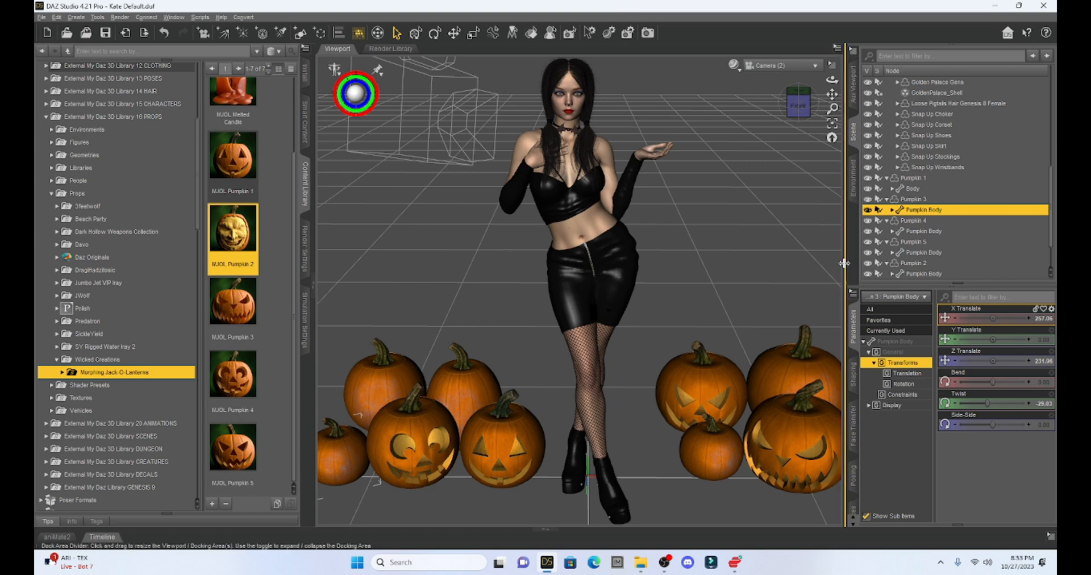
pyautogui.scroll(-3, 733, 258)
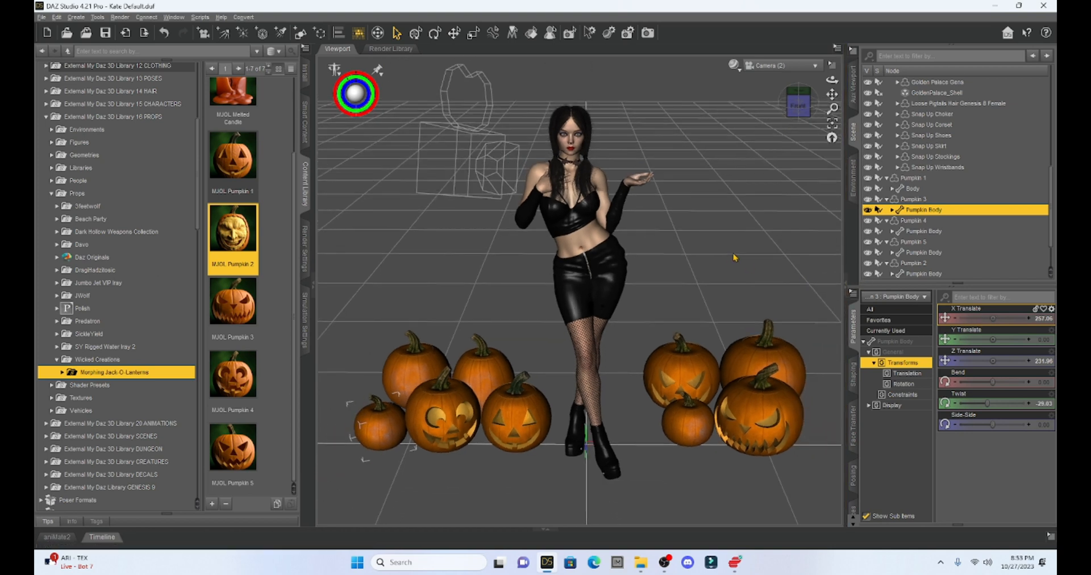
pyautogui.click(57, 17)
pyautogui.moveTo(88, 78)
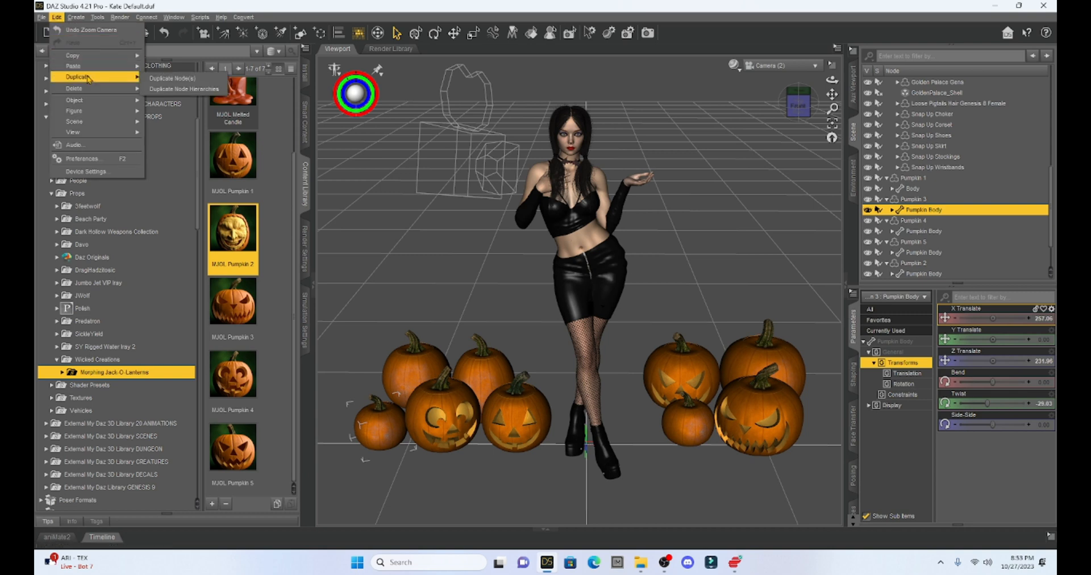
pyautogui.click(177, 89)
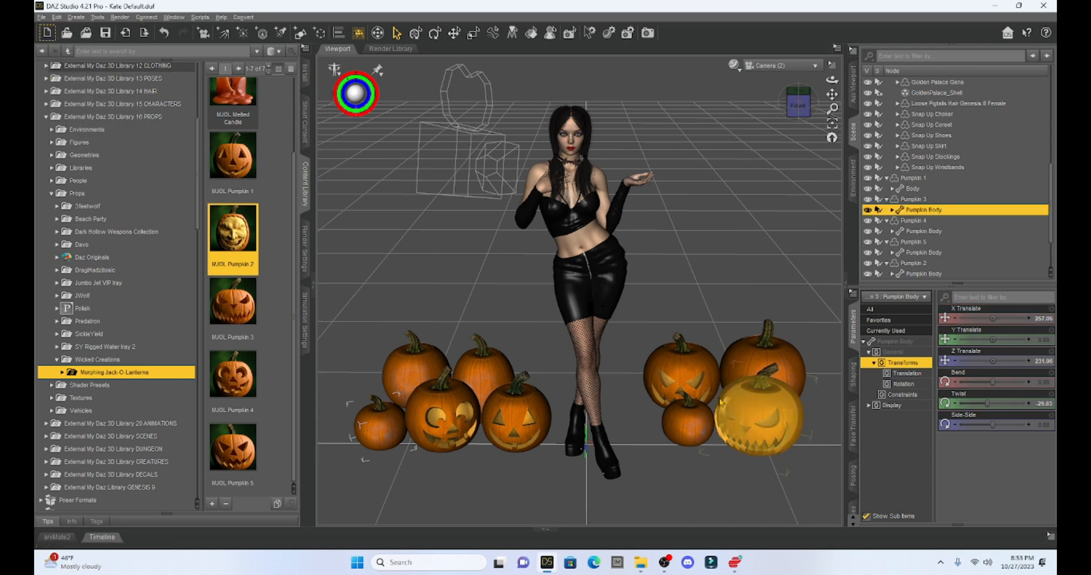
# Place the selected small pumpkin beyond the large jagged-mouth pumpkin at X Translate 55.46, Z Translate -114.93 and Twist -88.71.
pyautogui.moveTo(993, 318); pyautogui.dragTo(967, 318)
pyautogui.moveTo(992, 361); pyautogui.dragTo(972, 360)
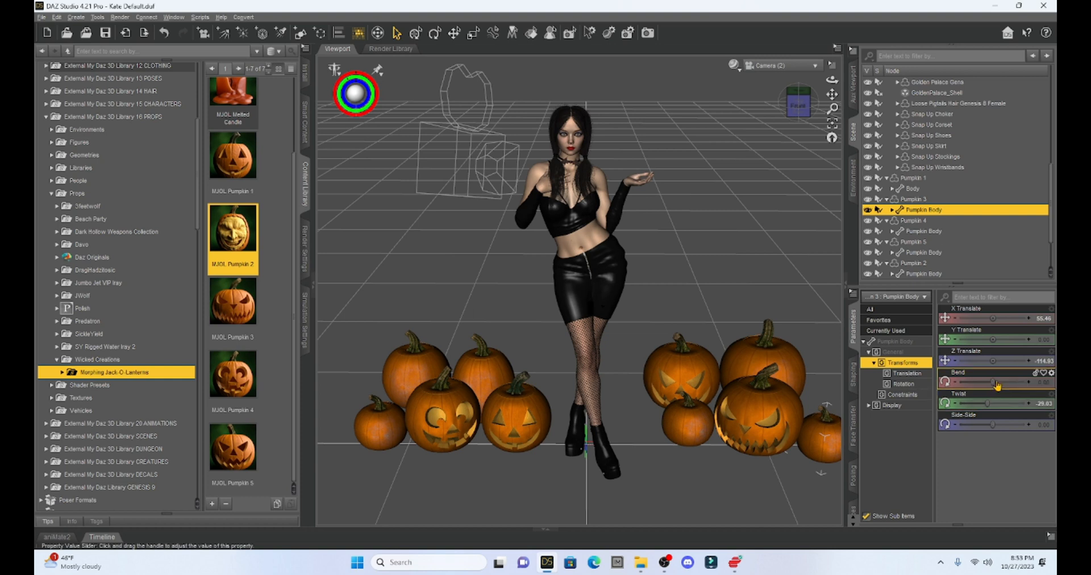
pyautogui.moveTo(986, 403); pyautogui.dragTo(951, 392)
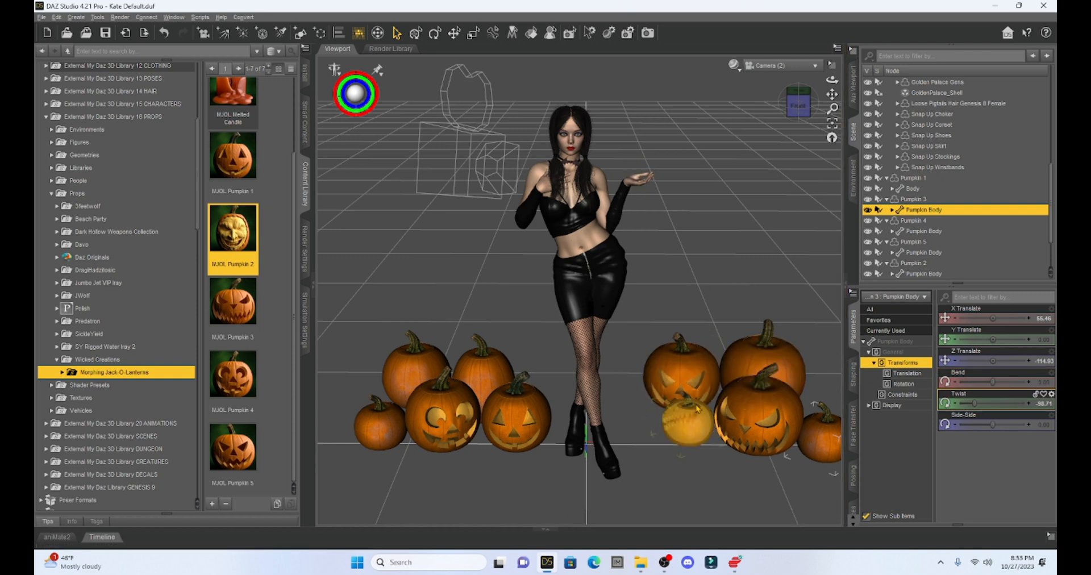
# Duplicate the small pumpkin beside the jagged-mouth one and raise one to the figure's open hand at X 153.23, Y 234.48 and Z 35.72.
pyautogui.click(681, 419)
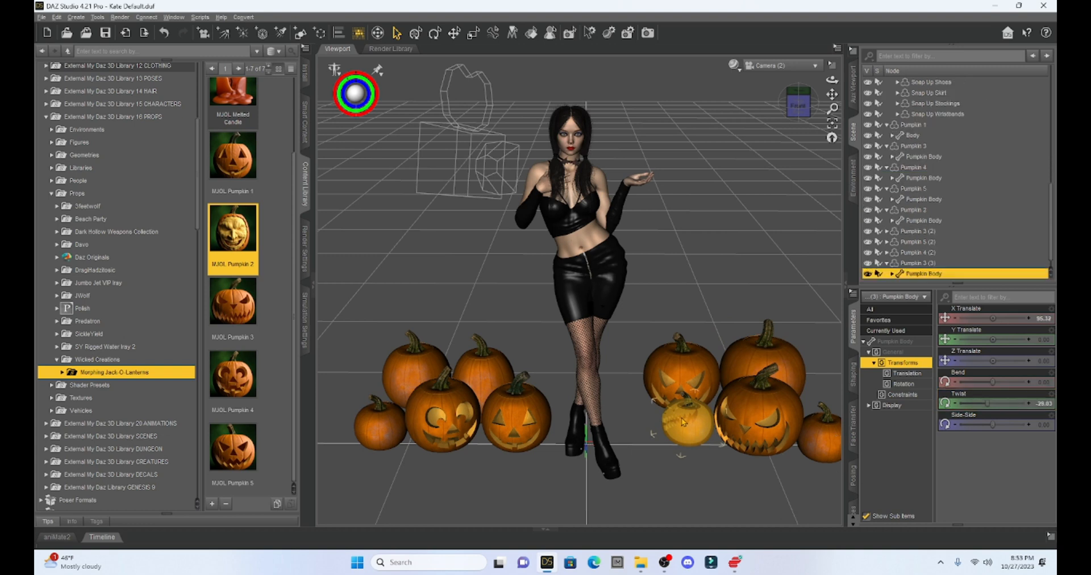
pyautogui.click(57, 17)
pyautogui.moveTo(88, 84)
pyautogui.click(178, 89)
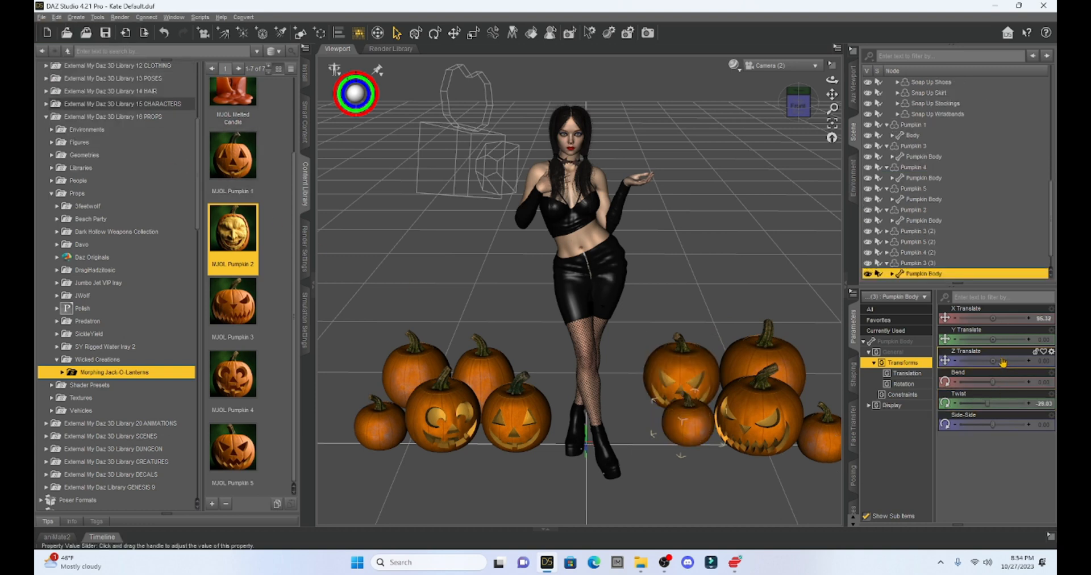
pyautogui.moveTo(993, 340); pyautogui.dragTo(1029, 340)
pyautogui.moveTo(986, 359); pyautogui.dragTo(998, 355)
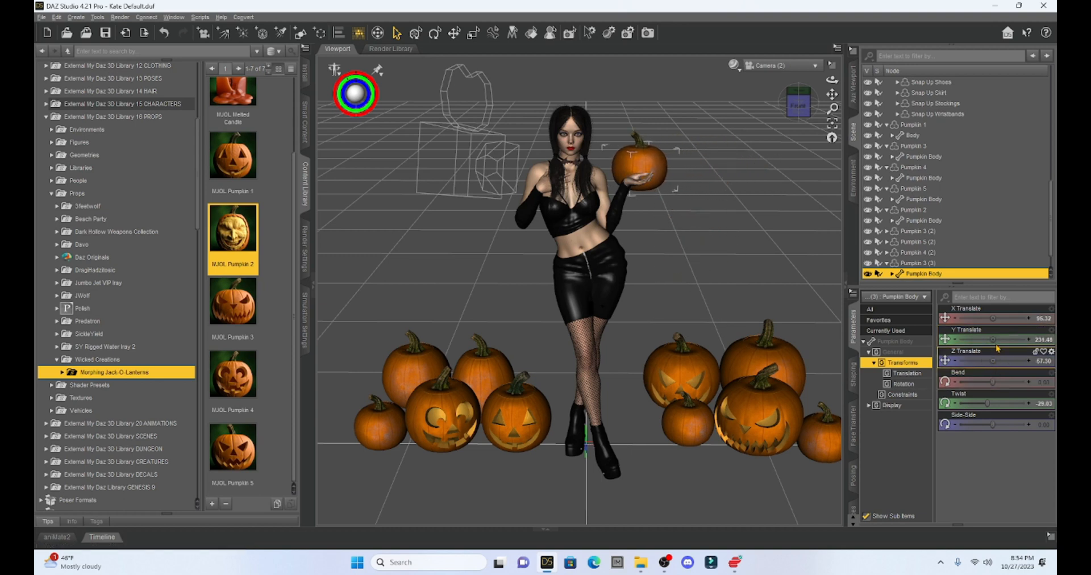
pyautogui.moveTo(992, 318); pyautogui.dragTo(1006, 318)
pyautogui.moveTo(992, 360); pyautogui.dragTo(980, 362)
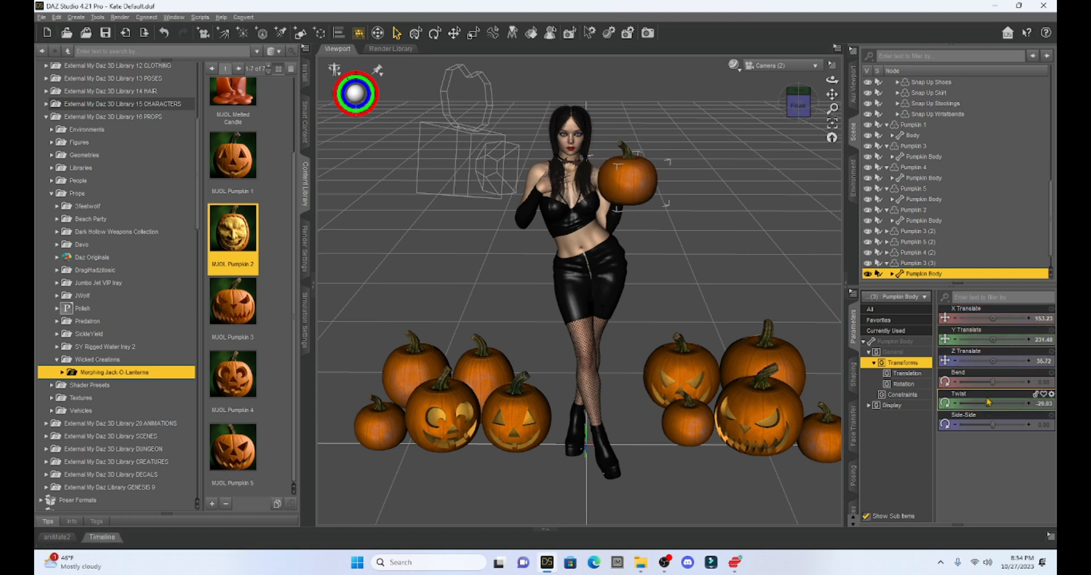
# Scale the raised Pumpkin 3 (3) to 39.1% and rest it on the palm at X Translate 68.76, Y 59.01 and Z -36.31.
pyautogui.click(640, 182)
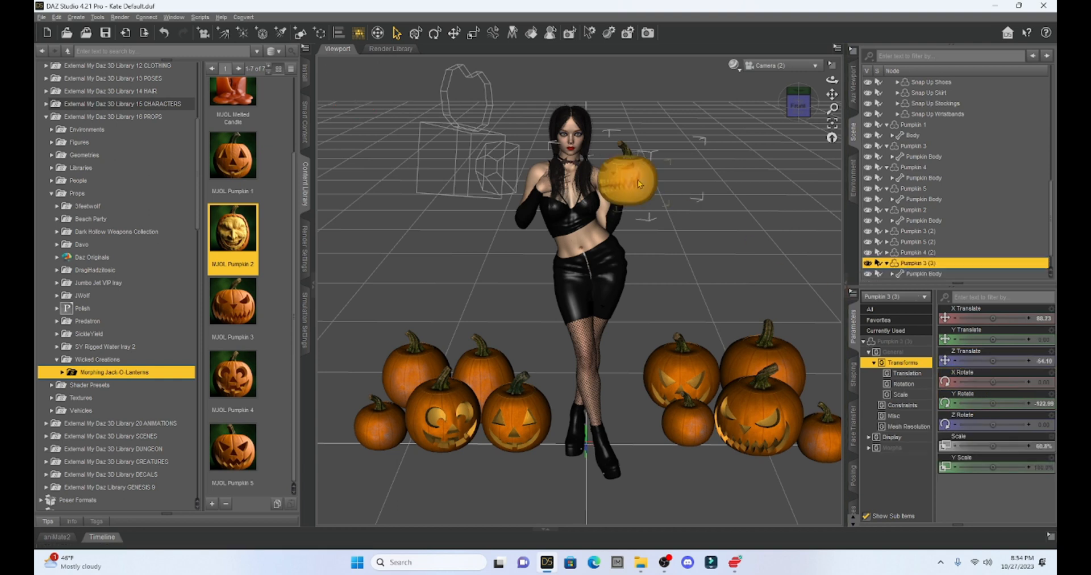
pyautogui.moveTo(992, 446); pyautogui.dragTo(969, 446)
pyautogui.moveTo(993, 339); pyautogui.dragTo(1000, 361)
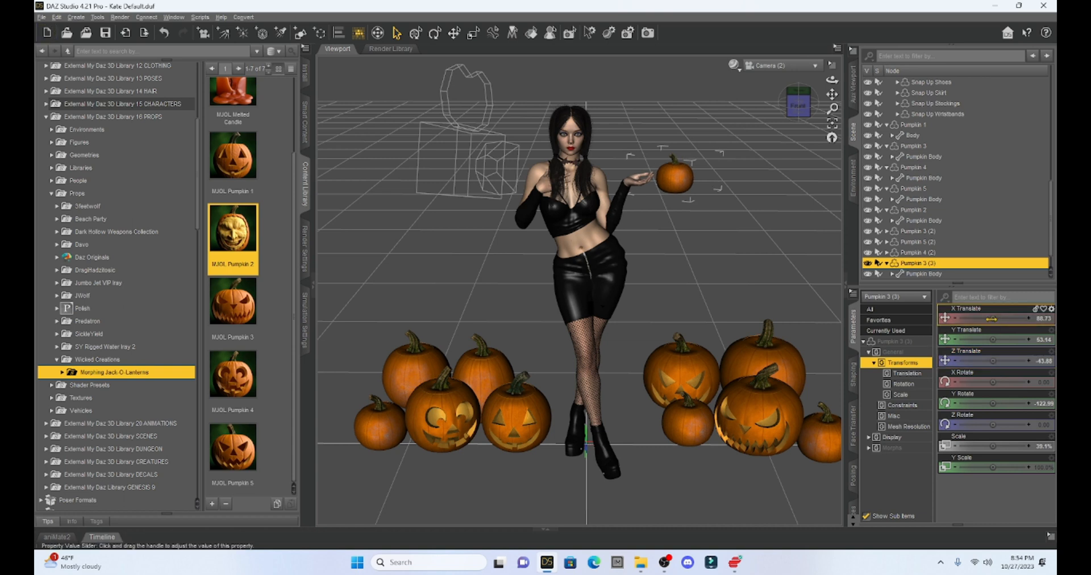
pyautogui.moveTo(993, 318); pyautogui.dragTo(987, 318)
pyautogui.moveTo(993, 339); pyautogui.dragTo(1001, 340)
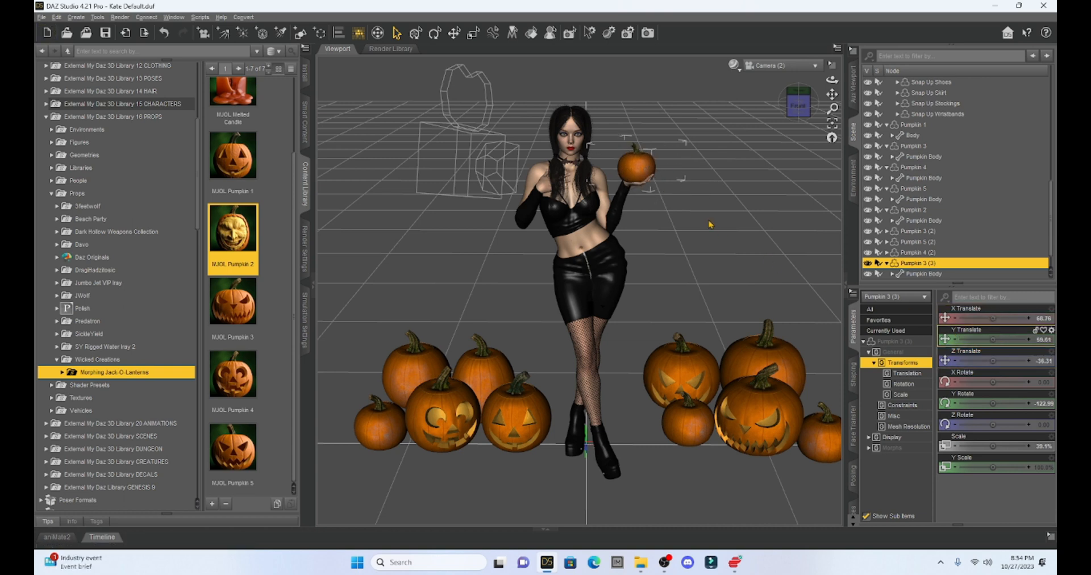
pyautogui.scroll(3, 711, 224)
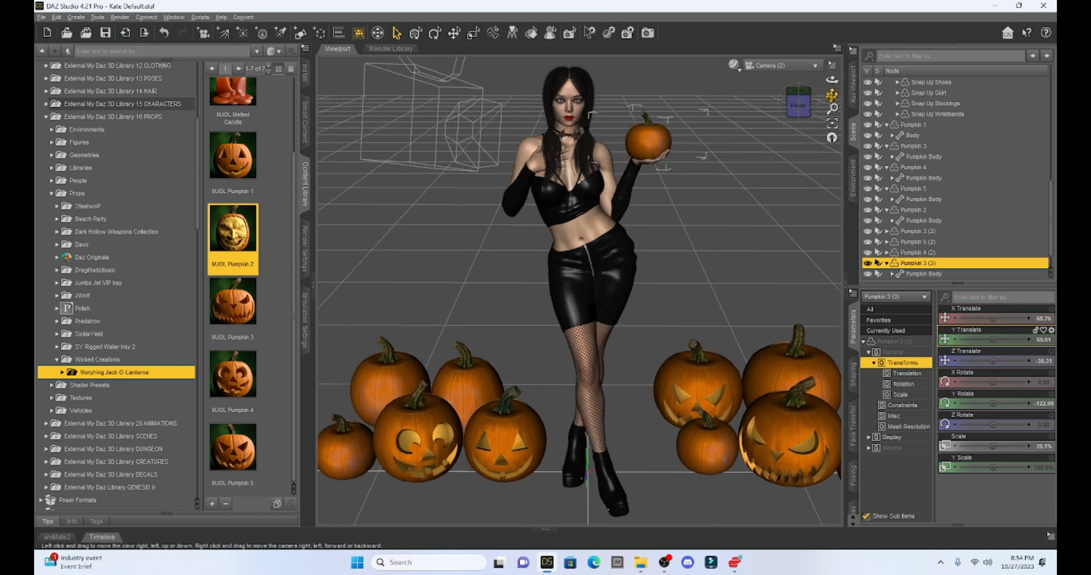
pyautogui.moveTo(832, 95); pyautogui.dragTo(827, 97)
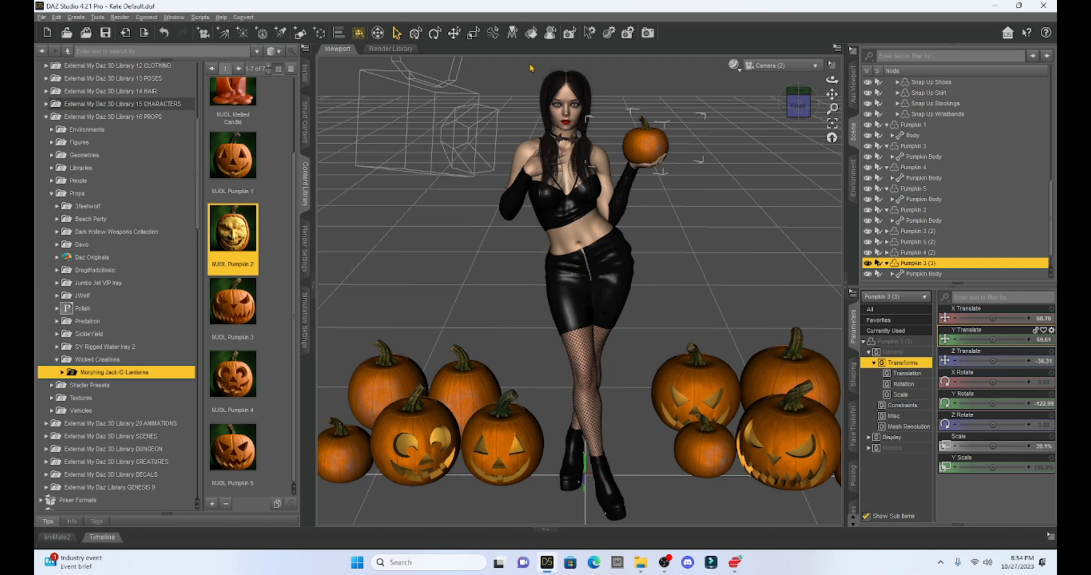
# Add the CattyEars from the Kaleys Catty clothing folder to the Genesis 8 Female.
pyautogui.click(581, 233)
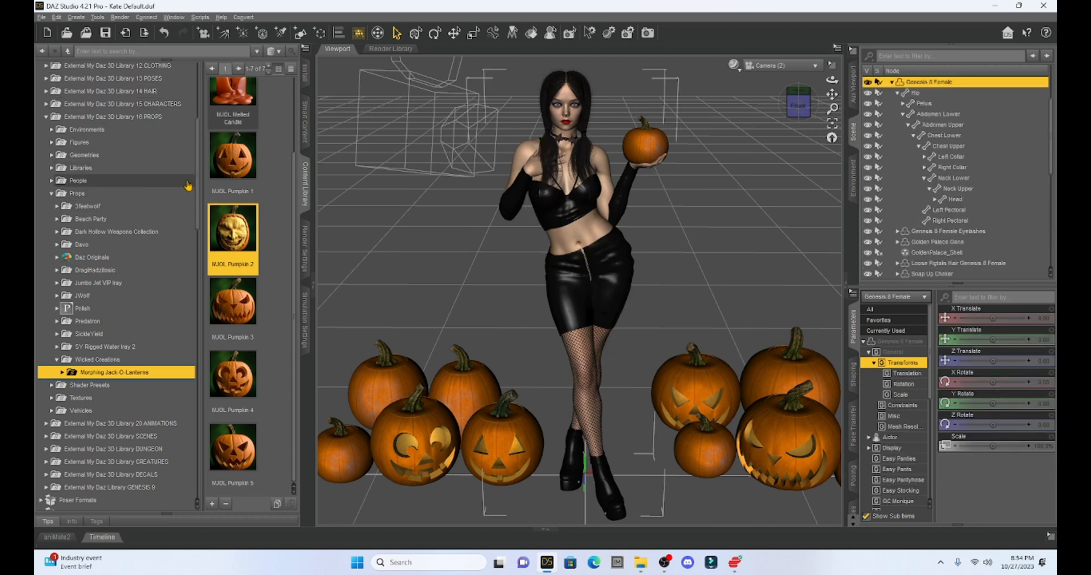
pyautogui.scroll(6, 197, 170)
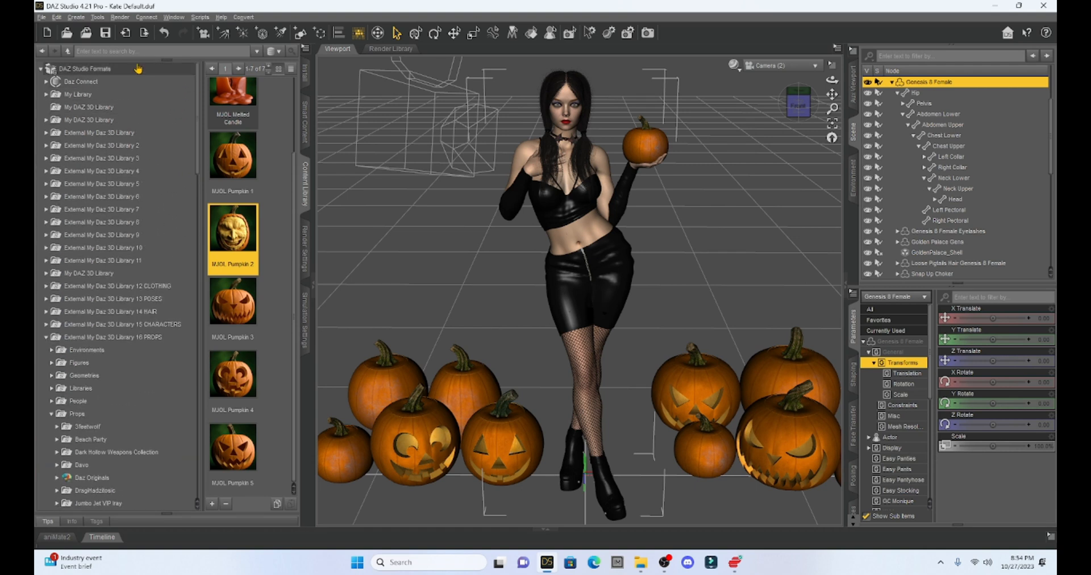
pyautogui.click(53, 286)
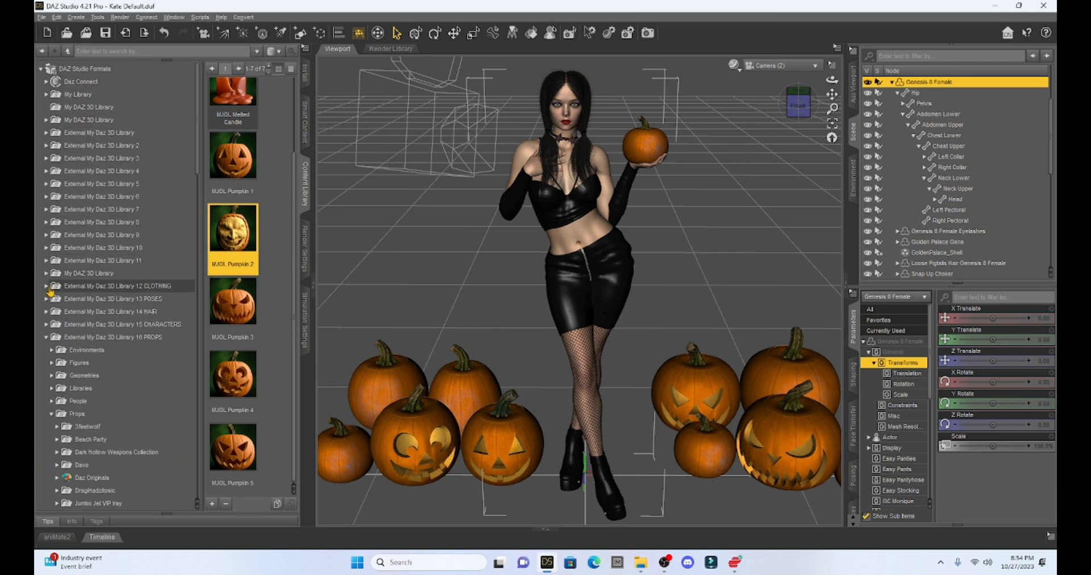
pyautogui.scroll(-3, 102, 273)
pyautogui.scroll(-10, 145, 251)
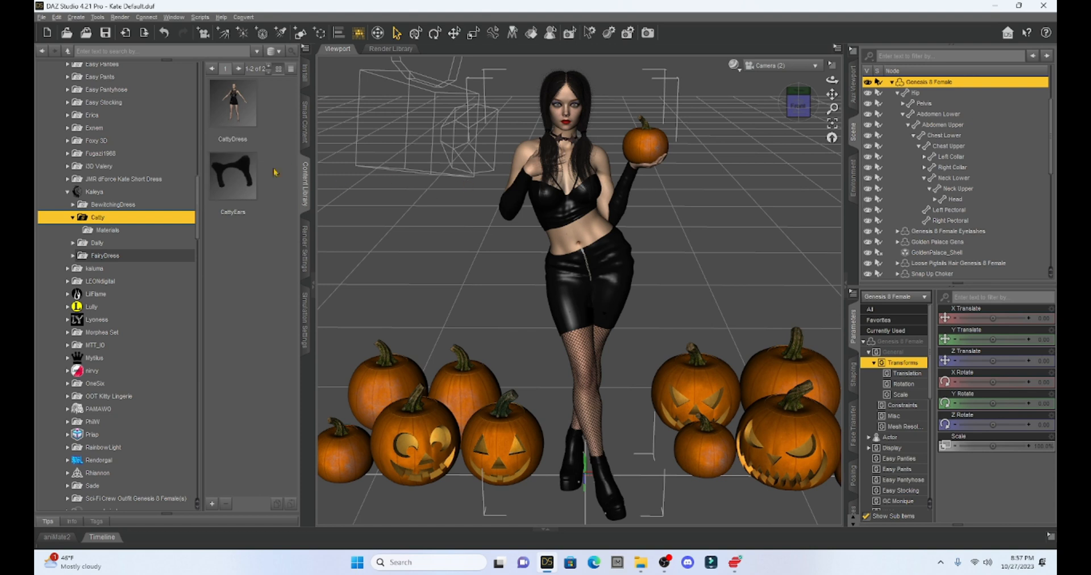
pyautogui.doubleClick(240, 170)
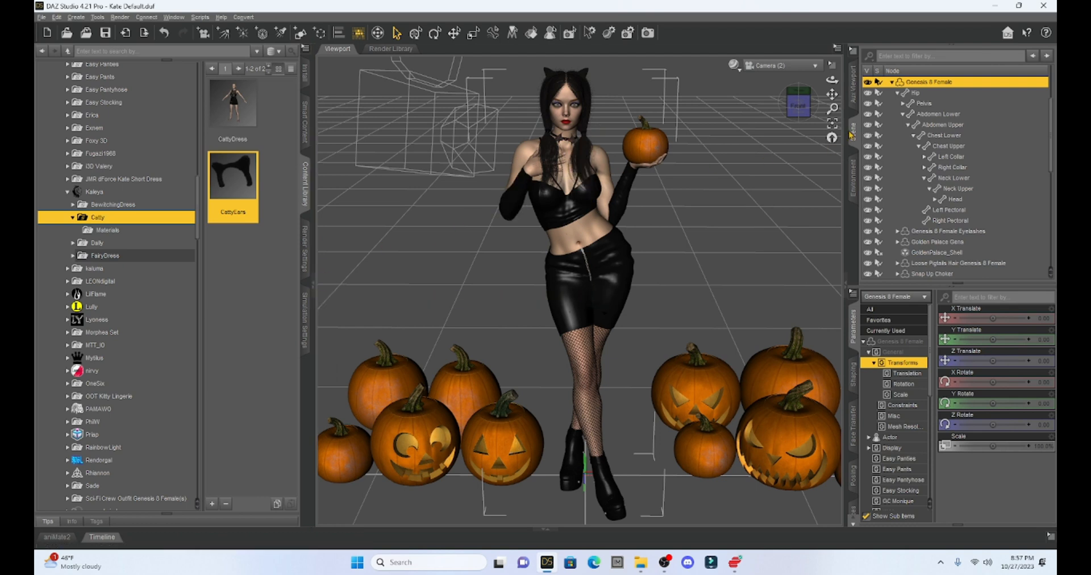
pyautogui.click(801, 101)
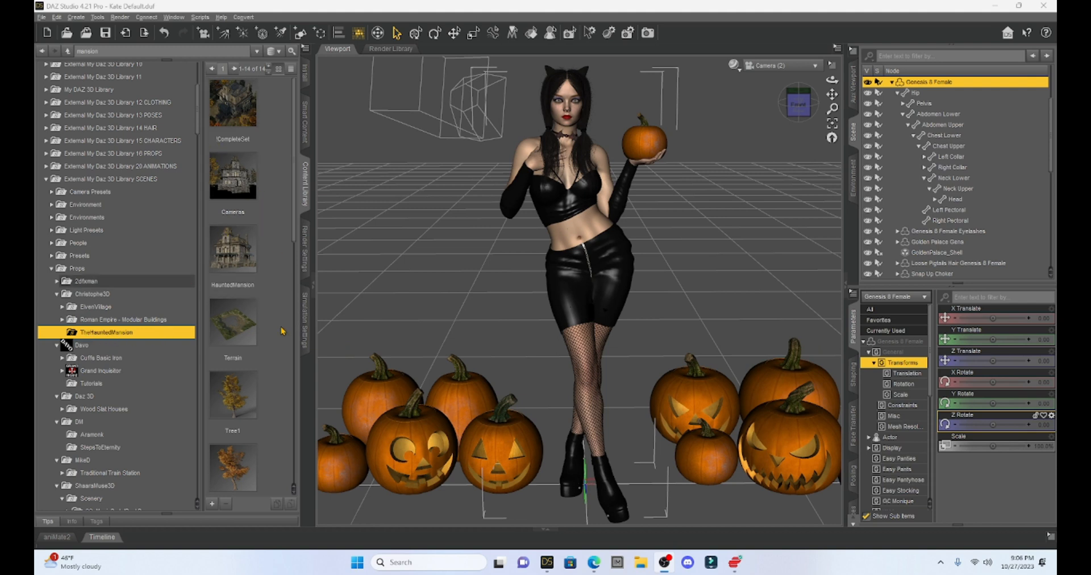
# Look through the mansion, terrain and tree props in TheHauntedMansion folder.
pyautogui.scroll(-10, 281, 330)
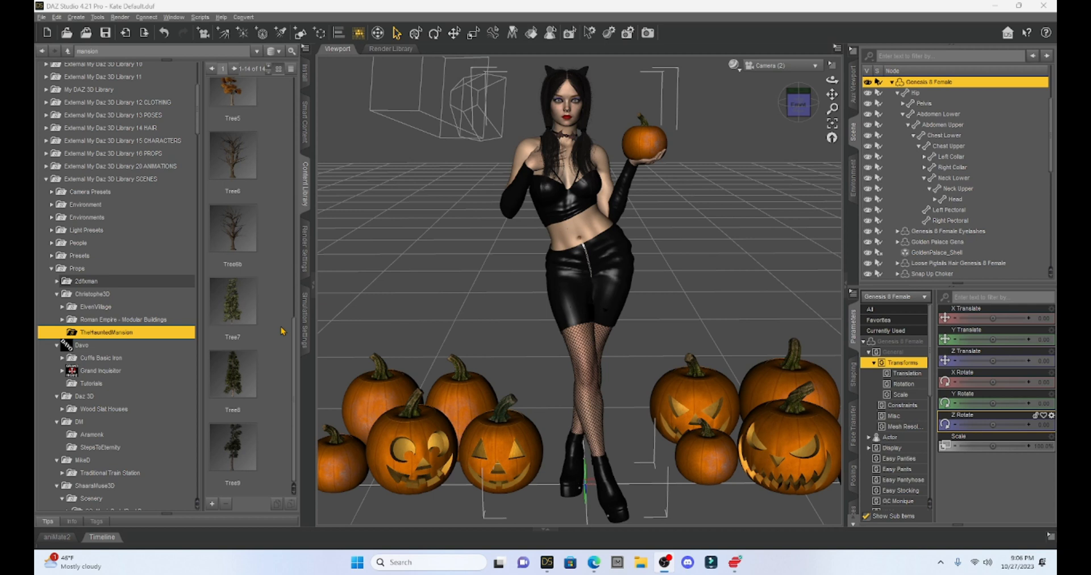
pyautogui.scroll(10, 281, 331)
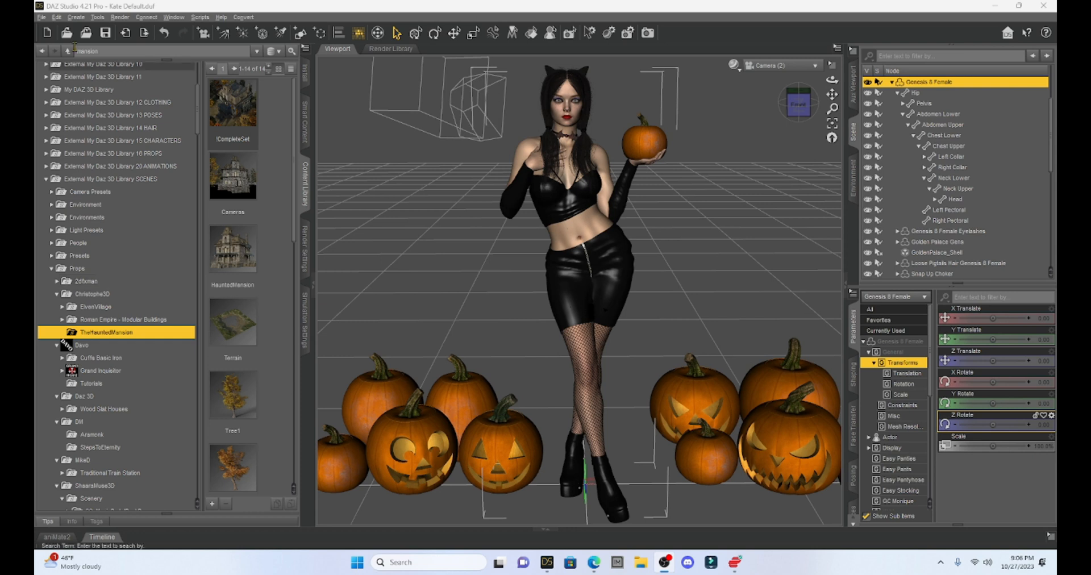
# Save the scene as Milica Halloween in the Scenes folder, including backdrop color, backdrop image and render settings, with file compression.
pyautogui.click(42, 17)
pyautogui.moveTo(64, 60)
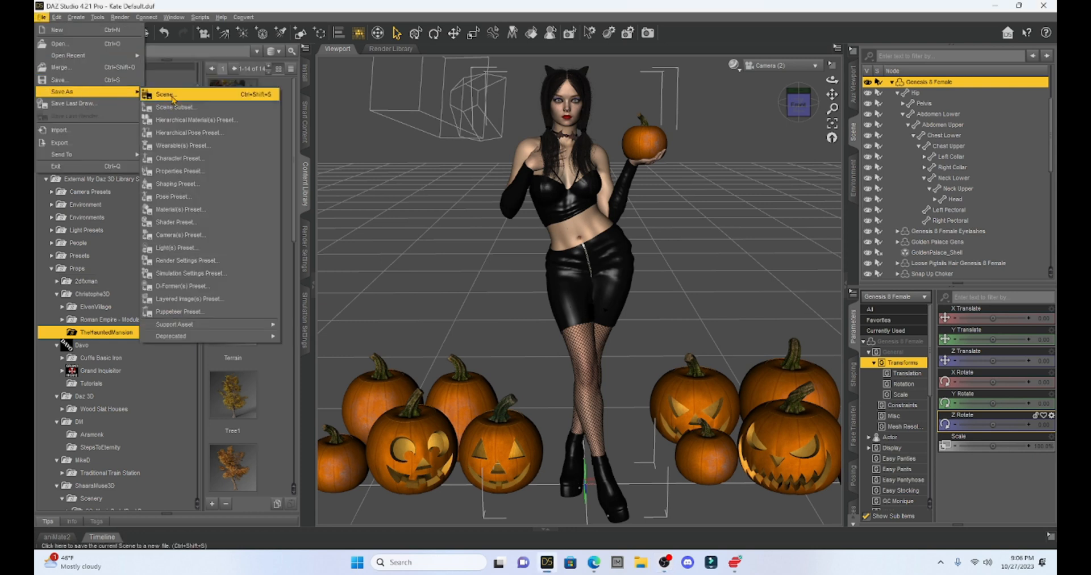
pyautogui.click(170, 95)
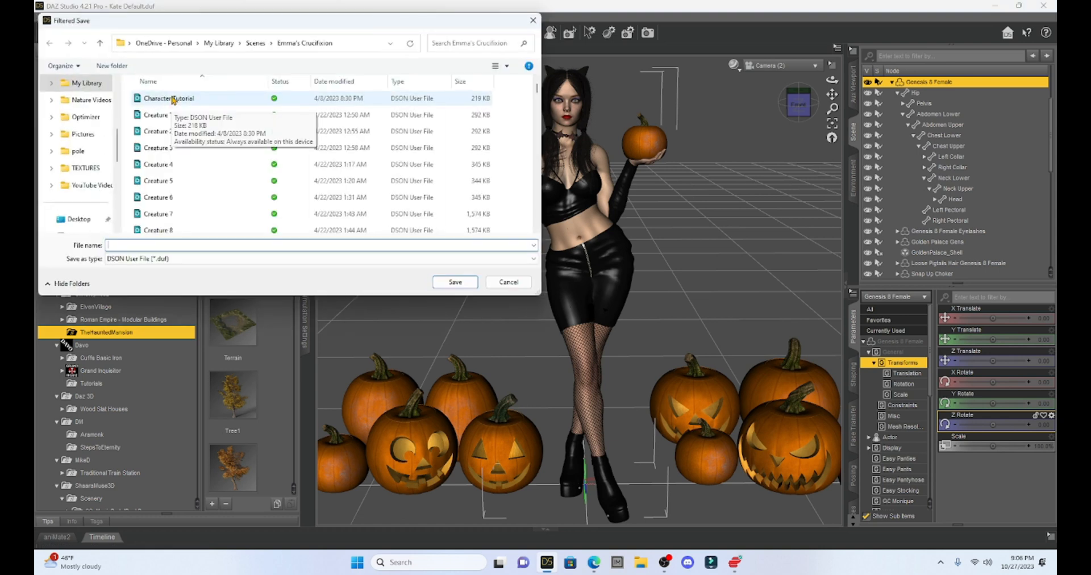
pyautogui.write('Milica ')
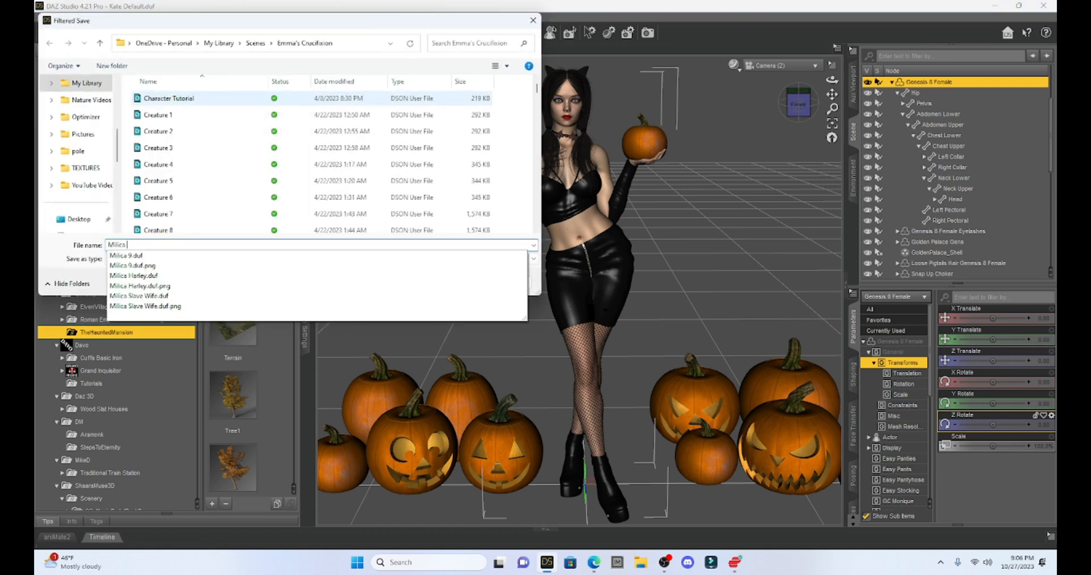
pyautogui.write('Haloowee')
pyautogui.write('n')
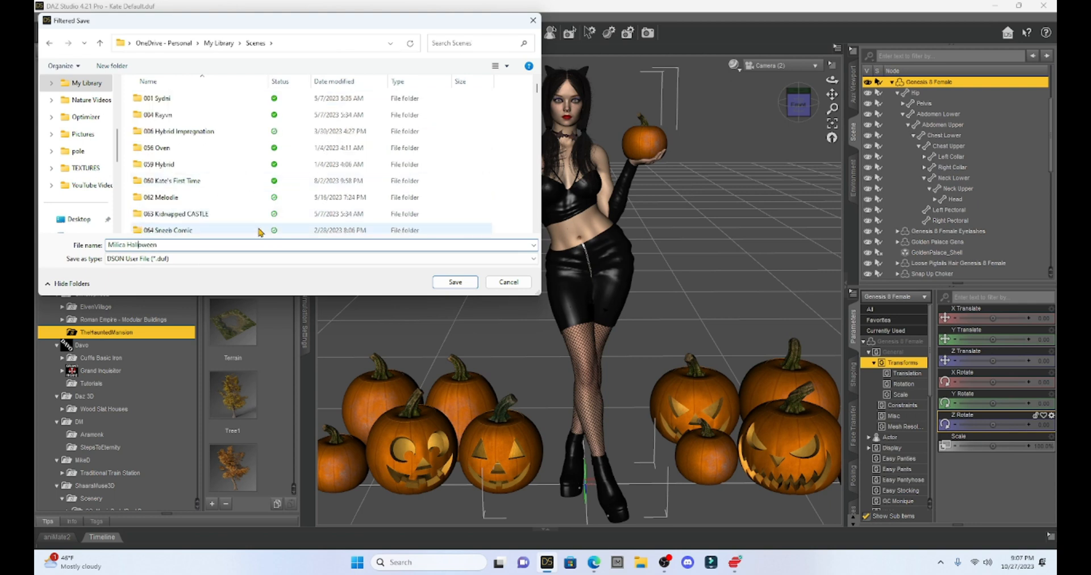
pyautogui.press('Return')
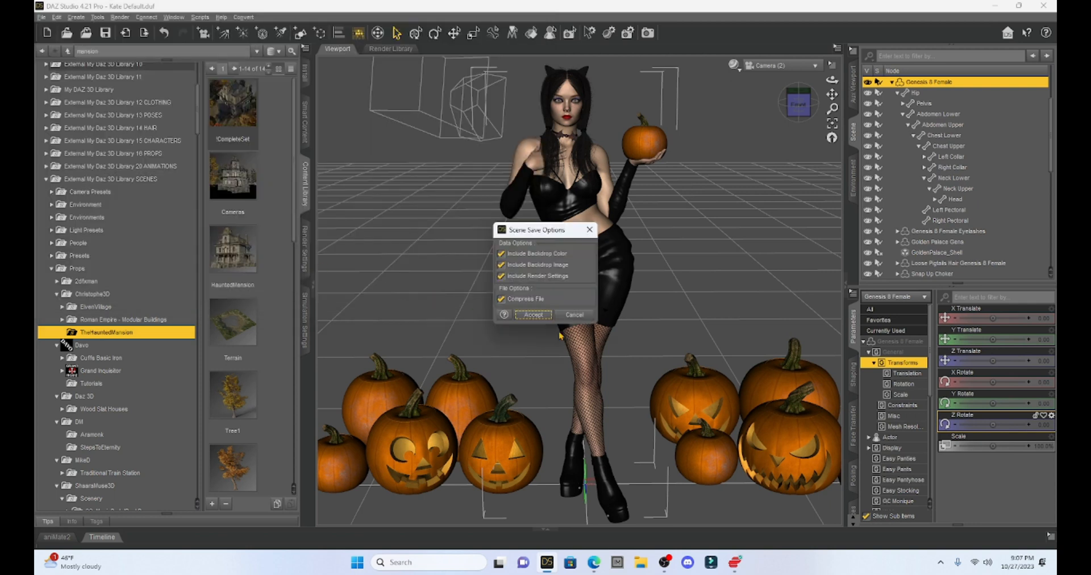
pyautogui.click(544, 319)
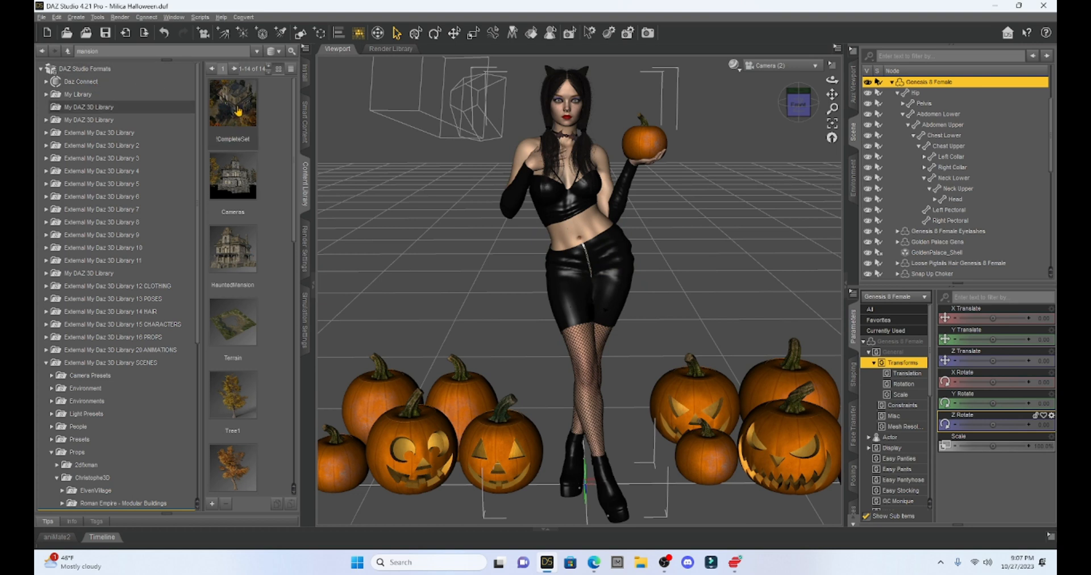
# Load TheHauntedMansion !CompleteSet into the scene and inspect the figure's placement by the front steps in Perspective View.
pyautogui.moveTo(239, 110)
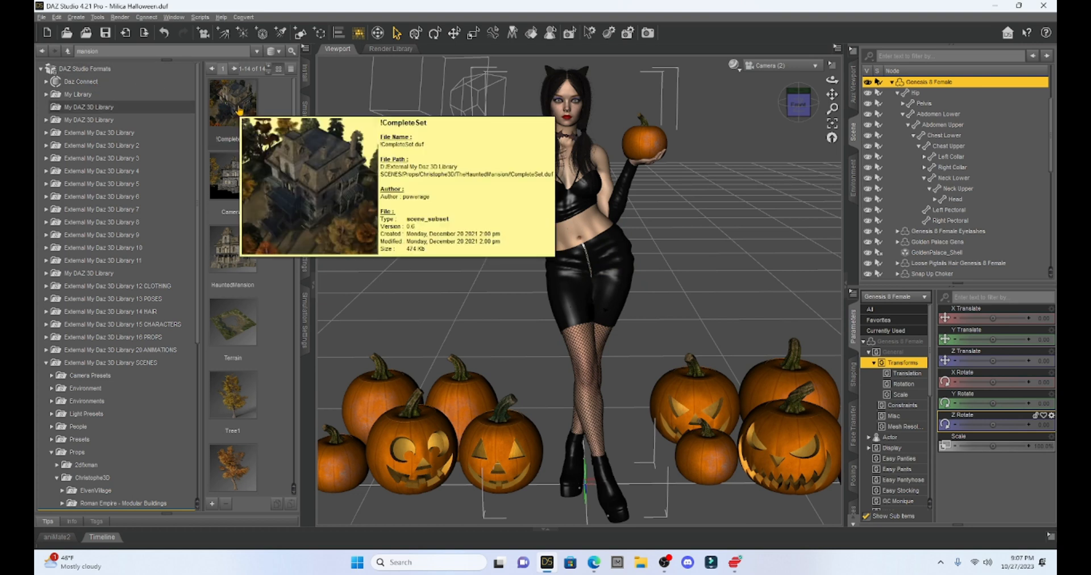
pyautogui.doubleClick(239, 110)
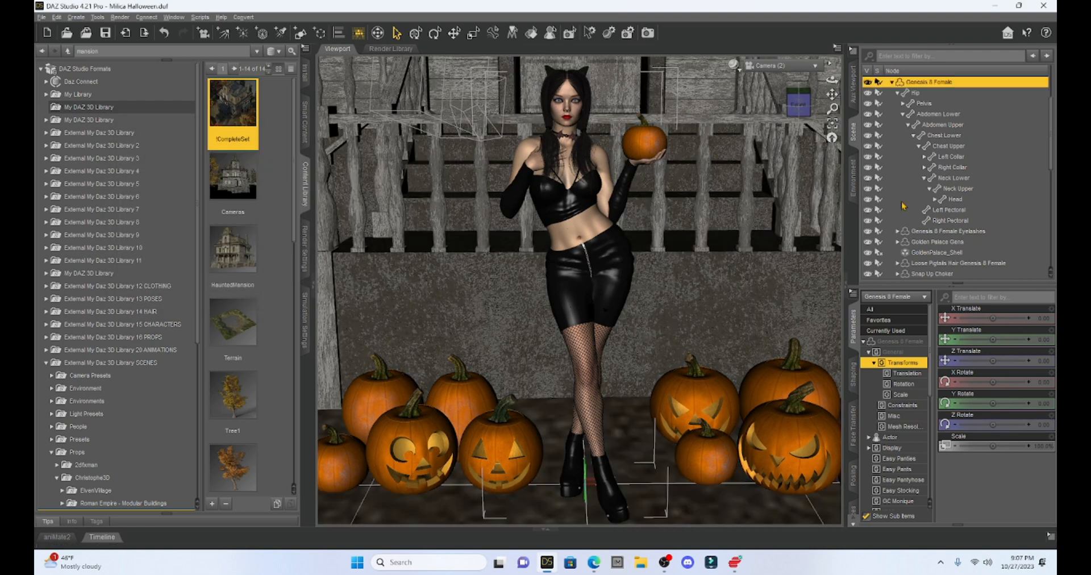
pyautogui.click(794, 75)
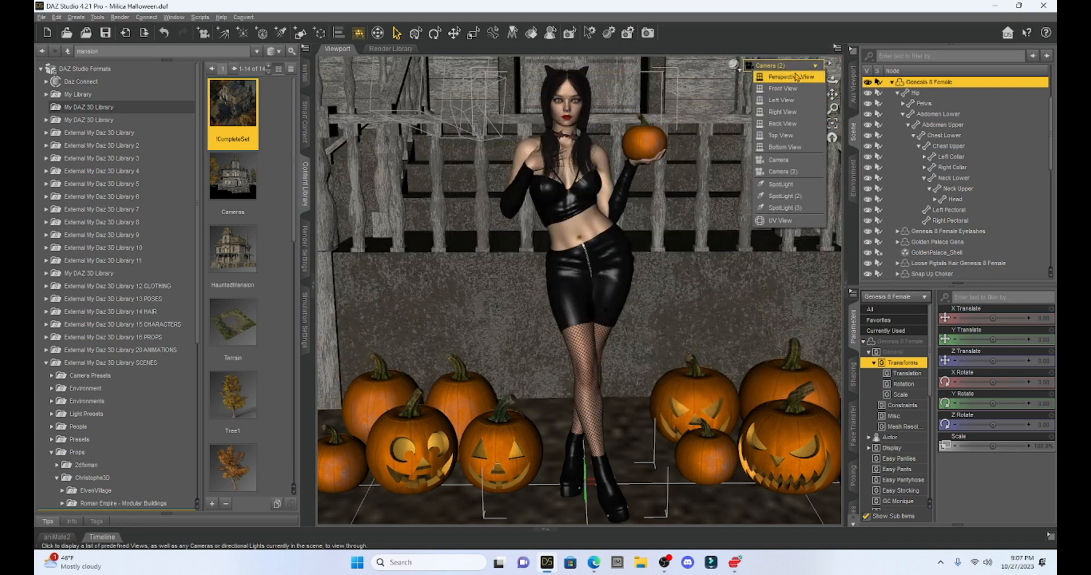
pyautogui.click(784, 102)
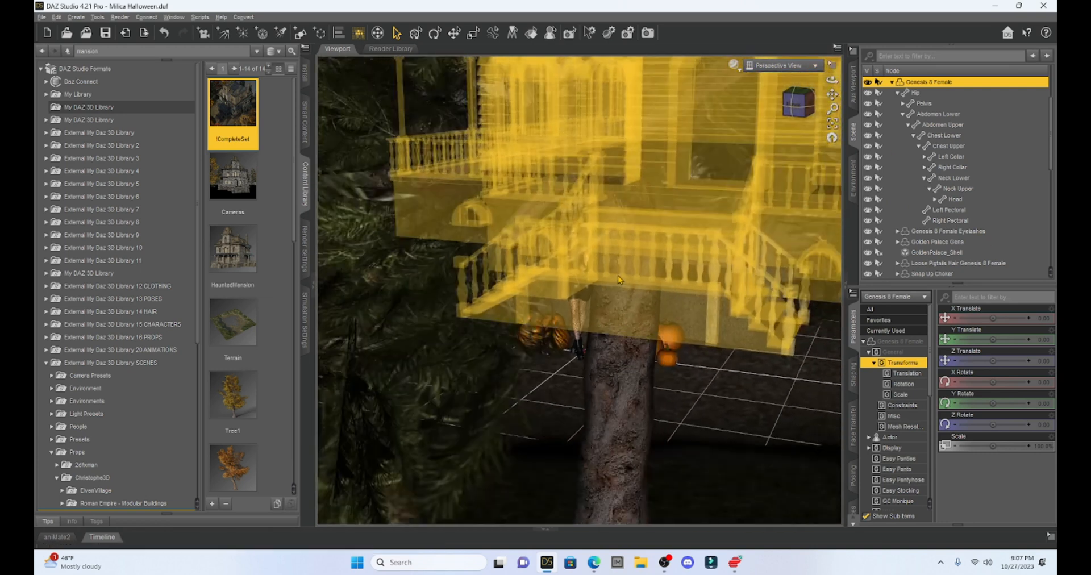
pyautogui.moveTo(792, 114); pyautogui.dragTo(826, 137)
pyautogui.scroll(-6, 704, 228)
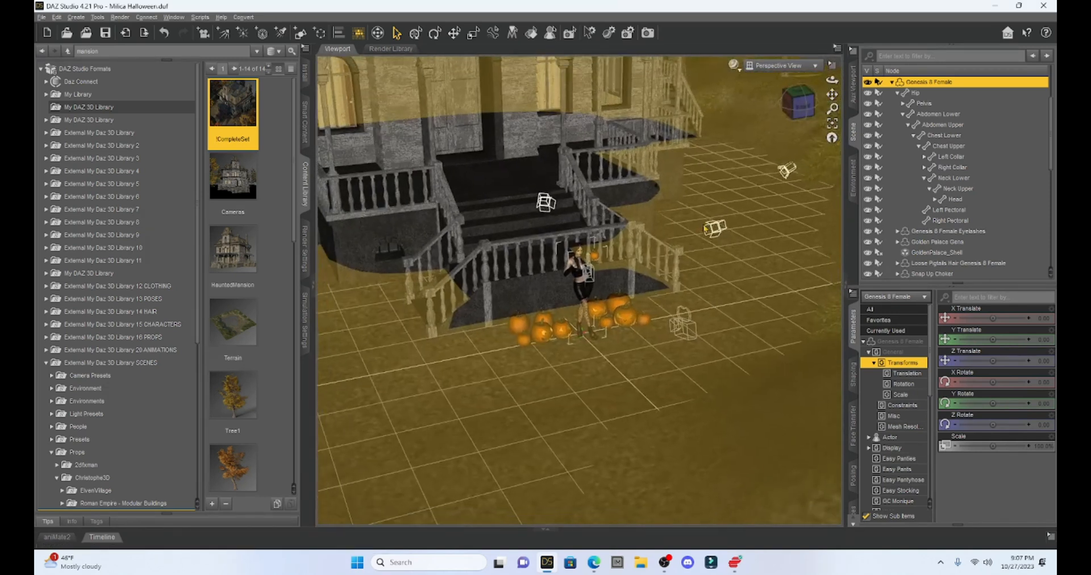
pyautogui.scroll(4, 703, 228)
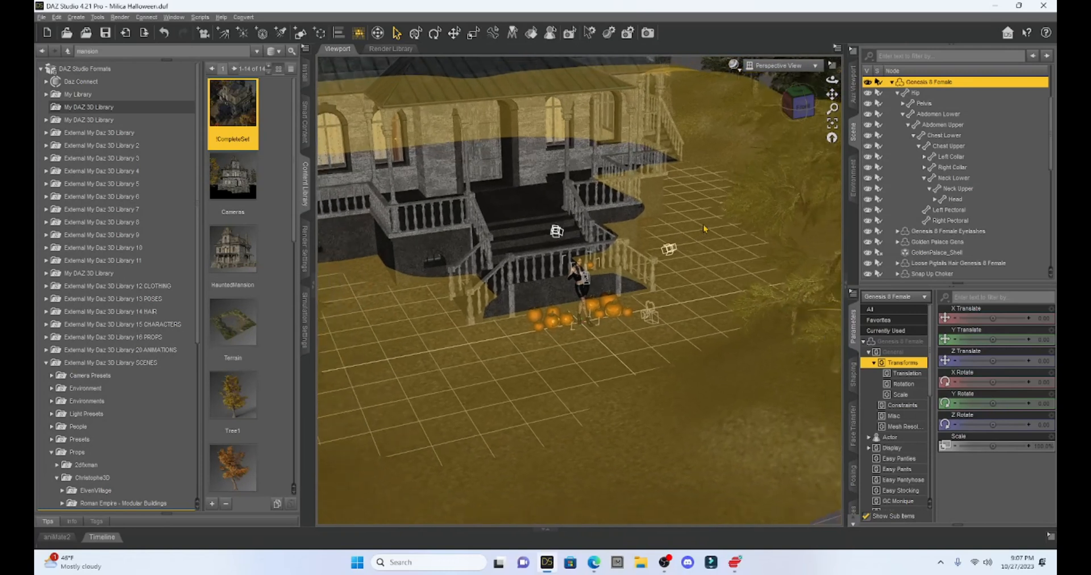
# Rotate the terrain with the haunted mansion to a Y rotation of -2.46 and shift it to X Translate 239.38.
pyautogui.scroll(-5, 703, 229)
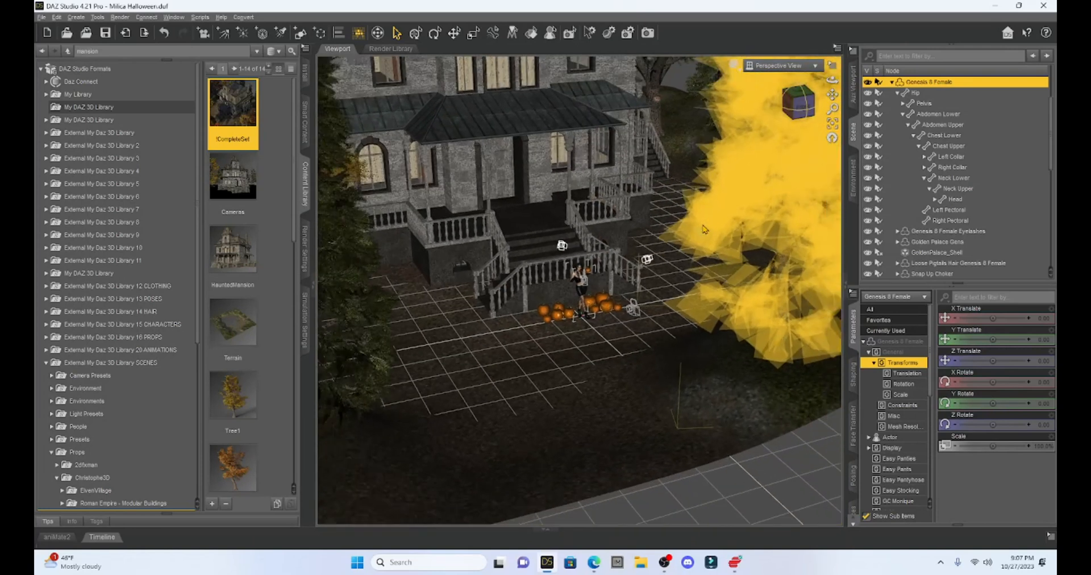
pyautogui.scroll(-4, 698, 238)
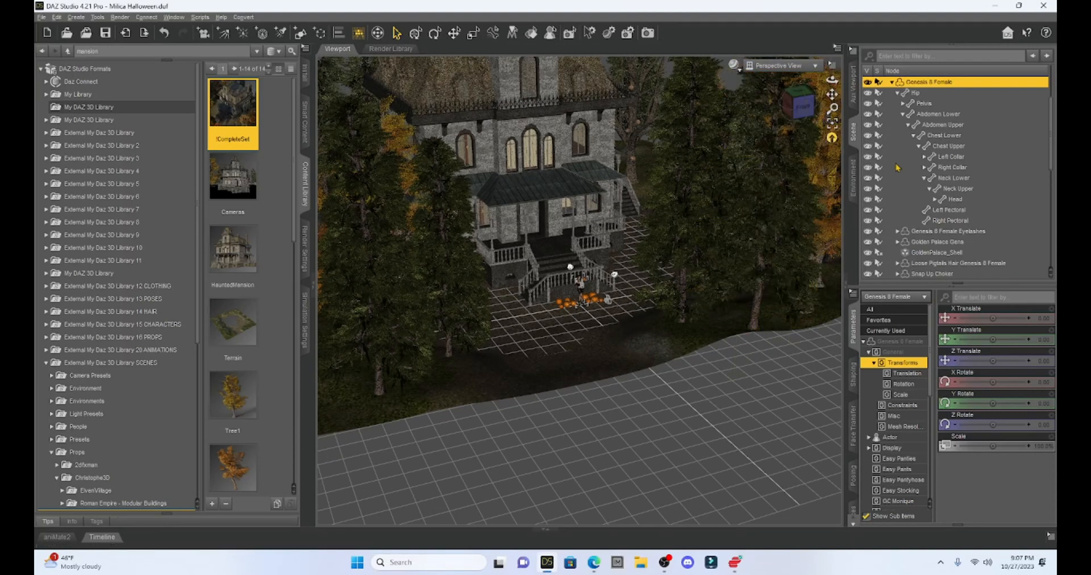
pyautogui.scroll(-10, 972, 253)
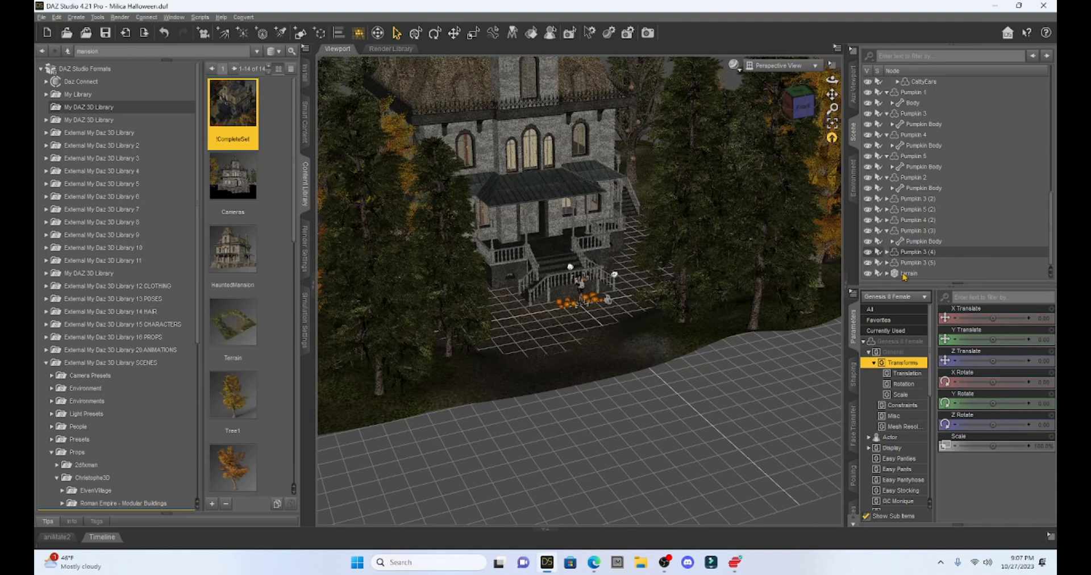
pyautogui.click(908, 274)
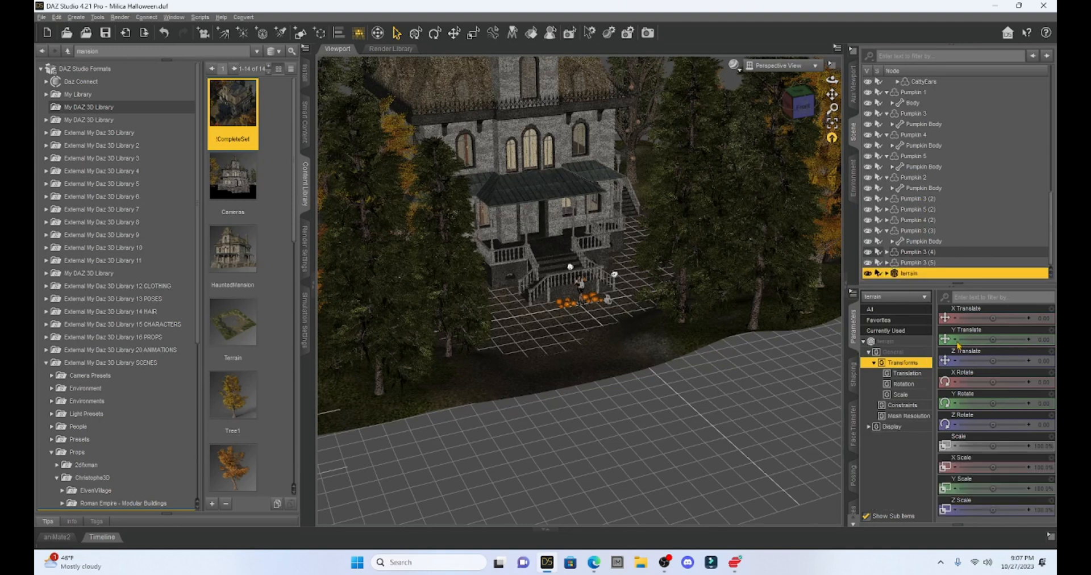
pyautogui.moveTo(994, 404)
pyautogui.mouseDown()
pyautogui.moveTo(980, 404)
pyautogui.moveTo(992, 404)
pyautogui.mouseUp()
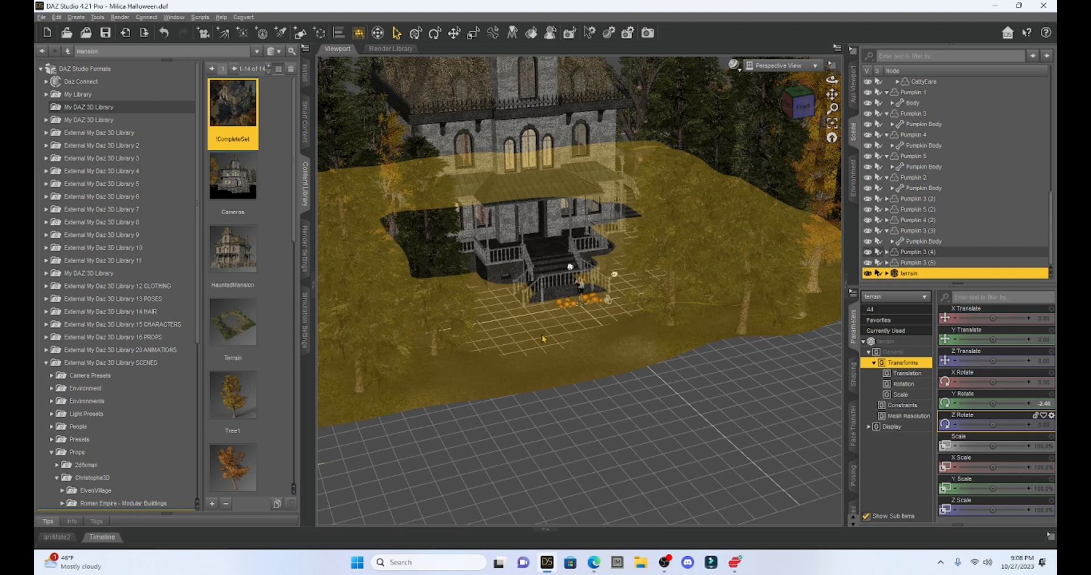
pyautogui.moveTo(993, 318); pyautogui.dragTo(1023, 318)
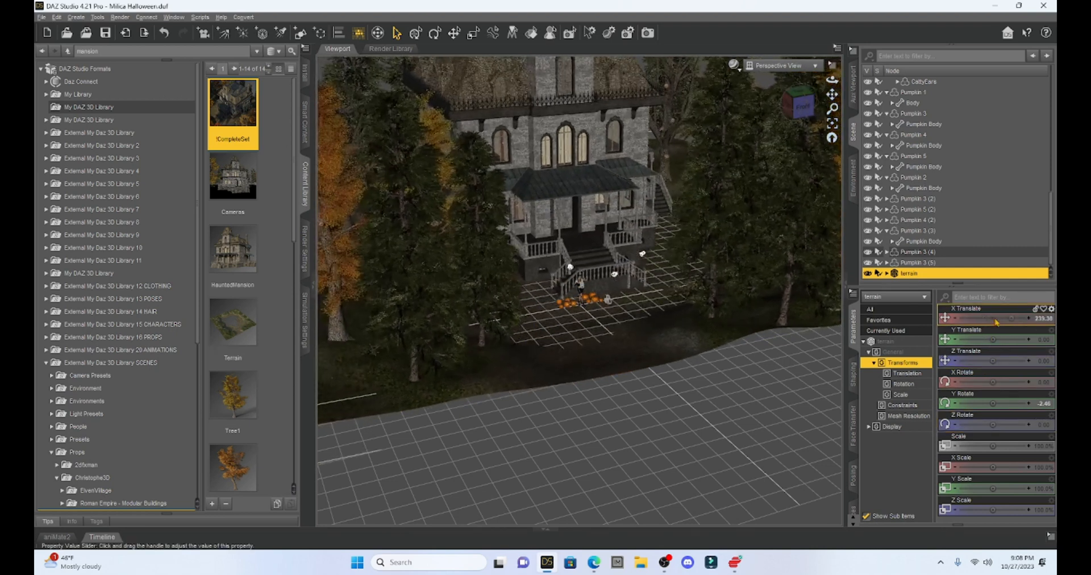
# Reposition the terrain around the figure at X Translate 793.63 and Z Translate -216.20, with a Y rotation of -15.72.
pyautogui.moveTo(993, 361); pyautogui.dragTo(972, 362)
pyautogui.moveTo(993, 318); pyautogui.dragTo(1011, 319)
pyautogui.moveTo(994, 403); pyautogui.dragTo(980, 404)
pyautogui.moveTo(993, 318); pyautogui.dragTo(1017, 318)
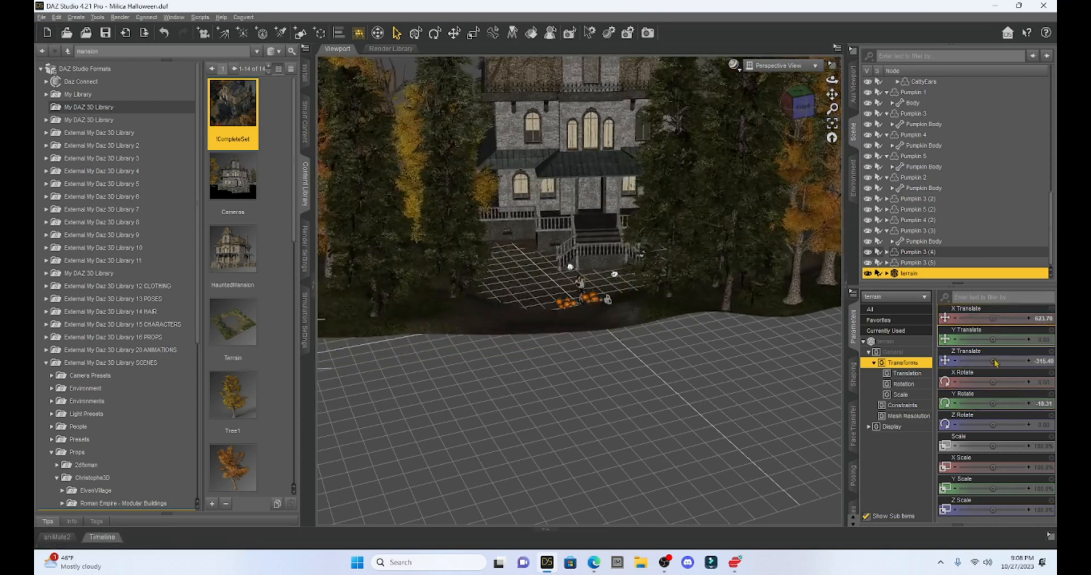
pyautogui.moveTo(992, 361); pyautogui.dragTo(1008, 362)
pyautogui.moveTo(993, 318); pyautogui.dragTo(1010, 318)
pyautogui.moveTo(993, 404)
pyautogui.mouseDown()
pyautogui.moveTo(1004, 403)
pyautogui.moveTo(992, 403)
pyautogui.mouseUp()
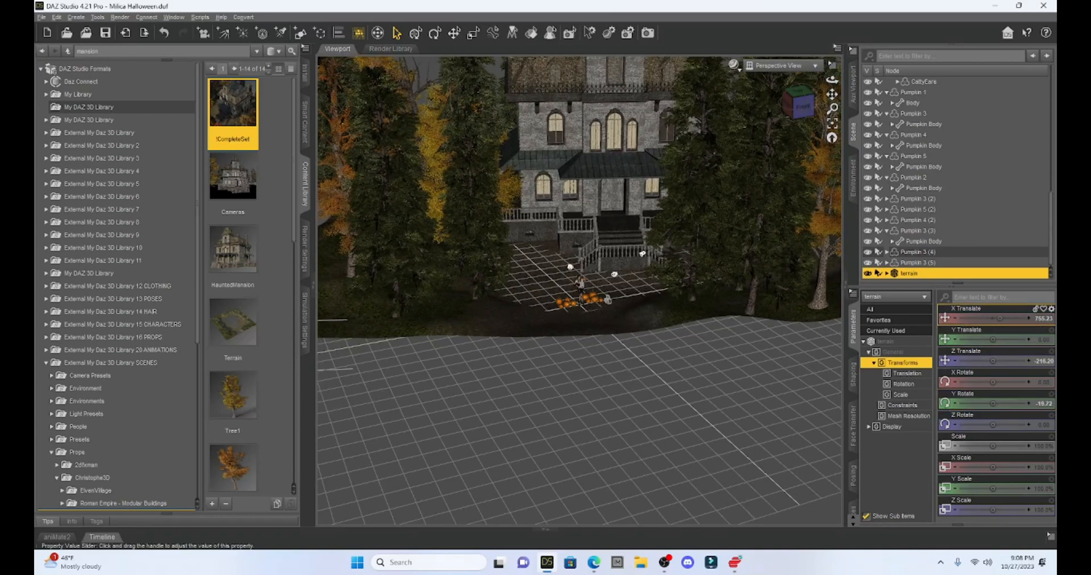
pyautogui.moveTo(999, 318); pyautogui.dragTo(1001, 318)
# Looking through Camera (2), set the terrain to Y rotation -4.87, X Translate 471.16 and Z Translate -713.96.
pyautogui.click(781, 66)
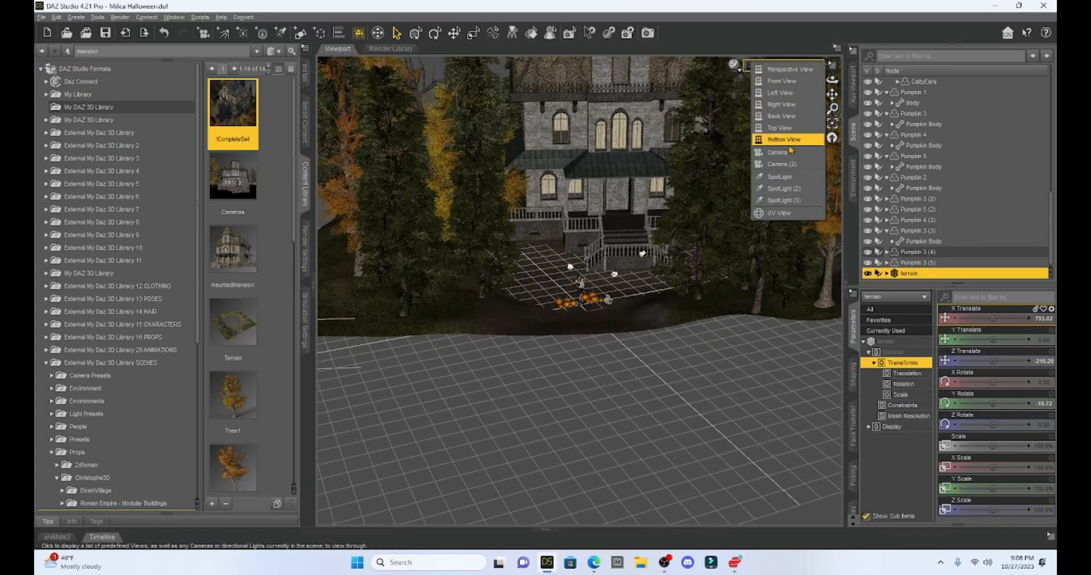
pyautogui.click(787, 164)
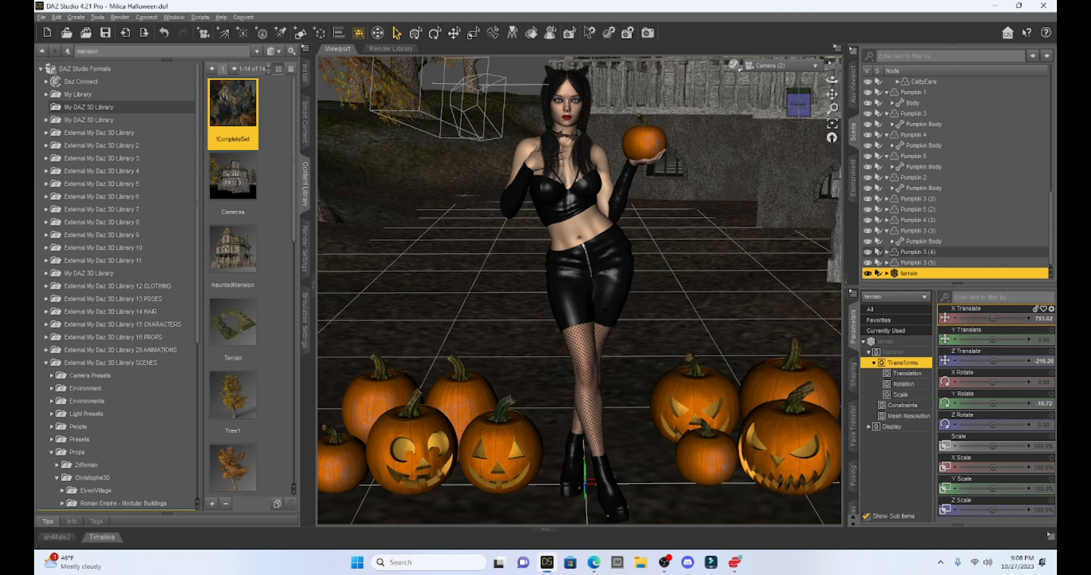
pyautogui.moveTo(992, 403); pyautogui.dragTo(992, 403)
pyautogui.moveTo(993, 319); pyautogui.dragTo(992, 318)
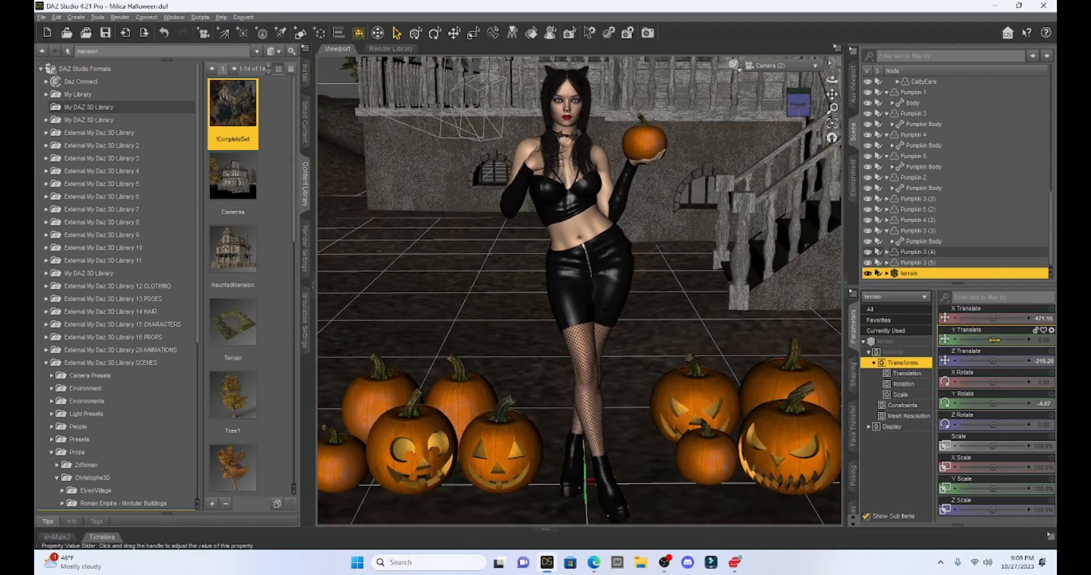
pyautogui.moveTo(993, 361); pyautogui.dragTo(989, 361)
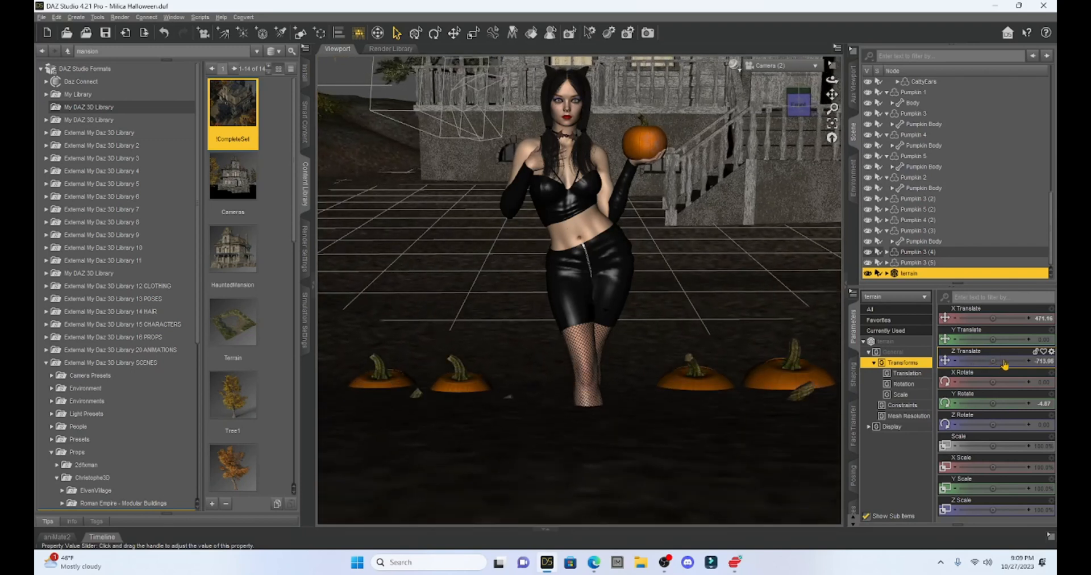
# Lower the terrain to Y Translate -40.63 beneath the figure's boots and the pumpkins.
pyautogui.moveTo(992, 339); pyautogui.dragTo(986, 340)
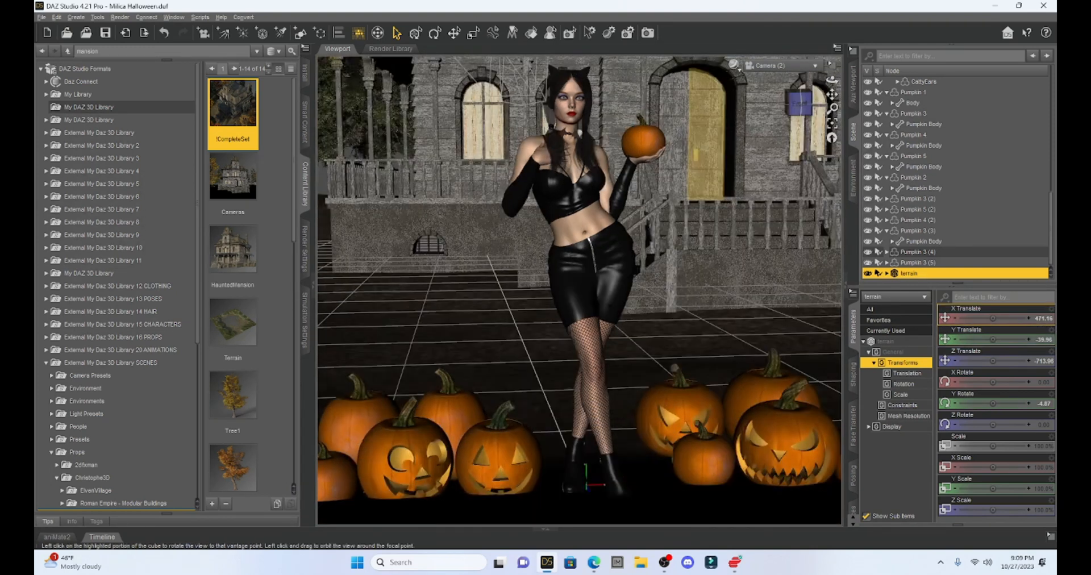
pyautogui.moveTo(799, 104); pyautogui.dragTo(793, 104)
pyautogui.moveTo(992, 340); pyautogui.dragTo(991, 340)
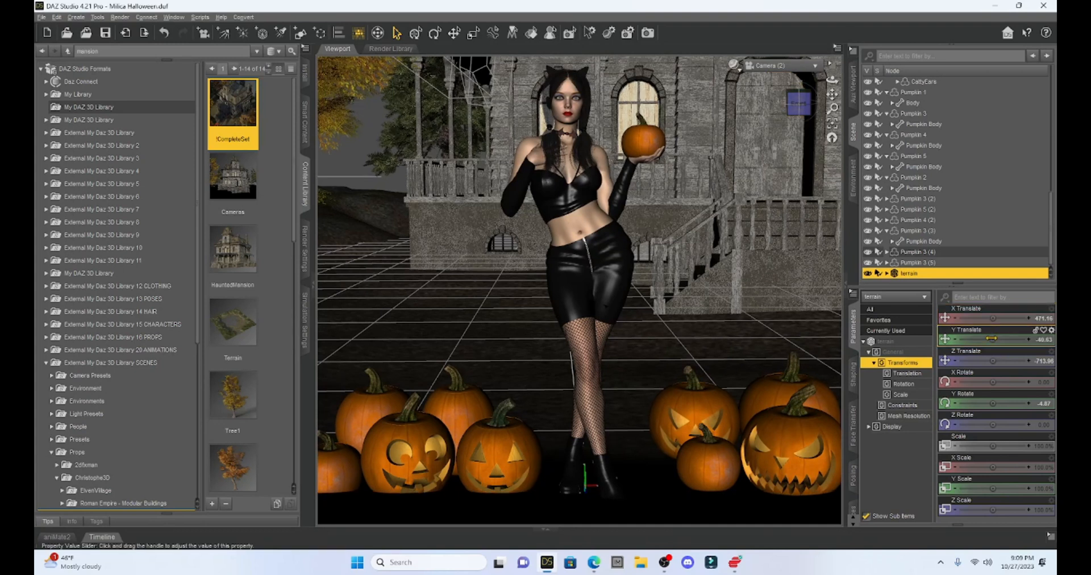
pyautogui.moveTo(799, 104); pyautogui.dragTo(799, 109)
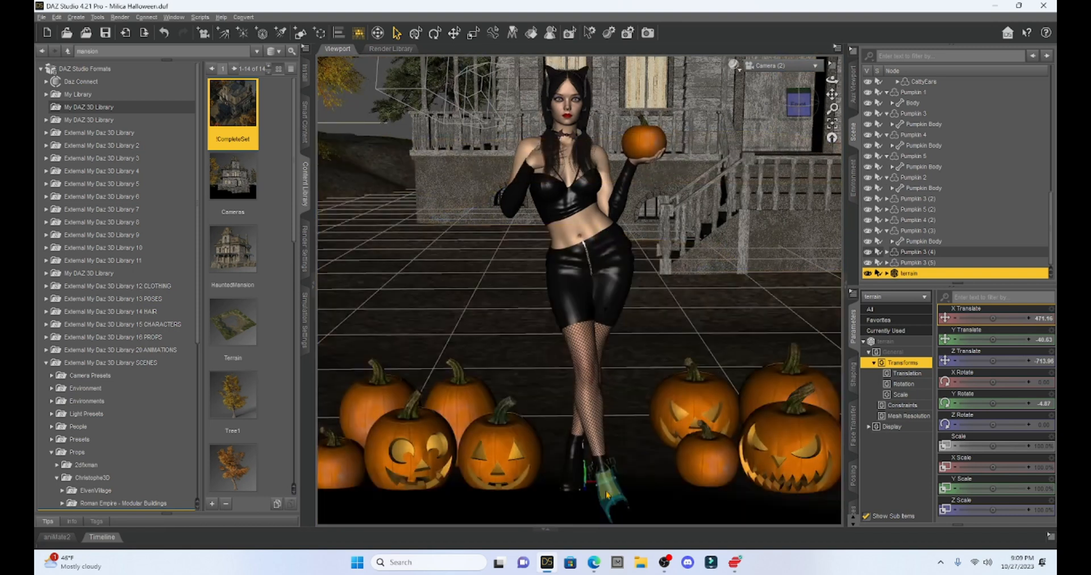
# Set the right foot's Bend to about 16 and raise the Genesis 8 Female to a Y Translate of about 2.2.
pyautogui.click(603, 498)
pyautogui.moveTo(1011, 317); pyautogui.dragTo(999, 317)
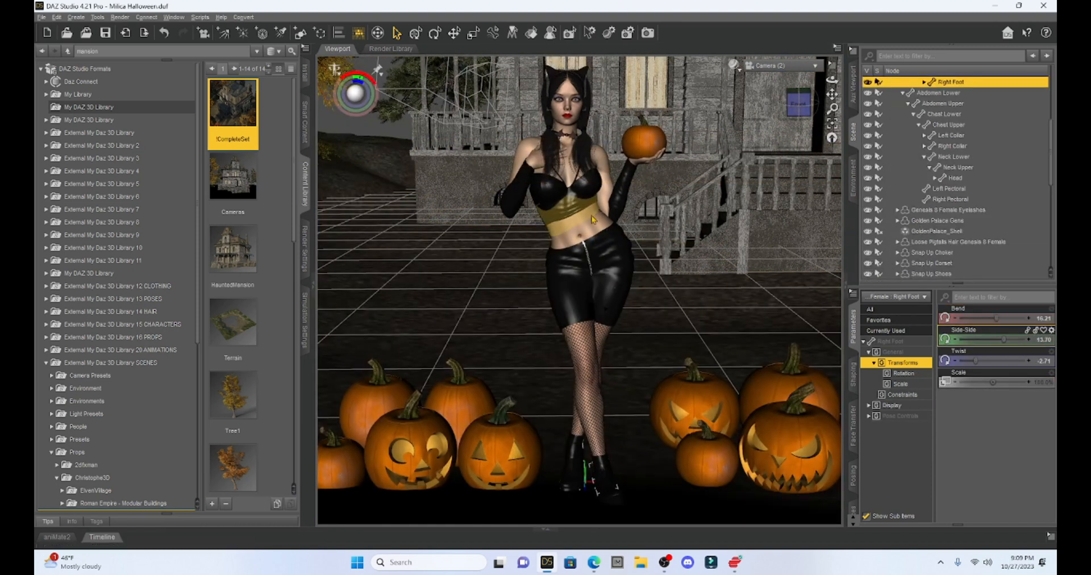
pyautogui.click(571, 230)
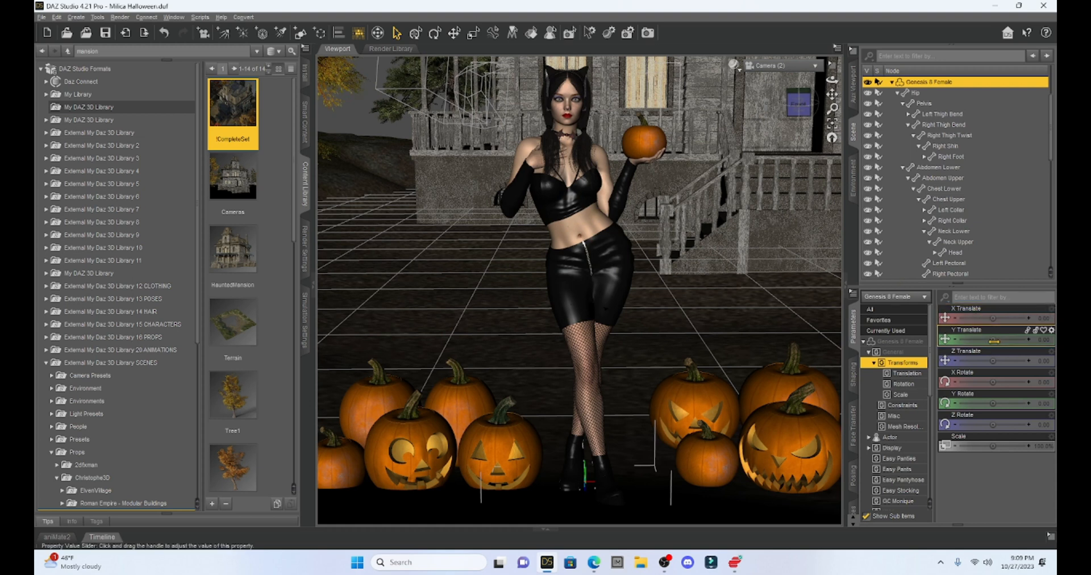
pyautogui.moveTo(993, 339); pyautogui.dragTo(1006, 339)
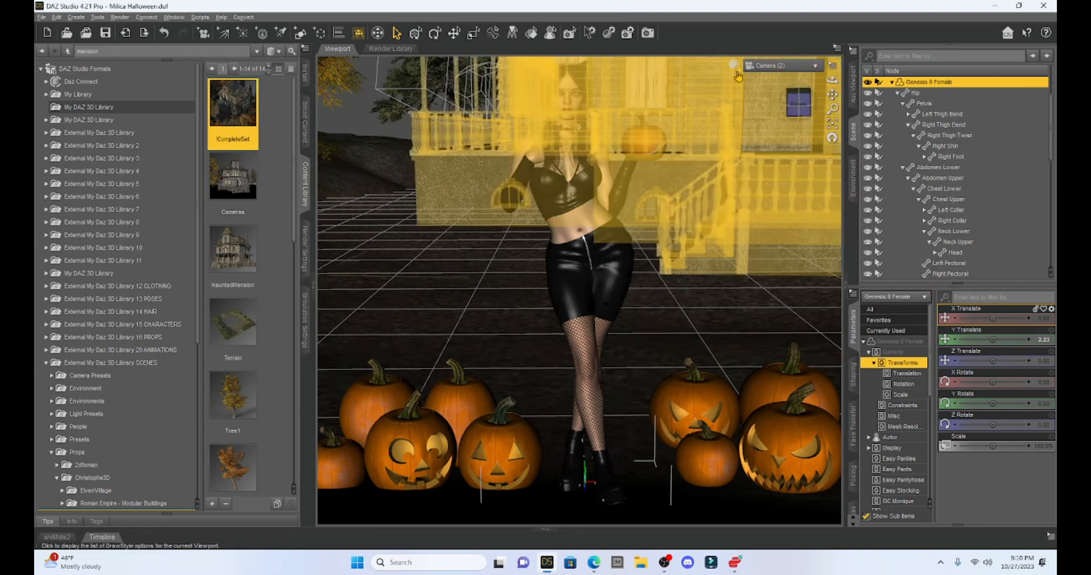
# Move the terrain back to Z Translate -973.66 and place the Pumpkin 5 (2) body at Y -3.57 and Z 34.89.
pyautogui.click(738, 75)
pyautogui.click(759, 212)
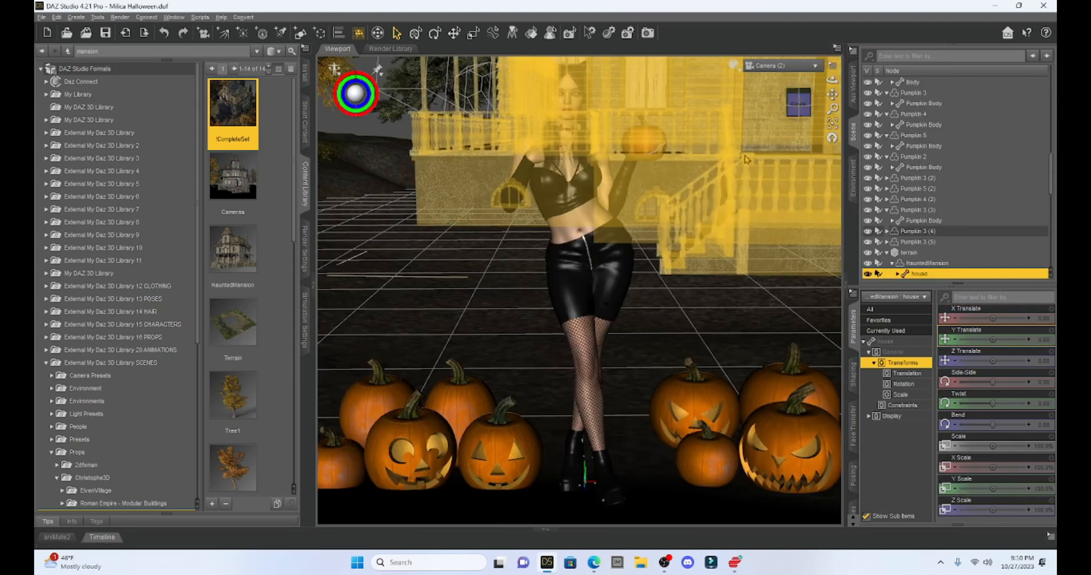
pyautogui.scroll(-1, 747, 160)
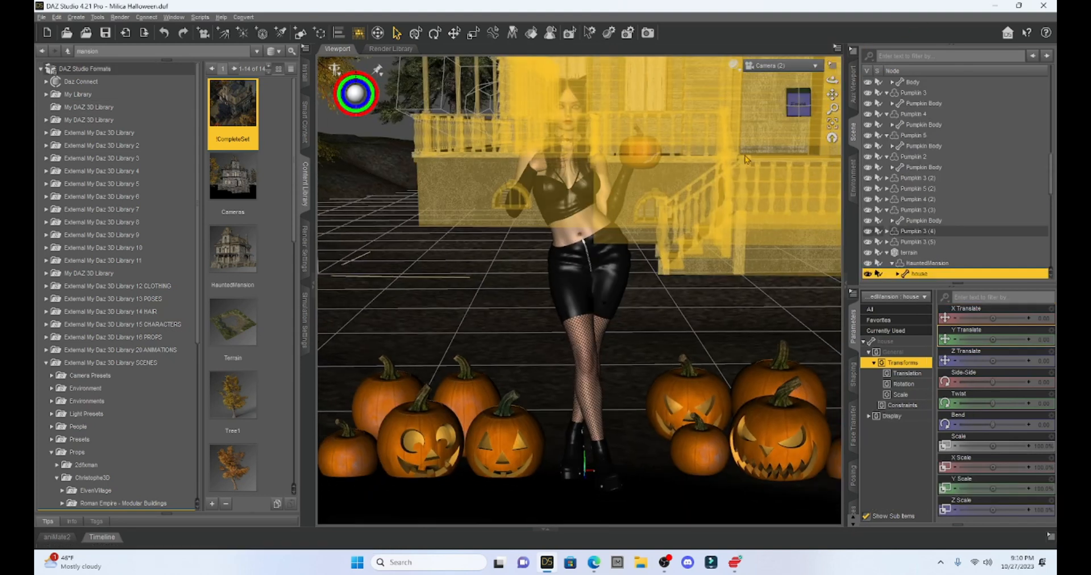
pyautogui.moveTo(795, 102); pyautogui.dragTo(795, 91)
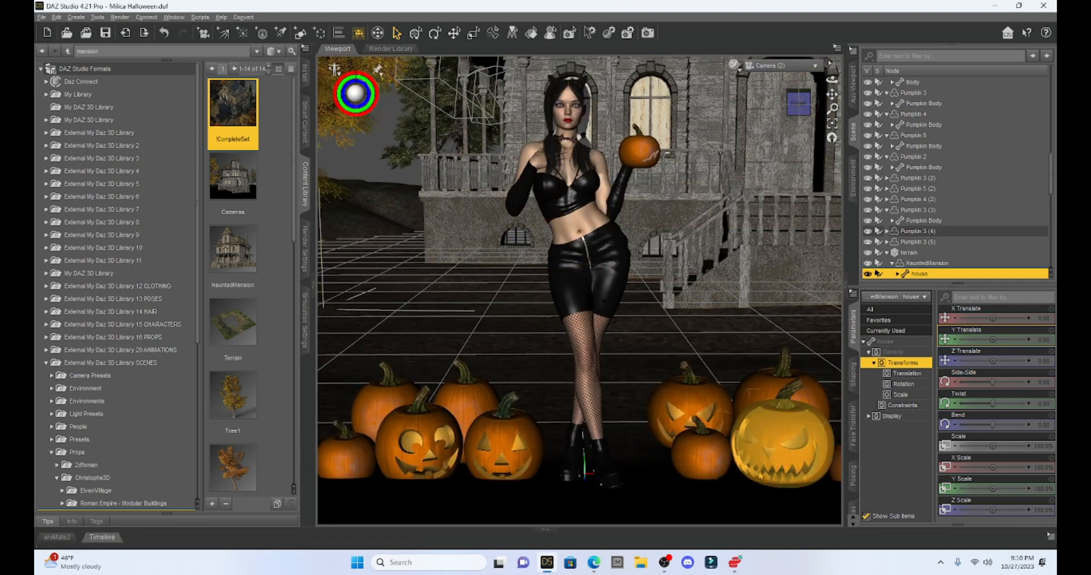
pyautogui.click(756, 498)
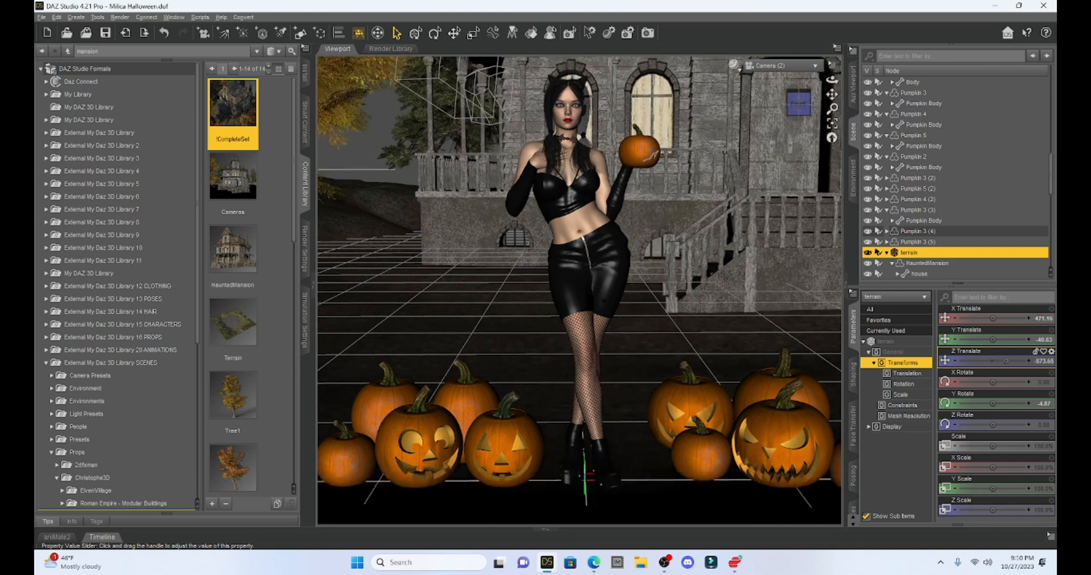
pyautogui.moveTo(993, 339); pyautogui.dragTo(1002, 339)
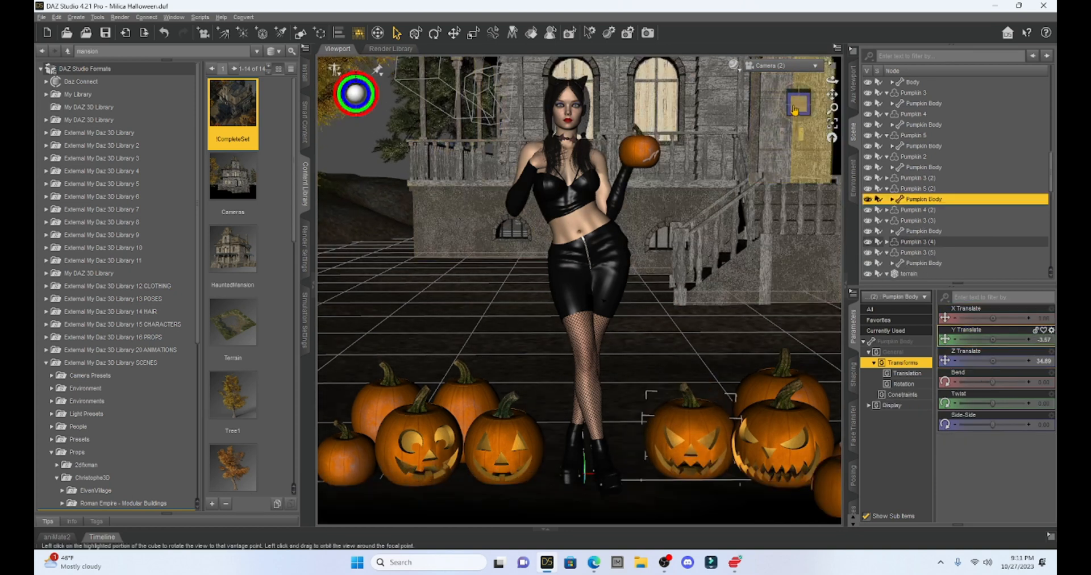
# Turn the Pumpkin 3 (5) body at the far end of the pumpkin row to a Twist of -127.74.
pyautogui.moveTo(792, 105); pyautogui.dragTo(823, 101)
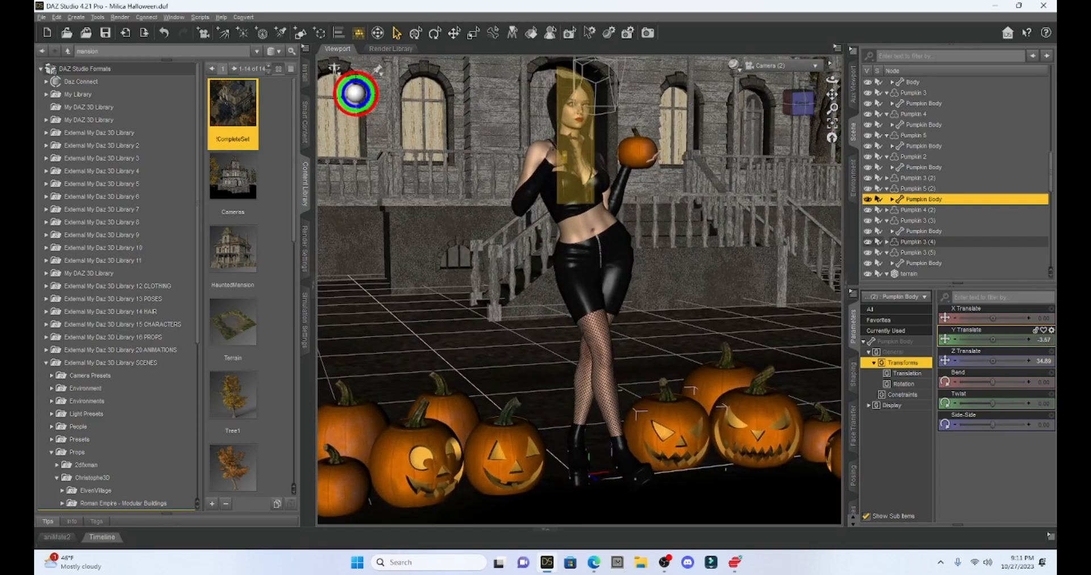
pyautogui.moveTo(832, 95); pyautogui.dragTo(832, 90)
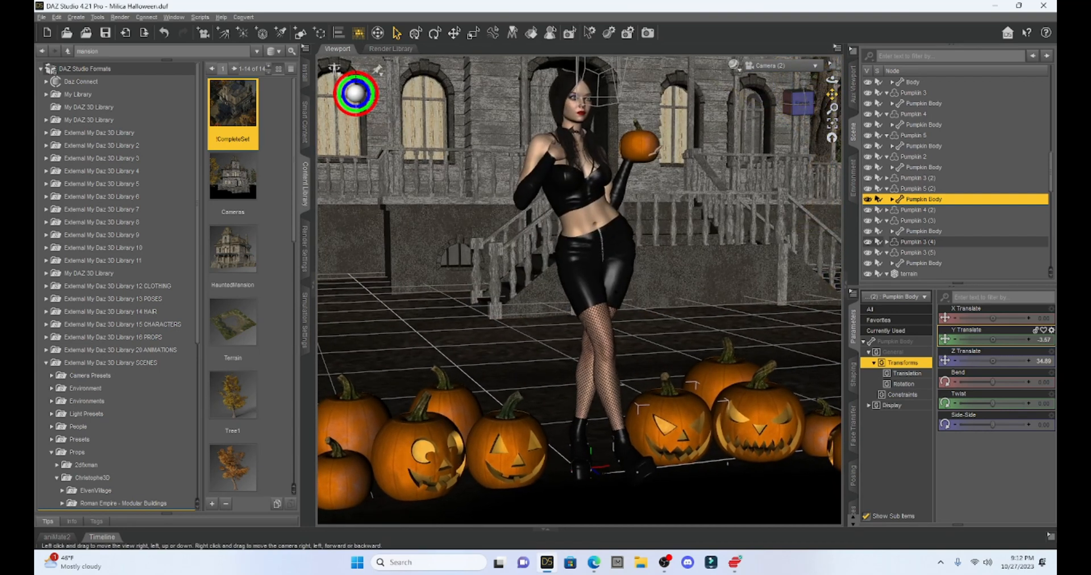
pyautogui.click(836, 449)
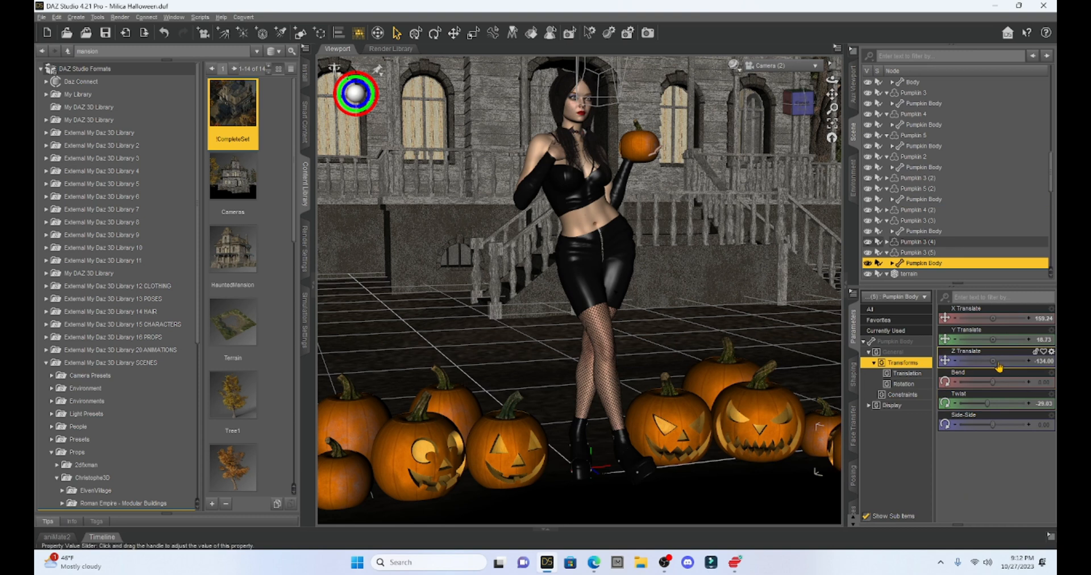
pyautogui.moveTo(992, 404); pyautogui.dragTo(969, 404)
pyautogui.moveTo(970, 406)
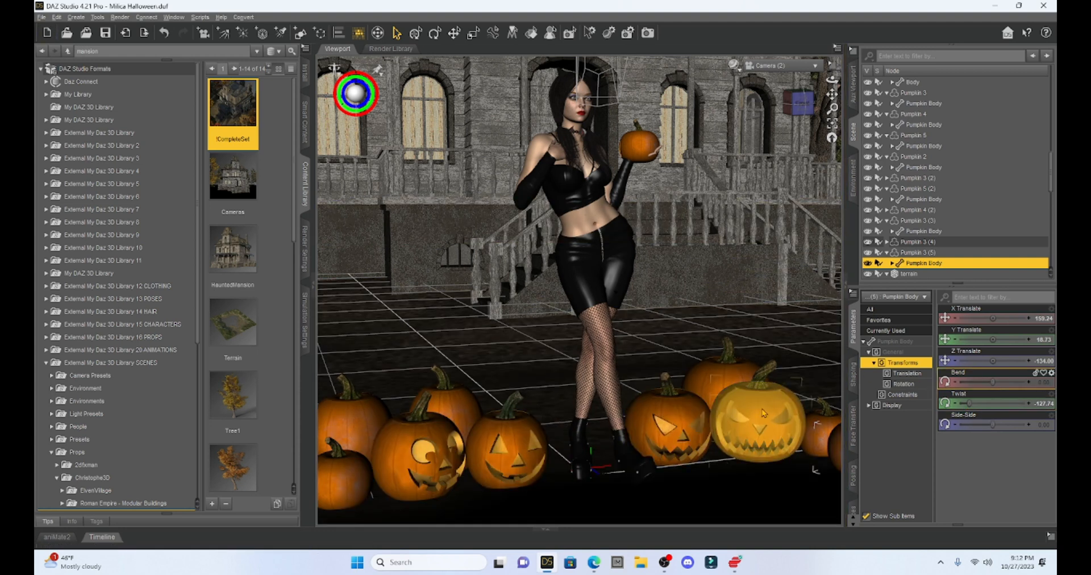
# Search the content library for candles, load 03. db xxx-Candle 2, and set the Pumpkin 3 (5) body's X Translate to 143.05.
pyautogui.doubleClick(157, 50)
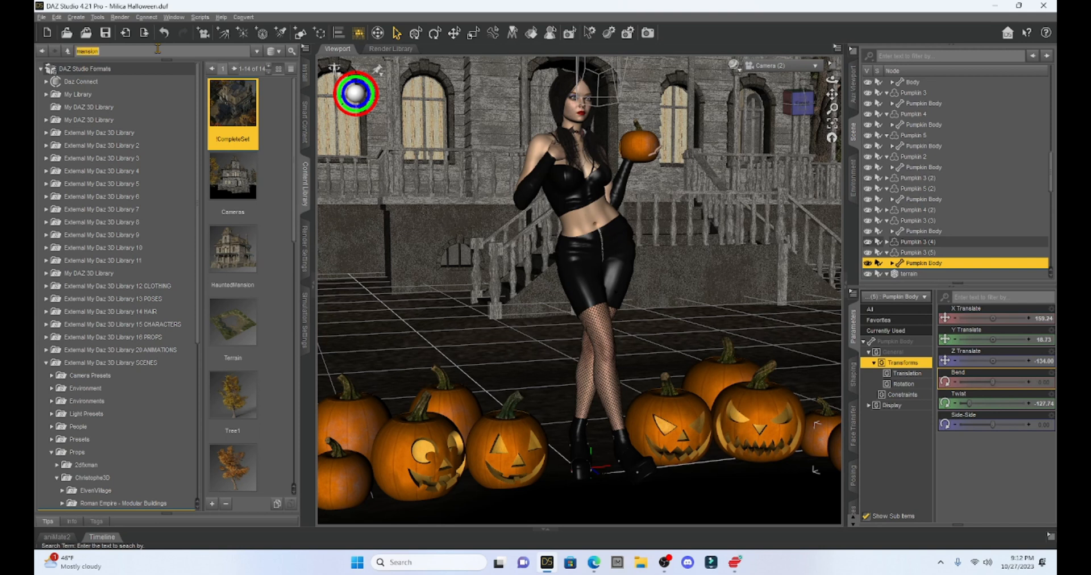
pyautogui.write('candles')
pyautogui.press('Return')
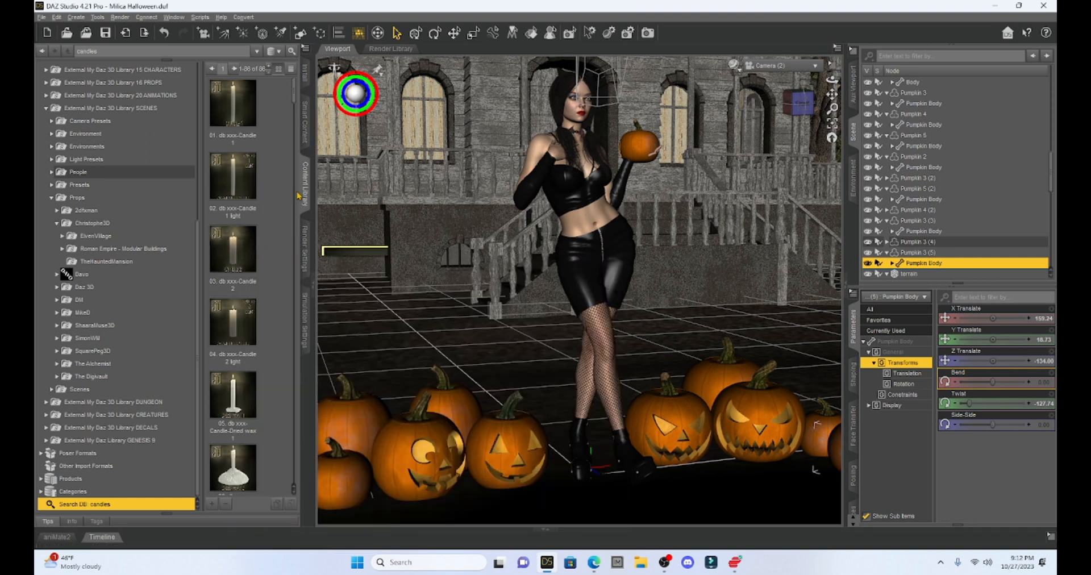
pyautogui.moveTo(230, 238)
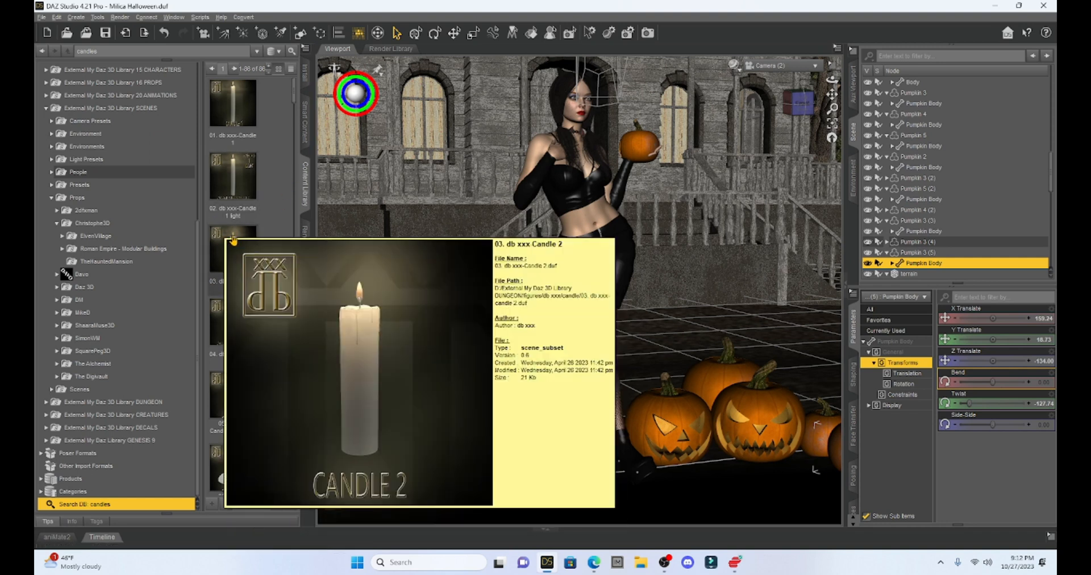
pyautogui.doubleClick(233, 238)
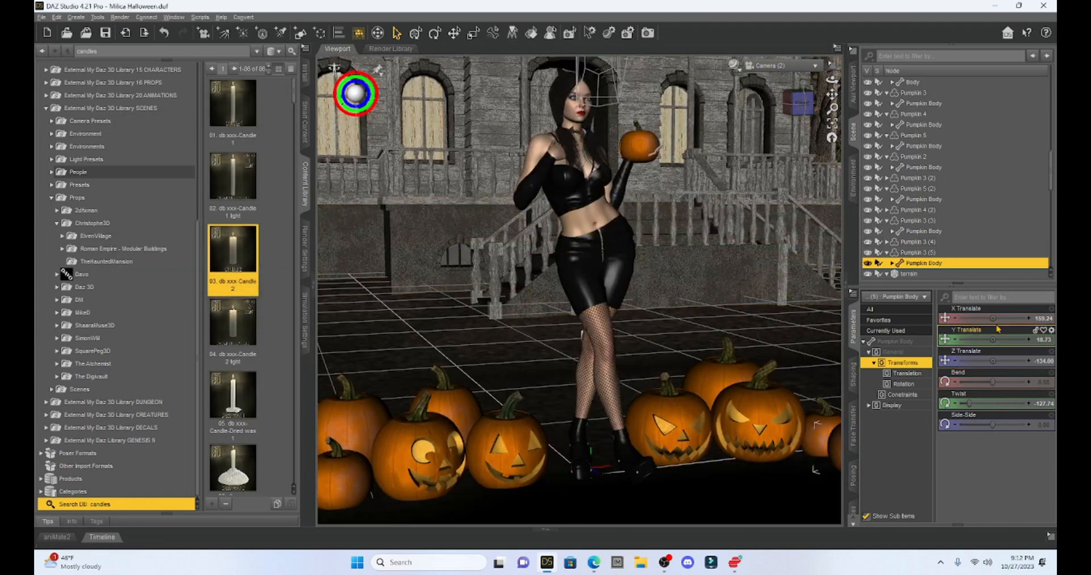
pyautogui.moveTo(998, 318); pyautogui.dragTo(983, 318)
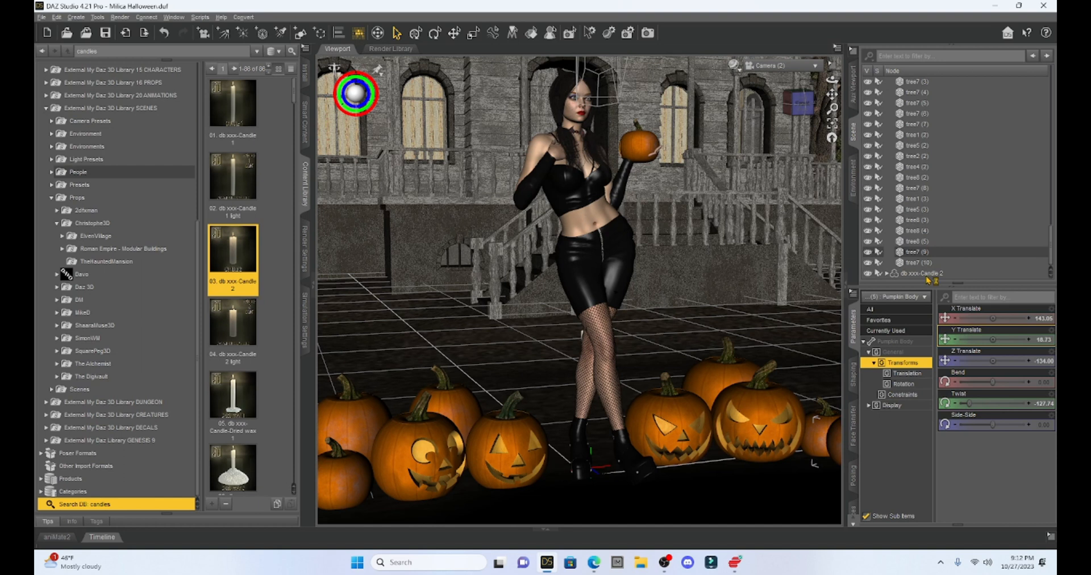
# Place db xxx-Candle 2 inside the front jack-o'-lantern beside the figure, at about X -36 and Z 7, lowered along Y.
pyautogui.click(923, 273)
pyautogui.moveTo(994, 318); pyautogui.dragTo(974, 318)
pyautogui.moveTo(993, 361)
pyautogui.mouseDown()
pyautogui.moveTo(1014, 360)
pyautogui.moveTo(965, 340)
pyautogui.moveTo(988, 361)
pyautogui.moveTo(973, 361)
pyautogui.mouseUp()
pyautogui.moveTo(993, 318); pyautogui.dragTo(983, 340)
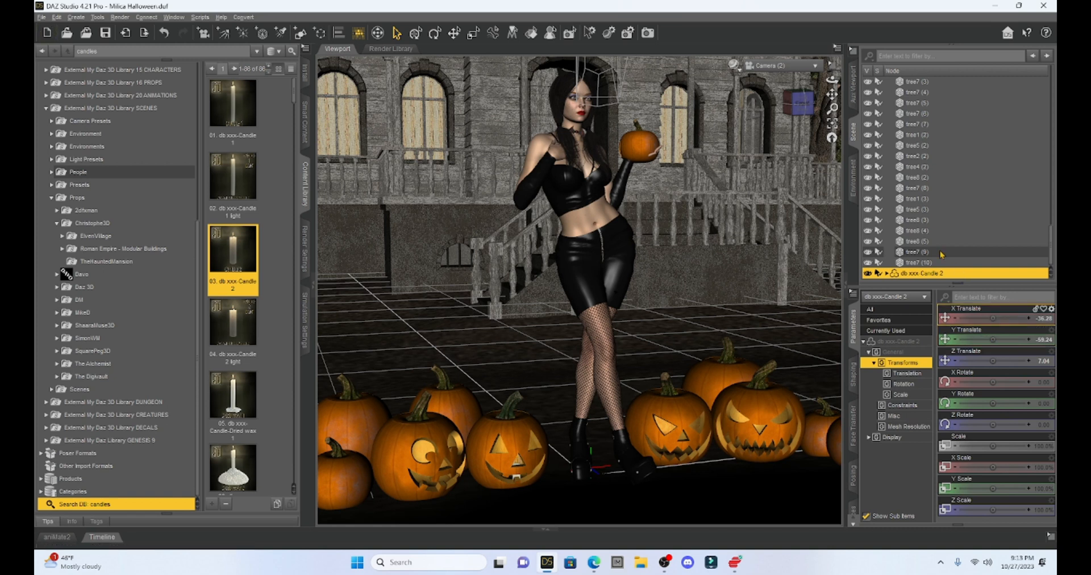
# Set the Flame surface of db xxx-Candle 2 to an Emission Temperature of 2500 K and a Luminance of 3000.
pyautogui.click(851, 513)
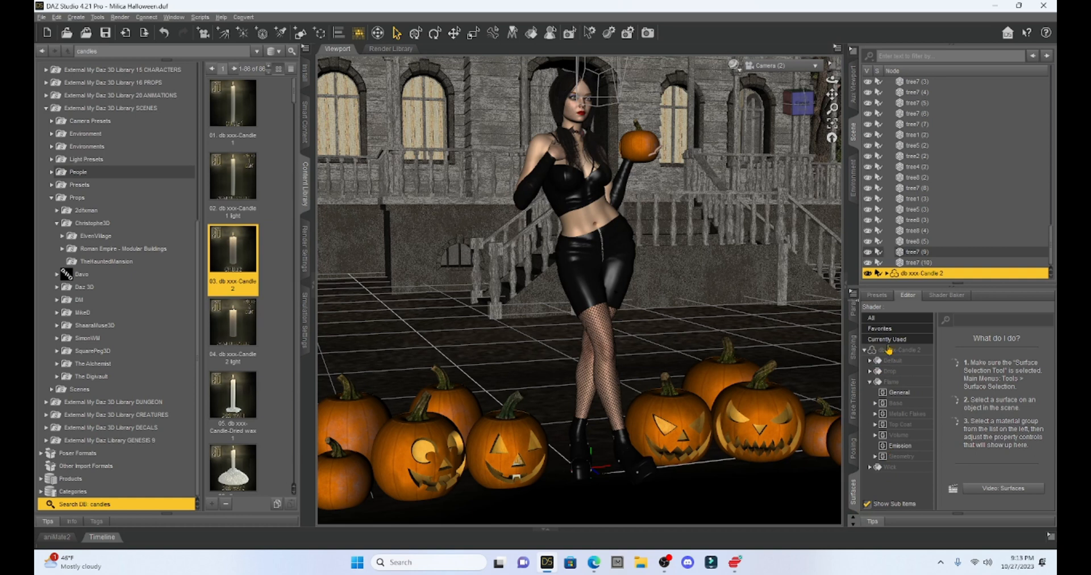
pyautogui.click(870, 384)
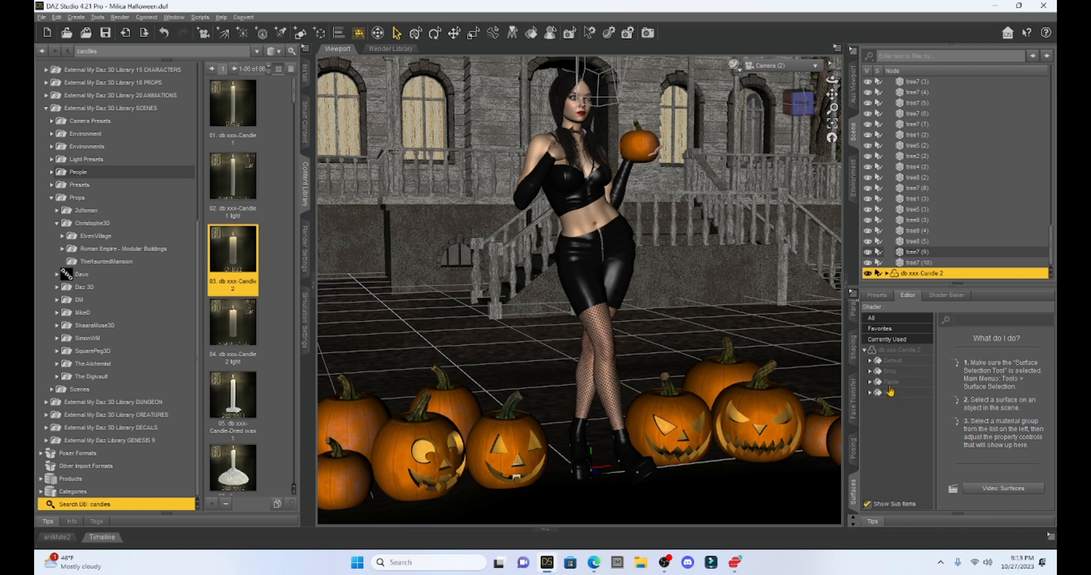
pyautogui.click(870, 383)
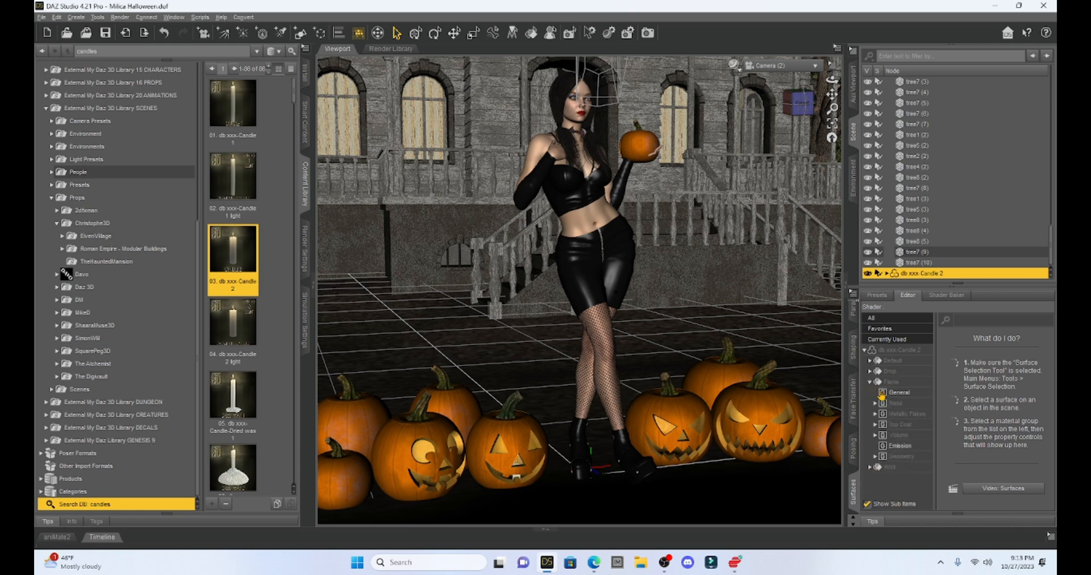
pyautogui.click(900, 447)
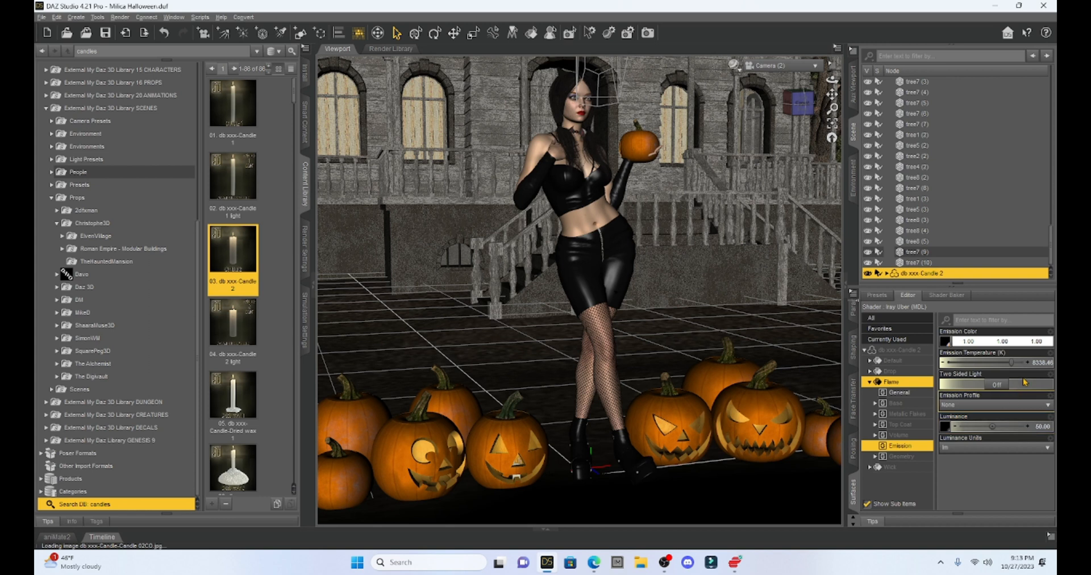
pyautogui.click(1037, 362)
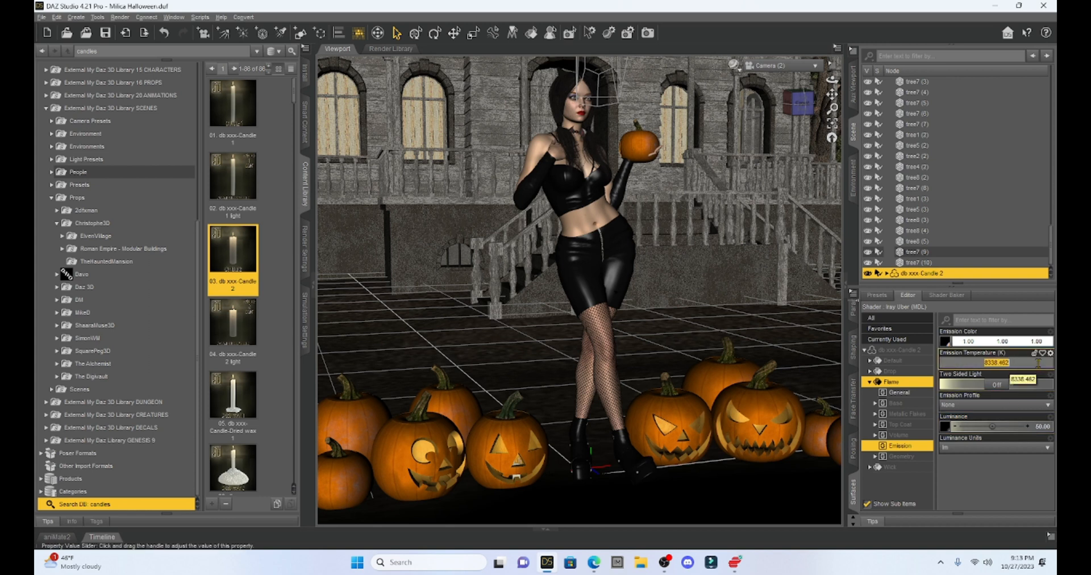
pyautogui.write('2500')
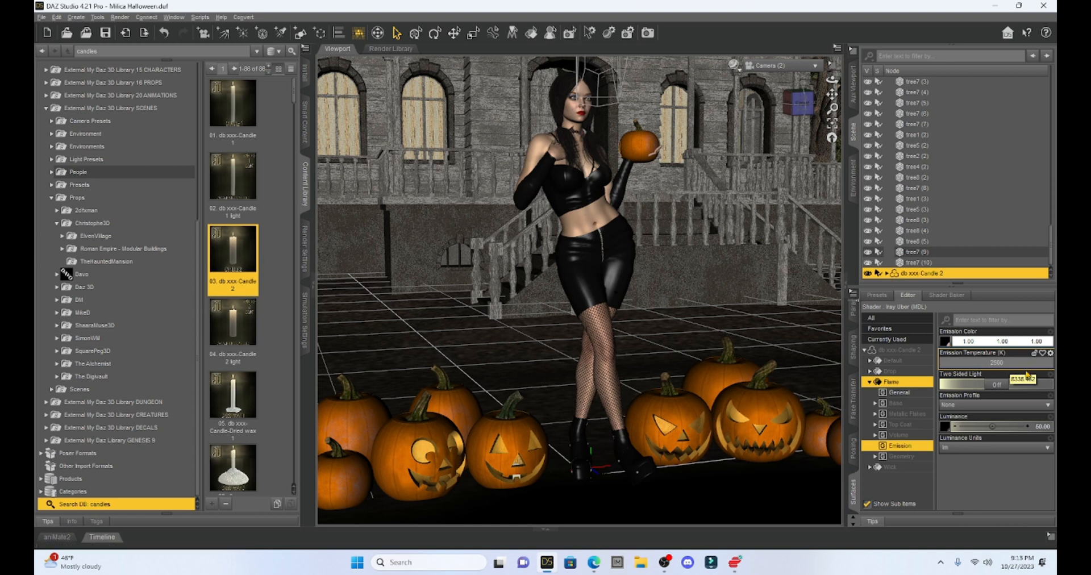
pyautogui.click(1040, 429)
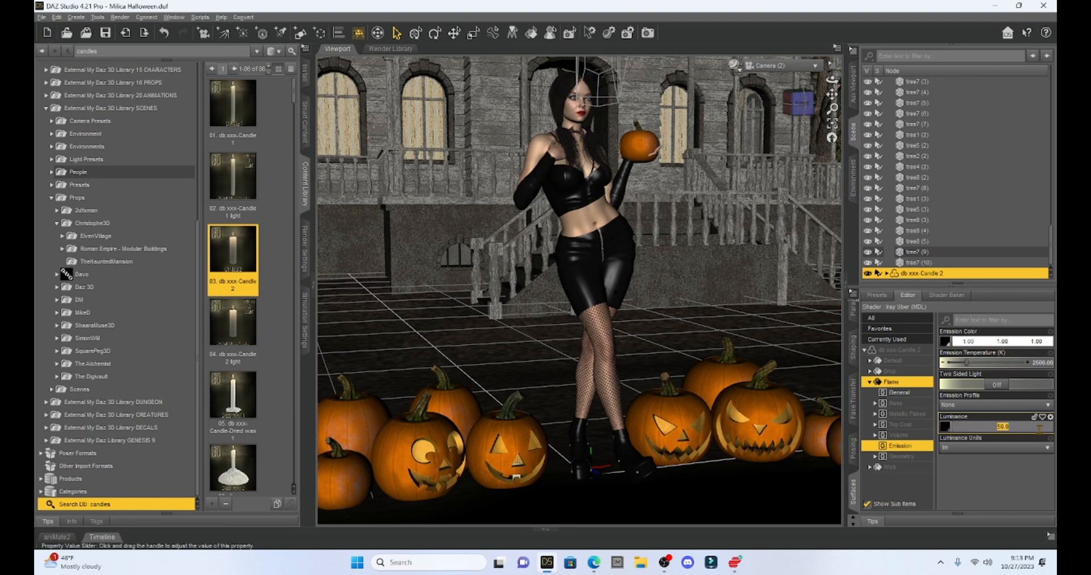
pyautogui.write('3000')
pyautogui.press('Return')
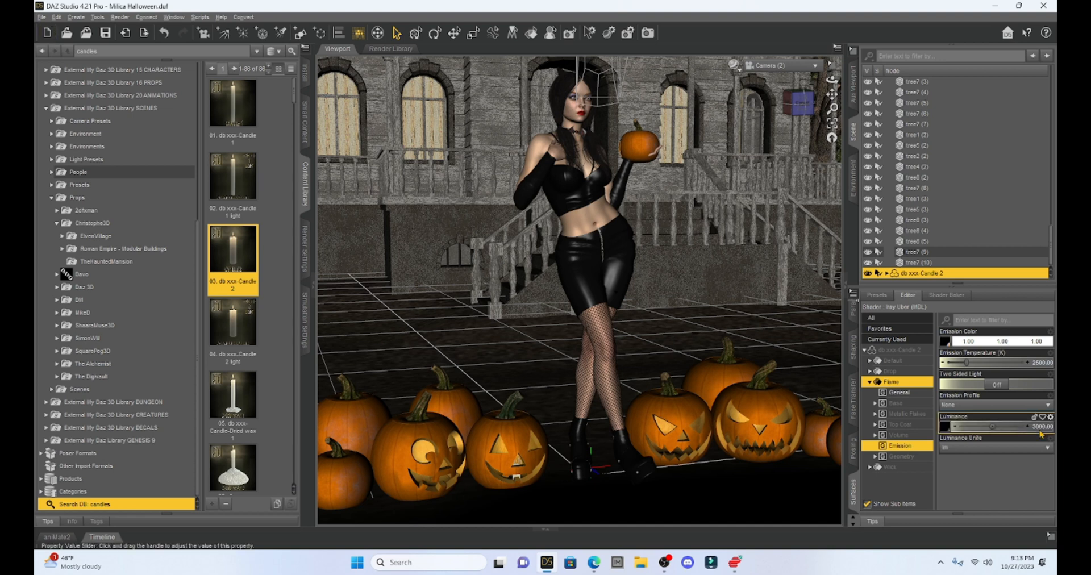
# Preview the candle glow in NVIDIA Iray, set the Flame Luminance to 5000, and return the viewport to Texture Shaded.
pyautogui.click(734, 65)
pyautogui.click(749, 208)
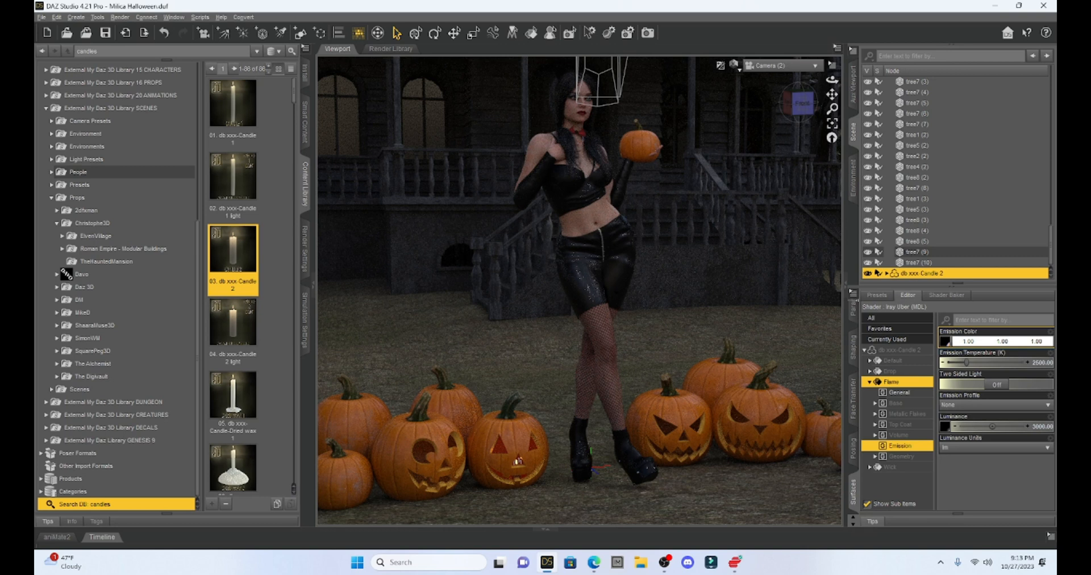
pyautogui.click(1042, 426)
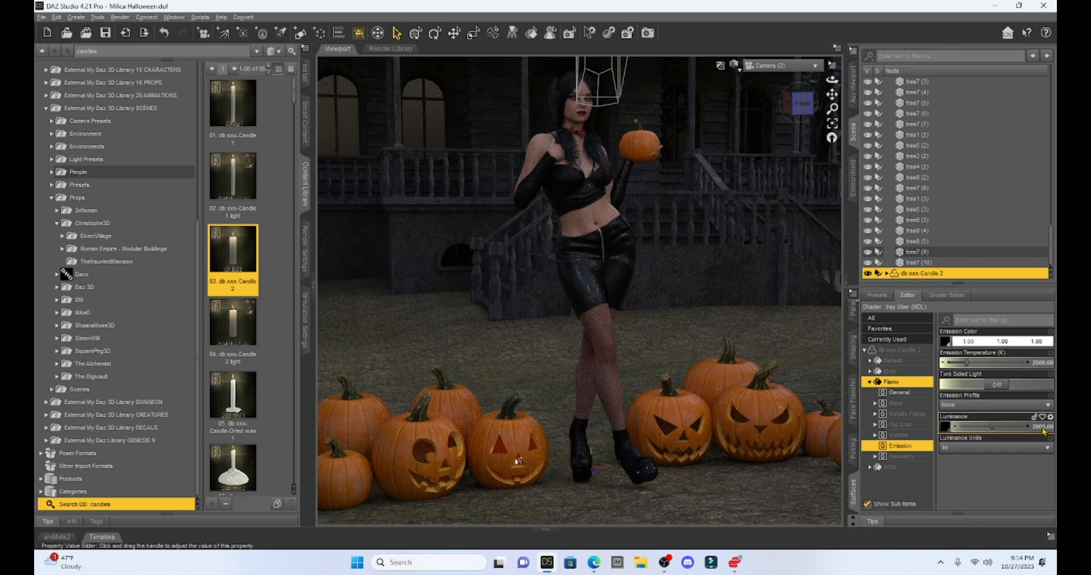
pyautogui.write('5')
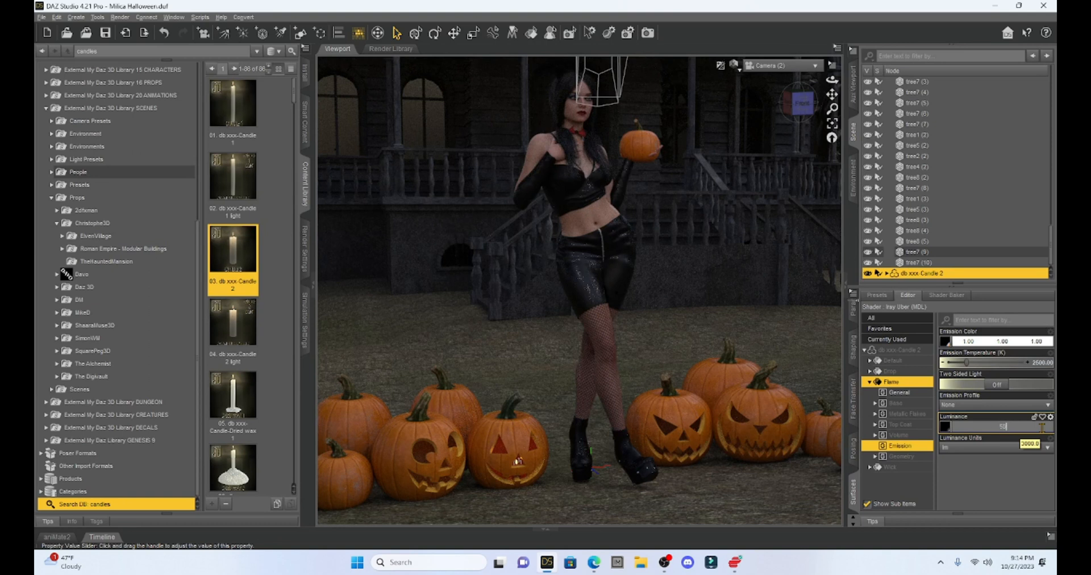
pyautogui.write('000')
pyautogui.press('Return')
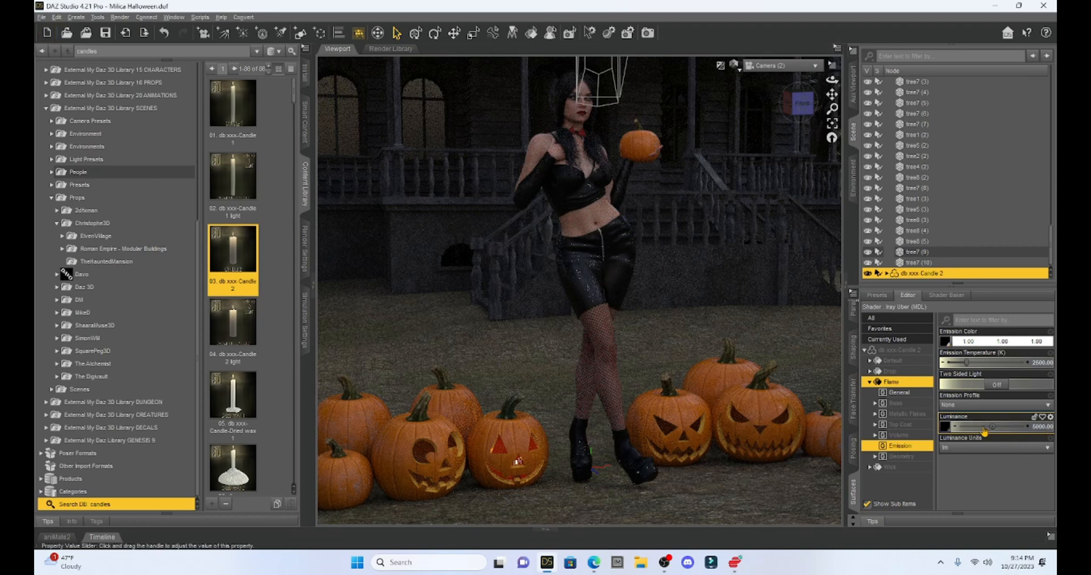
pyautogui.click(735, 66)
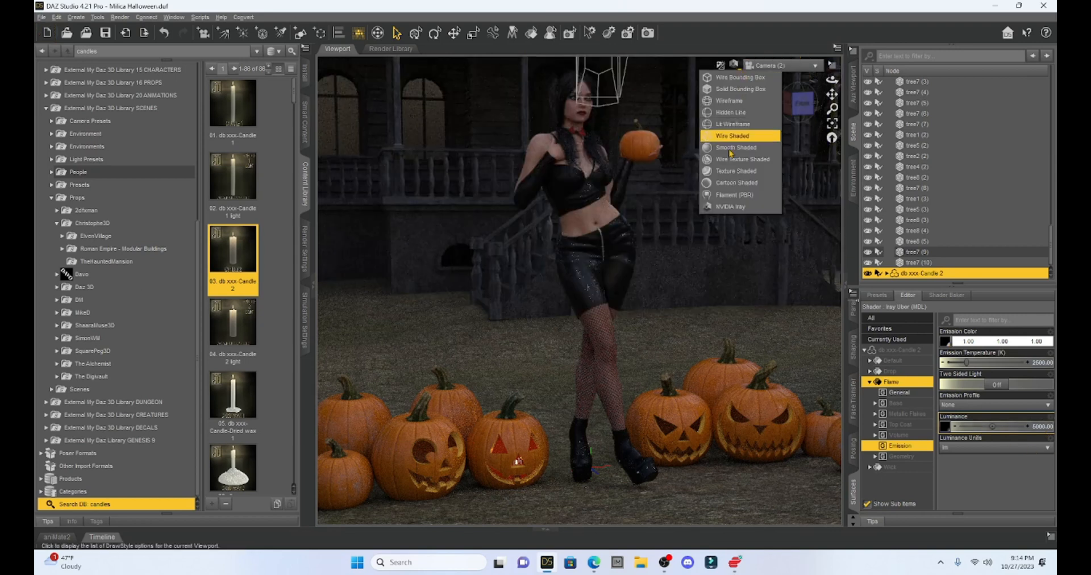
pyautogui.click(731, 171)
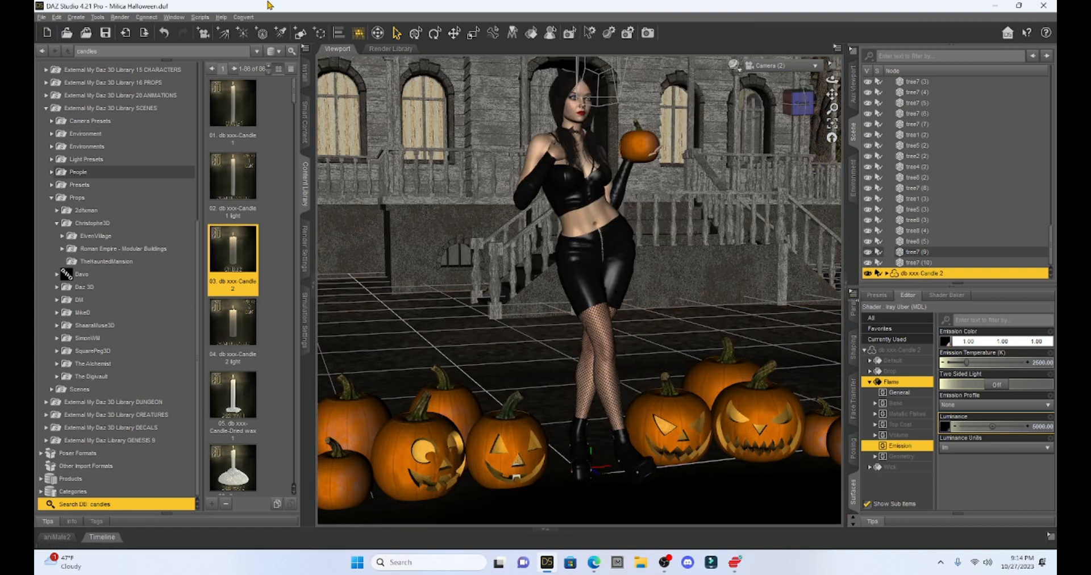
# Duplicate the candle's node hierarchy and move the copy into the neighbouring one-eyed jack-o'-lantern at about X -78.
pyautogui.click(56, 17)
pyautogui.moveTo(85, 82)
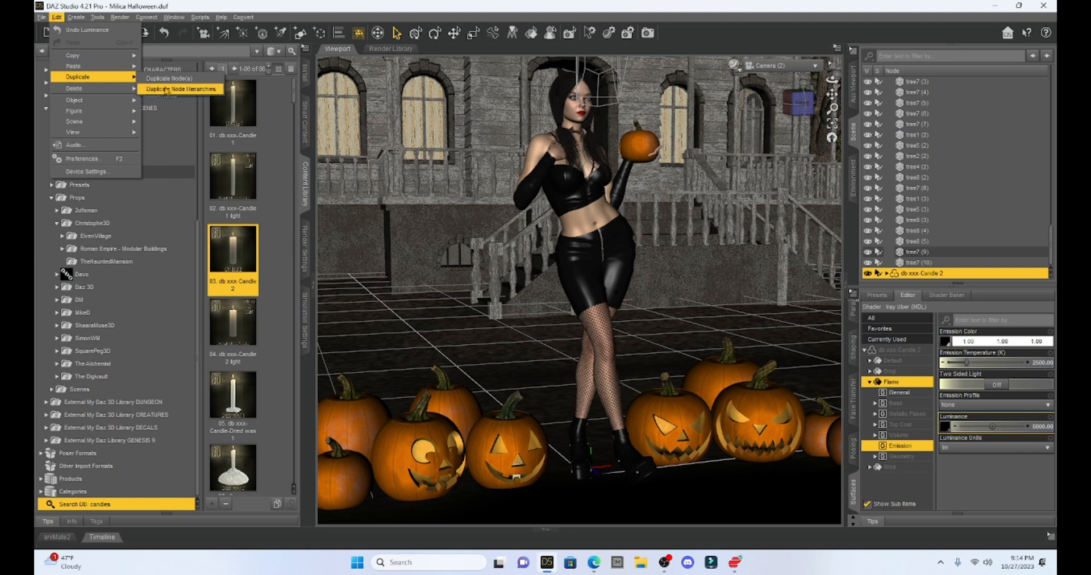
pyautogui.click(152, 90)
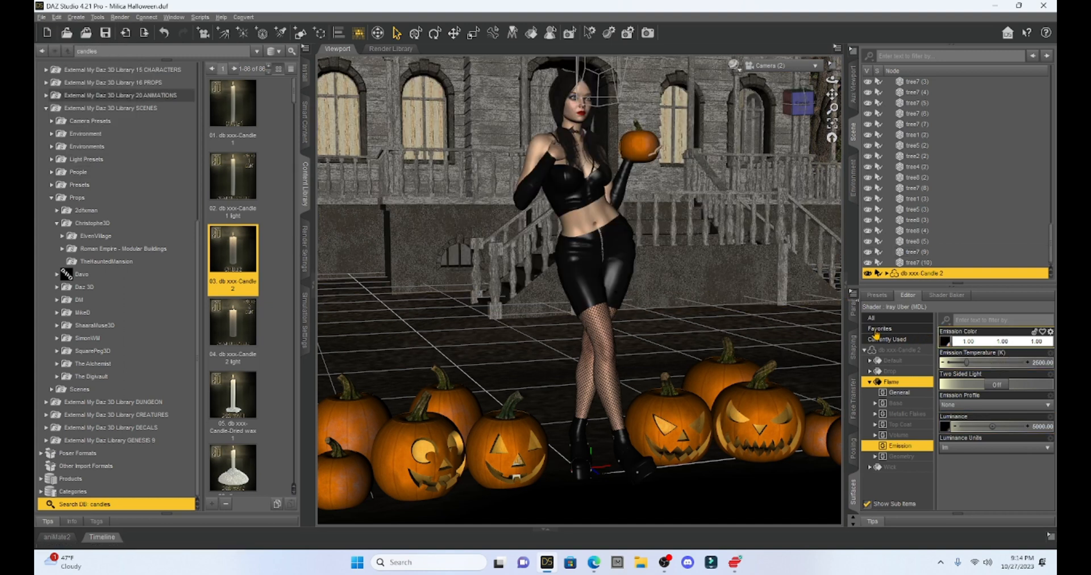
pyautogui.click(854, 314)
pyautogui.moveTo(993, 318); pyautogui.dragTo(978, 319)
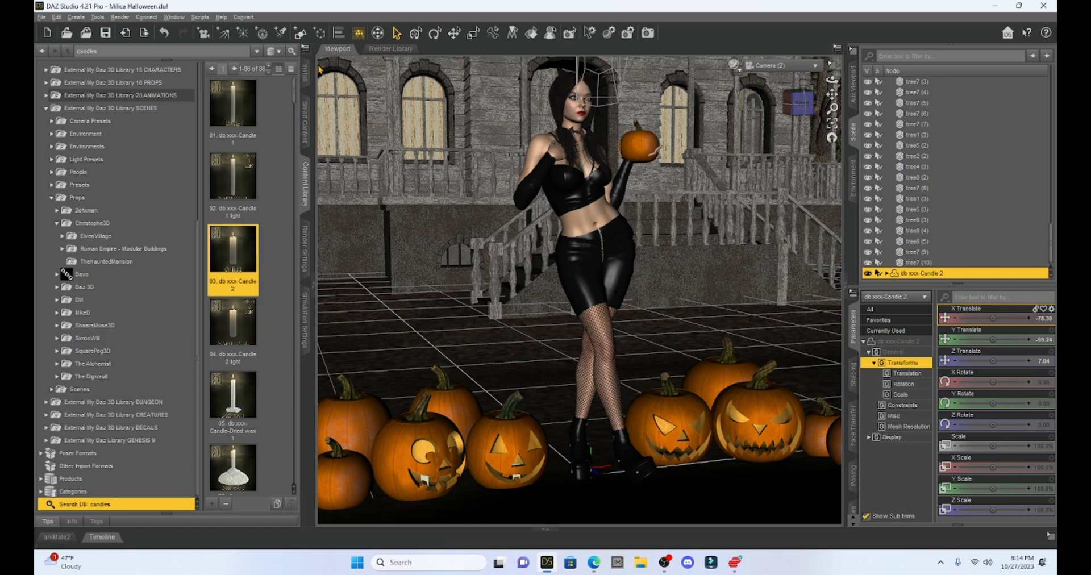
# Duplicate the candle's node hierarchy again and place it in the jack-o'-lantern beside the figure's boots at X 57.27, set back along Z.
pyautogui.click(41, 18)
pyautogui.moveTo(67, 57)
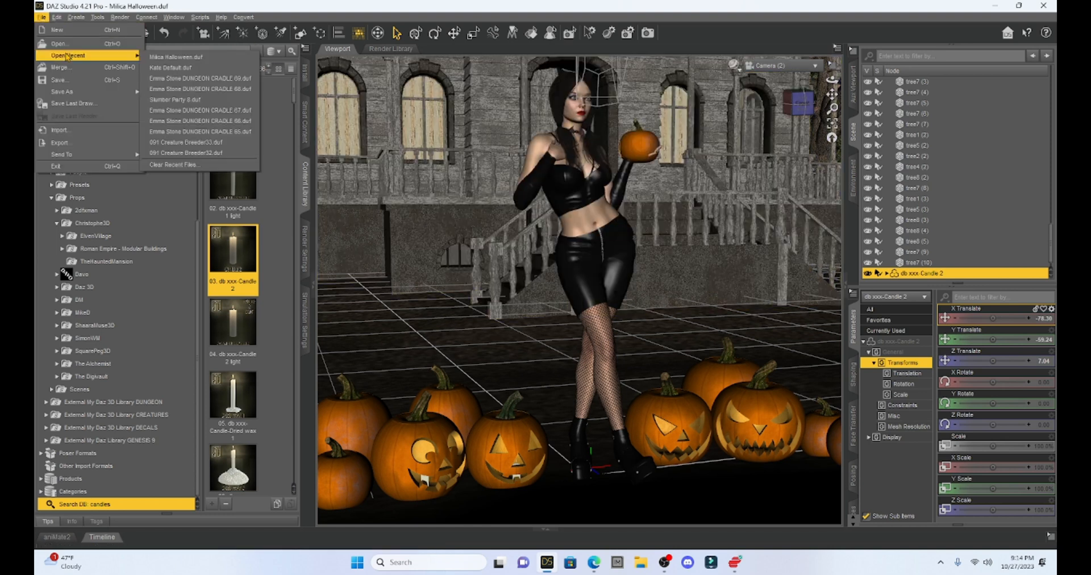
pyautogui.moveTo(57, 18)
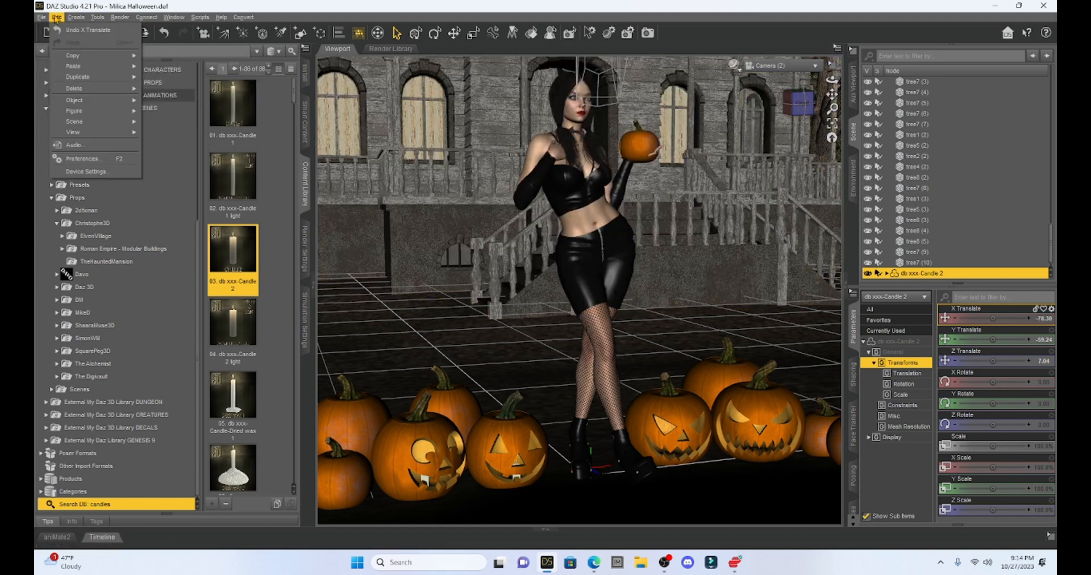
pyautogui.moveTo(90, 78)
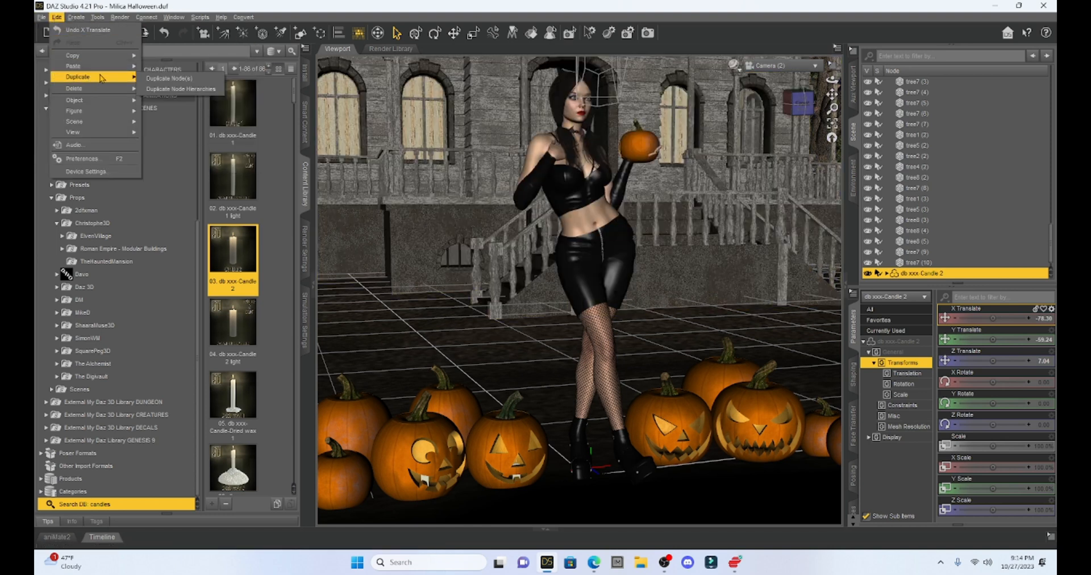
pyautogui.click(167, 96)
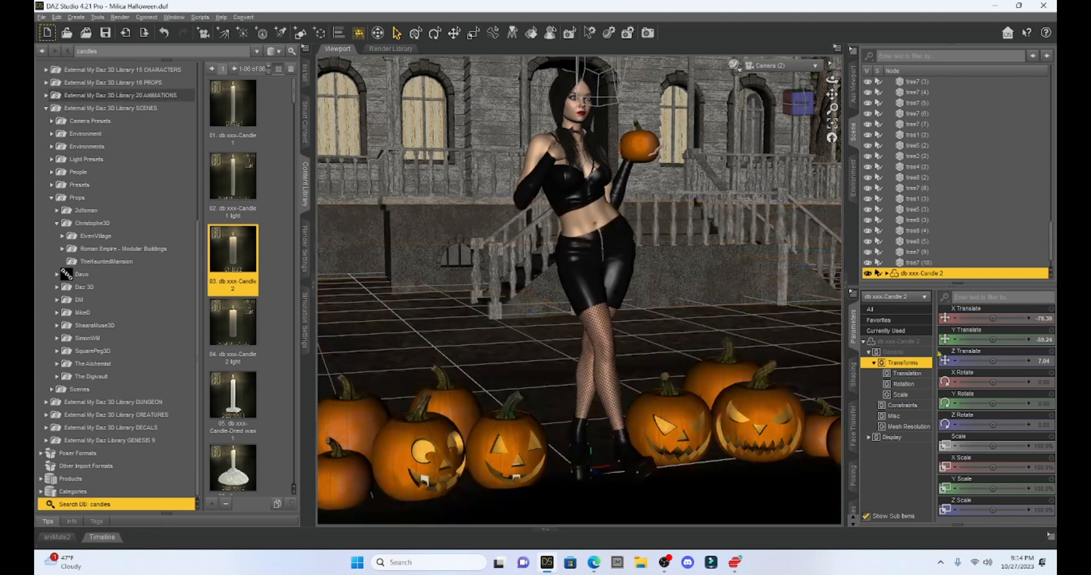
pyautogui.moveTo(1005, 318); pyautogui.dragTo(1011, 318)
pyautogui.moveTo(993, 361); pyautogui.dragTo(980, 361)
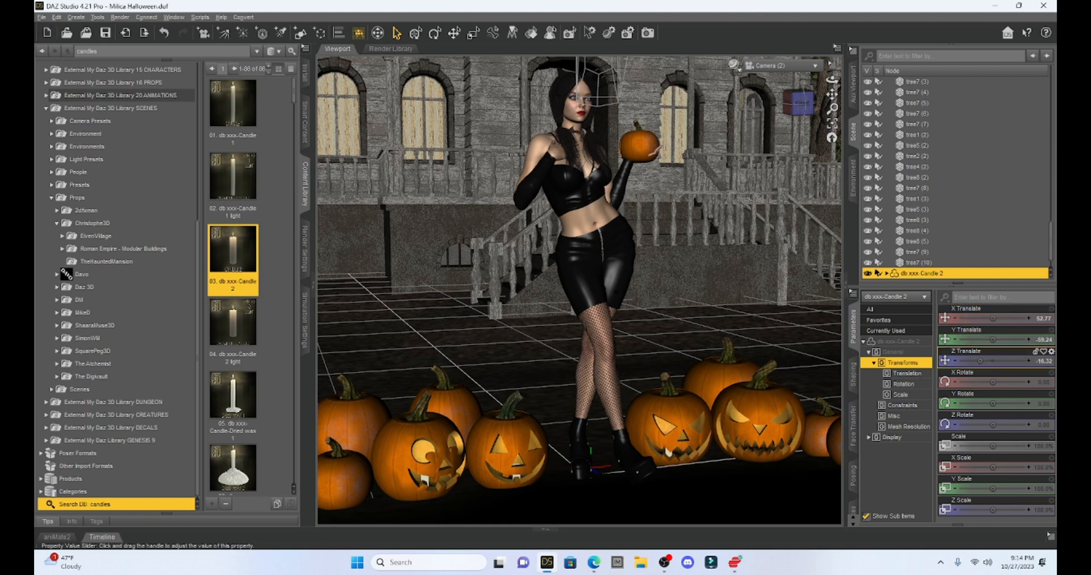
pyautogui.moveTo(994, 318); pyautogui.dragTo(999, 318)
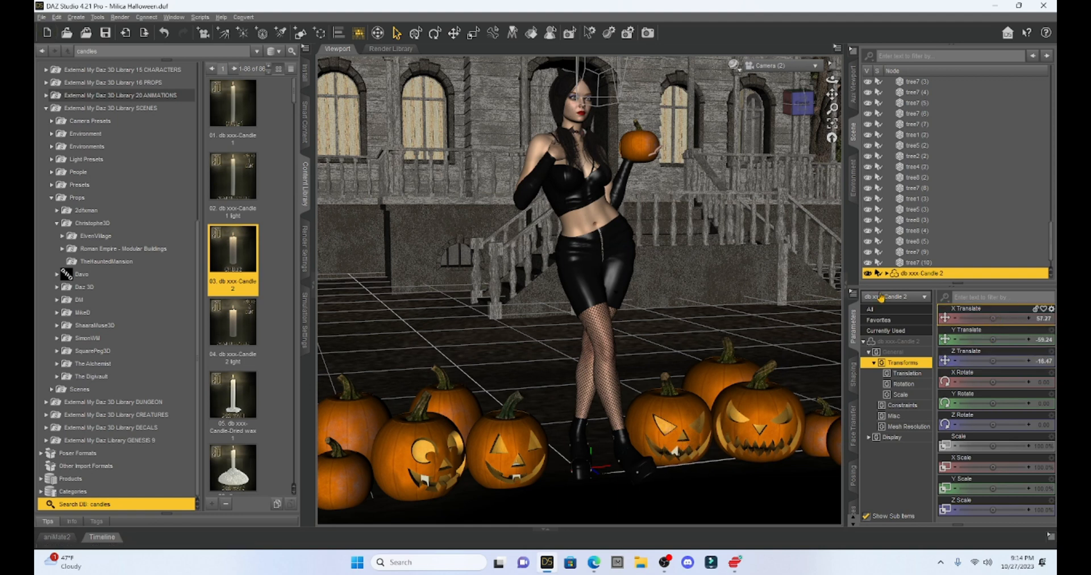
# Duplicate the candle hierarchy once more and place it in the large grinning jack-o'-lantern at X 94.74 and Z -0.43.
pyautogui.click(57, 17)
pyautogui.moveTo(115, 81)
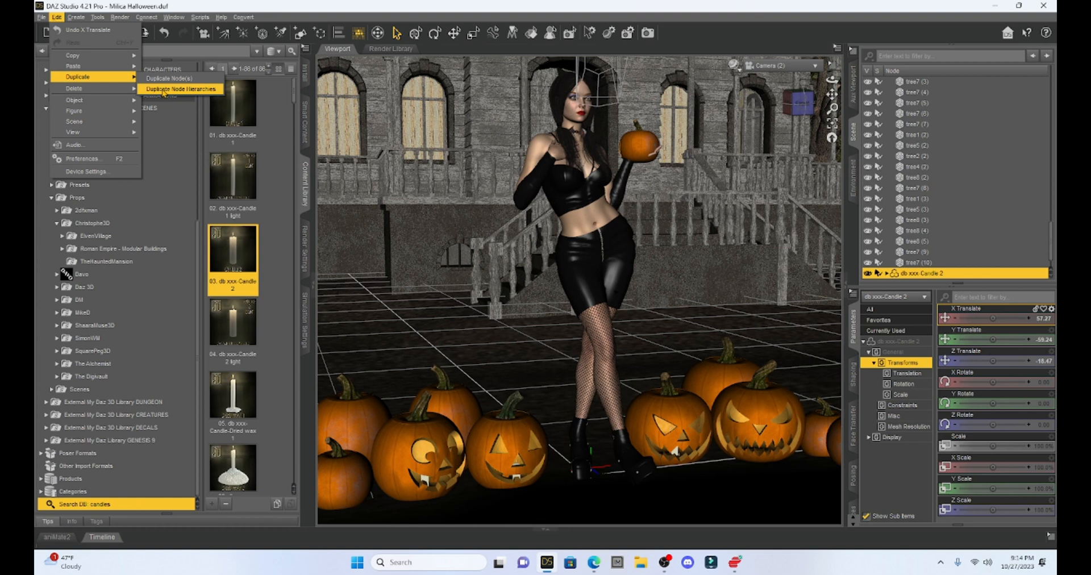
pyautogui.click(160, 89)
pyautogui.moveTo(993, 319); pyautogui.dragTo(1006, 318)
pyautogui.moveTo(993, 361); pyautogui.dragTo(1003, 361)
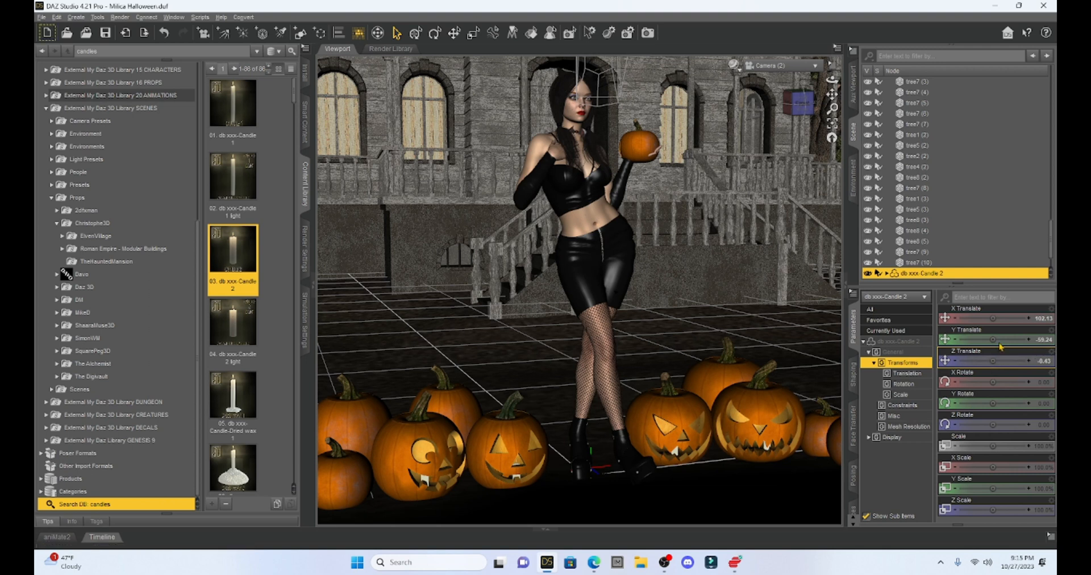
pyautogui.moveTo(992, 318); pyautogui.dragTo(984, 318)
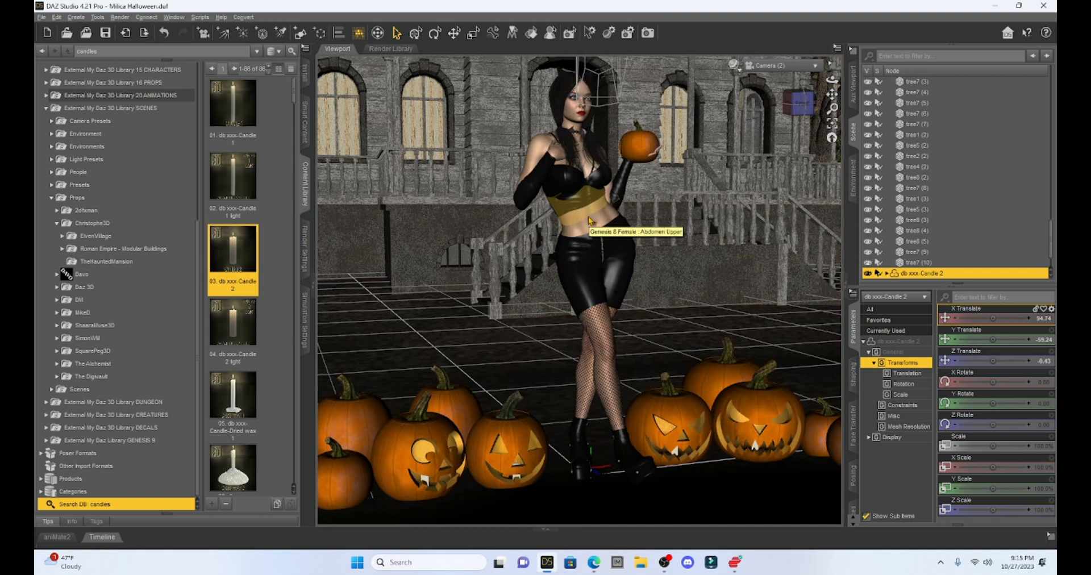
# Lower the Genesis 8 Female figure to about -0.8 on Y Translate and increase its right foot's Side-Side rotation.
pyautogui.click(559, 221)
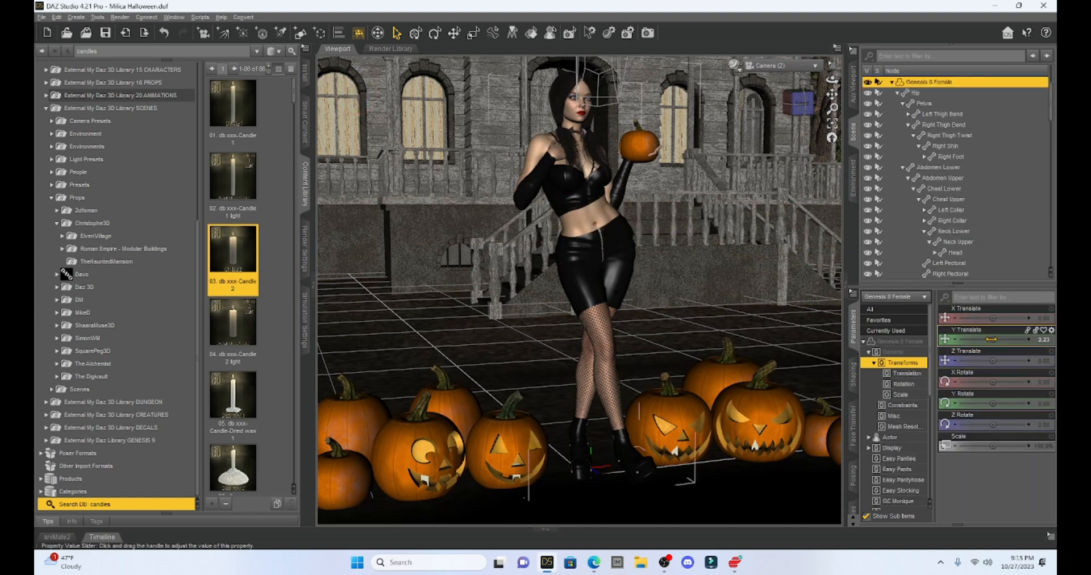
pyautogui.moveTo(991, 339); pyautogui.dragTo(966, 339)
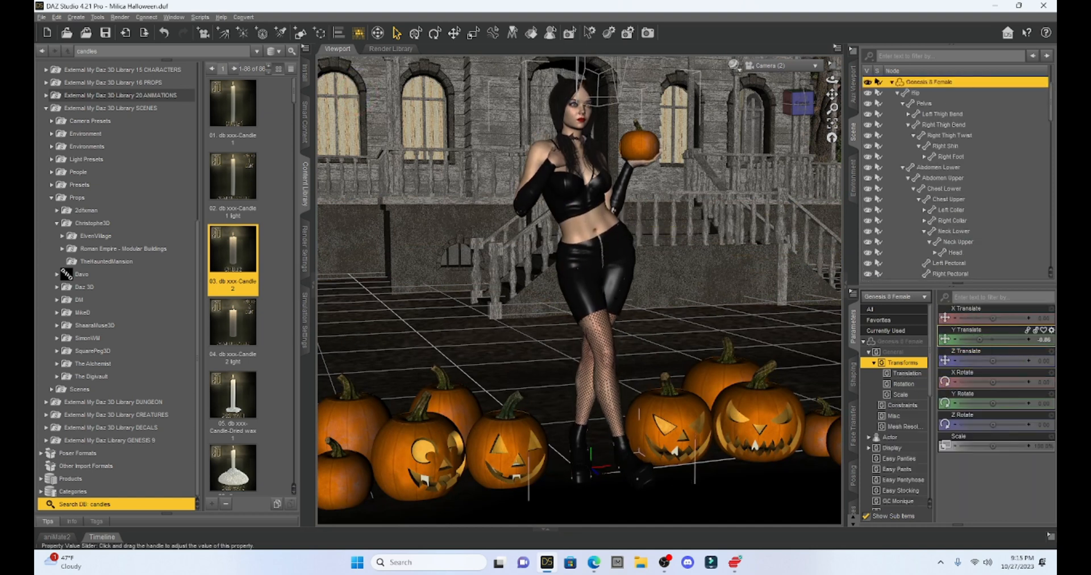
pyautogui.click(635, 472)
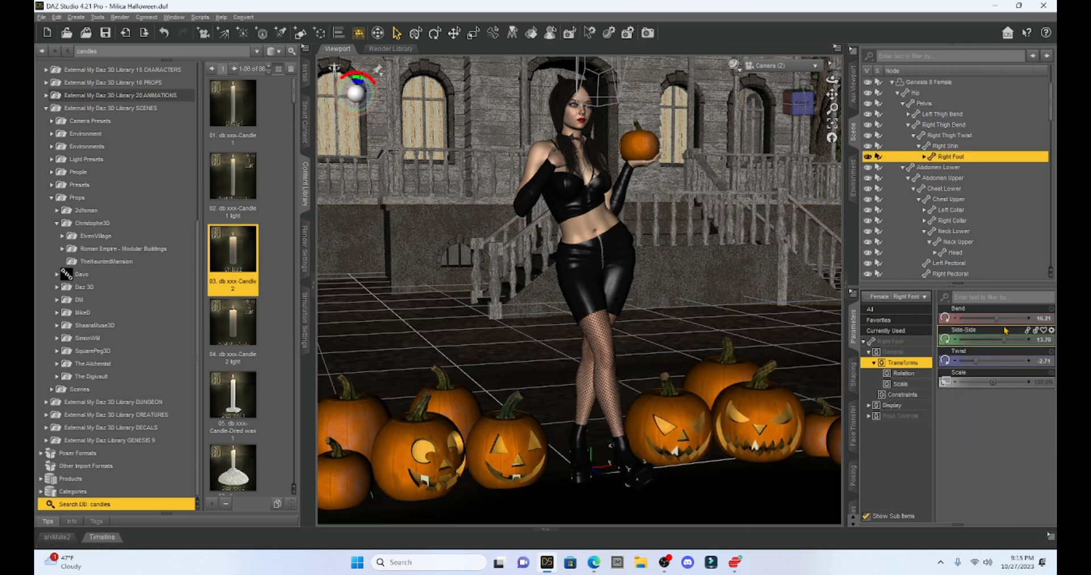
pyautogui.moveTo(1008, 343); pyautogui.dragTo(1020, 355)
pyautogui.moveTo(1004, 340)
pyautogui.mouseDown()
pyautogui.moveTo(979, 341)
pyautogui.moveTo(1006, 340)
pyautogui.moveTo(997, 361)
pyautogui.moveTo(1011, 361)
pyautogui.moveTo(998, 340)
pyautogui.moveTo(1011, 339)
pyautogui.mouseUp()
# Reposition the whole Genesis 8 Female figure to Y Translate 5.49 and Z Translate 16.95.
pyautogui.click(598, 325)
pyautogui.click(599, 325)
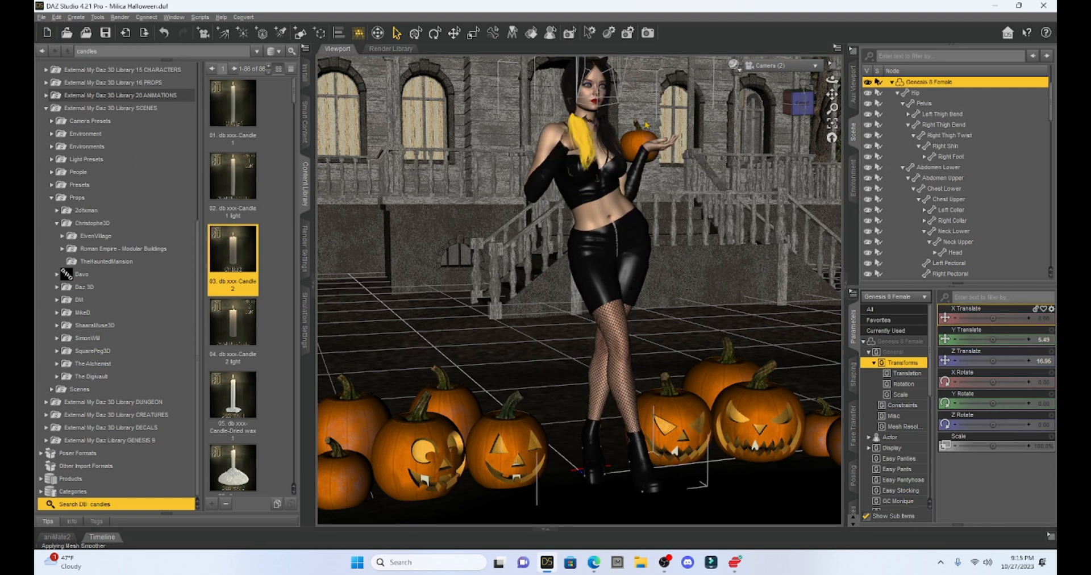
pyautogui.moveTo(832, 94); pyautogui.dragTo(837, 104)
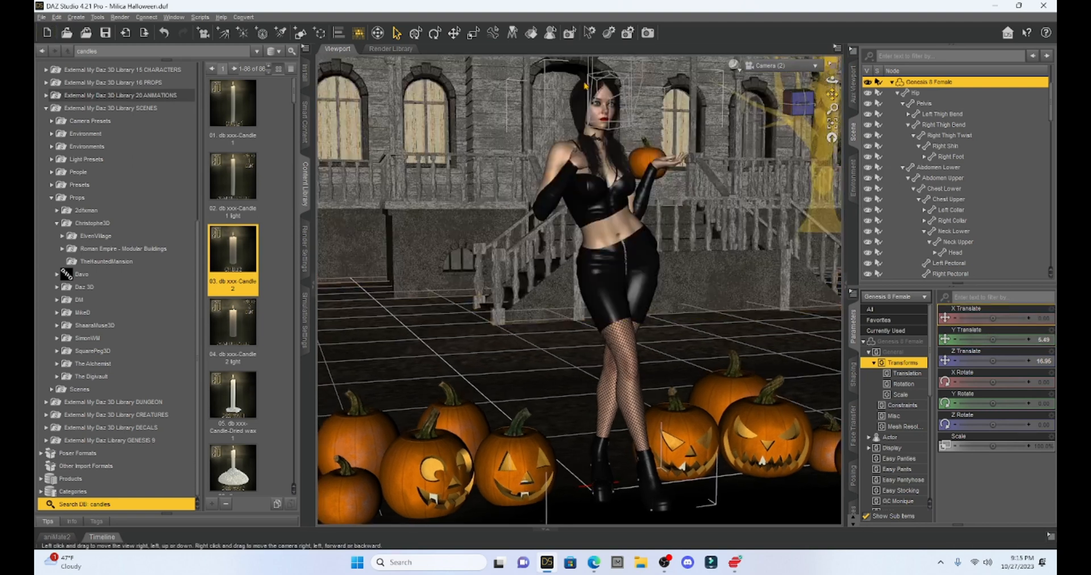
# Turn the figure's upper neck to a Twist of about -17.74.
pyautogui.click(595, 124)
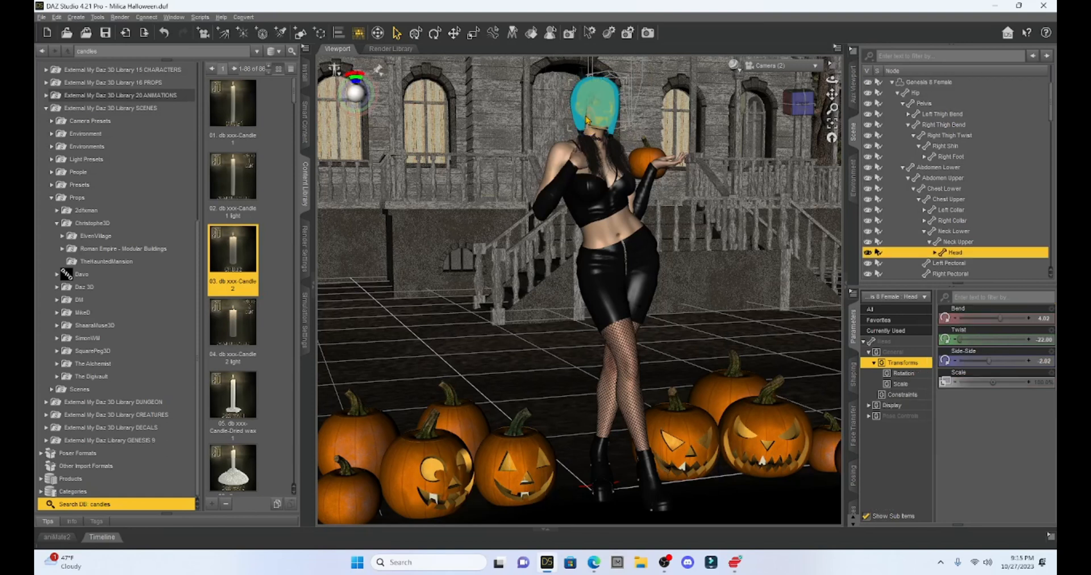
pyautogui.click(957, 243)
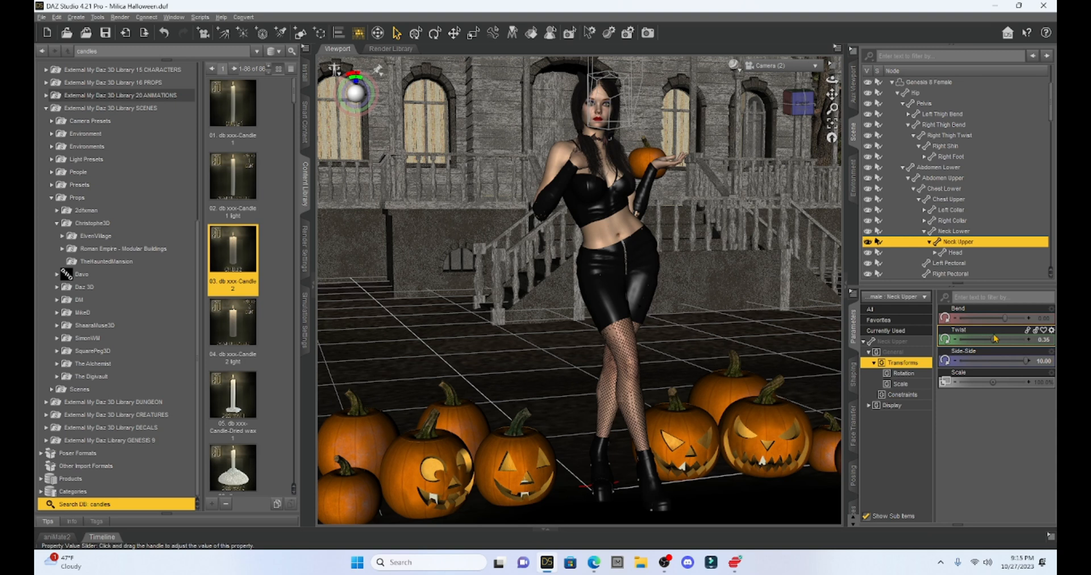
pyautogui.moveTo(993, 339); pyautogui.dragTo(961, 348)
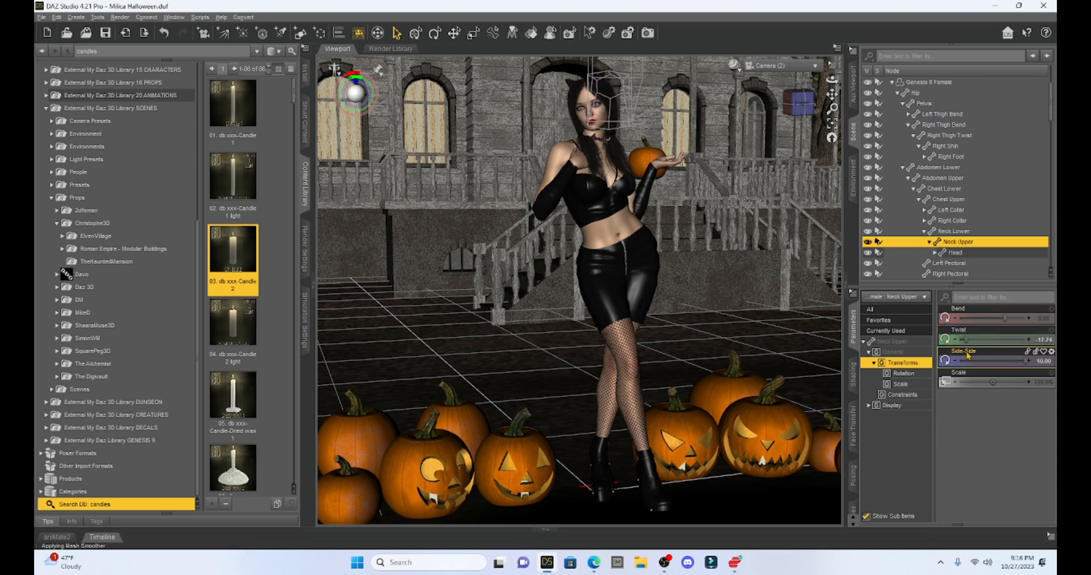
# Move the small pumpkin onto the figure's raised hand, at about 190 on X Translate and 248 on Y Translate.
pyautogui.click(644, 161)
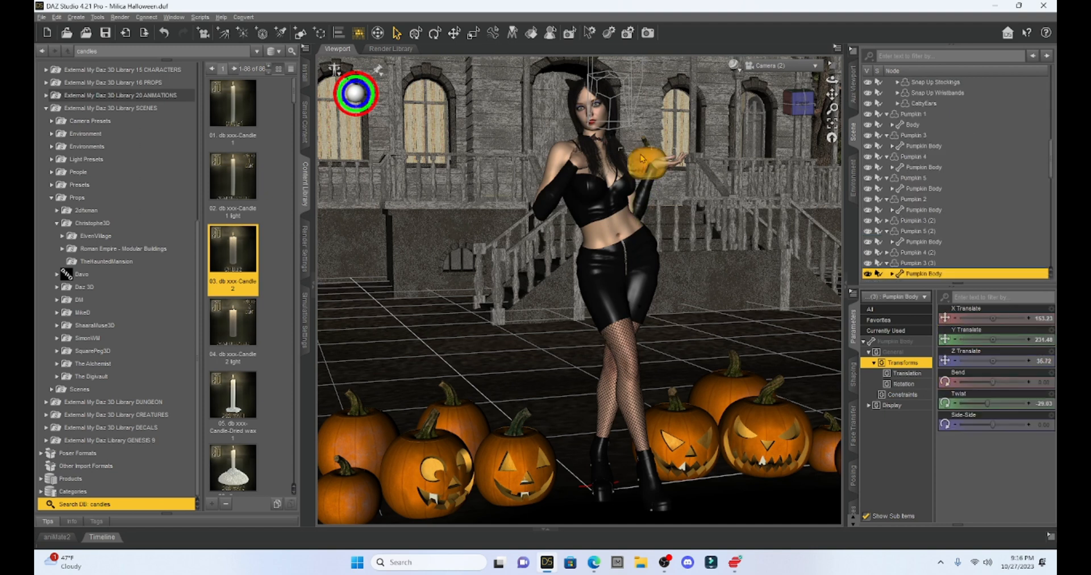
pyautogui.moveTo(994, 360); pyautogui.dragTo(1003, 360)
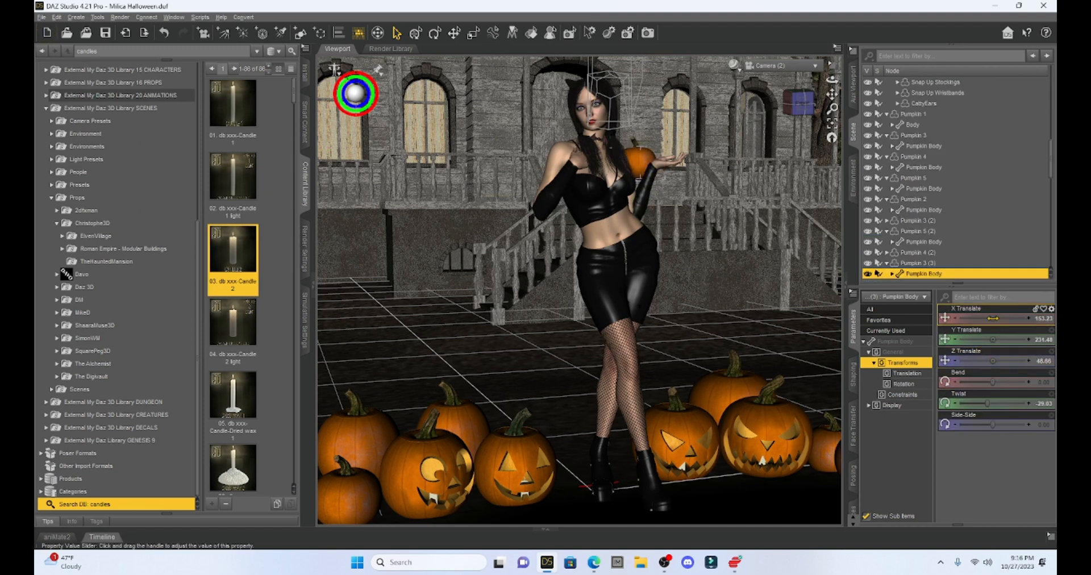
pyautogui.moveTo(1000, 319); pyautogui.dragTo(1037, 318)
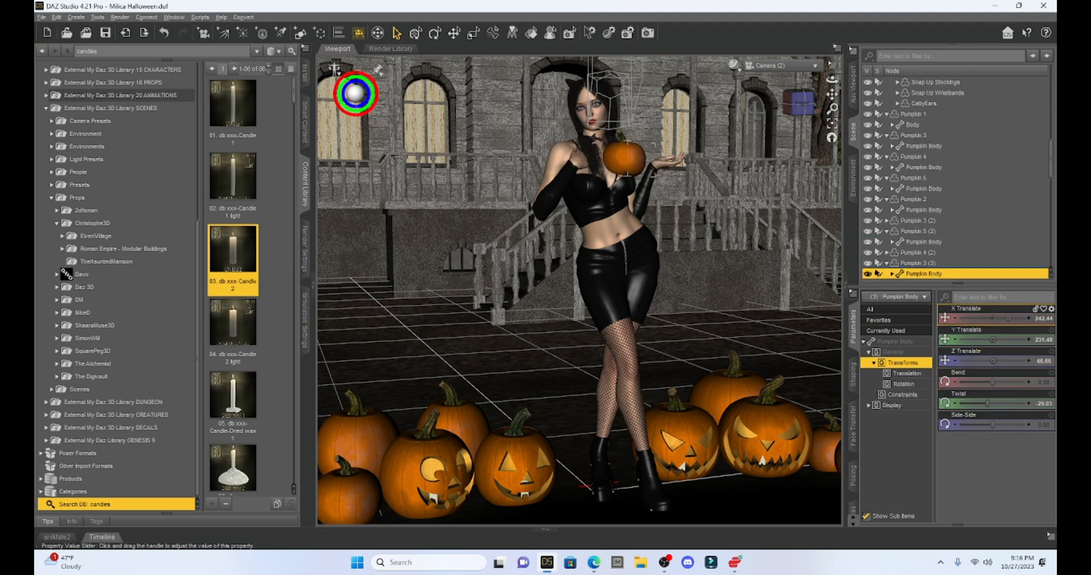
pyautogui.moveTo(1001, 353); pyautogui.dragTo(977, 361)
pyautogui.moveTo(1007, 340); pyautogui.dragTo(1004, 340)
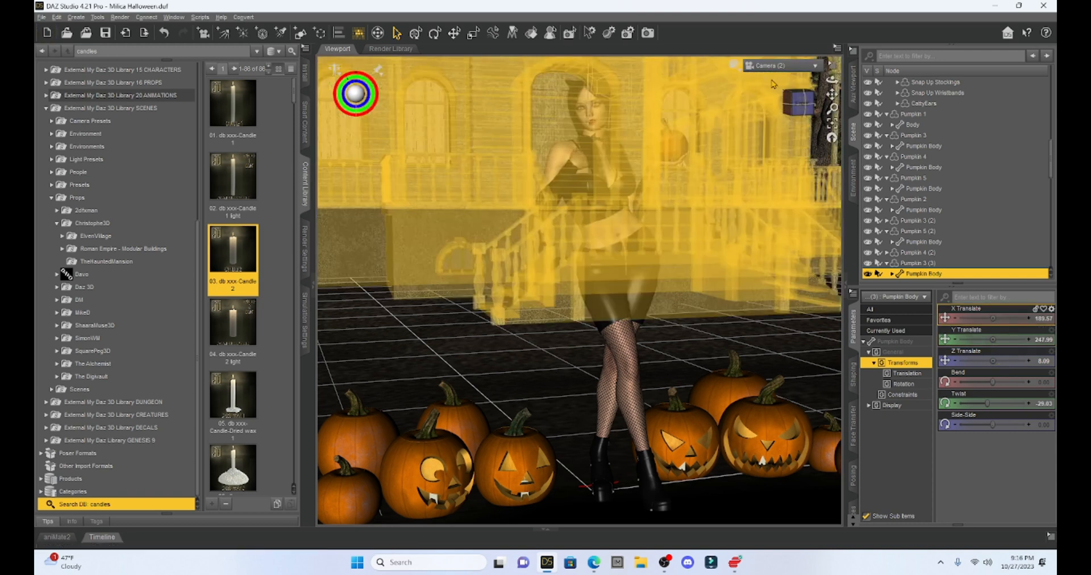
# Preview the posed scene with realistic viewport rendering and return the draw style to Texture Shaded.
pyautogui.click(740, 71)
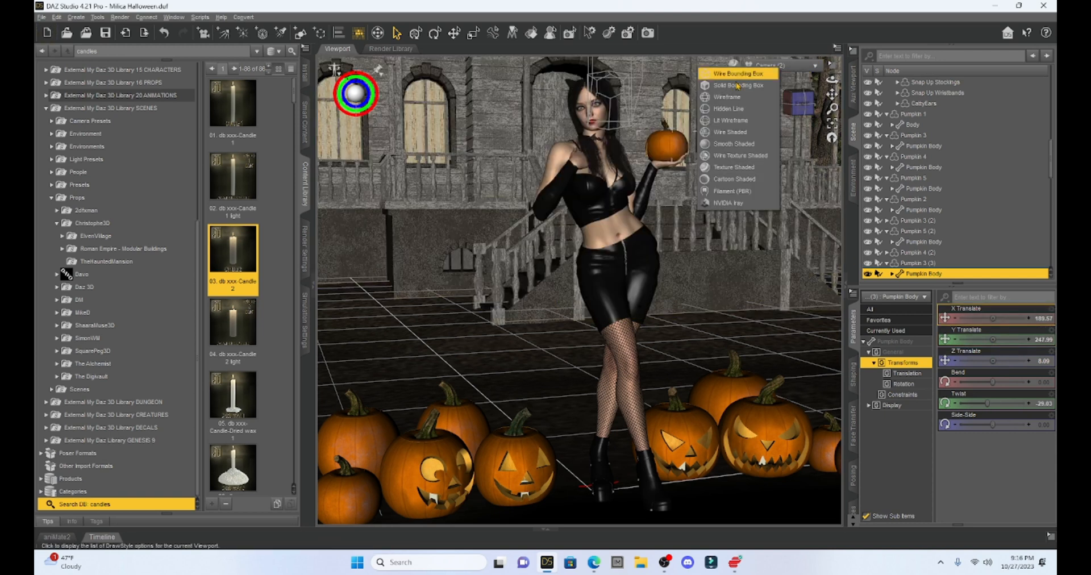
pyautogui.click(738, 187)
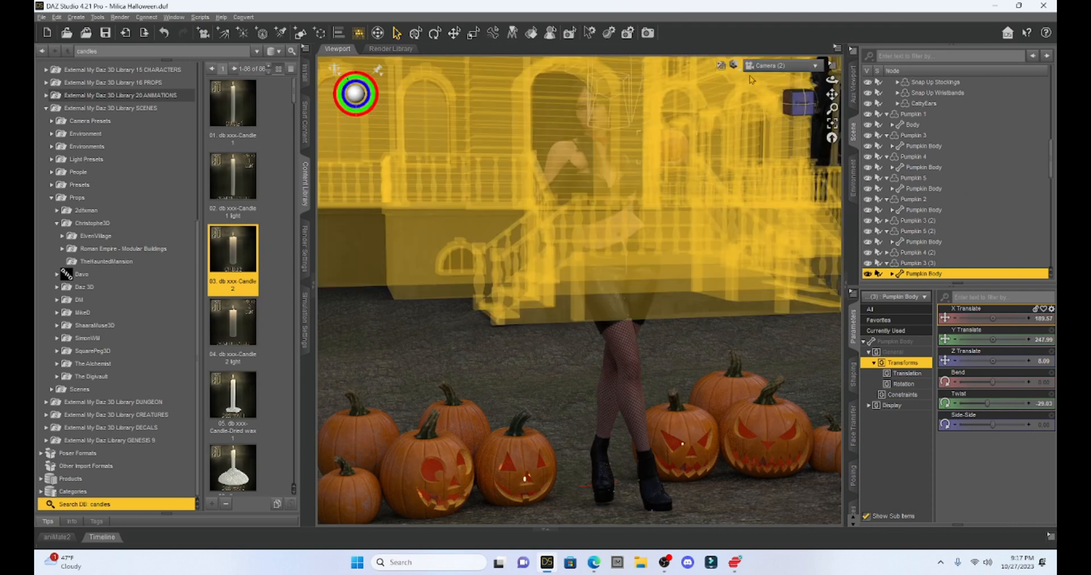
pyautogui.click(735, 65)
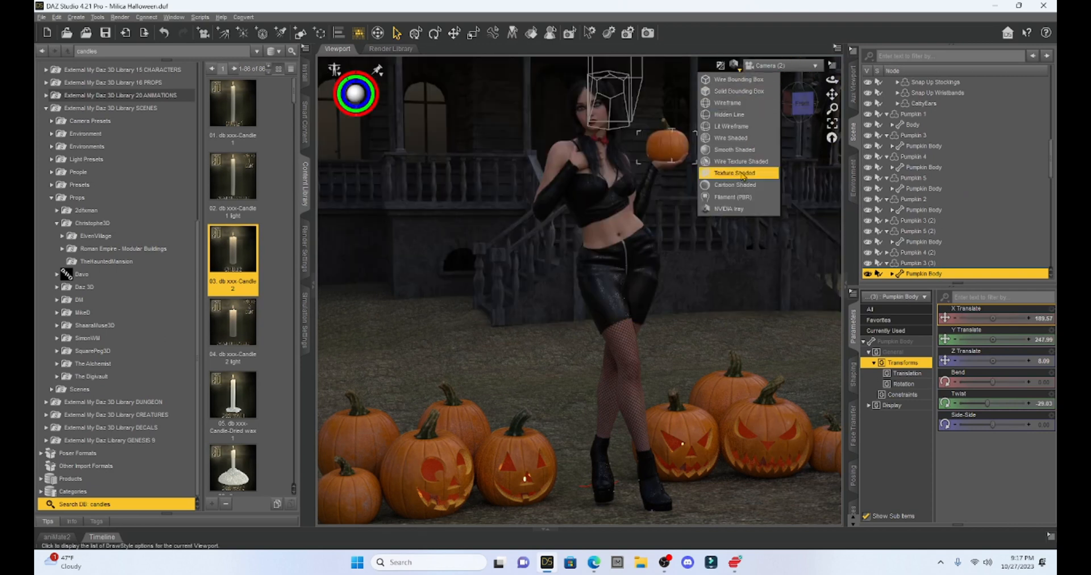
pyautogui.click(742, 177)
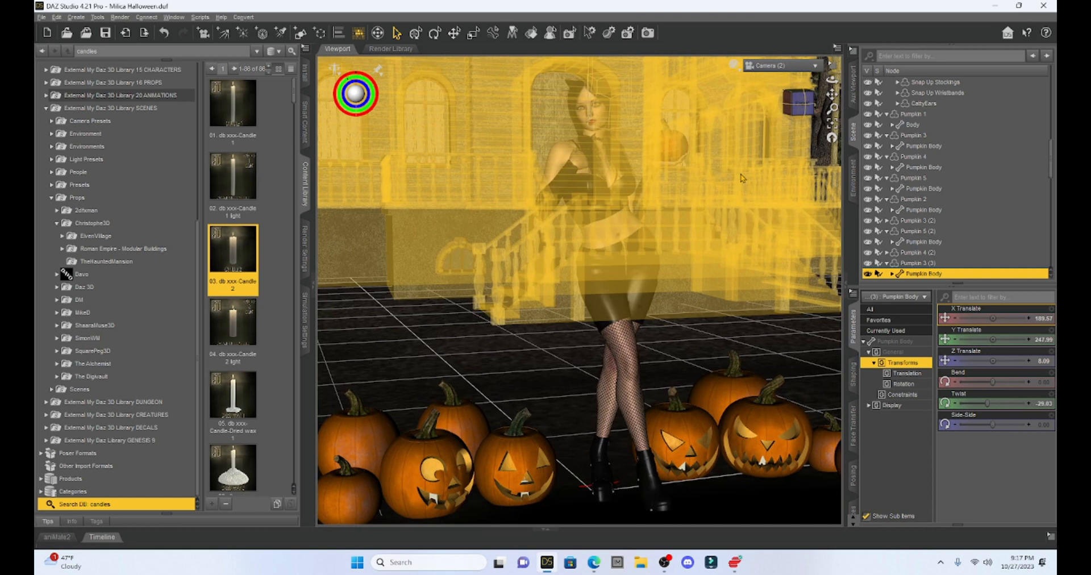
# Frame the figure's face through Camera and set the head's Eyes Side-Side pose control to 100%.
pyautogui.click(782, 66)
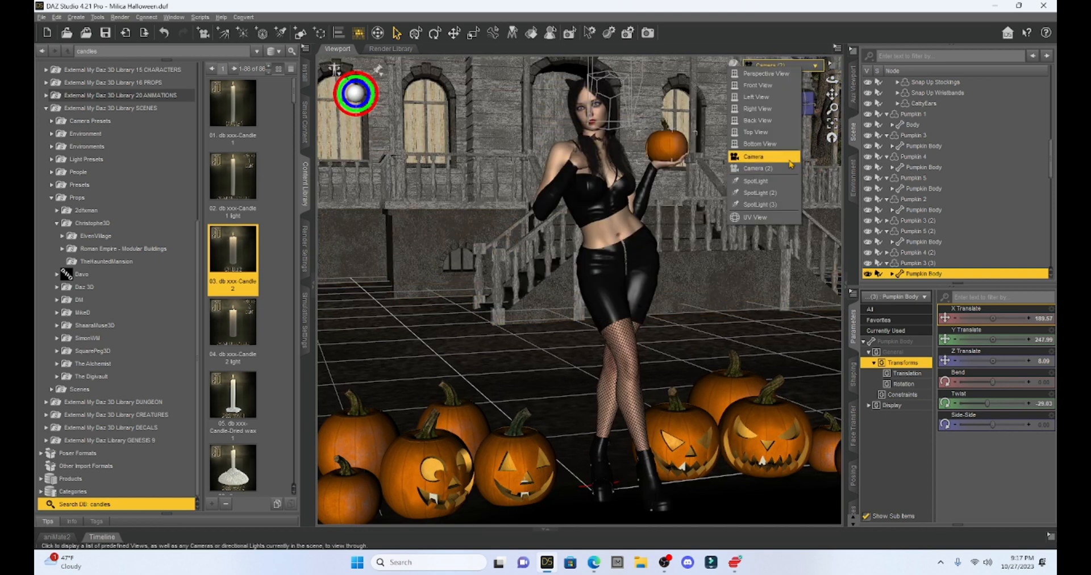
pyautogui.click(766, 157)
pyautogui.scroll(-4, 771, 278)
pyautogui.scroll(5, 771, 272)
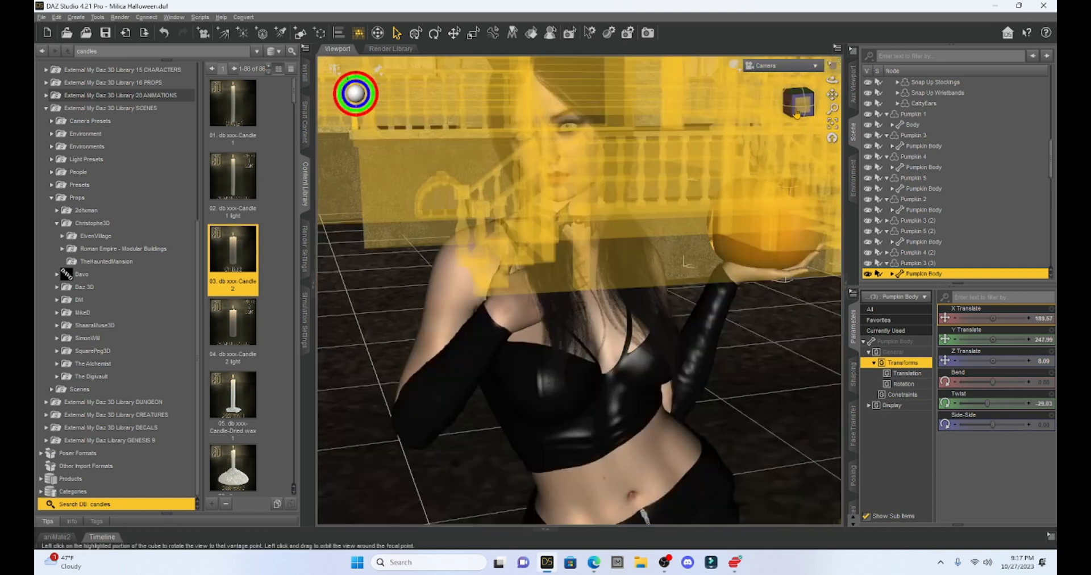
pyautogui.moveTo(832, 94); pyautogui.dragTo(807, 151)
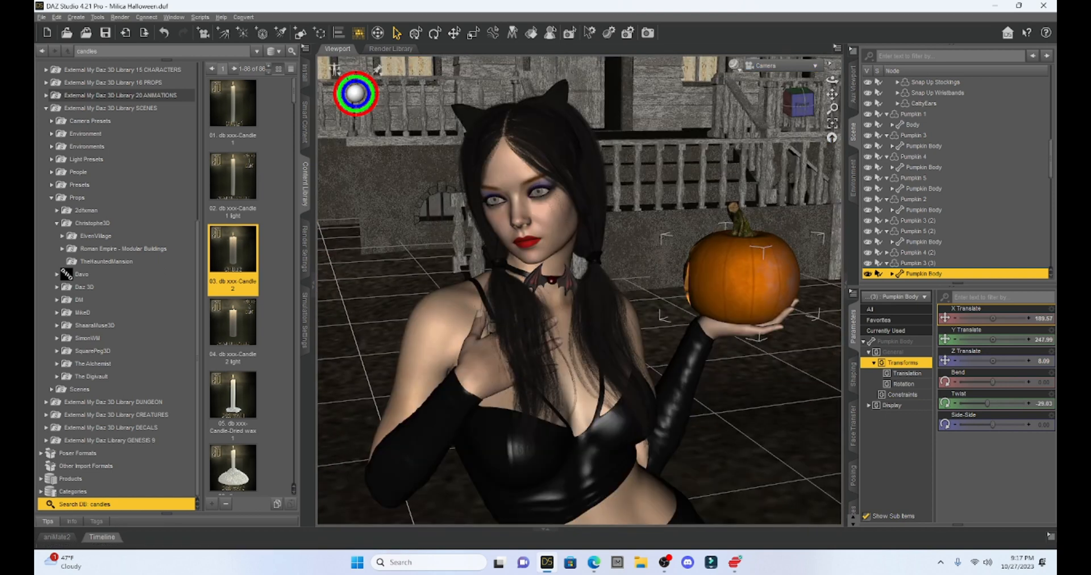
pyautogui.click(541, 213)
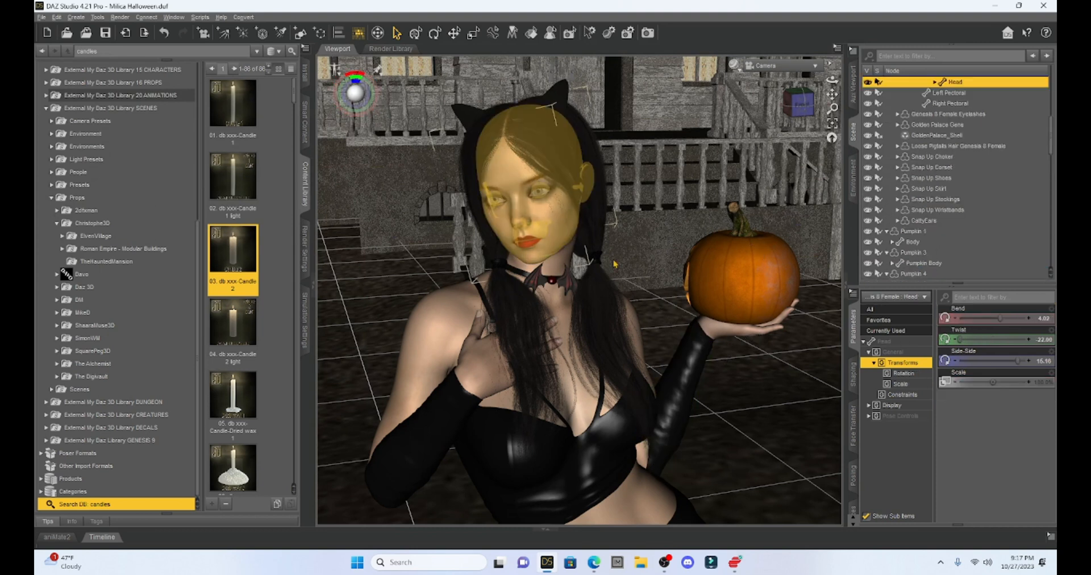
pyautogui.click(909, 415)
pyautogui.click(981, 295)
pyautogui.write('eyes')
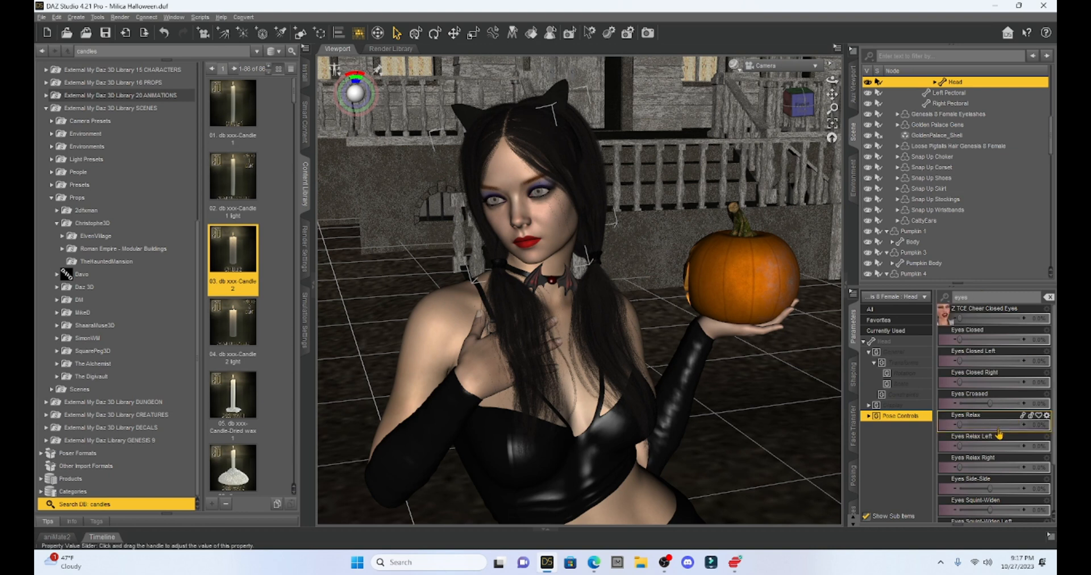
pyautogui.moveTo(990, 489); pyautogui.dragTo(945, 488)
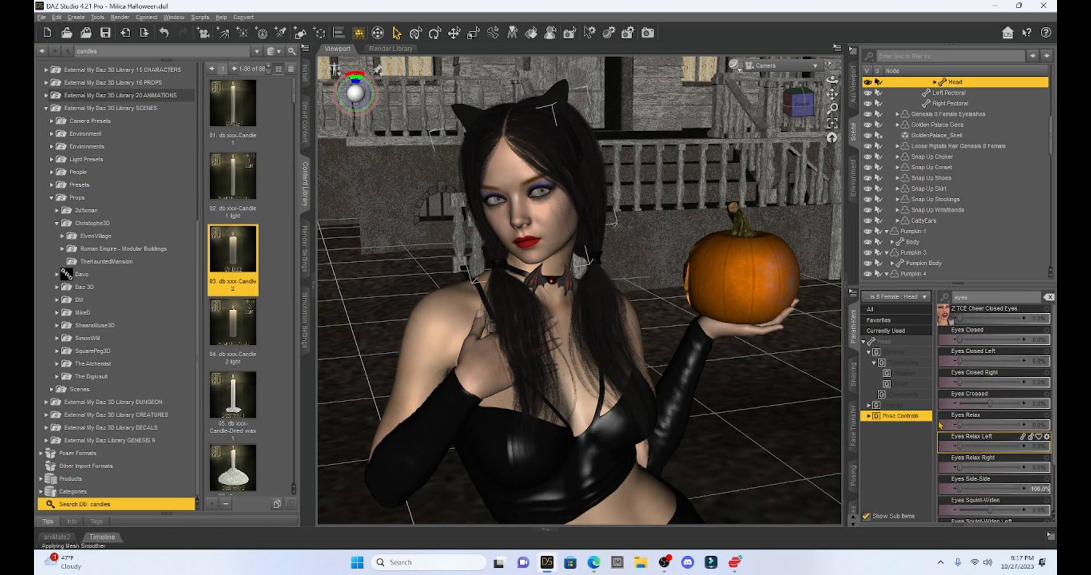
# Give the face a smile with Z TCE Smile 2 at 100% and Mouth Smile Open at about 66%, viewed through Camera (2).
pyautogui.moveTo(973, 298); pyautogui.dragTo(945, 299)
pyautogui.press('BackSpace')
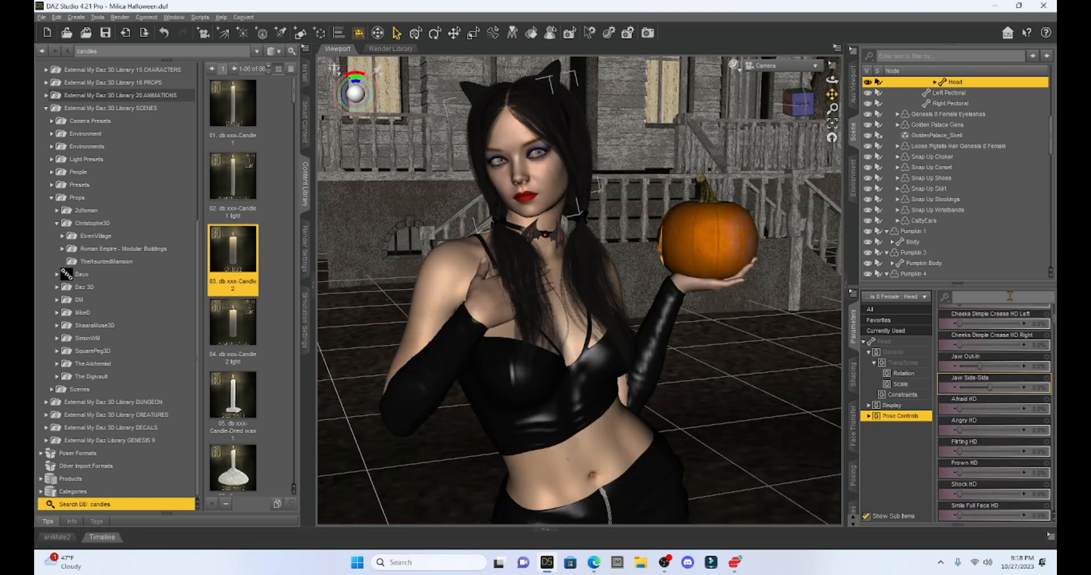
pyautogui.write('smile')
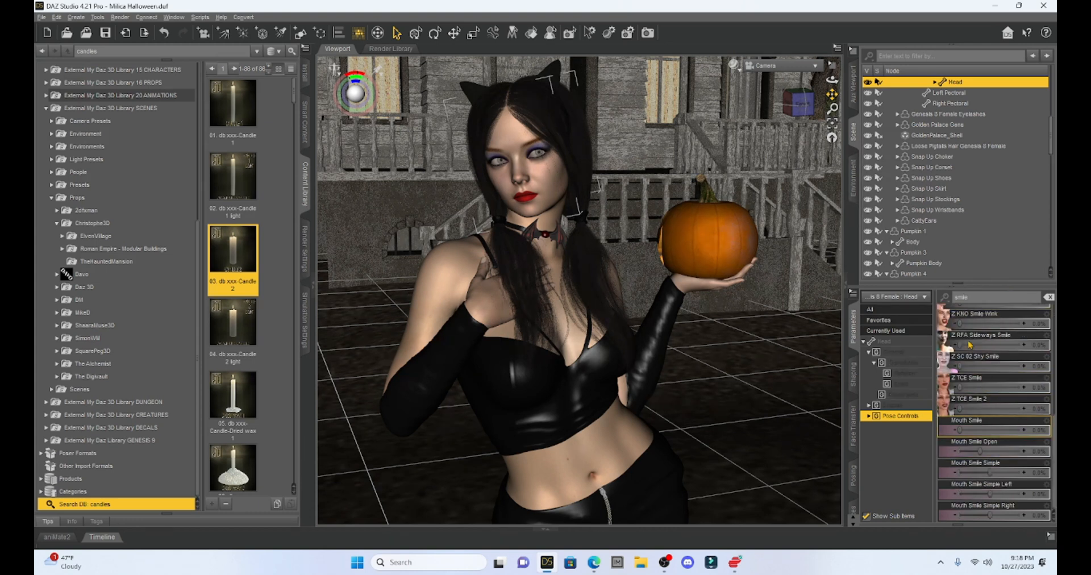
pyautogui.moveTo(991, 411); pyautogui.dragTo(1021, 440)
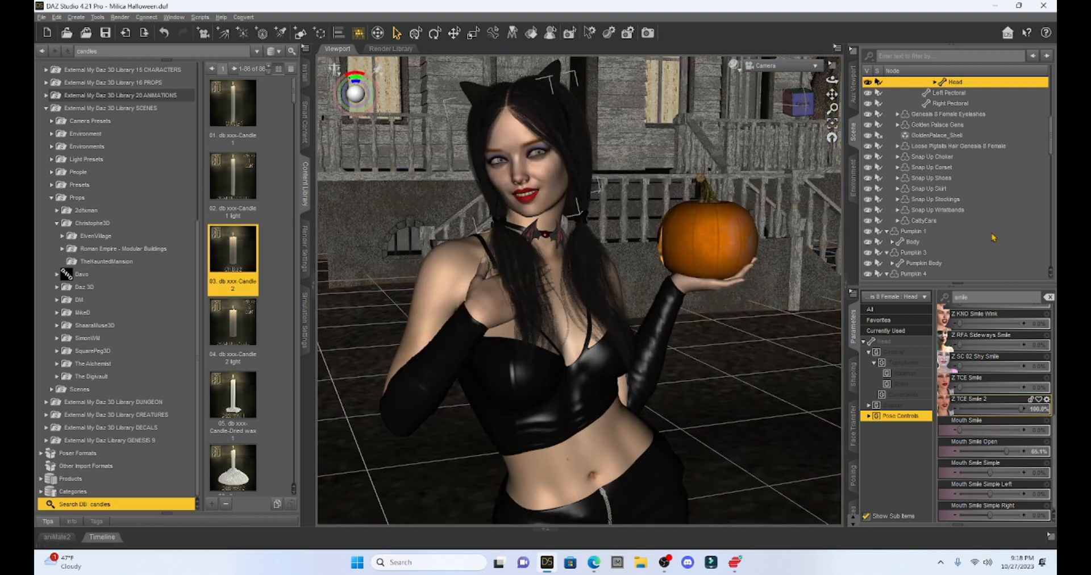
pyautogui.click(802, 66)
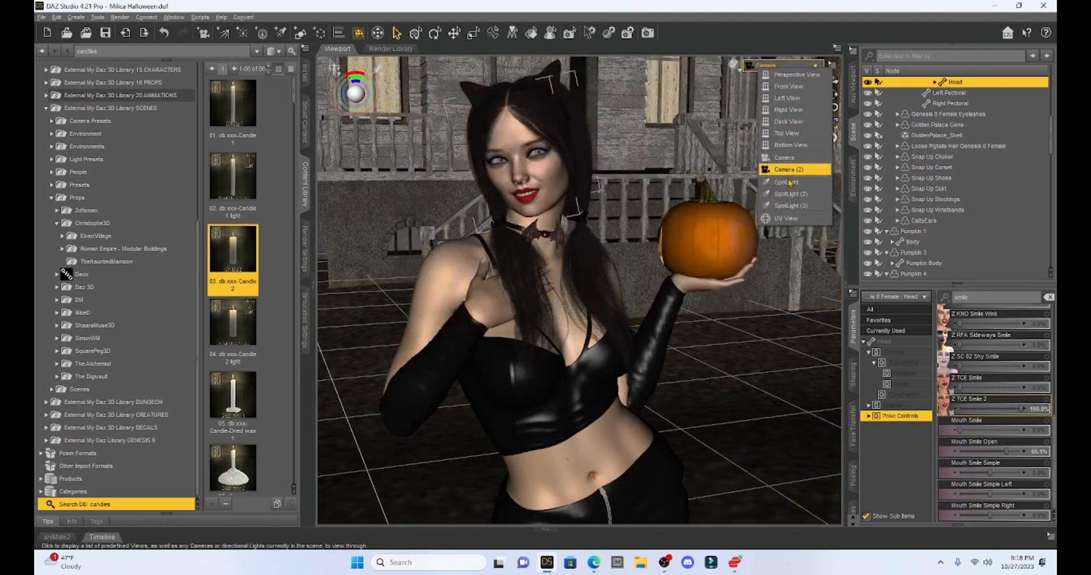
pyautogui.click(786, 170)
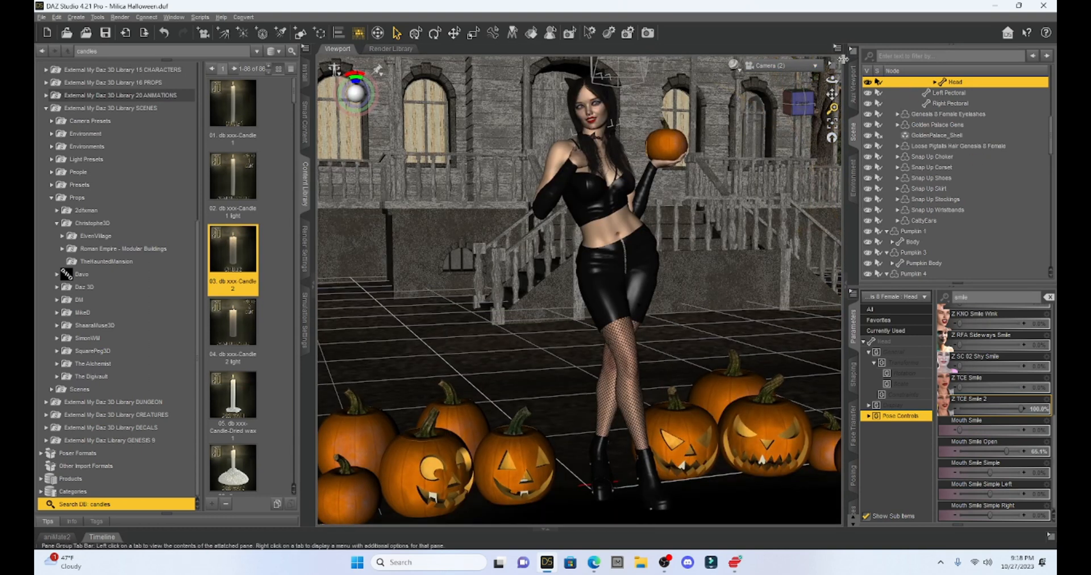
# Look through the first SpotLight, show its photometric parameters without a filter, and open its Luminous Flux value for editing.
pyautogui.click(809, 66)
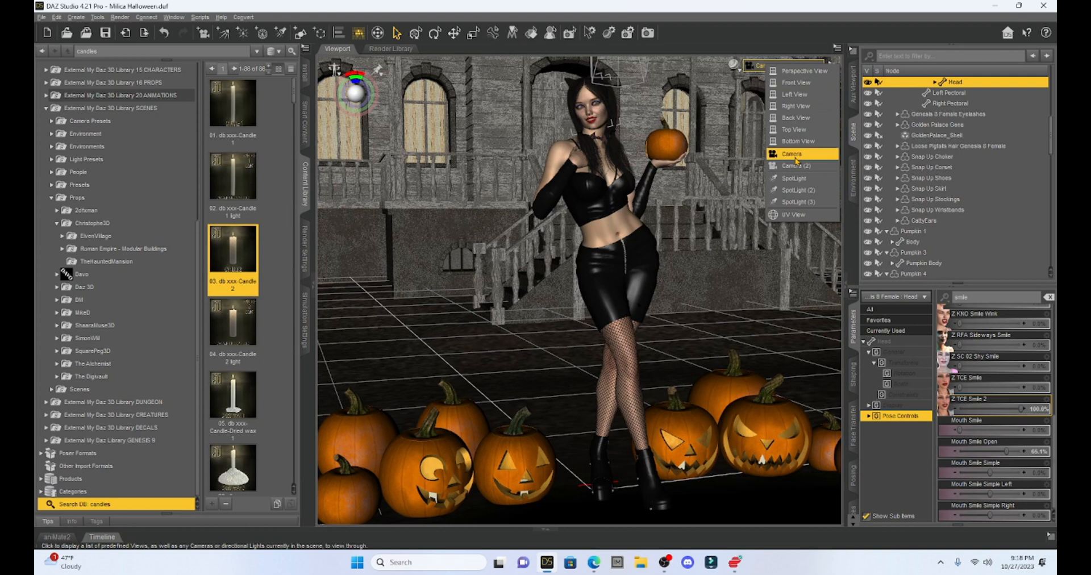
pyautogui.click(794, 178)
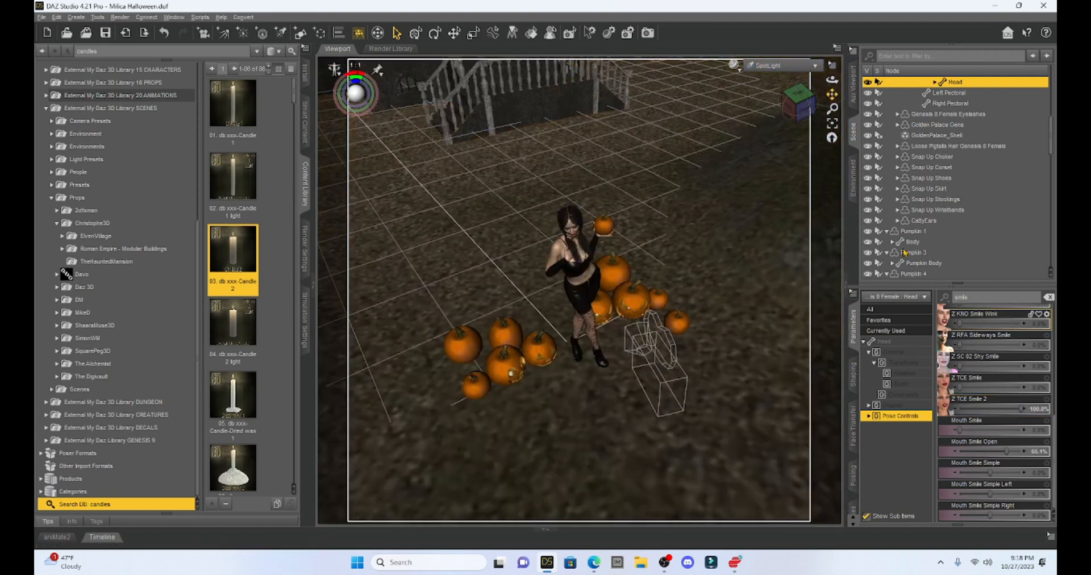
pyautogui.scroll(10, 953, 192)
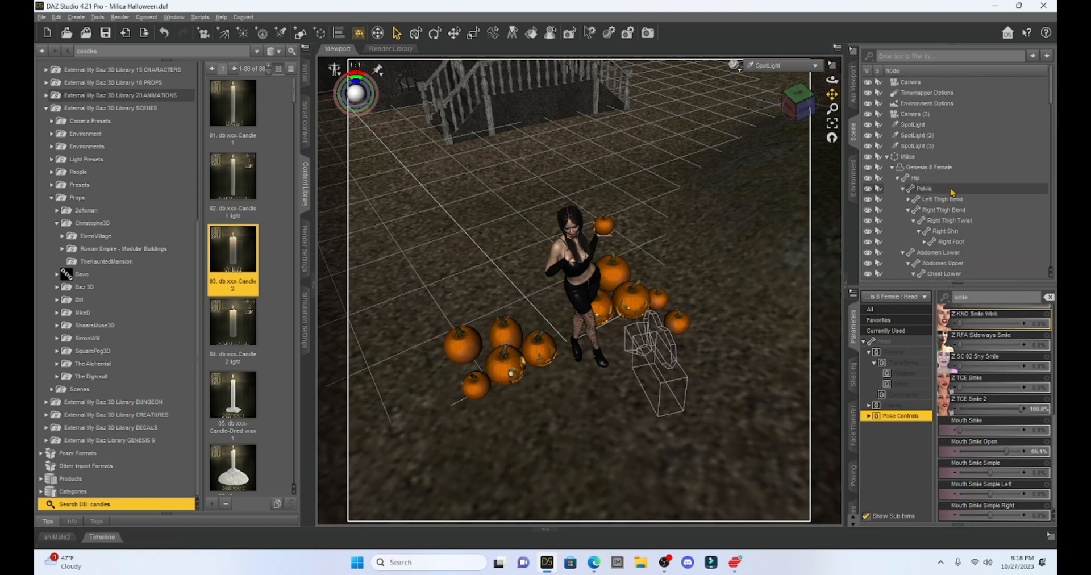
pyautogui.click(908, 124)
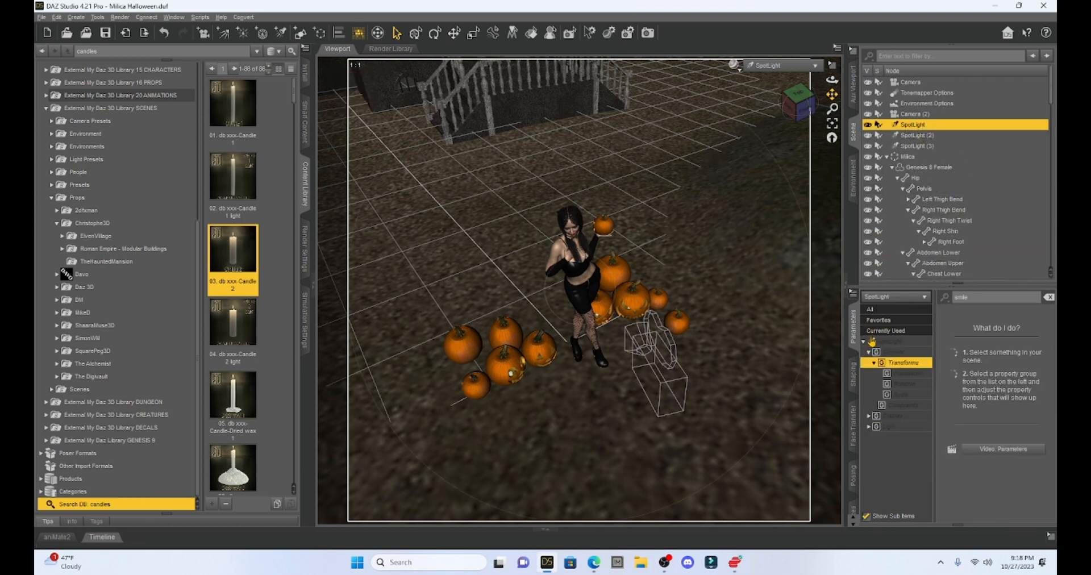
pyautogui.doubleClick(974, 294)
pyautogui.press('BackSpace')
pyautogui.click(869, 426)
pyautogui.click(900, 459)
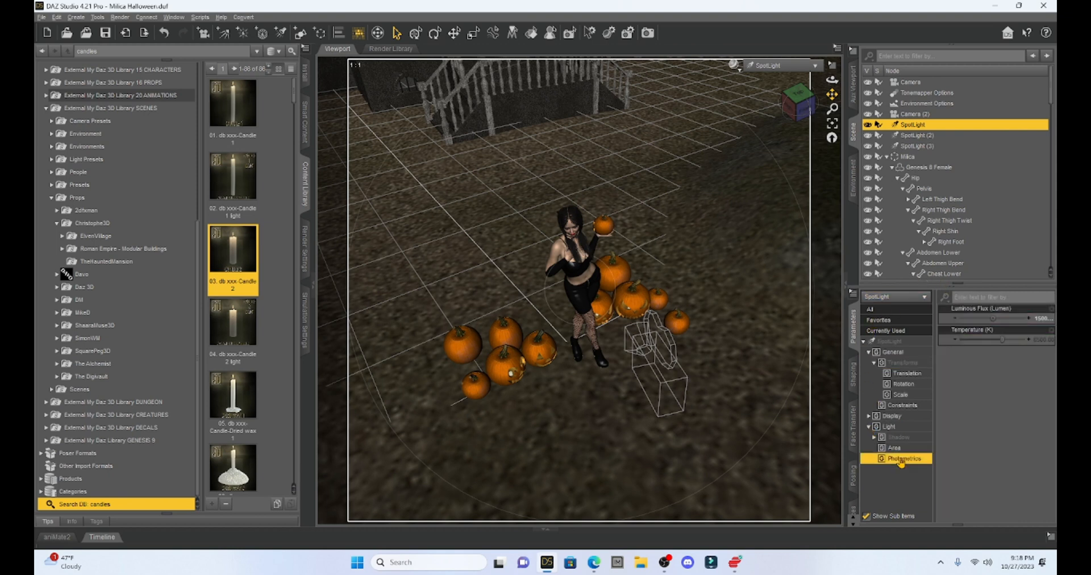
pyautogui.click(1042, 318)
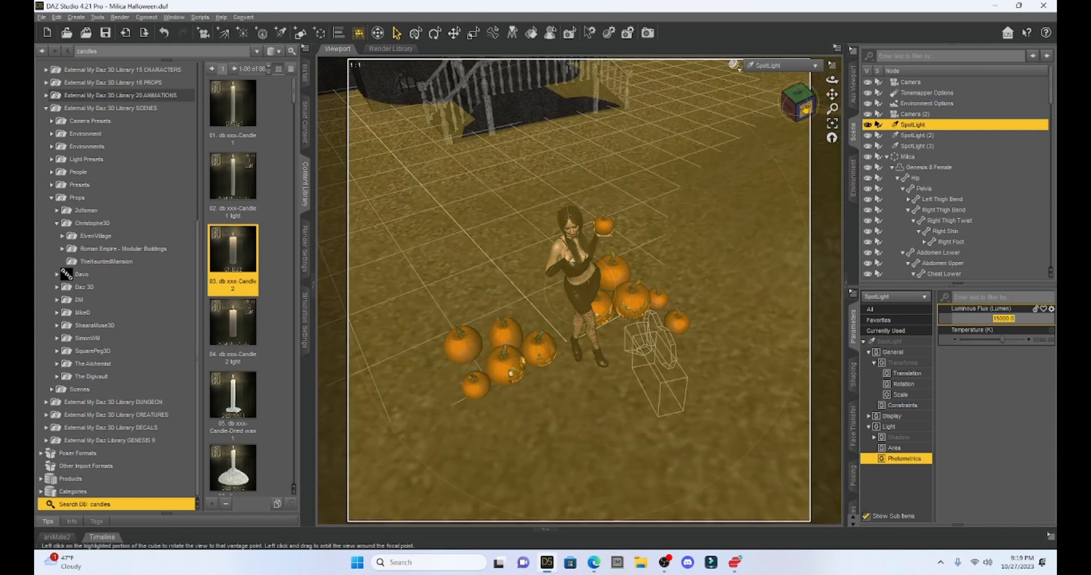
# Swing the spotlight to a lower angle facing the figure and mansion, and set its Temperature to 3000 K.
pyautogui.moveTo(807, 108); pyautogui.dragTo(825, 72)
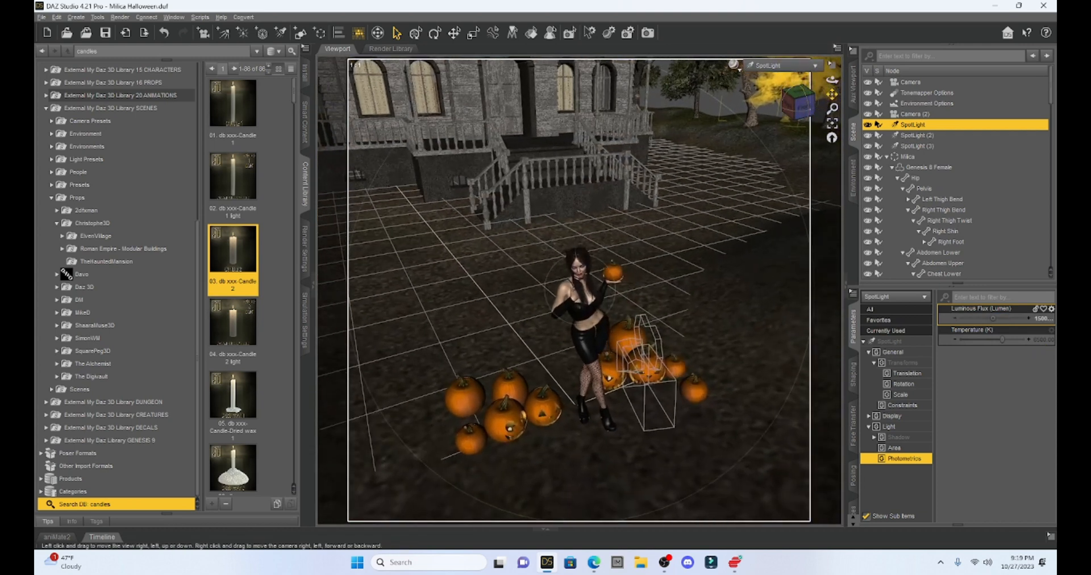
pyautogui.click(1039, 340)
pyautogui.write('3000')
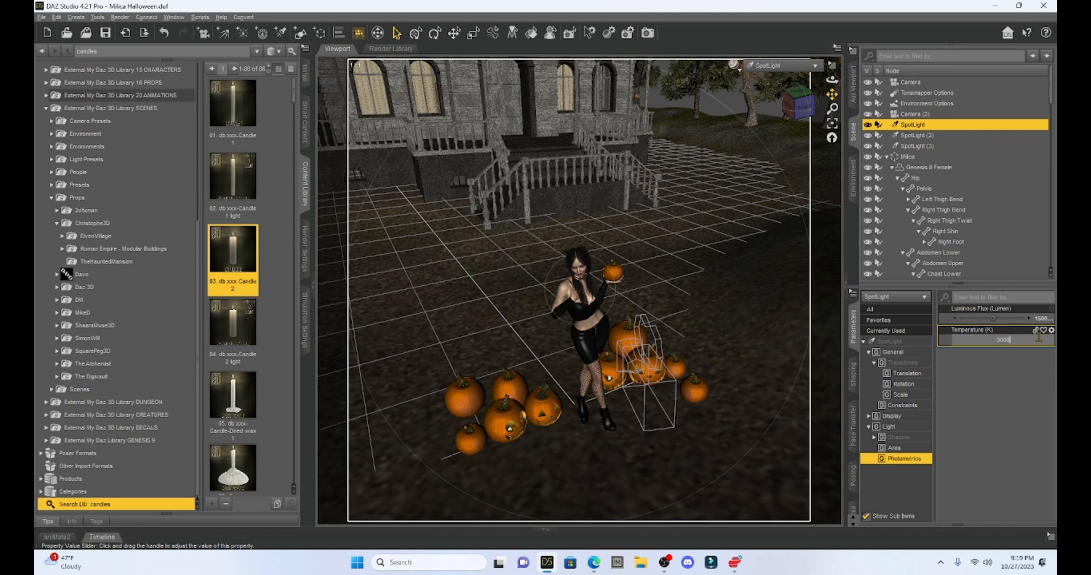
# Look through SpotLight (2) and swing it down to a low angle facing the figure and the autumn trees.
pyautogui.press('Return')
pyautogui.click(781, 65)
pyautogui.click(796, 202)
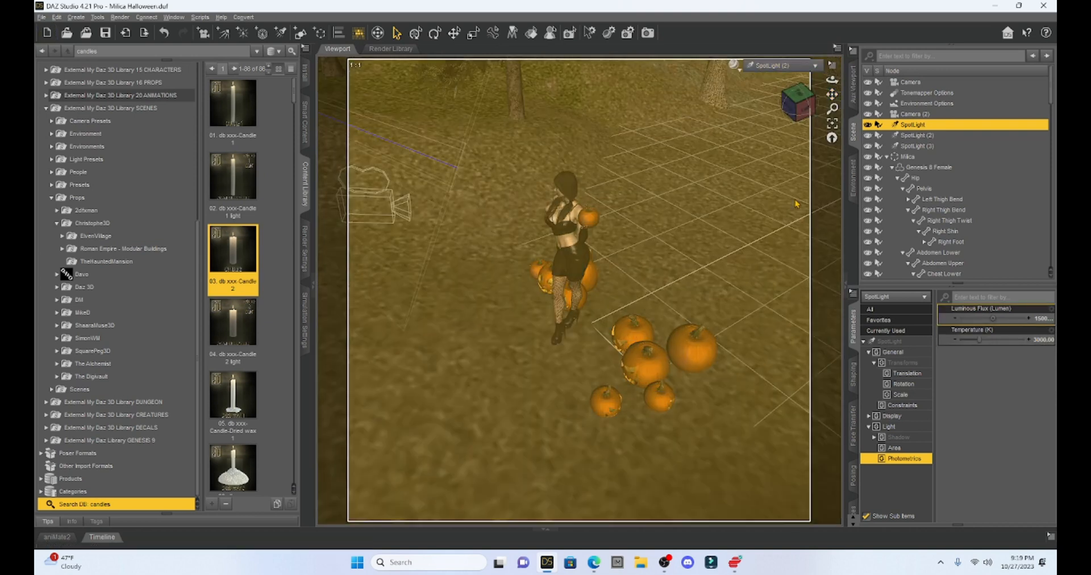
pyautogui.moveTo(809, 107); pyautogui.dragTo(815, 17)
pyautogui.moveTo(810, 109); pyautogui.dragTo(816, 81)
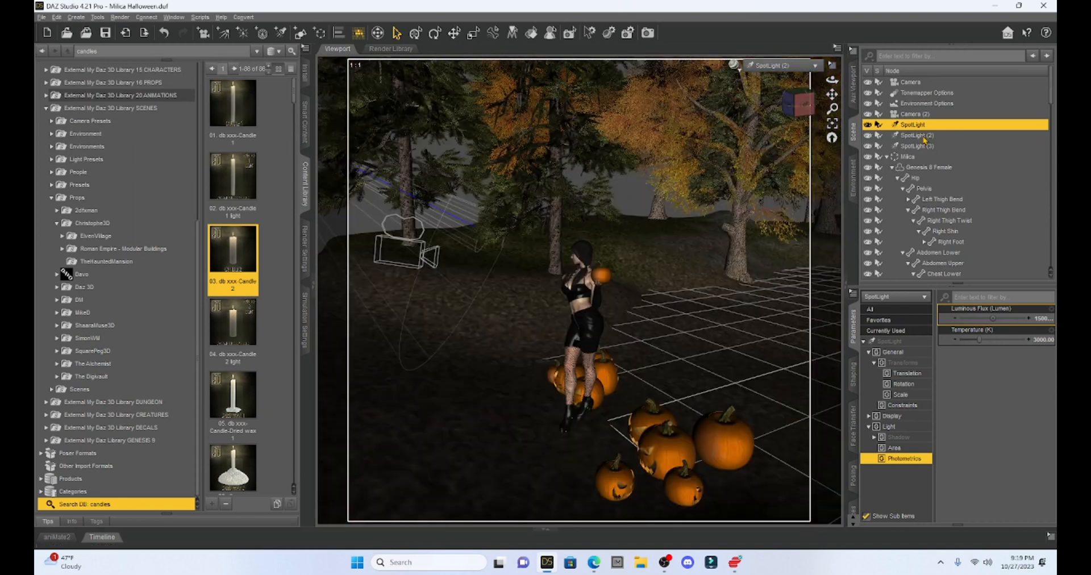
# Set the photometric Temperature of SpotLight (2) to 5000 K.
pyautogui.click(924, 138)
pyautogui.click(1039, 322)
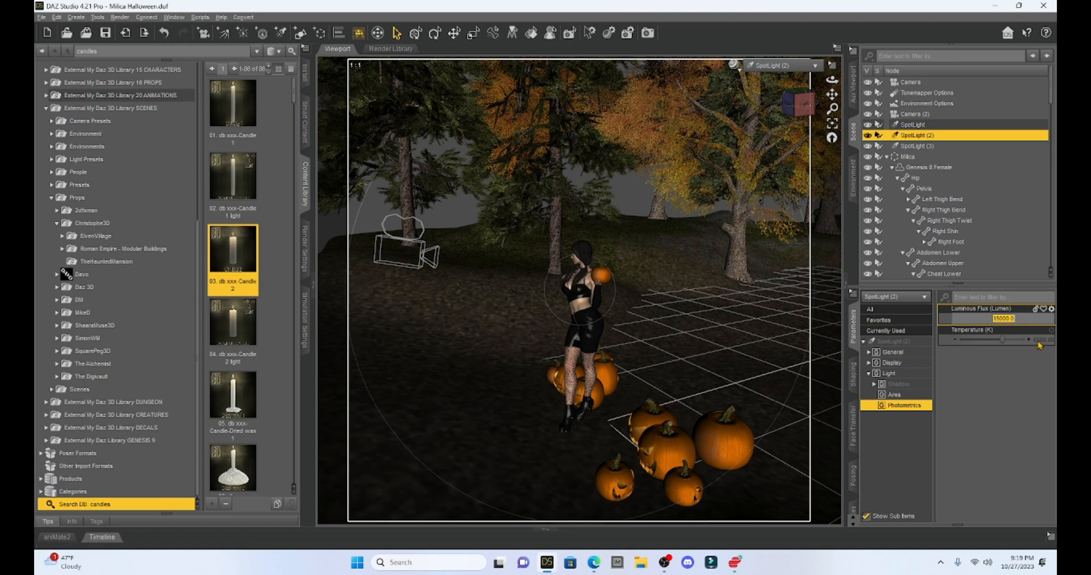
pyautogui.click(1037, 340)
pyautogui.write('5000')
pyautogui.press('Return')
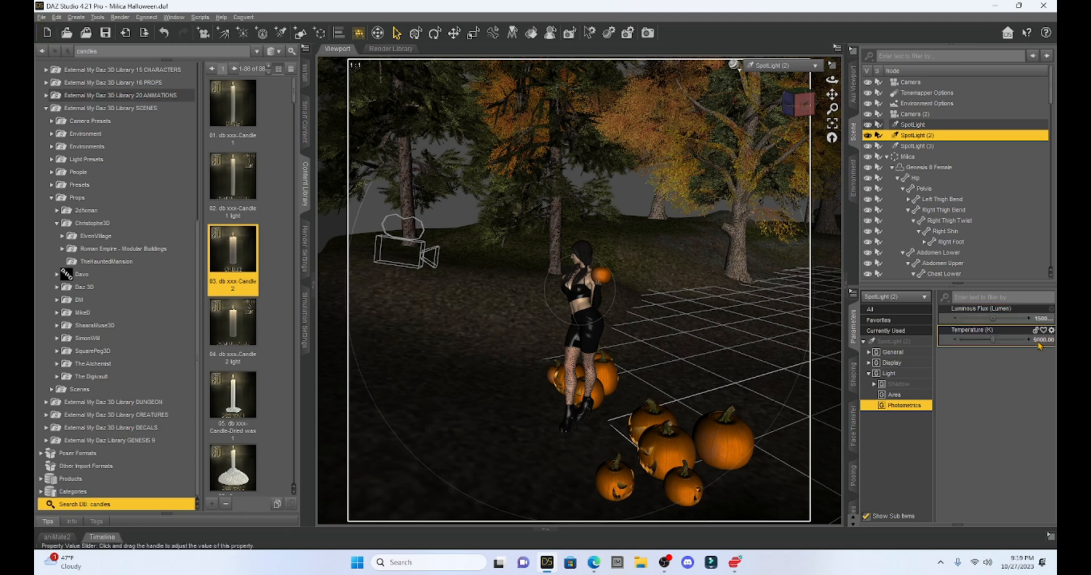
# Look through SpotLight (3) and swing it down to a low angle facing the figure and the mansion front.
pyautogui.click(781, 65)
pyautogui.click(805, 207)
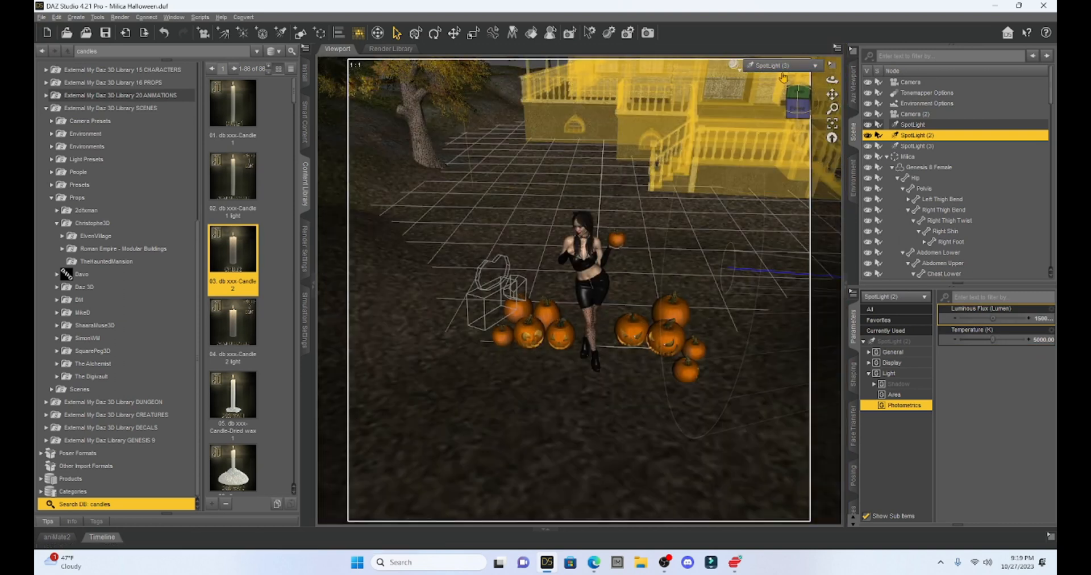
pyautogui.click(781, 66)
pyautogui.click(779, 181)
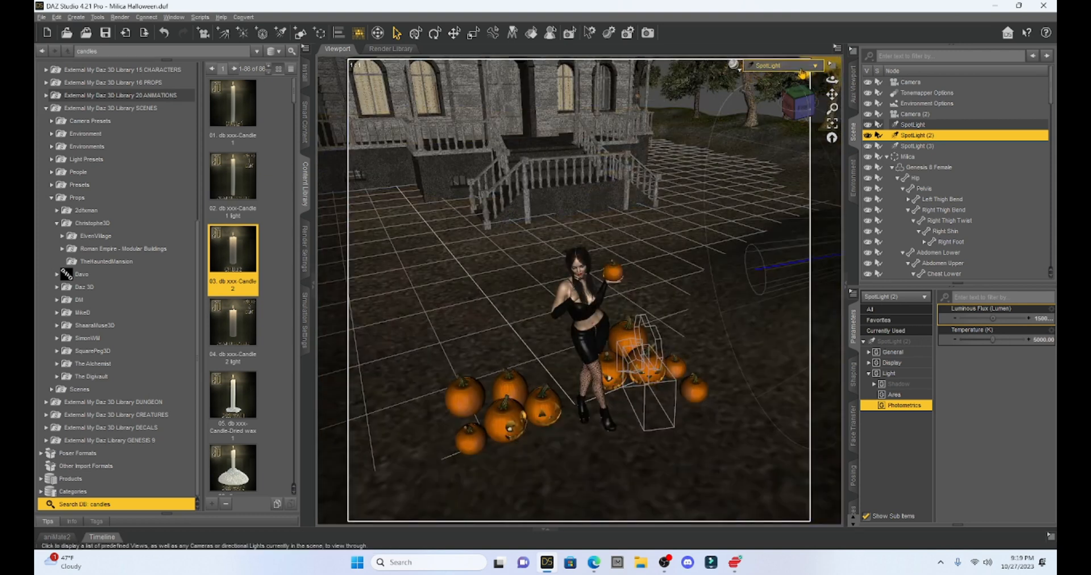
pyautogui.click(781, 65)
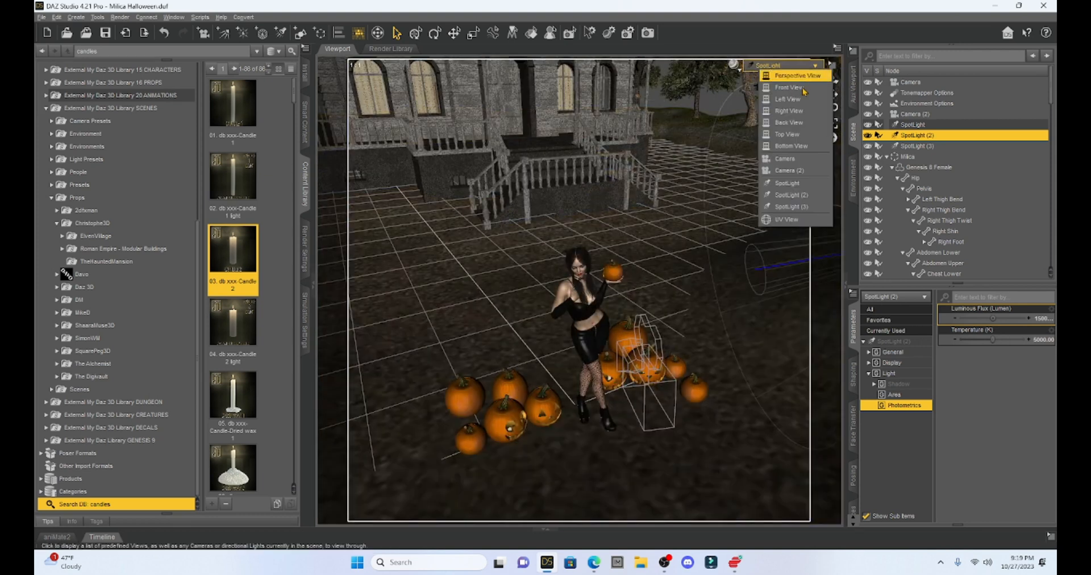
pyautogui.click(814, 207)
pyautogui.moveTo(796, 97); pyautogui.dragTo(832, 58)
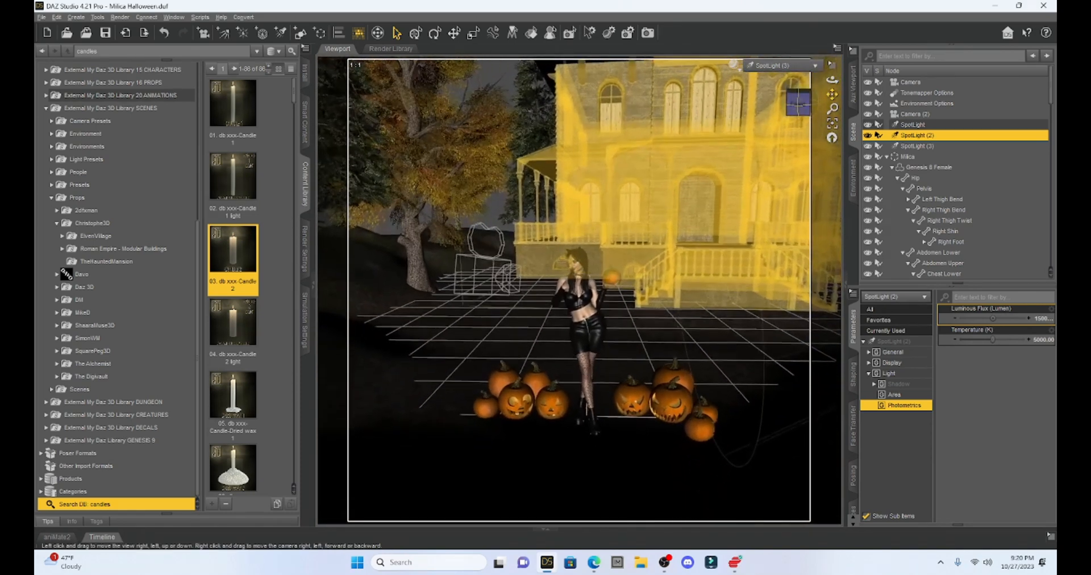
# Set the photometric Temperature of SpotLight (3) to 4000 K.
pyautogui.click(1020, 318)
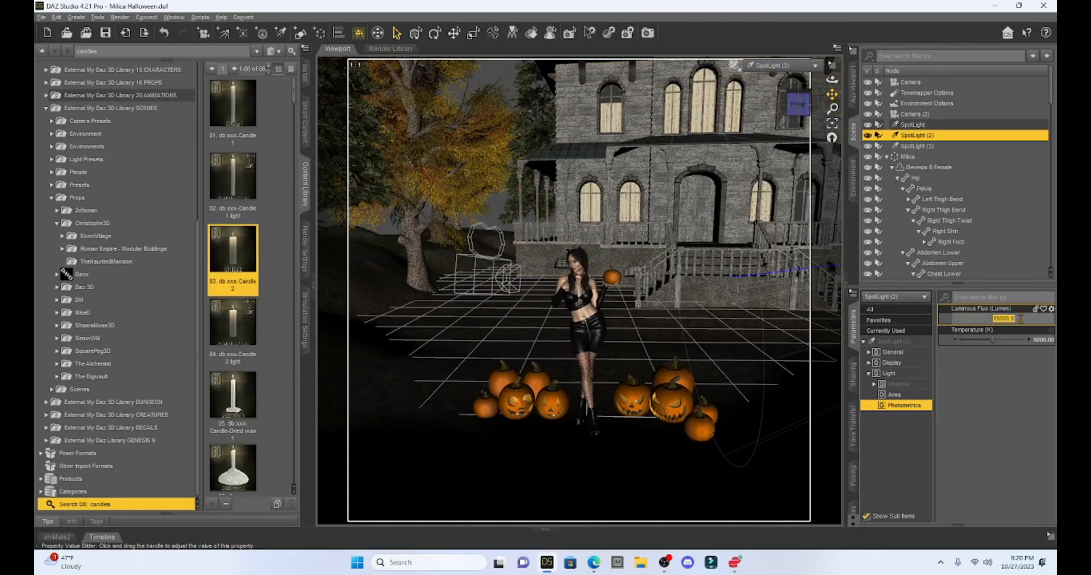
pyautogui.click(1044, 343)
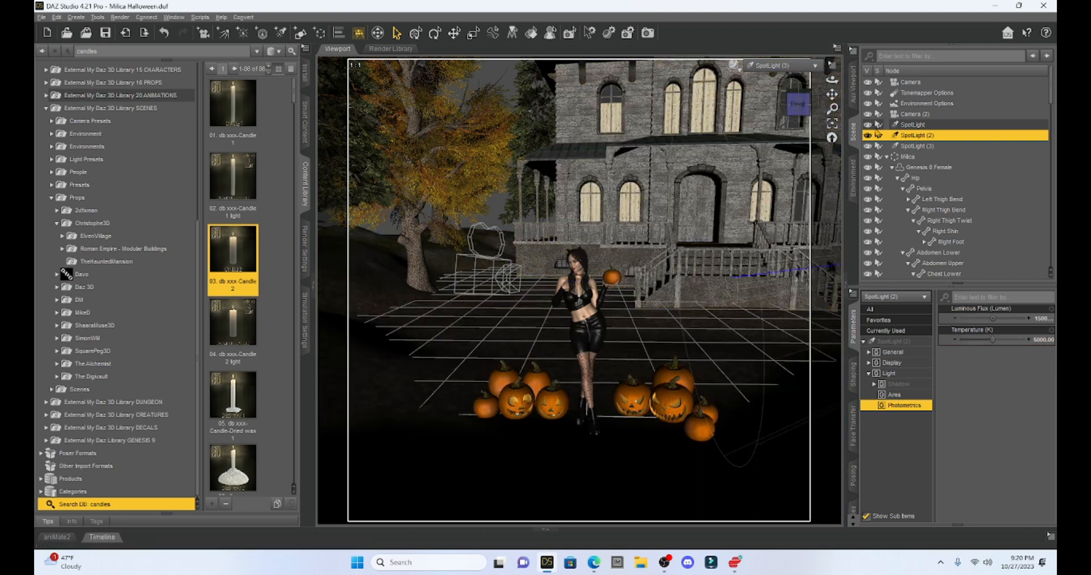
pyautogui.click(909, 147)
pyautogui.click(1040, 319)
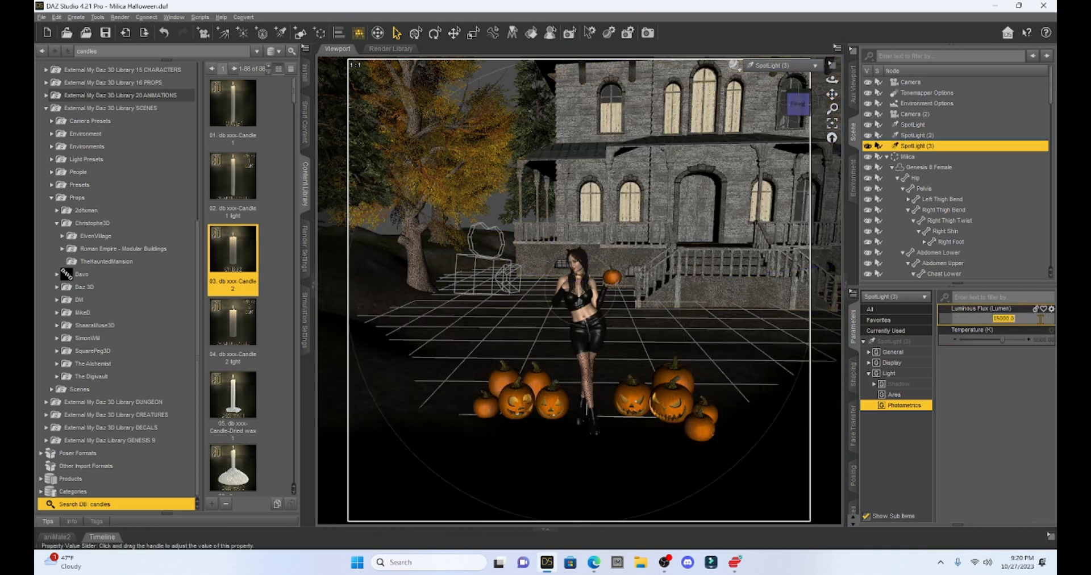
pyautogui.click(1041, 342)
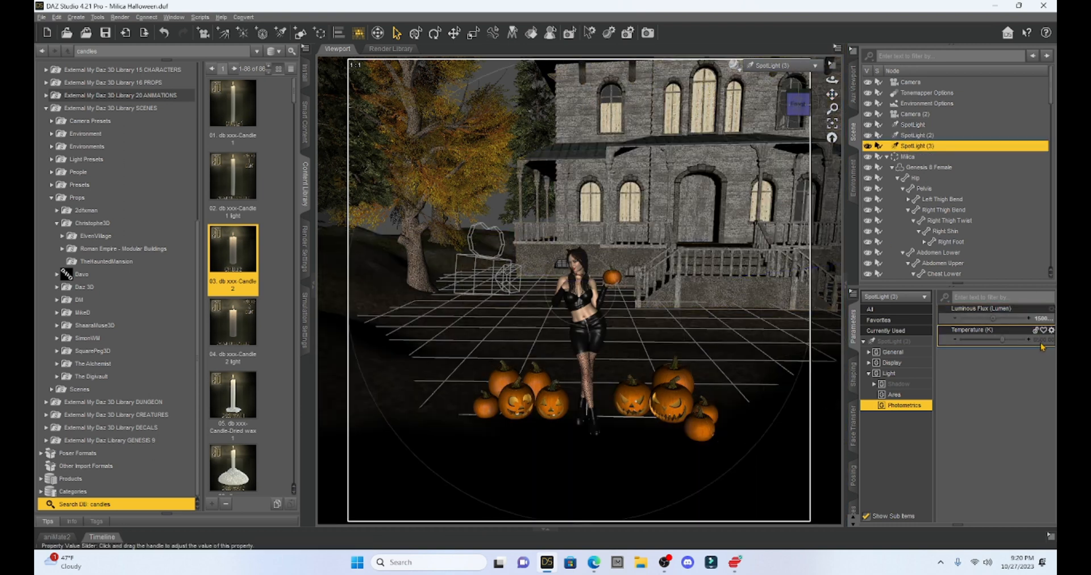
pyautogui.click(1040, 341)
pyautogui.write('4000')
pyautogui.press('Return')
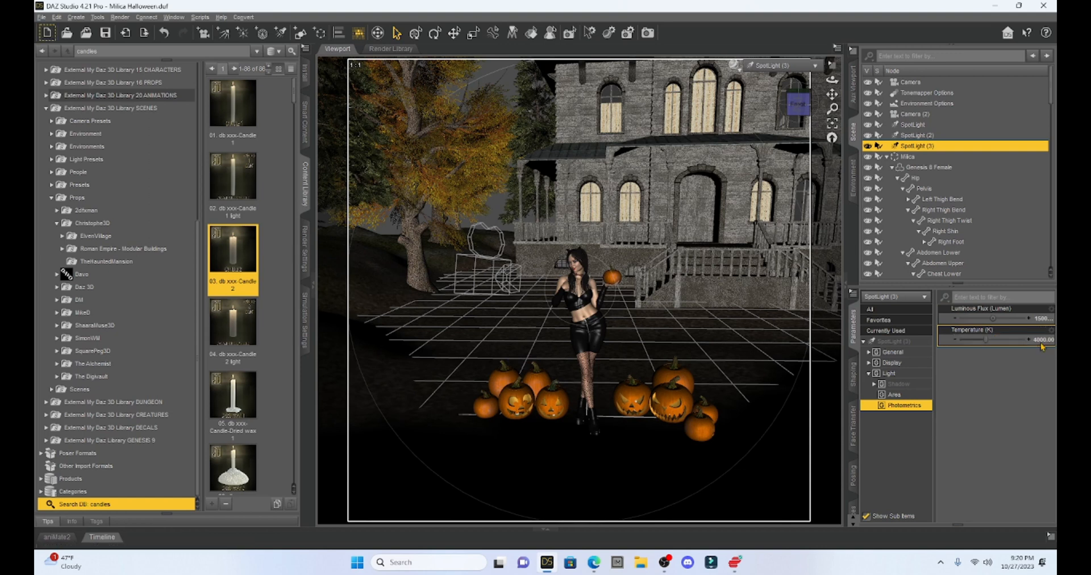
# Preview the lighting through Camera (2) with the NVIDIA Iray draw style.
pyautogui.click(784, 65)
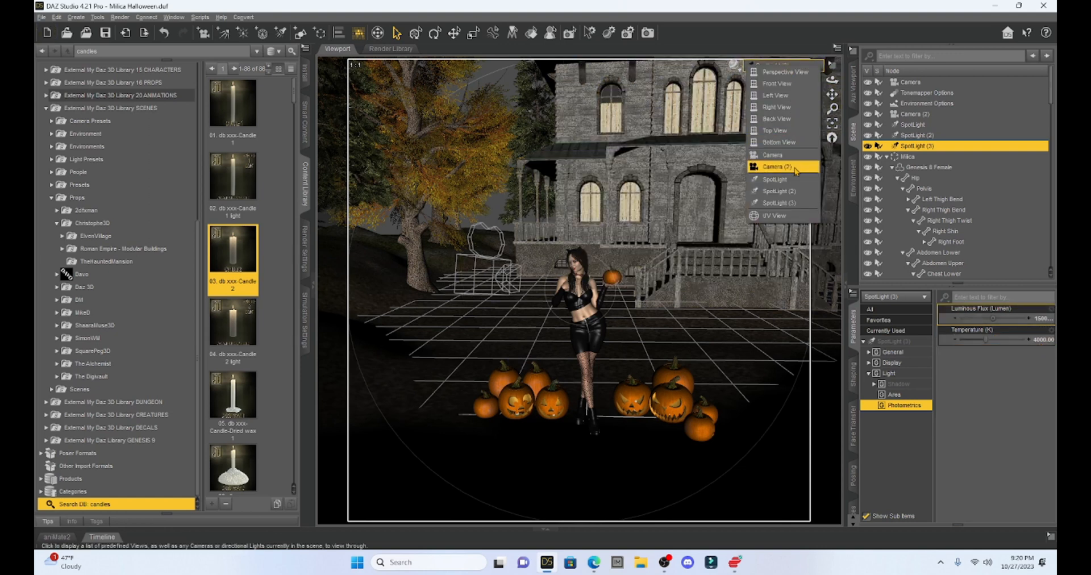
pyautogui.click(797, 170)
pyautogui.click(733, 64)
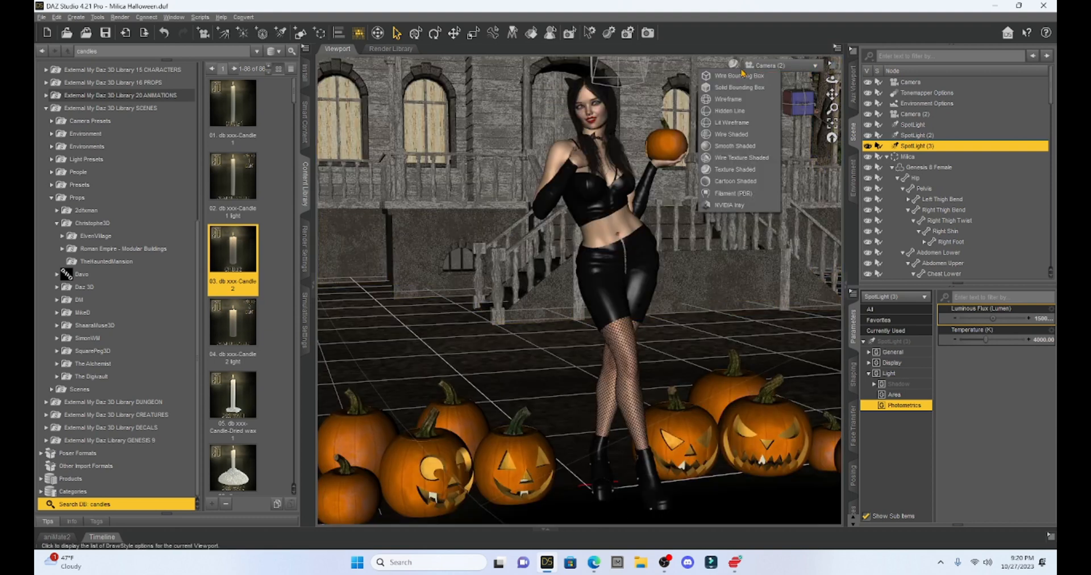
pyautogui.click(750, 205)
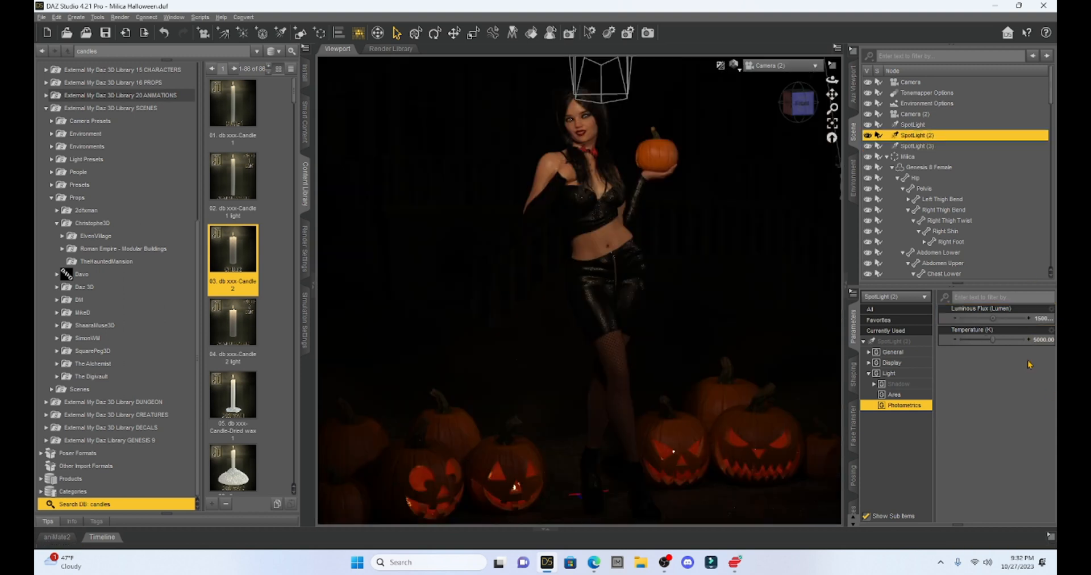
pyautogui.click(789, 66)
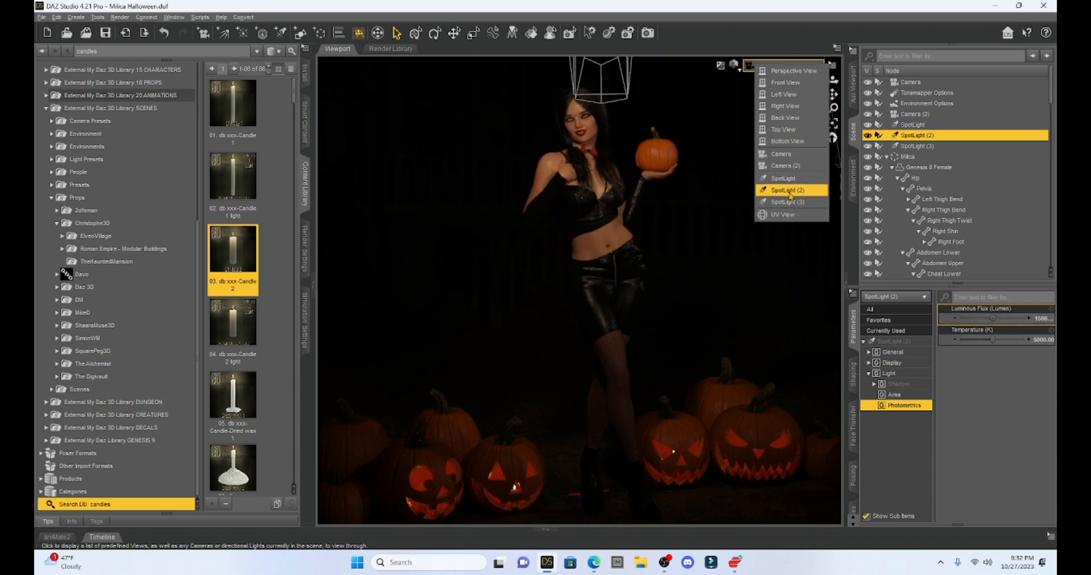
pyautogui.click(986, 221)
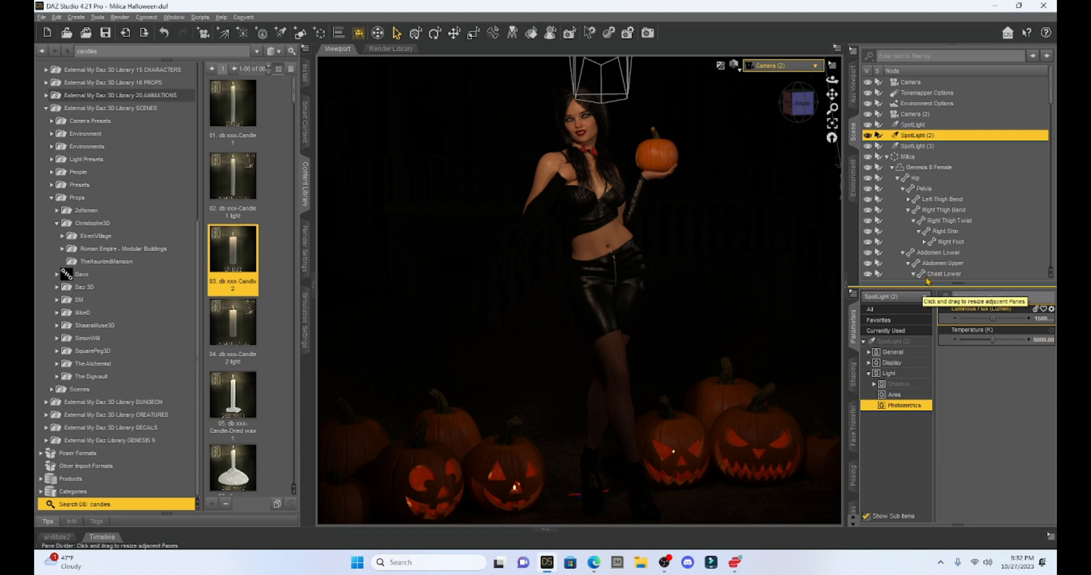
# Try the Dome and Scene, Sun-Sky Only and Dome Only environment modes in the Iray preview, and return to Scene Only.
pyautogui.click(913, 104)
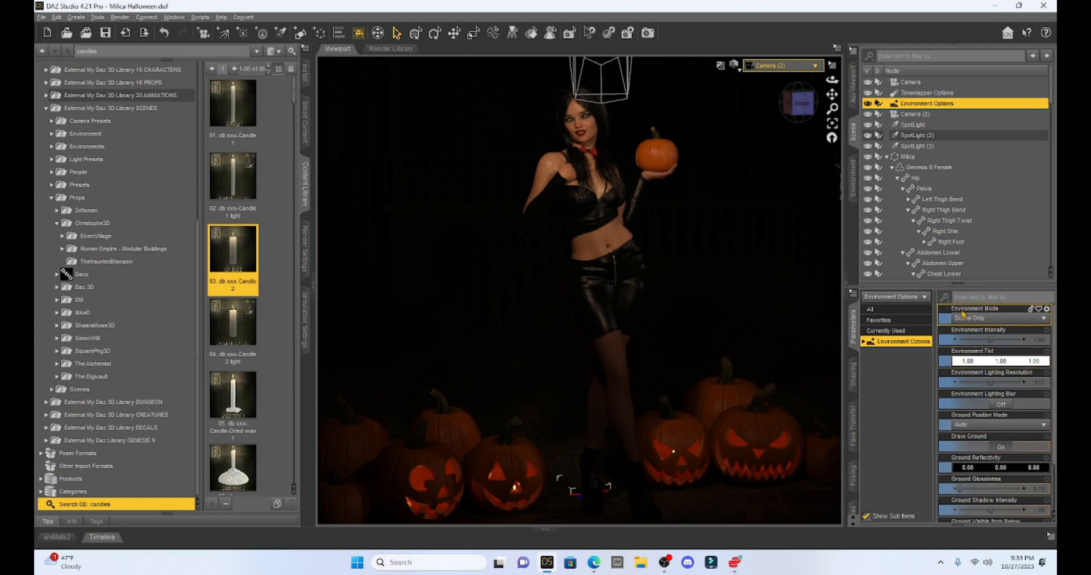
pyautogui.click(992, 319)
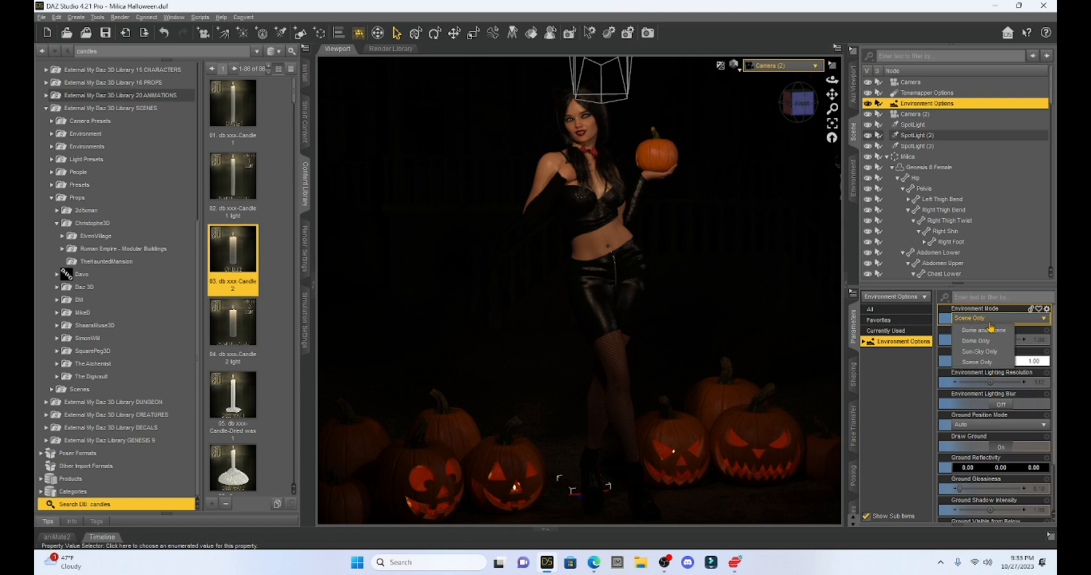
pyautogui.click(989, 331)
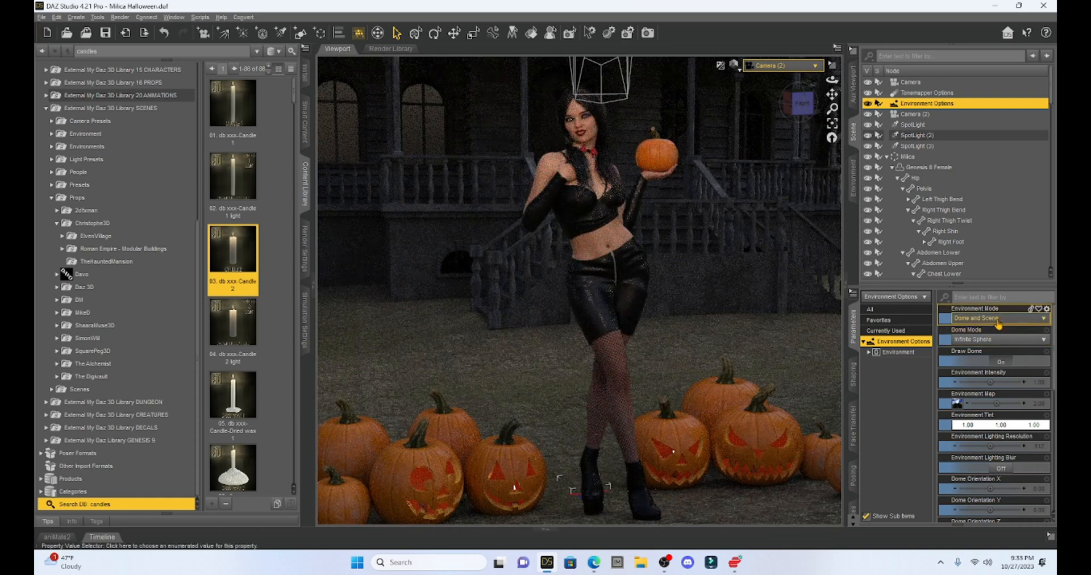
pyautogui.click(998, 320)
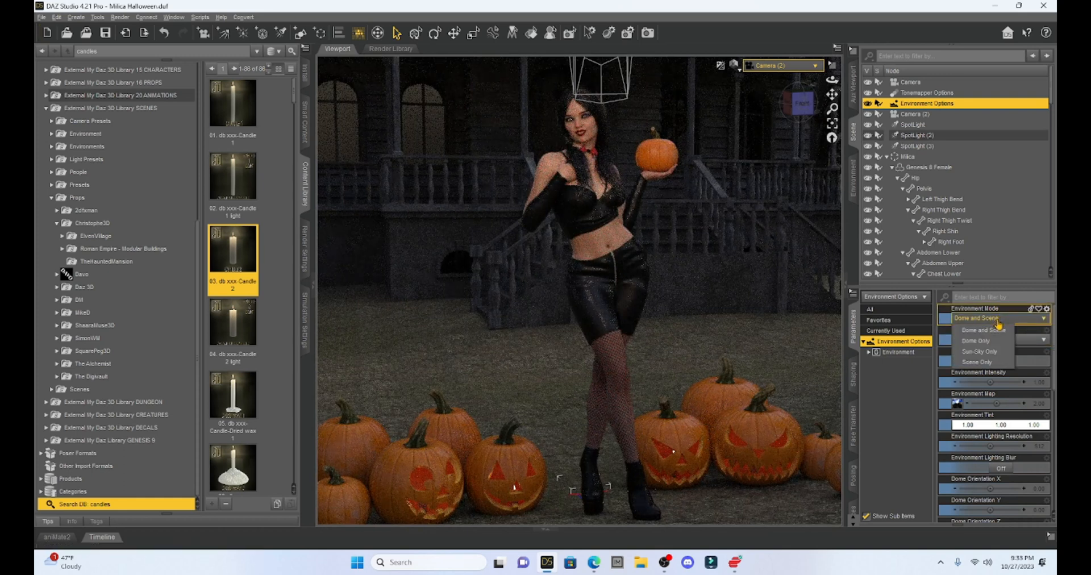
pyautogui.click(999, 352)
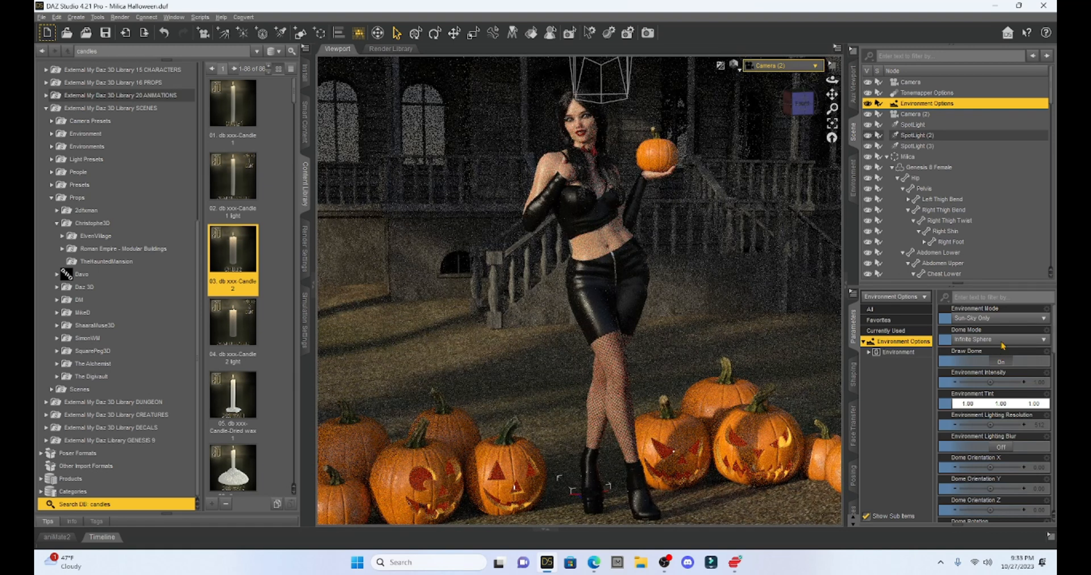
pyautogui.click(1002, 319)
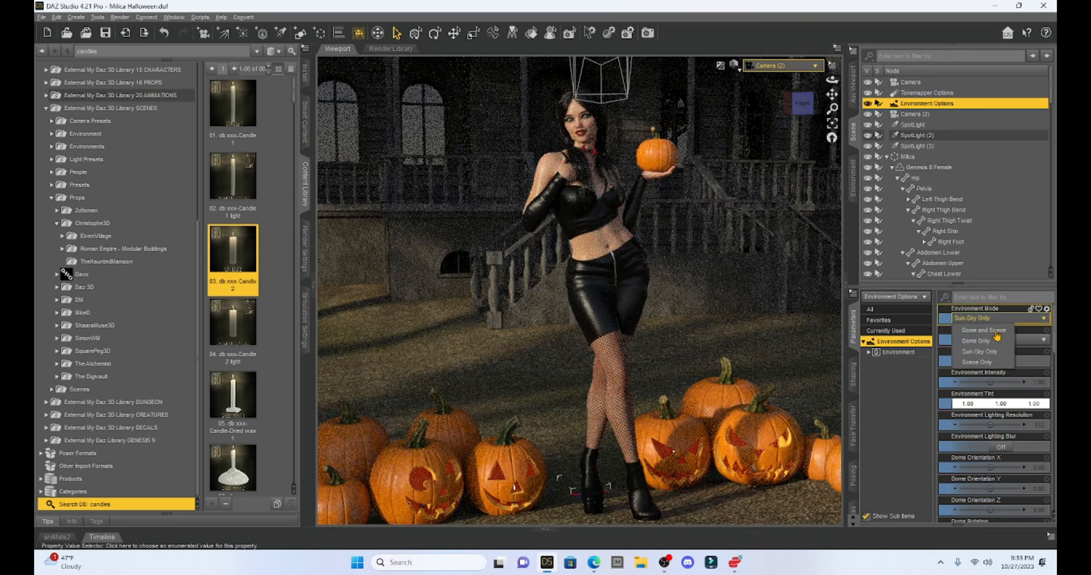
pyautogui.click(991, 341)
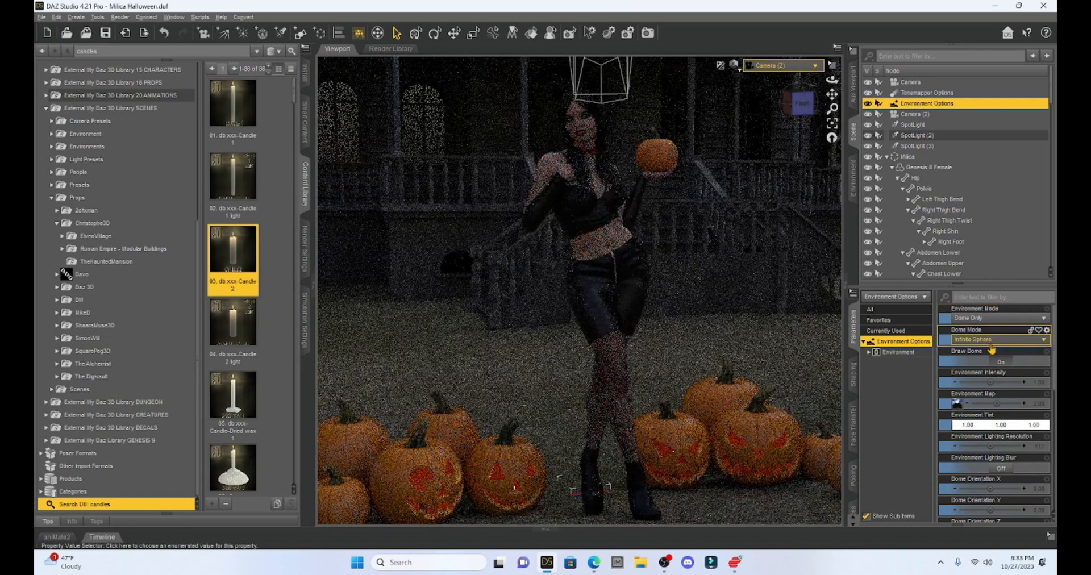
pyautogui.click(996, 318)
pyautogui.click(985, 362)
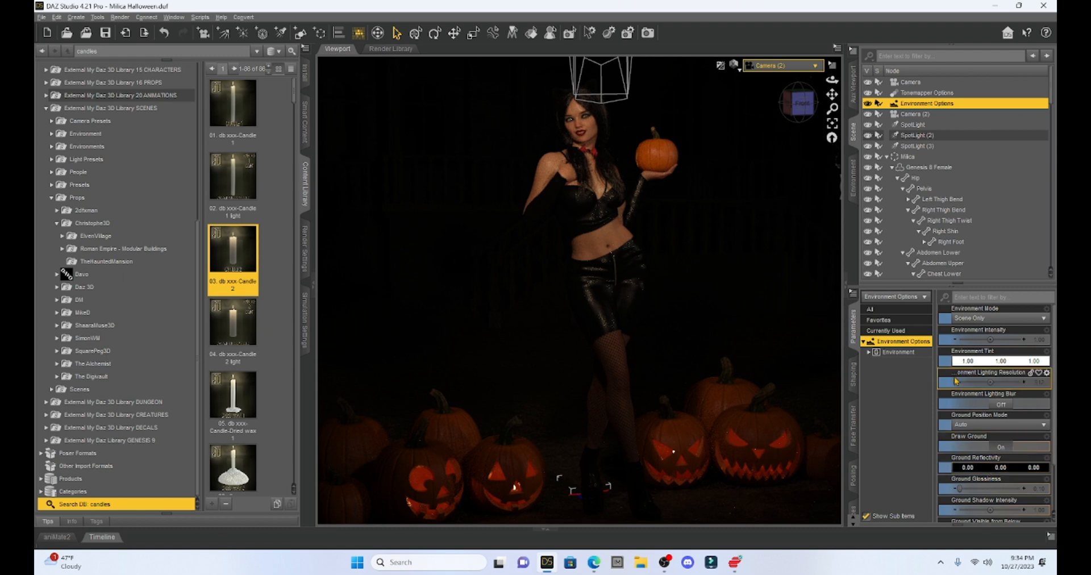
# Set the Flame surface's emission Luminance to 8000 on db xxx-Candle 2 and its copies.
pyautogui.scroll(-10, 913, 218)
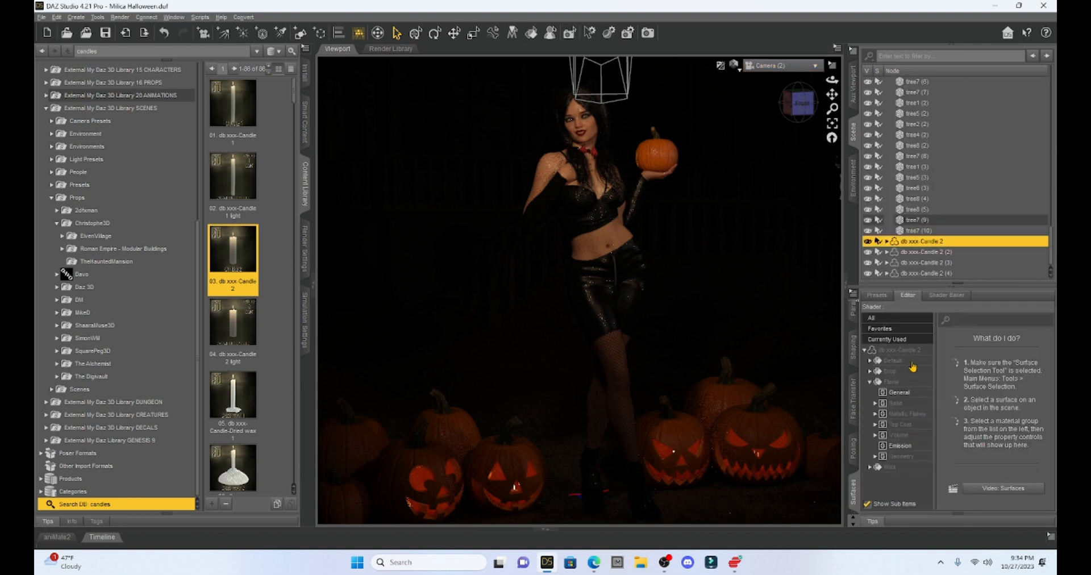
pyautogui.click(902, 447)
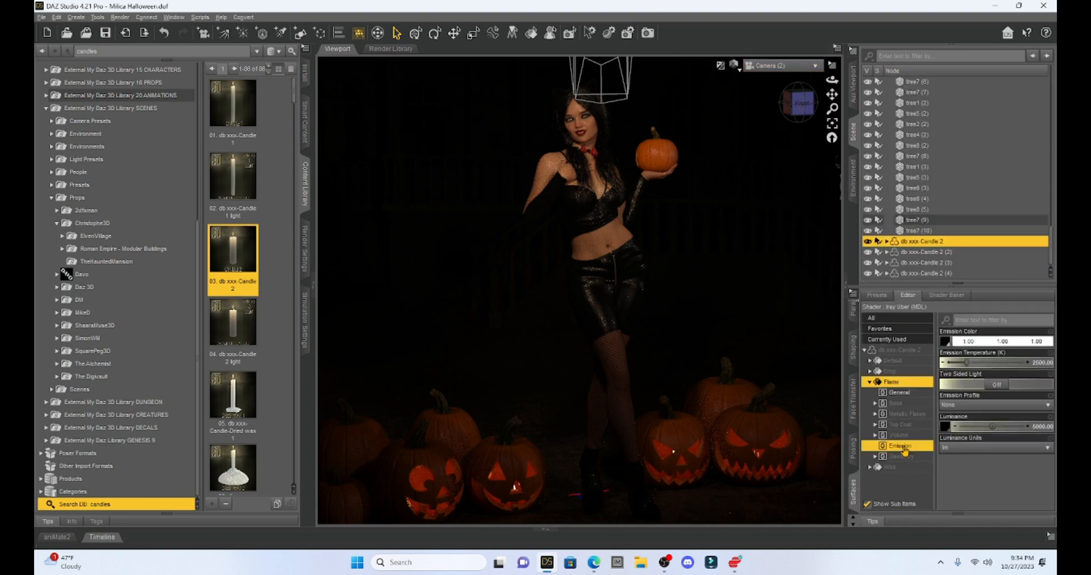
pyautogui.click(1041, 426)
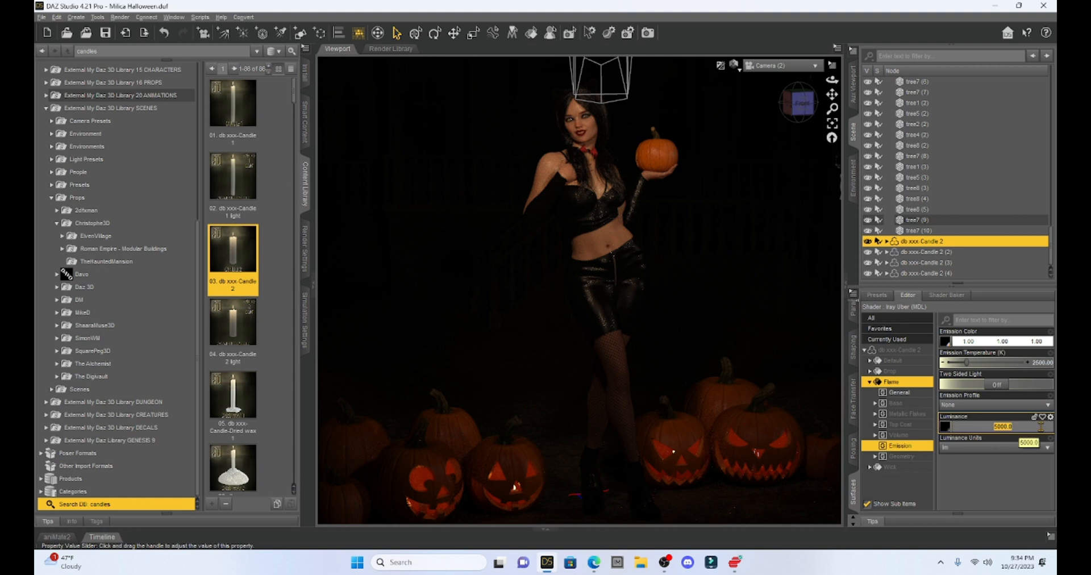
pyautogui.write('8000')
pyautogui.press('Return')
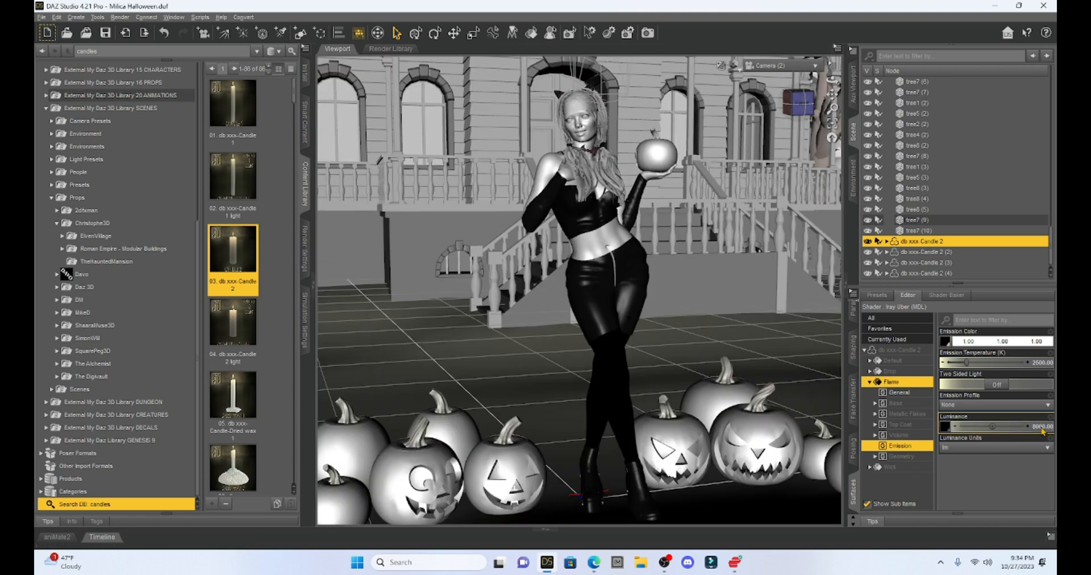
pyautogui.click(931, 254)
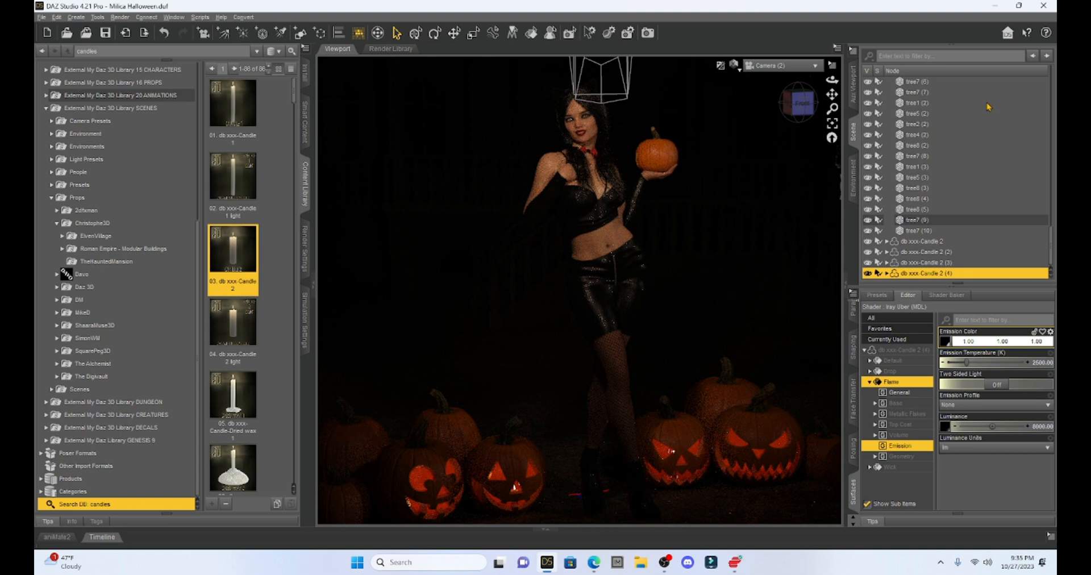
# Return the viewport to Texture Shaded and create a sphere primitive 1 m in diameter at the world center.
pyautogui.click(735, 65)
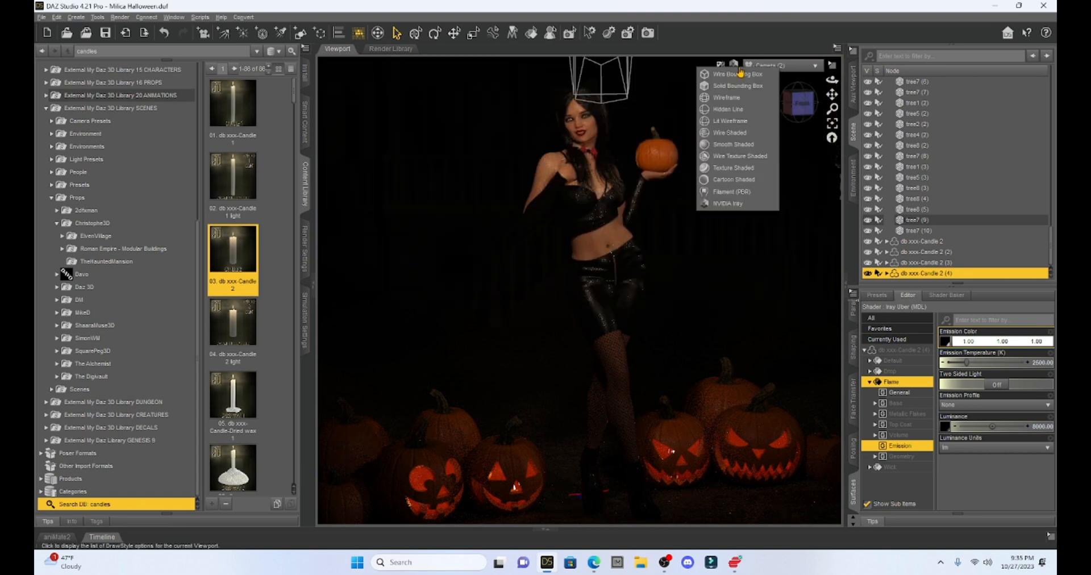
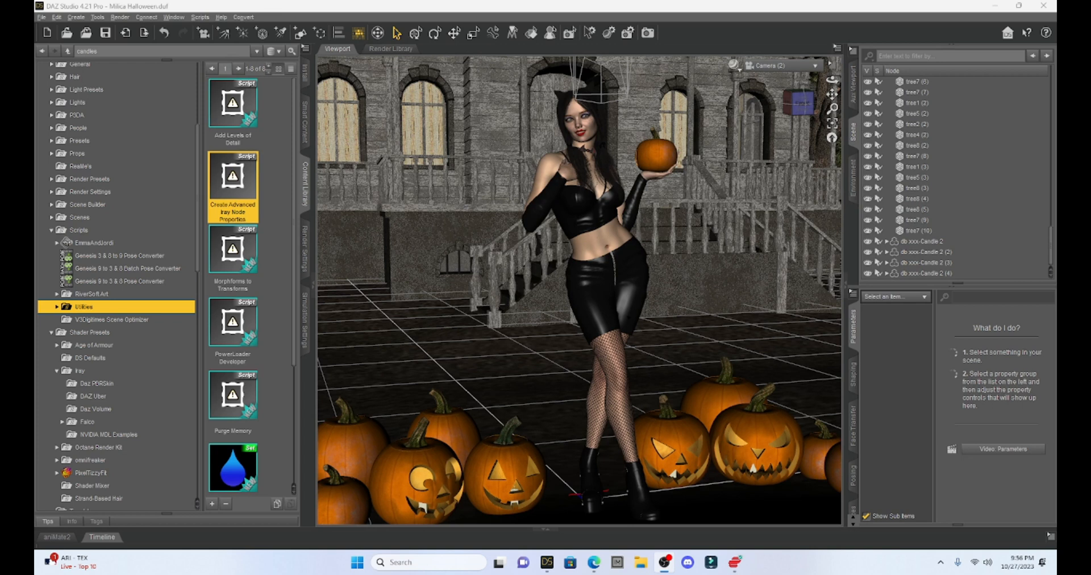
pyautogui.click(299, 33)
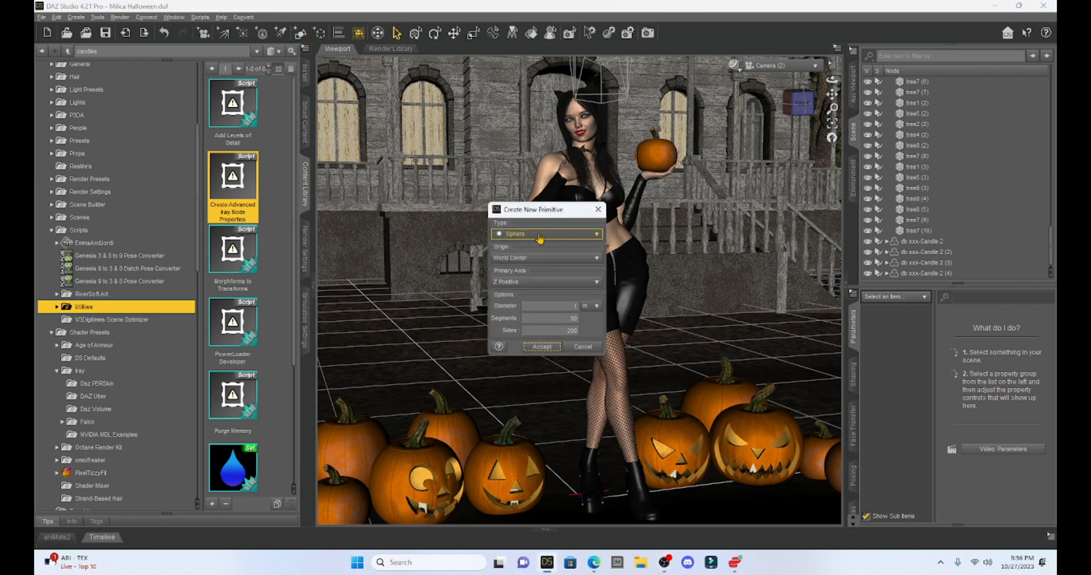
pyautogui.click(548, 345)
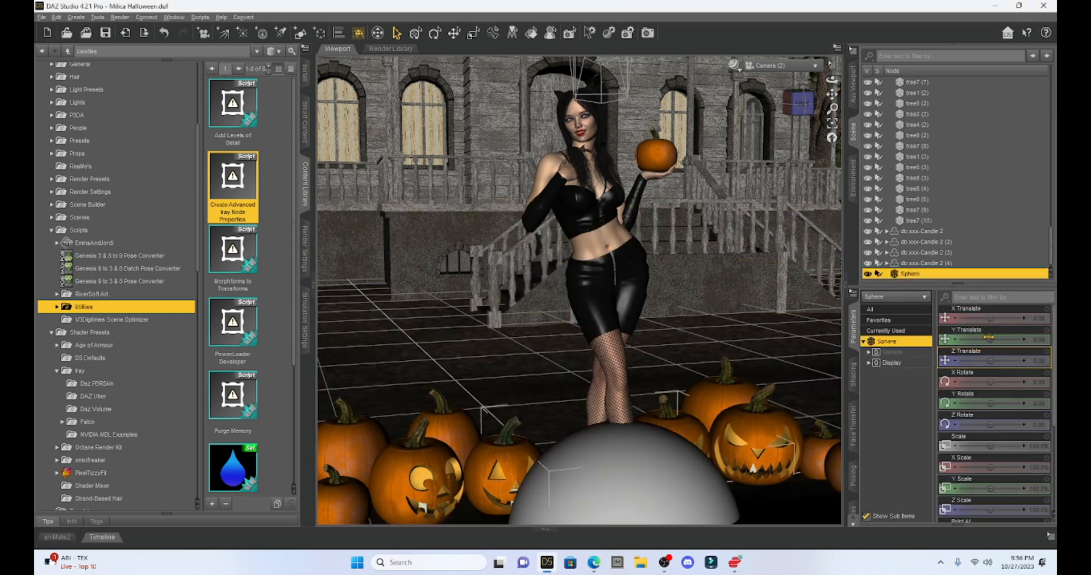
# Move the sphere to about Y 123 and Z -282, and apply the Iray DAZ Uber Emissive shader to its surface.
pyautogui.moveTo(987, 339); pyautogui.dragTo(972, 360)
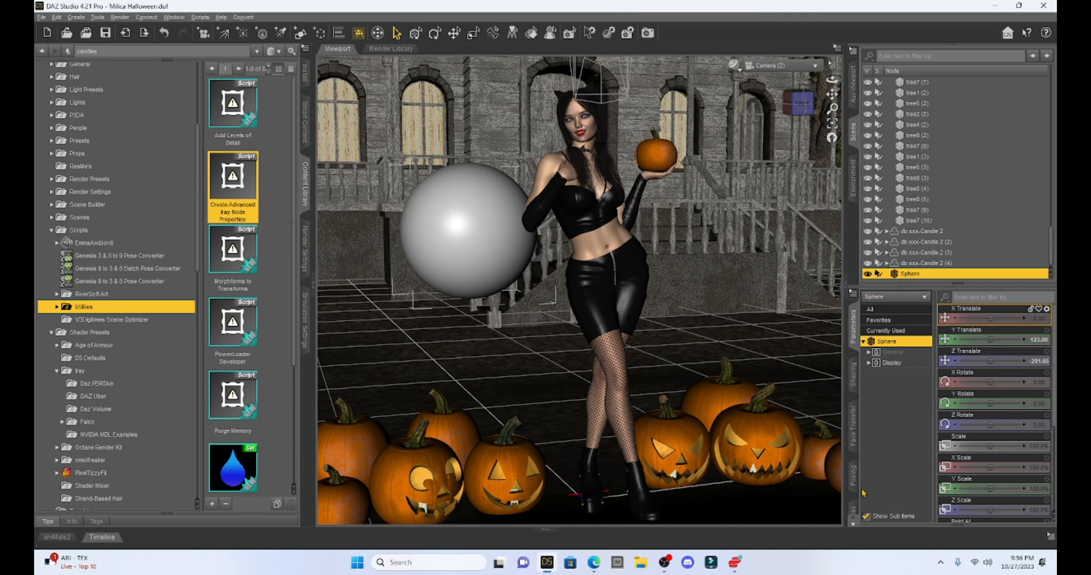
pyautogui.click(852, 510)
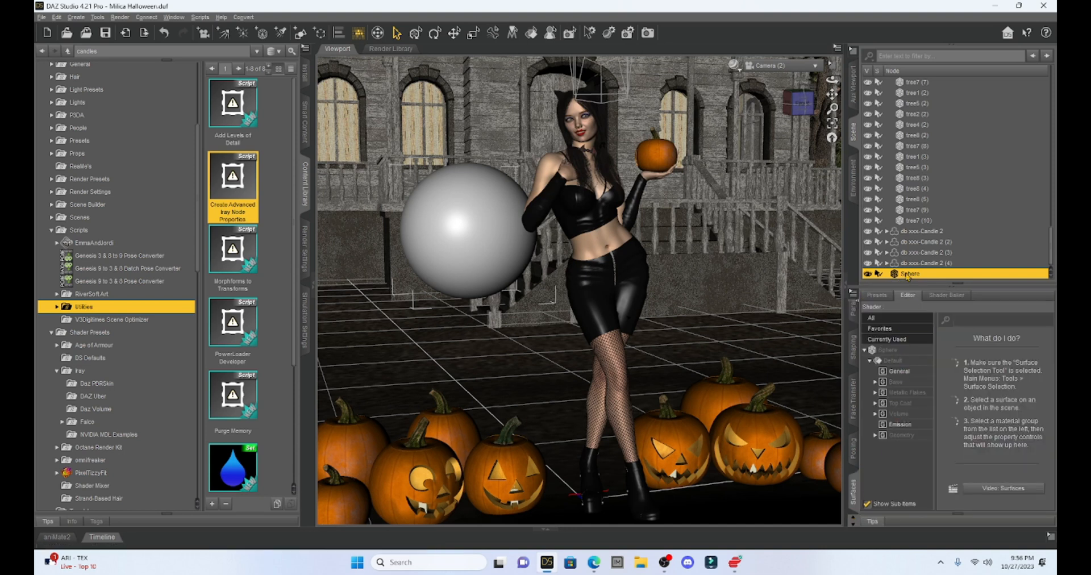
pyautogui.click(886, 350)
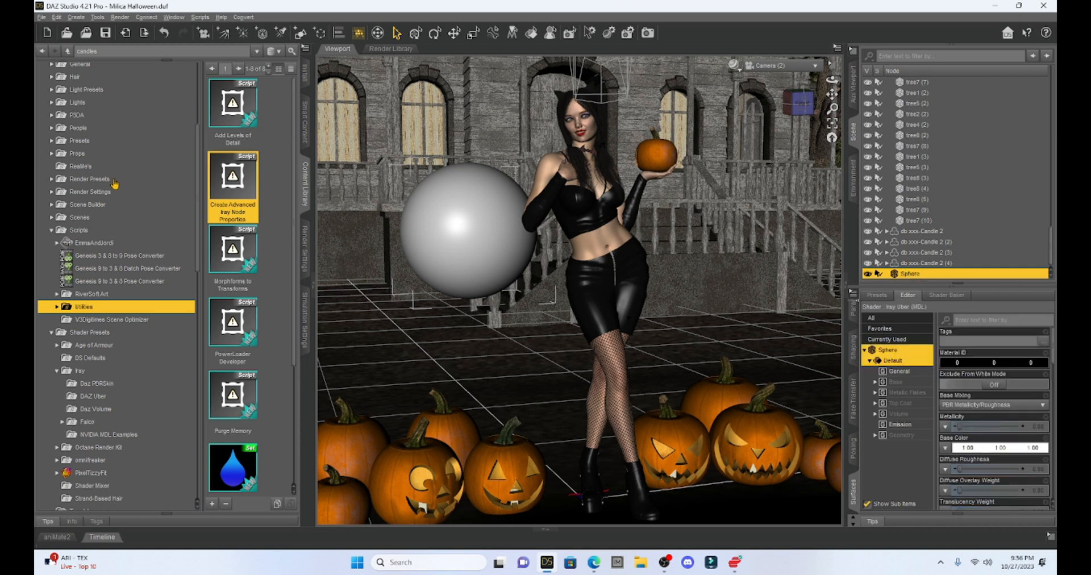
pyautogui.scroll(5, 108, 182)
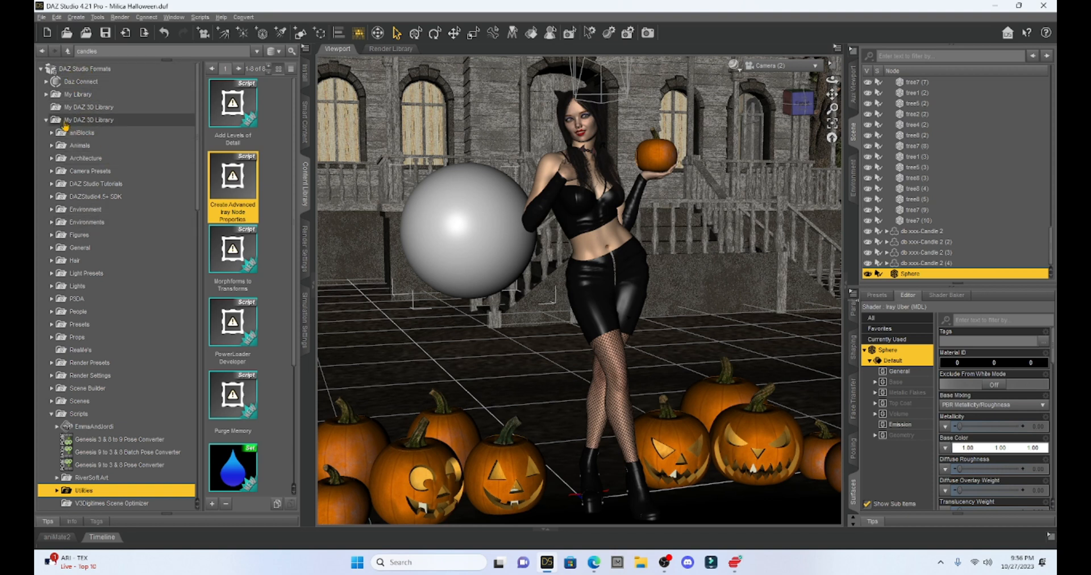
pyautogui.scroll(-7, 91, 128)
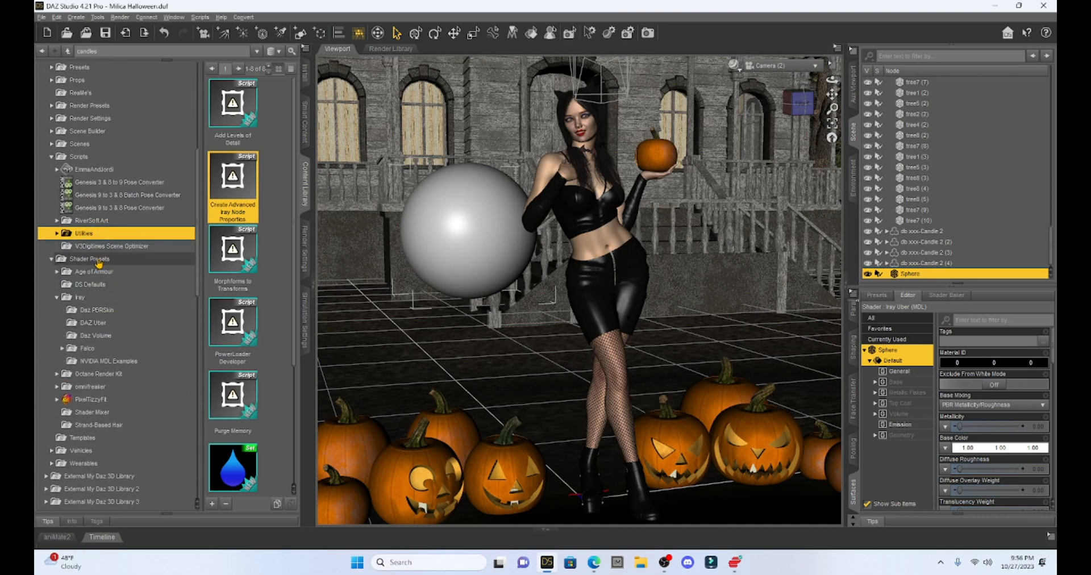
pyautogui.click(92, 322)
pyautogui.scroll(-5, 242, 285)
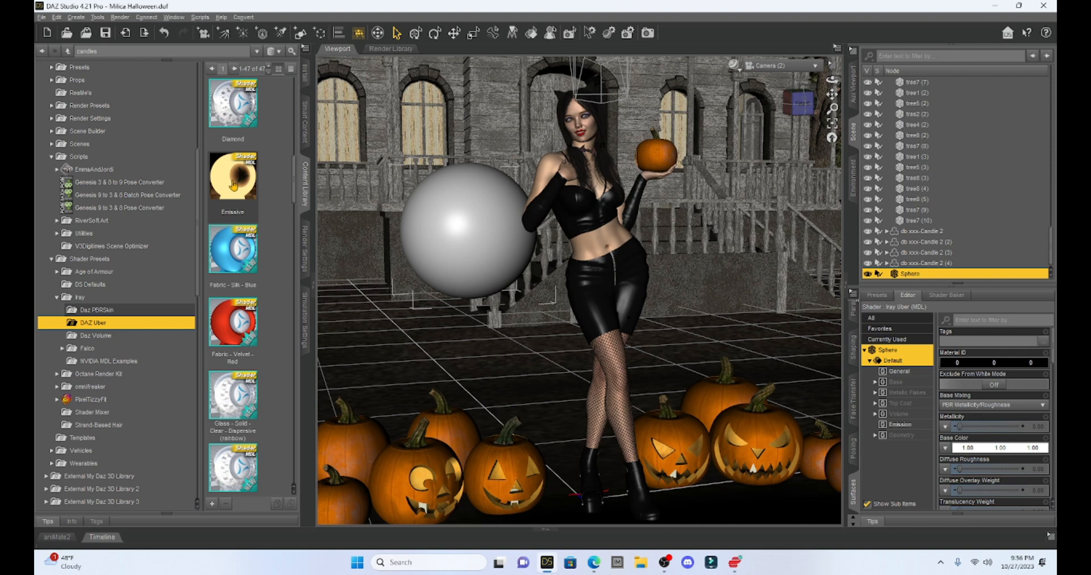
pyautogui.doubleClick(233, 185)
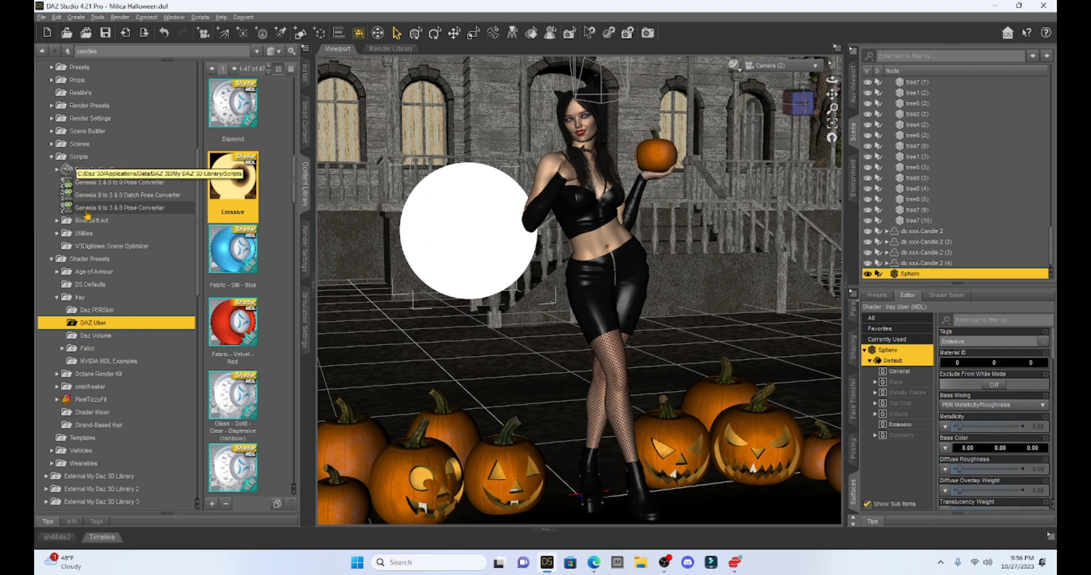
# Run the Create Advanced Iray Node Properties script on the sphere and turn on Enable Iray Matte in its display properties.
pyautogui.click(84, 233)
pyautogui.scroll(3, 275, 188)
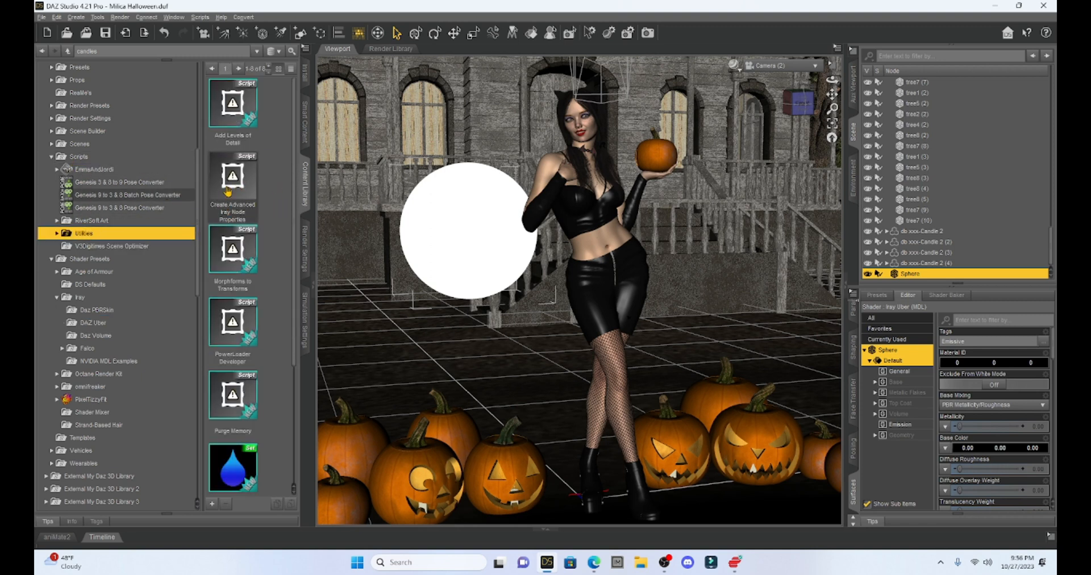
pyautogui.moveTo(236, 200)
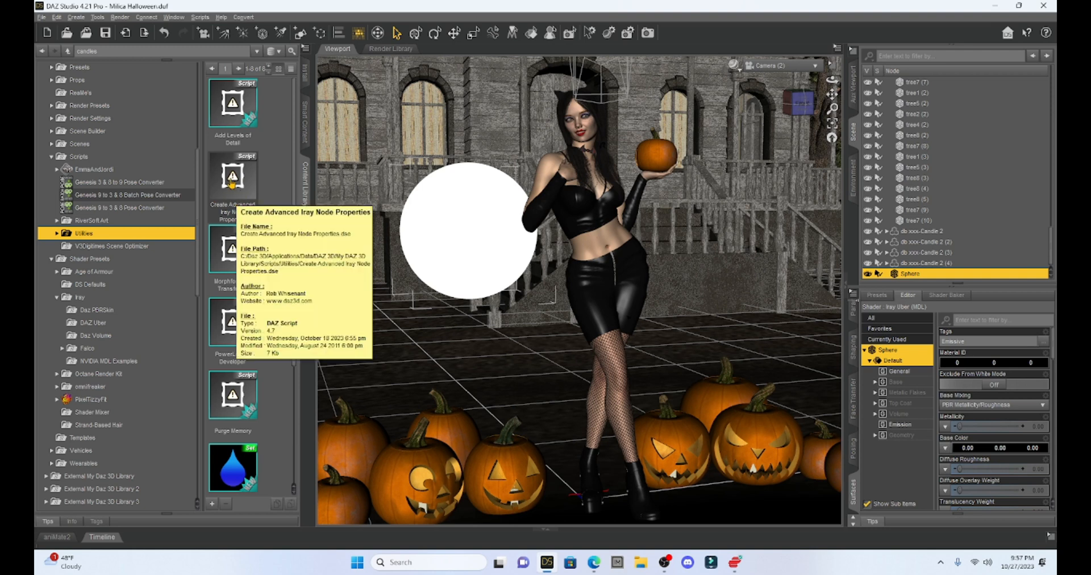
pyautogui.click(232, 183)
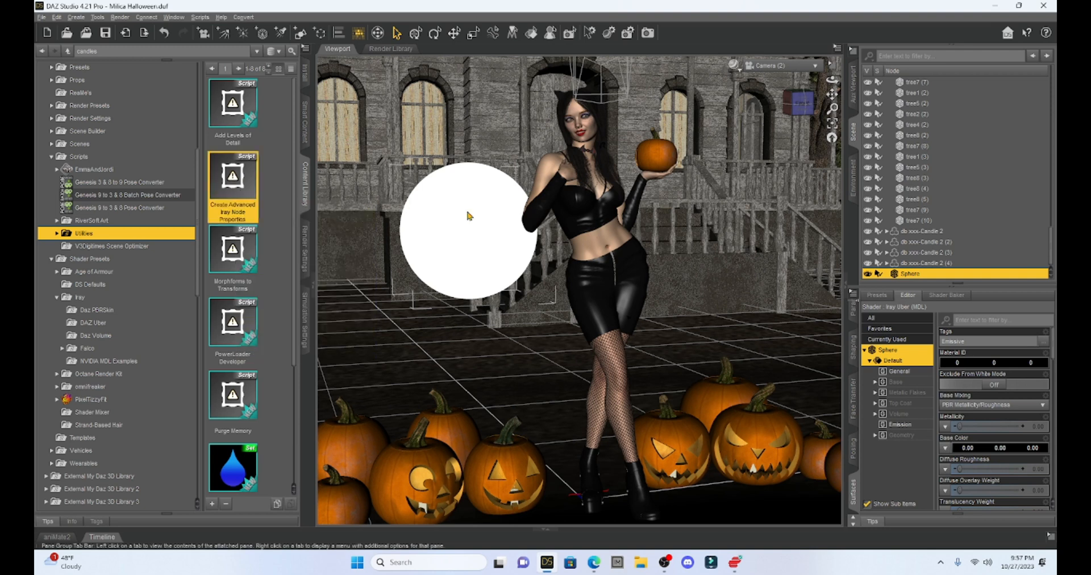
pyautogui.click(854, 318)
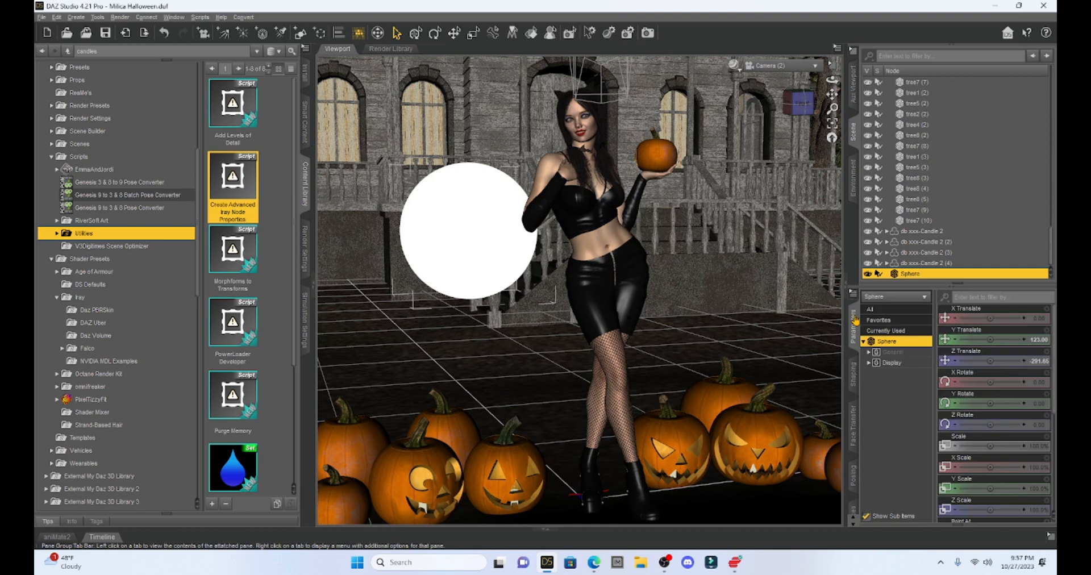
pyautogui.click(890, 364)
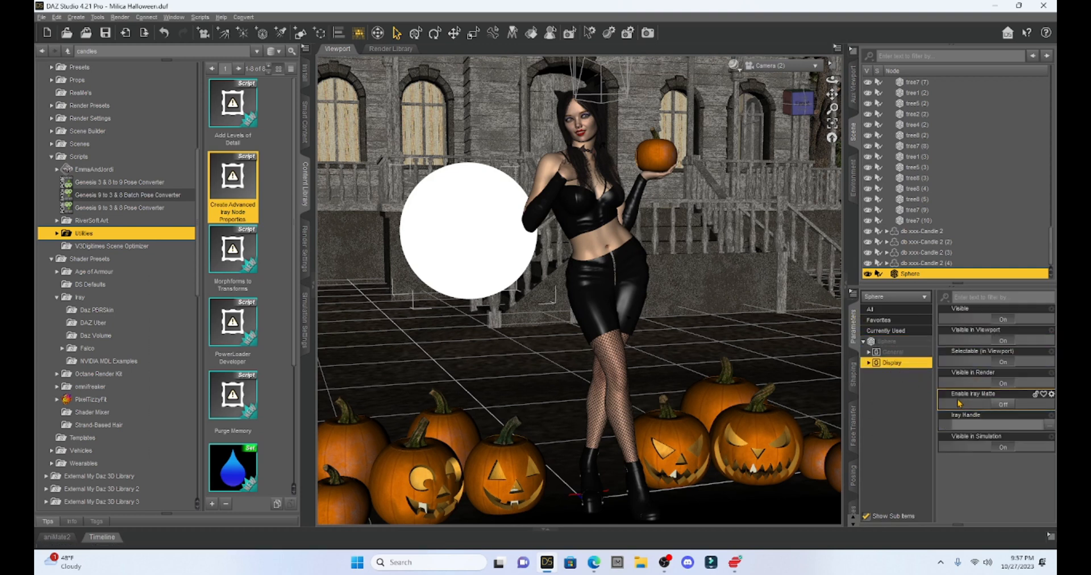
pyautogui.click(999, 405)
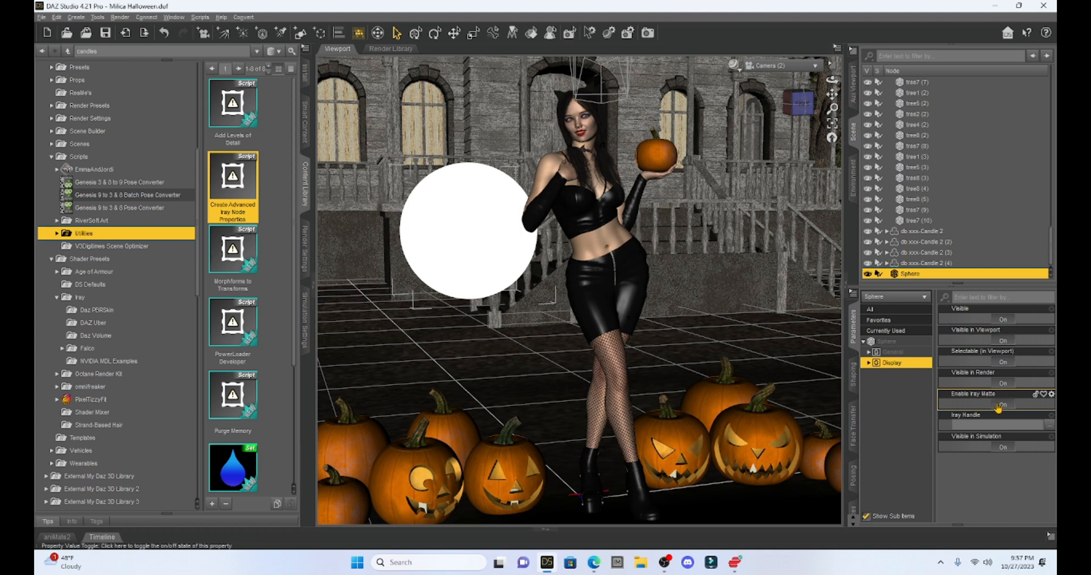
# Set the Luminance Units of the sphere's emission to kcd/m^2.
pyautogui.click(853, 511)
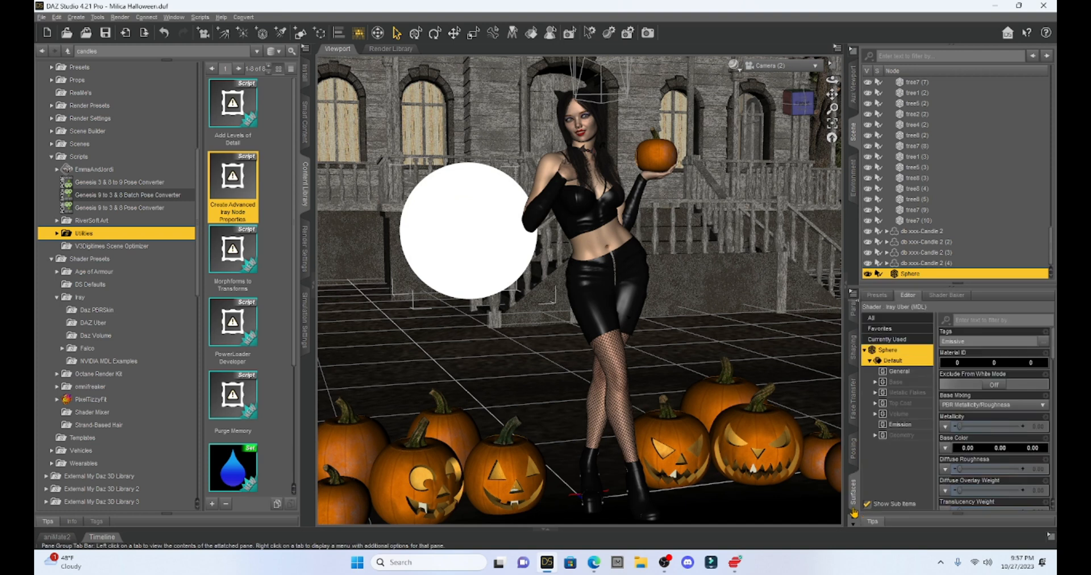
pyautogui.click(896, 428)
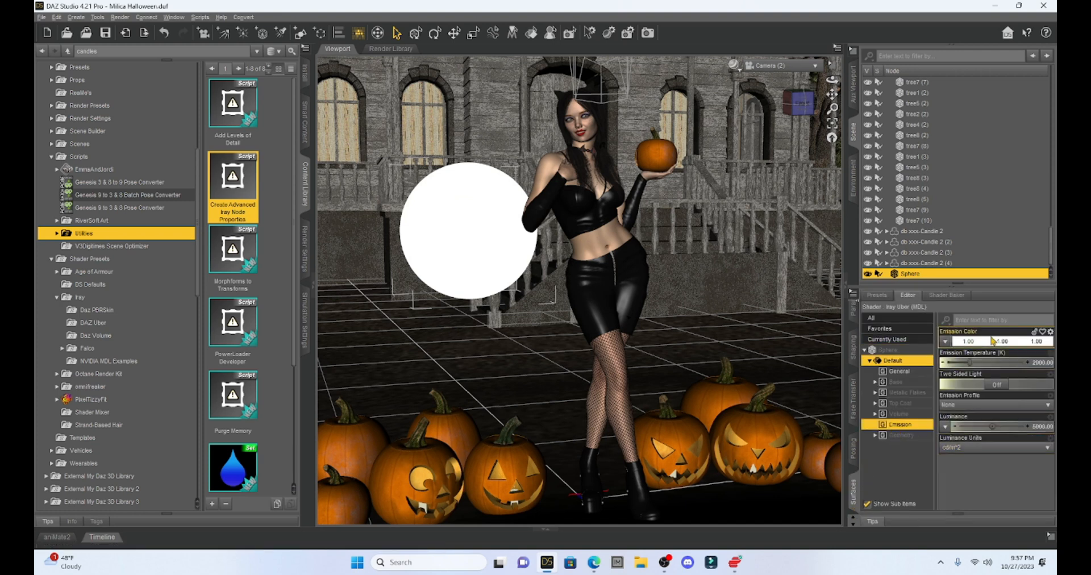
pyautogui.click(966, 449)
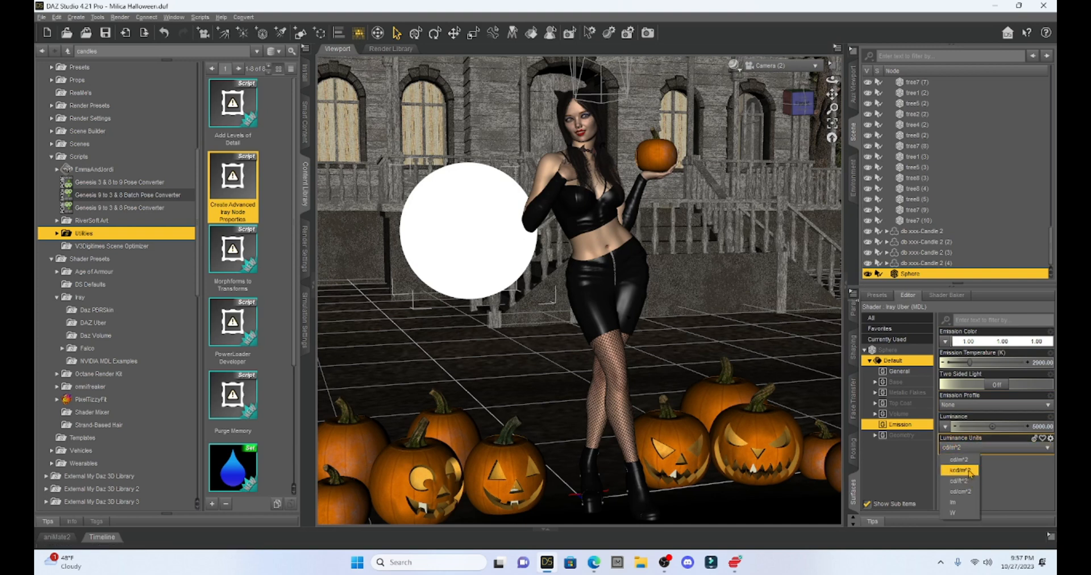
pyautogui.click(969, 471)
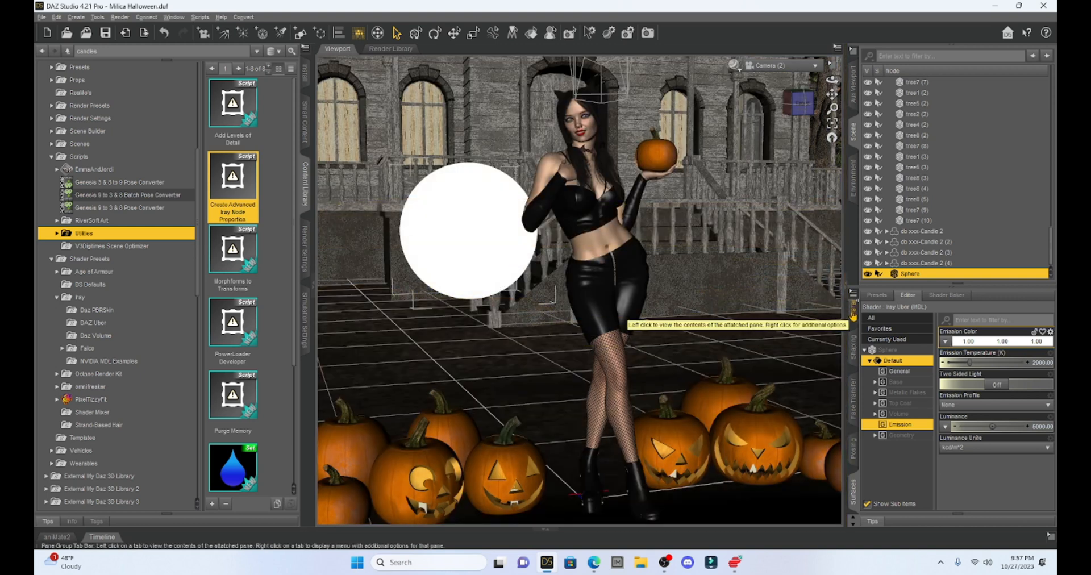
# Reposition the sphere above and in front of the building at about X 432, Y 439 and Z -1232.
pyautogui.click(853, 315)
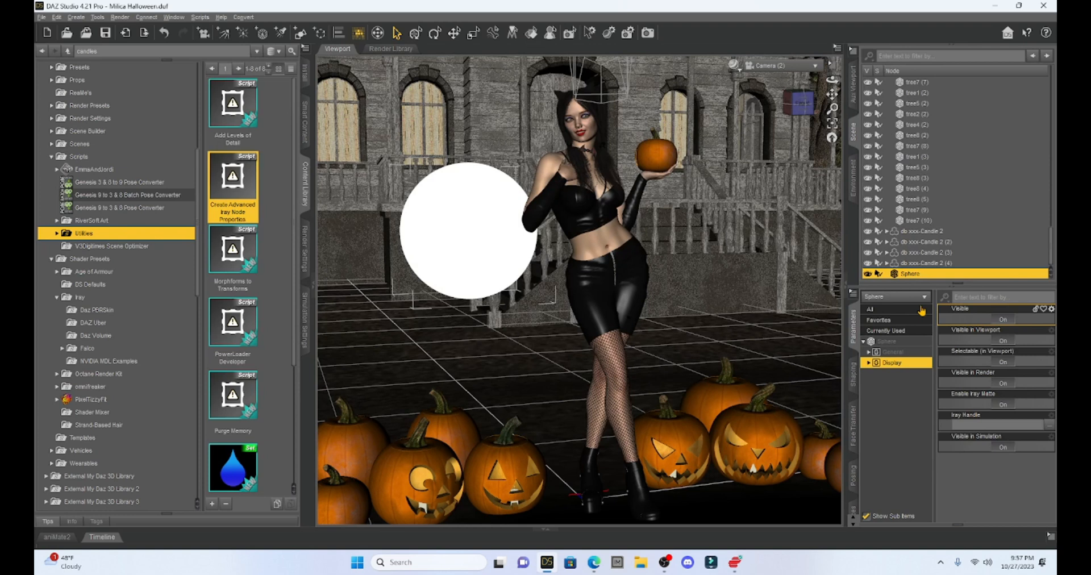
pyautogui.click(886, 341)
pyautogui.moveTo(986, 366); pyautogui.dragTo(963, 362)
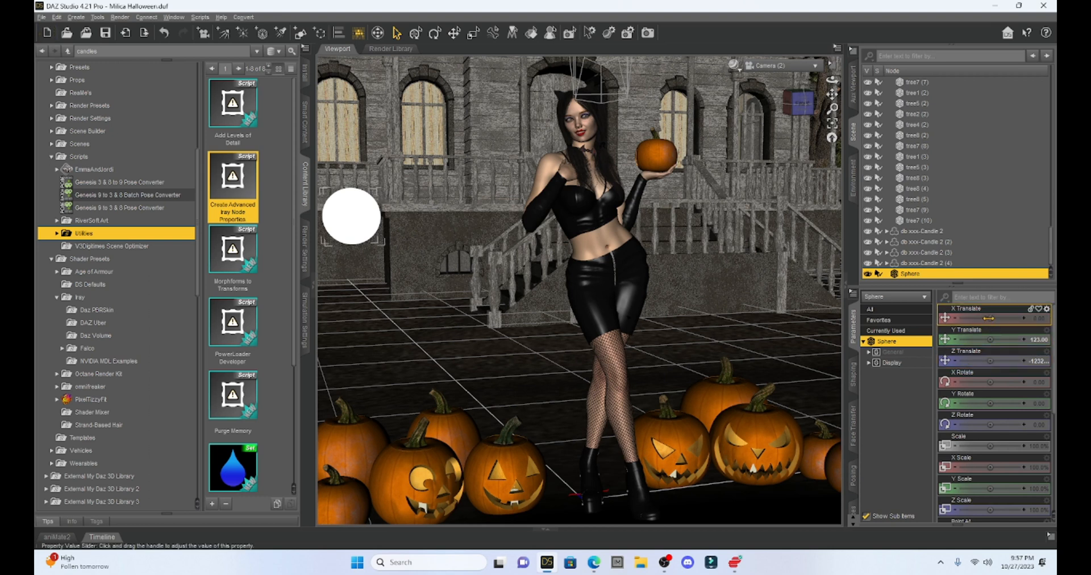
pyautogui.moveTo(989, 318); pyautogui.dragTo(1009, 318)
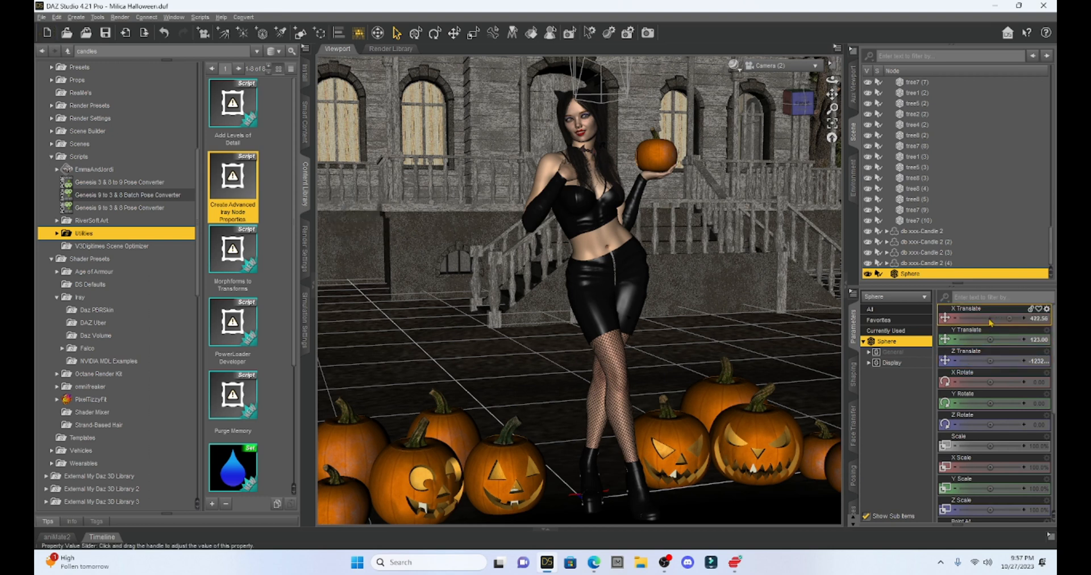
pyautogui.moveTo(1003, 339); pyautogui.dragTo(1008, 339)
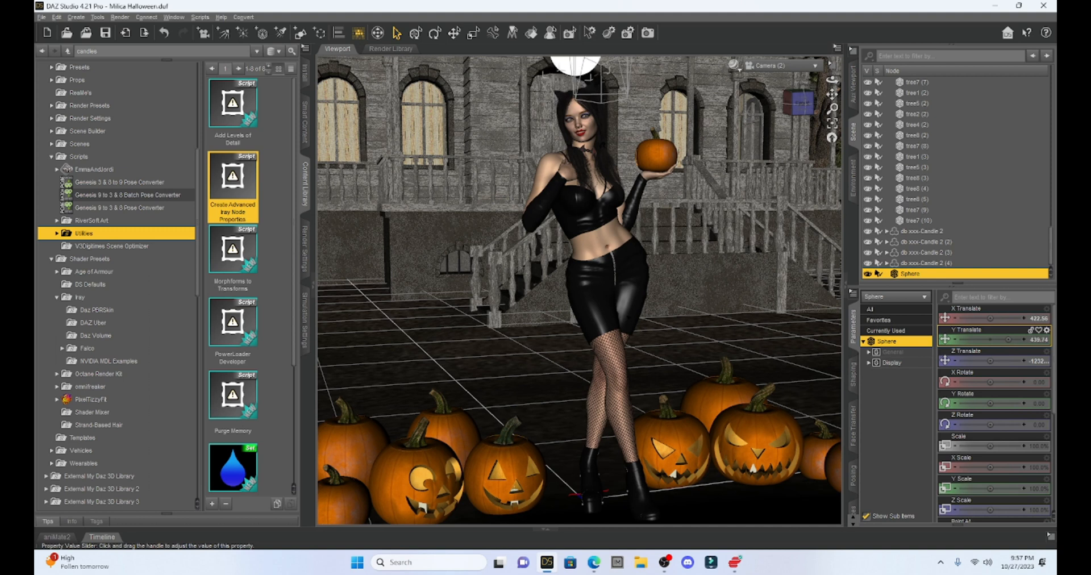
# Set the sphere's emission Luminance to 2000 and its Emission Color to the basic orange.
pyautogui.click(856, 515)
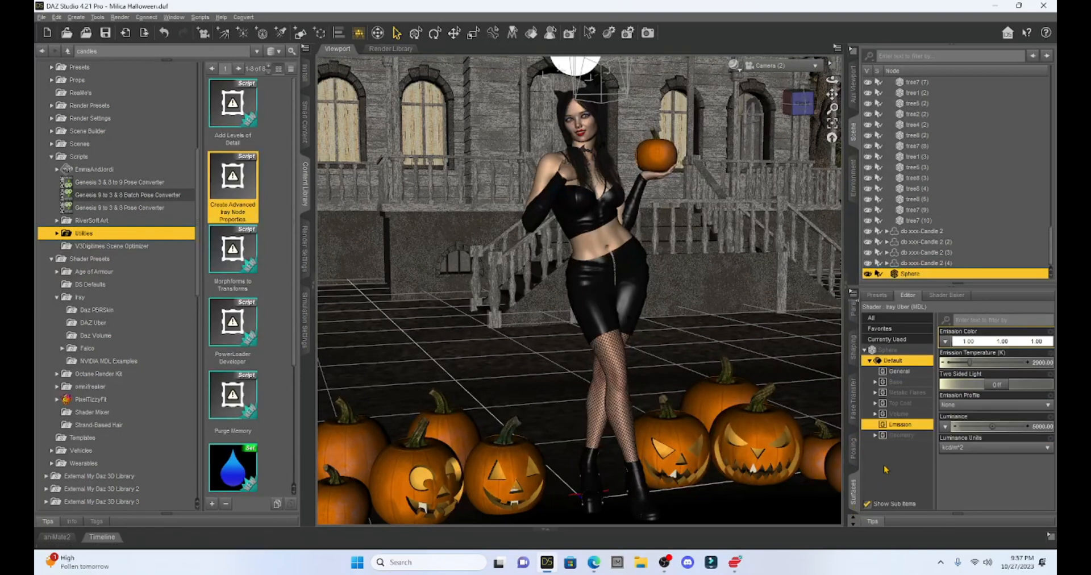
pyautogui.click(1041, 428)
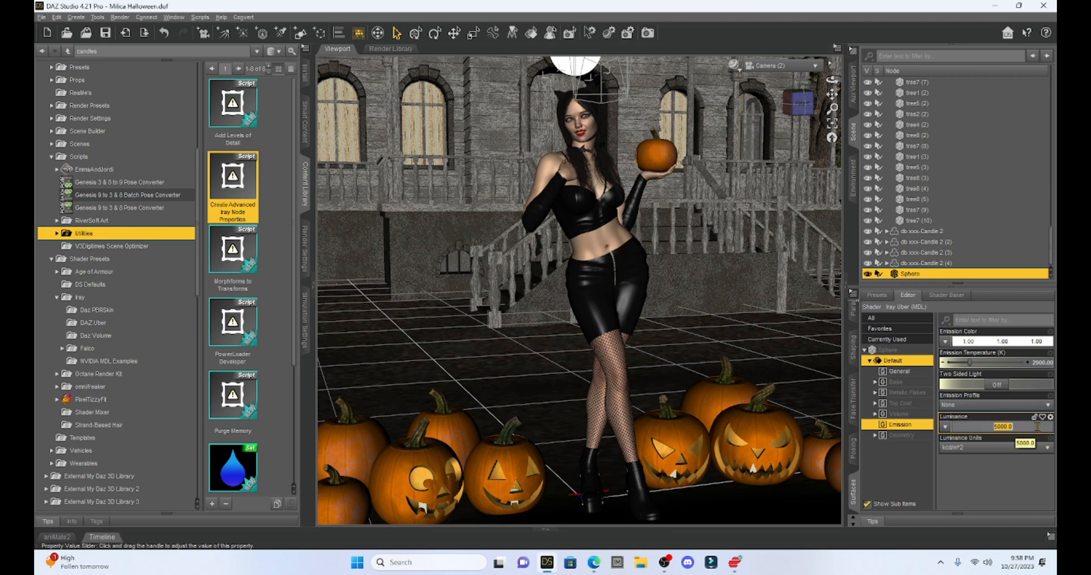
pyautogui.write('2000')
pyautogui.press('Return')
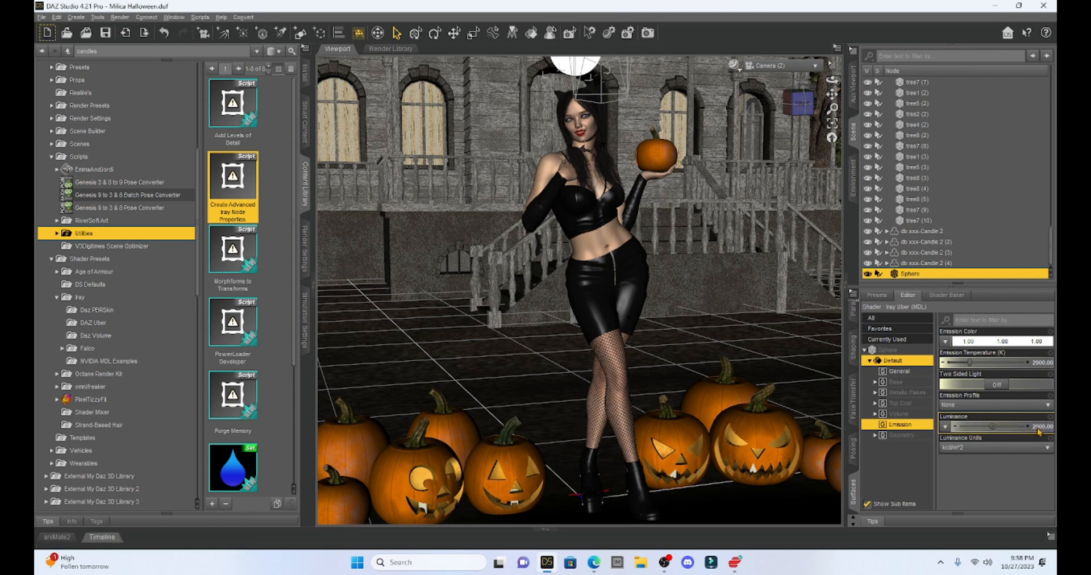
pyautogui.click(988, 344)
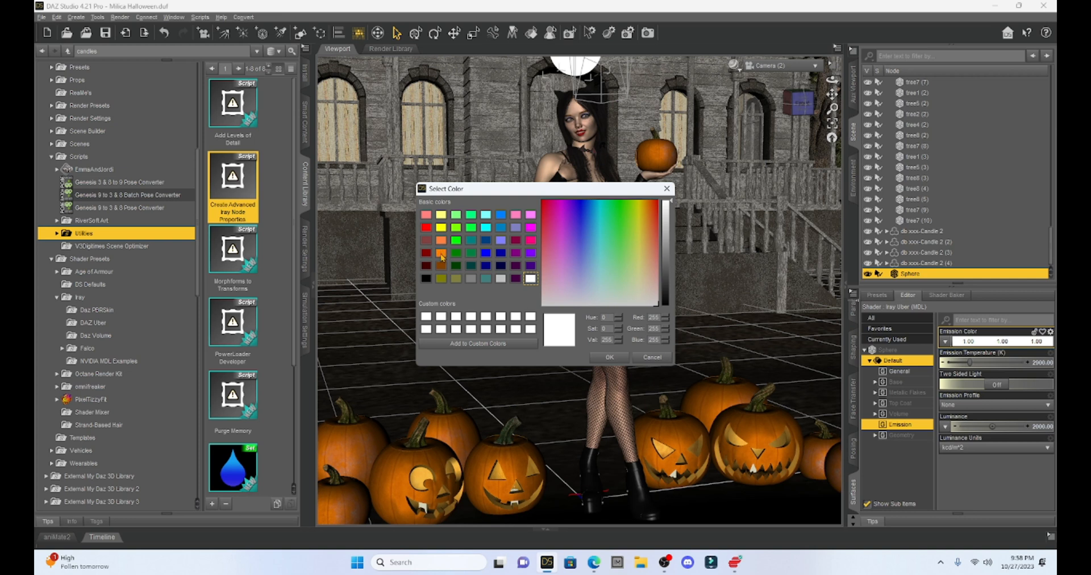
pyautogui.click(442, 254)
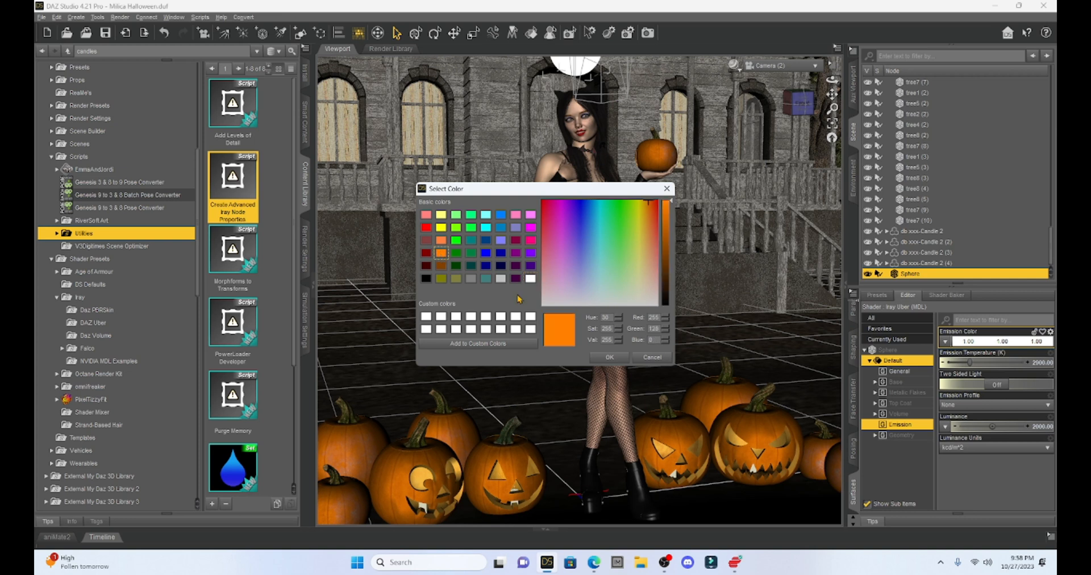
pyautogui.click(609, 358)
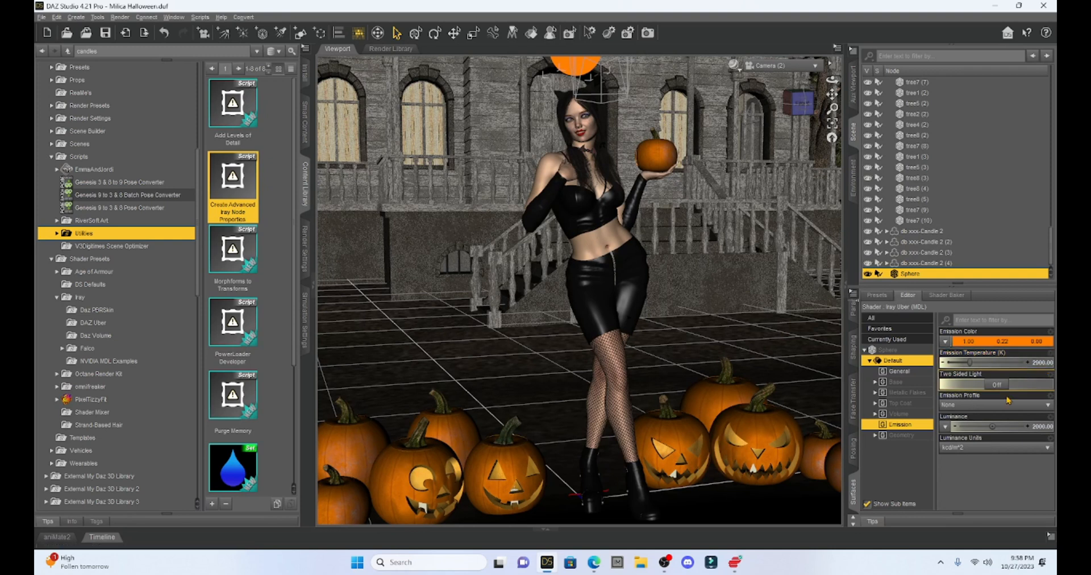
# Set the Refraction Index and Refraction Weight of the sphere's surface to 1.00 each.
pyautogui.click(888, 351)
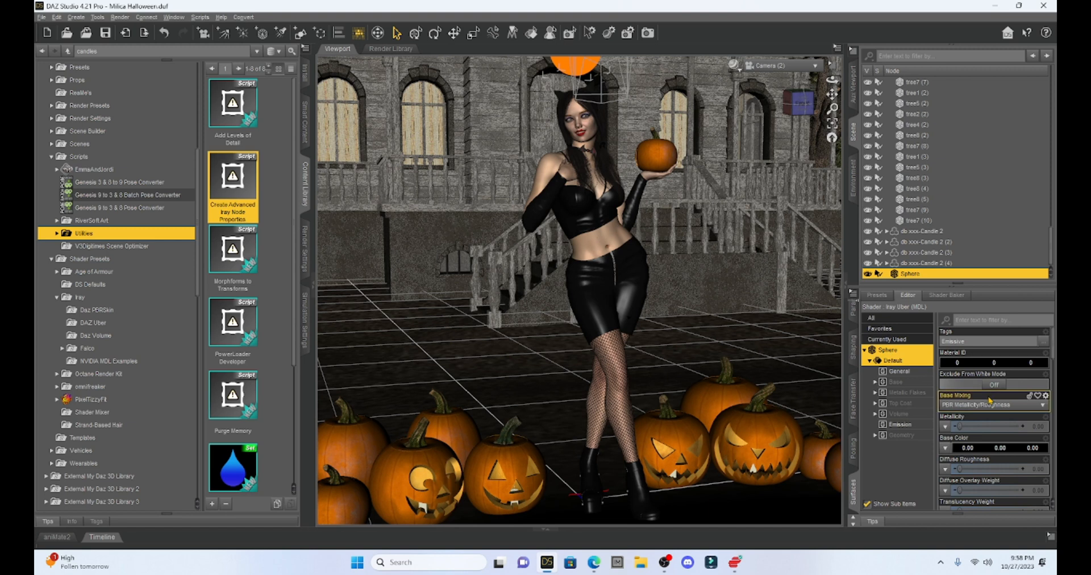
pyautogui.scroll(-10, 987, 418)
pyautogui.scroll(-2, 987, 418)
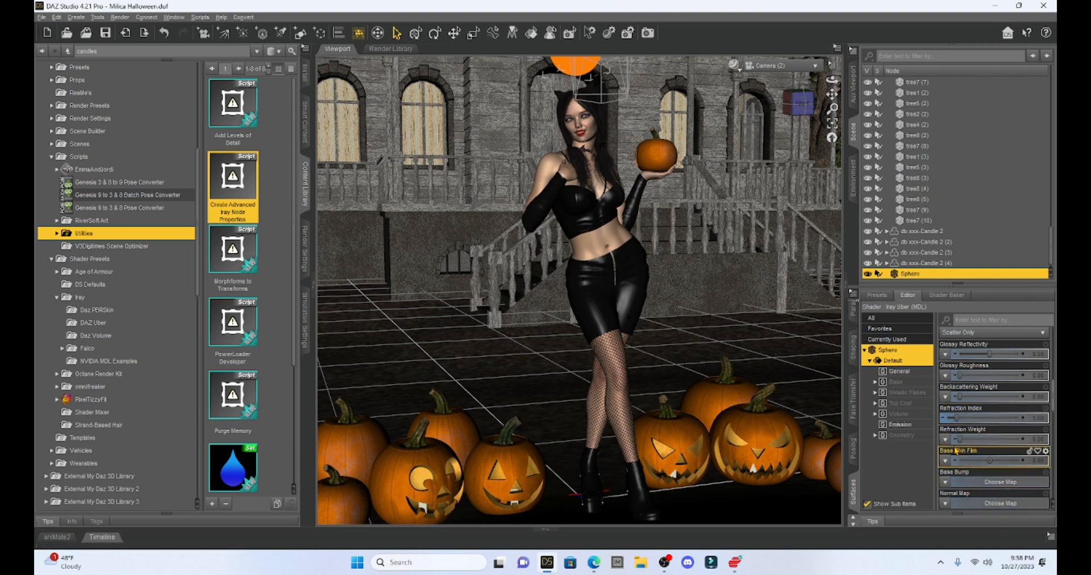
pyautogui.moveTo(946, 416); pyautogui.dragTo(942, 417)
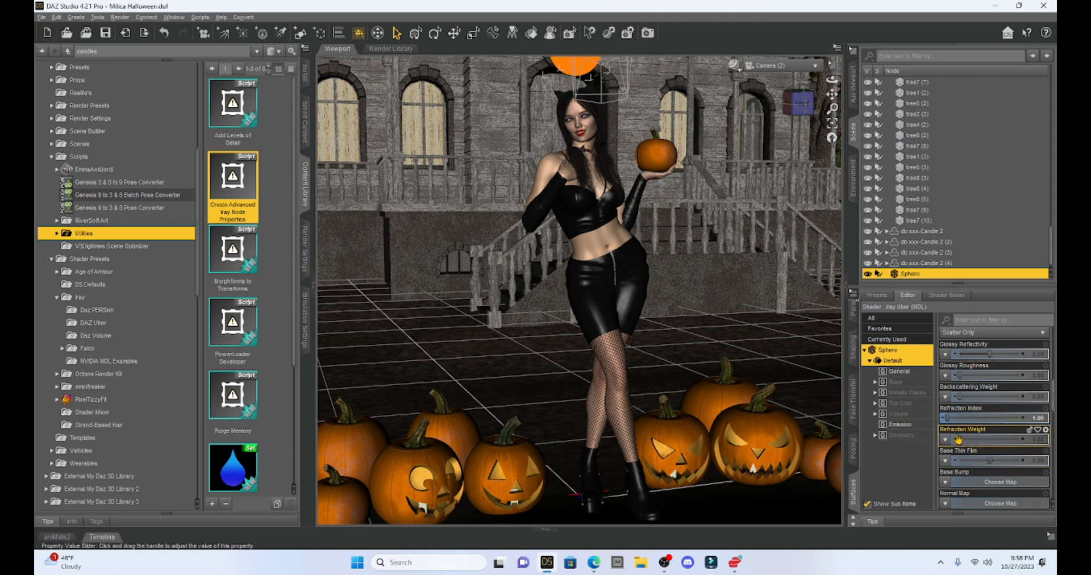
pyautogui.moveTo(960, 440); pyautogui.dragTo(1043, 461)
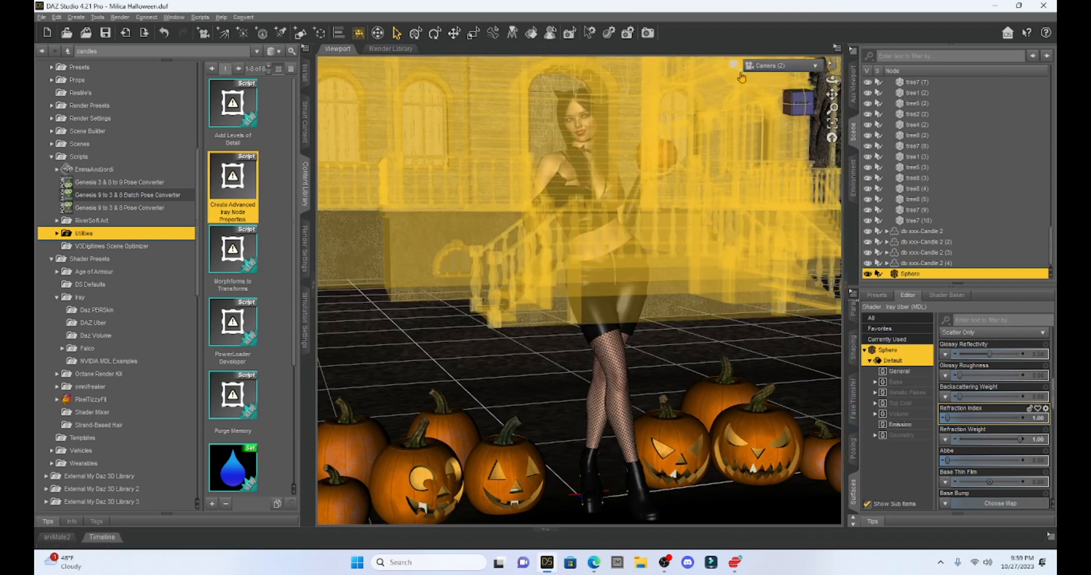
# Check the sphere light in an NVIDIA Iray preview, and set its Refraction Weight to 0 back in Texture Shaded view.
pyautogui.click(737, 67)
pyautogui.click(755, 206)
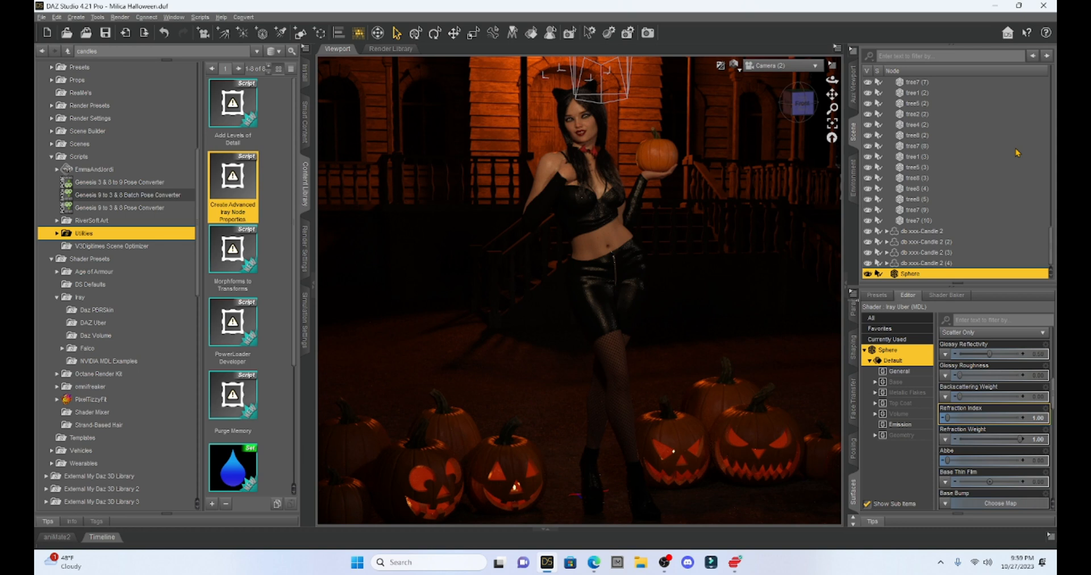
pyautogui.click(734, 65)
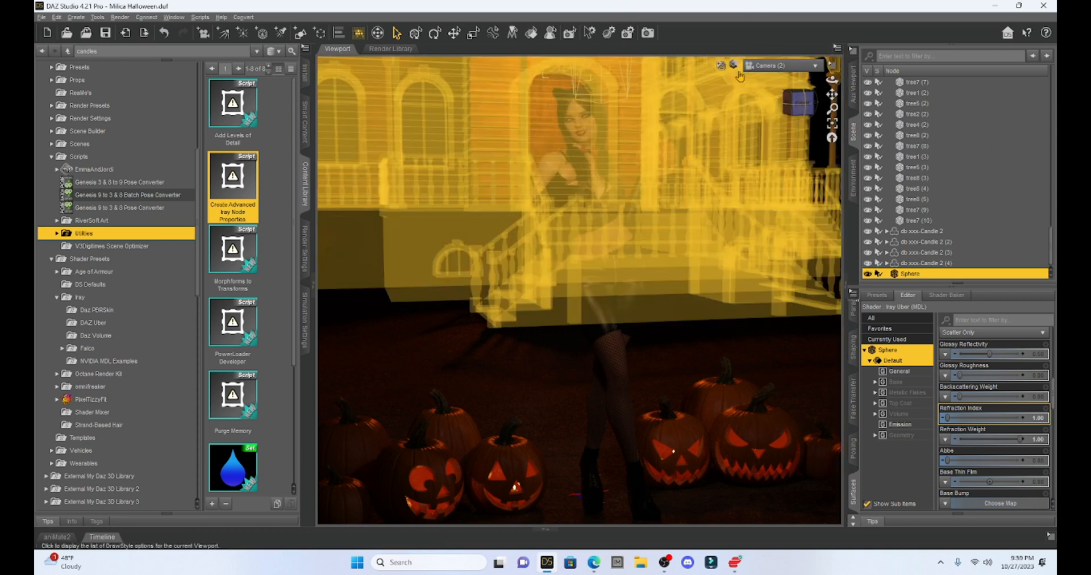
pyautogui.click(754, 172)
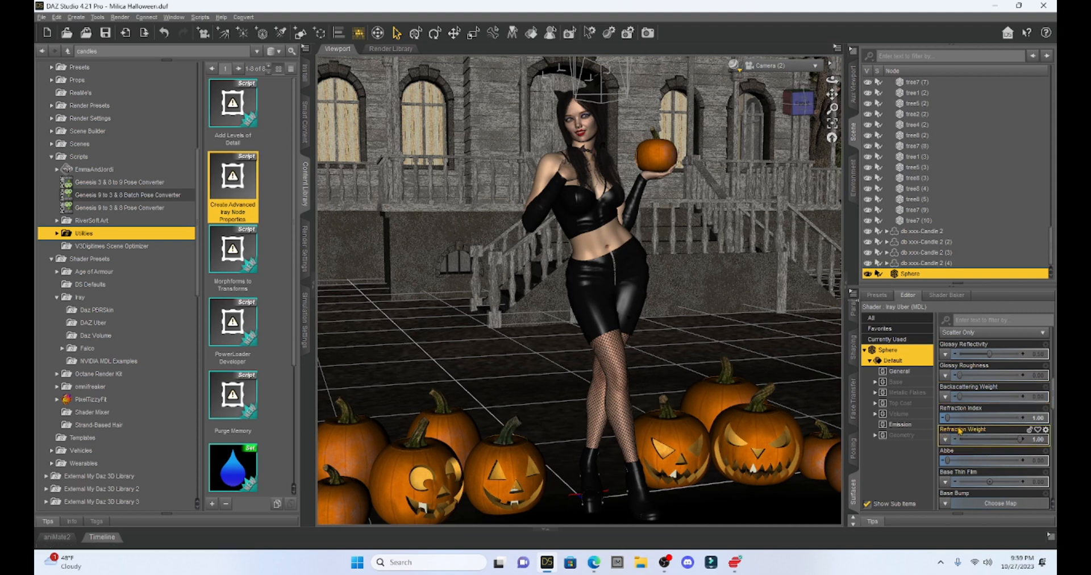
pyautogui.moveTo(993, 437); pyautogui.dragTo(954, 439)
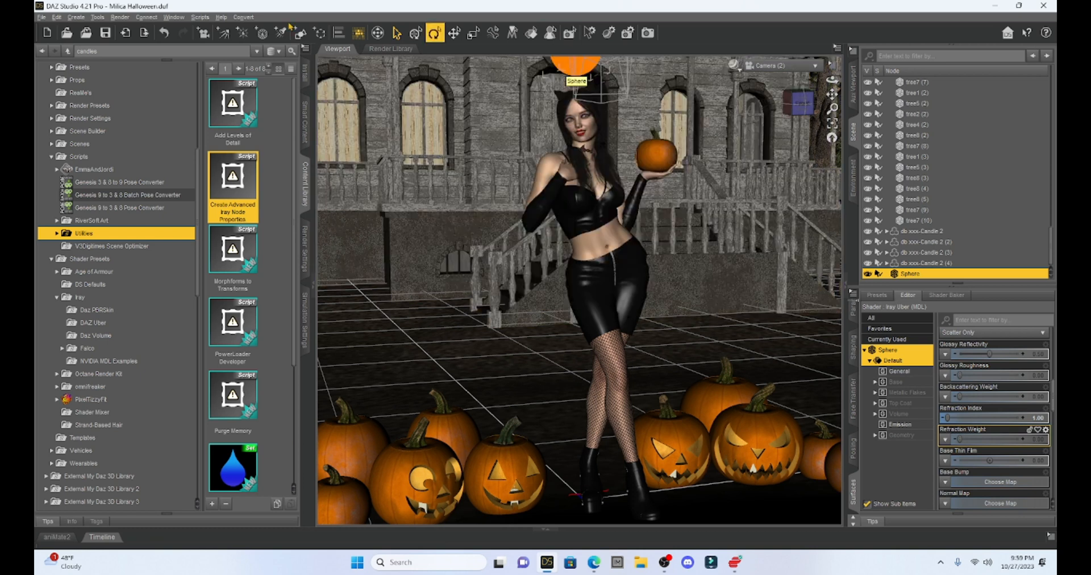
# Duplicate the sphere's node hierarchy and reposition the original behind the building's windows at about X 112, Y 322 and Z -1753.
pyautogui.click(57, 17)
pyautogui.moveTo(86, 78)
pyautogui.click(195, 90)
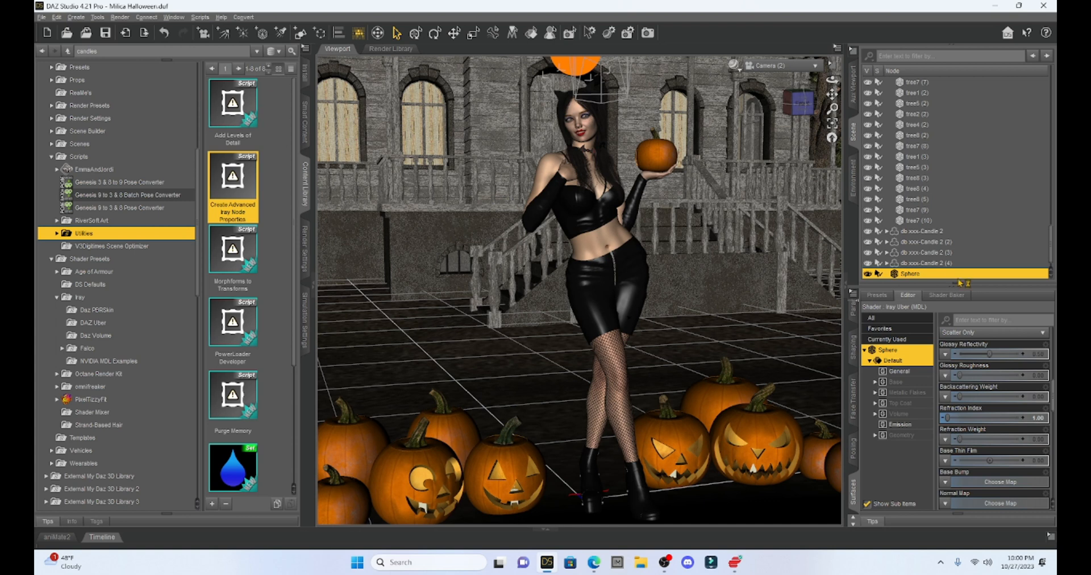
pyautogui.click(853, 314)
pyautogui.moveTo(990, 318); pyautogui.dragTo(971, 361)
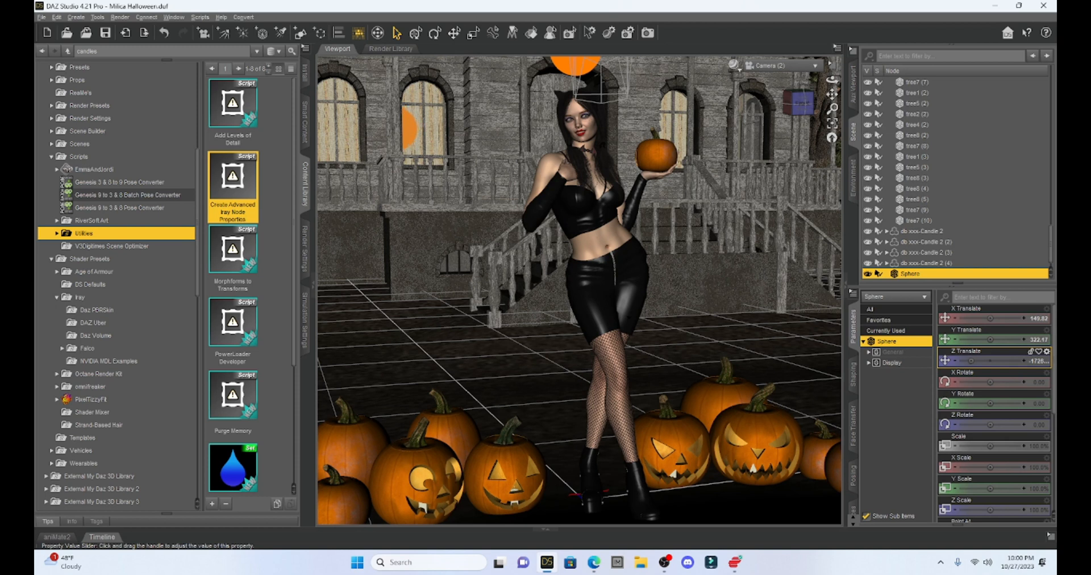
pyautogui.moveTo(990, 319); pyautogui.dragTo(977, 319)
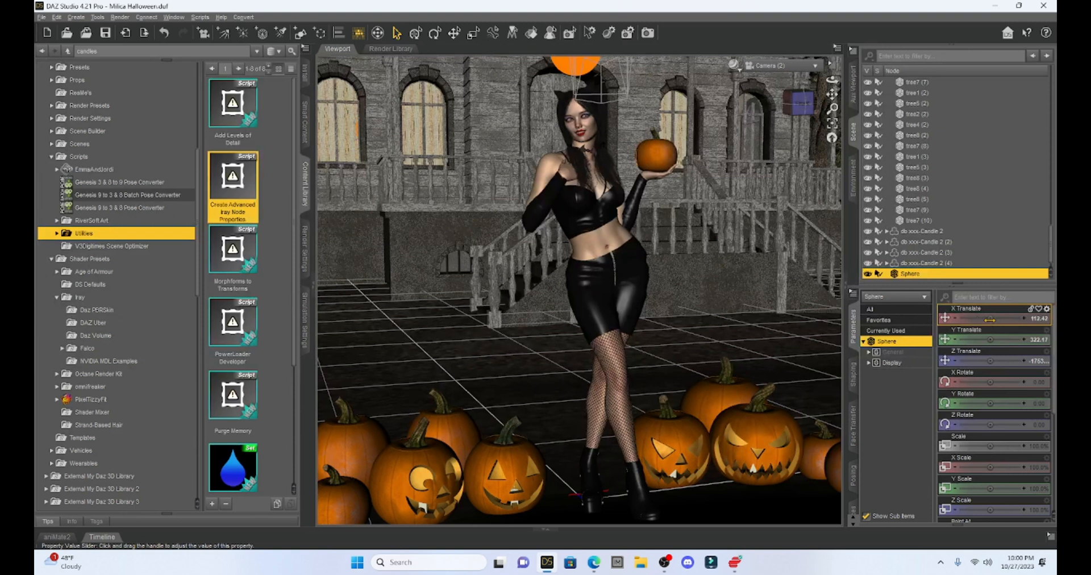
# Set the Refraction Weight of Sphere and Sphere (2) to 1.00 each and preview their light in NVIDIA Iray.
pyautogui.click(853, 508)
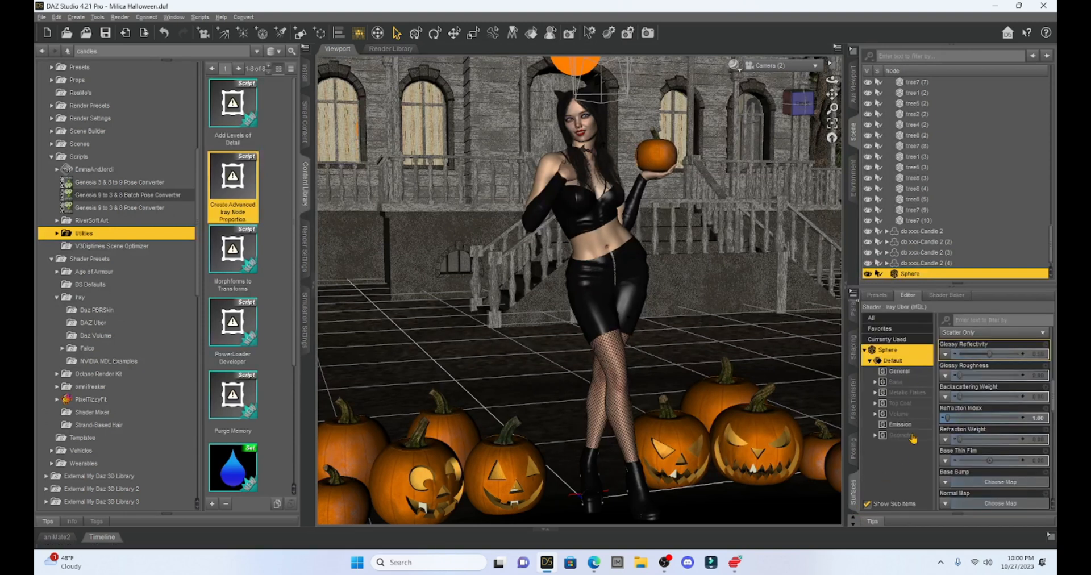
pyautogui.moveTo(960, 442); pyautogui.dragTo(1019, 438)
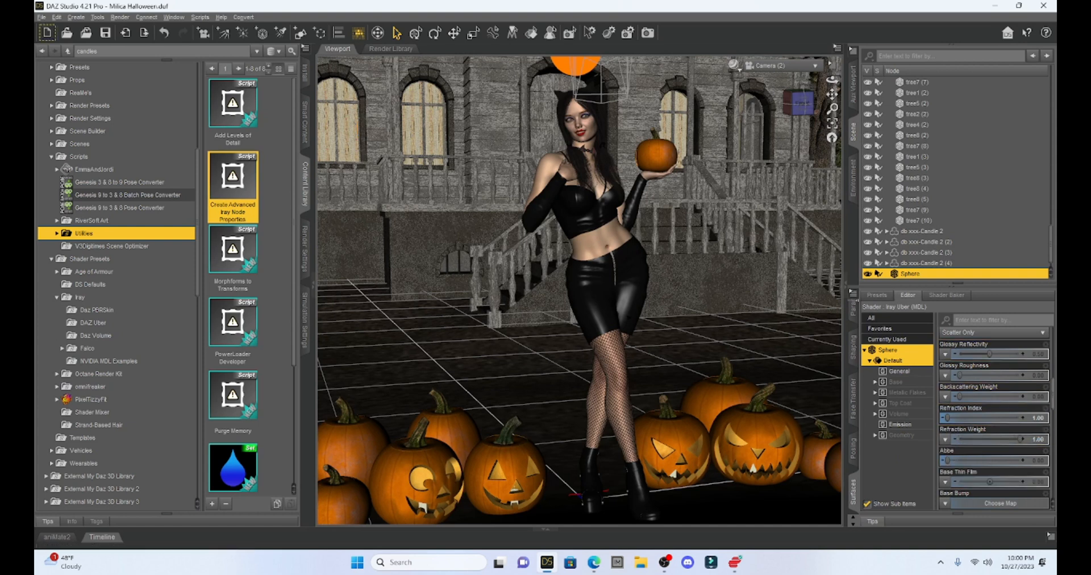
pyautogui.click(566, 62)
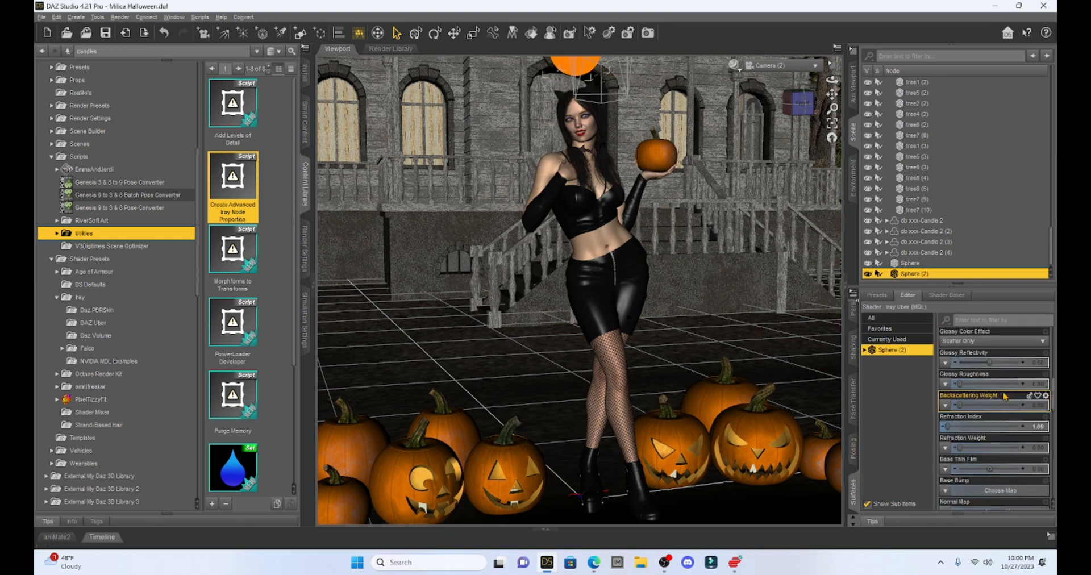
pyautogui.moveTo(960, 448); pyautogui.dragTo(1025, 448)
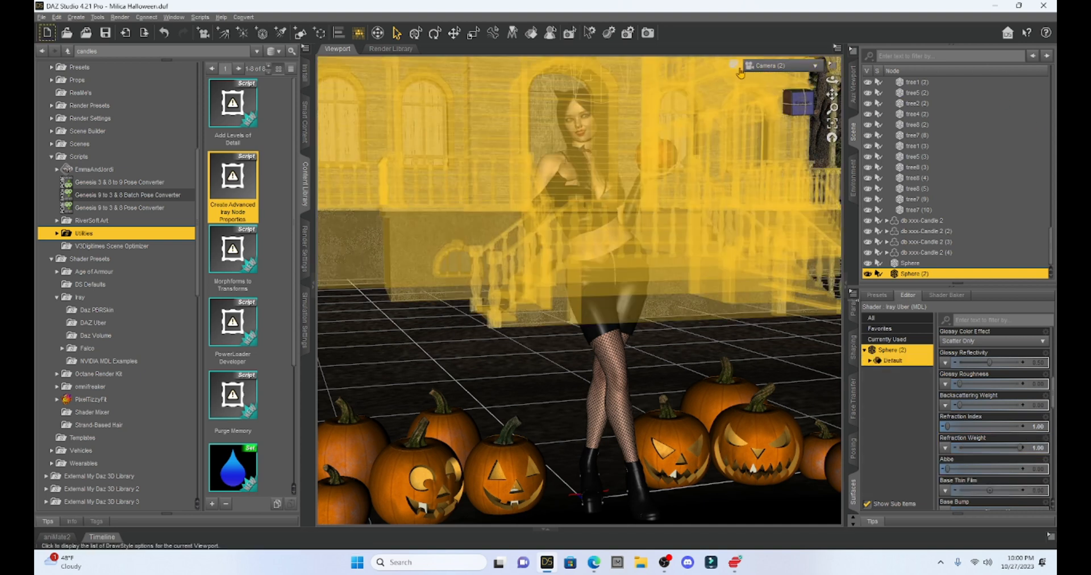
pyautogui.click(737, 67)
pyautogui.click(736, 207)
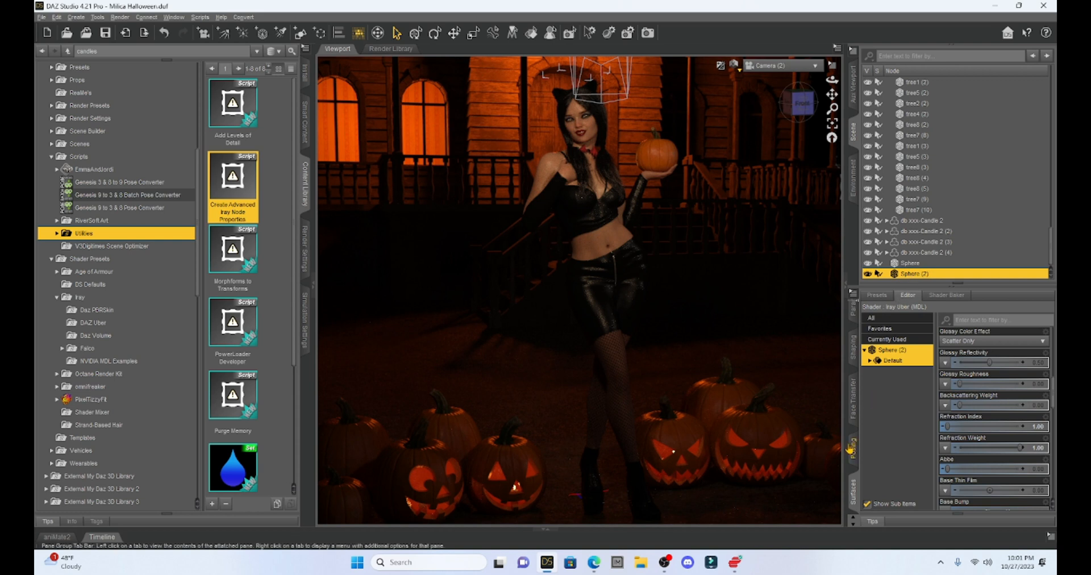
# Lower the emission Luminance of both spheres to 500.
pyautogui.click(870, 362)
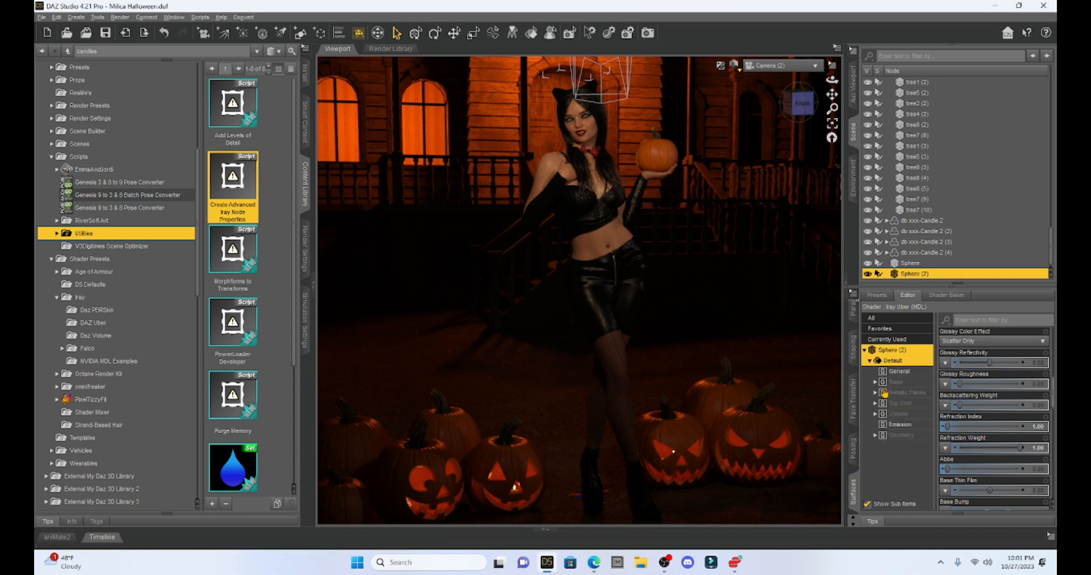
pyautogui.click(899, 424)
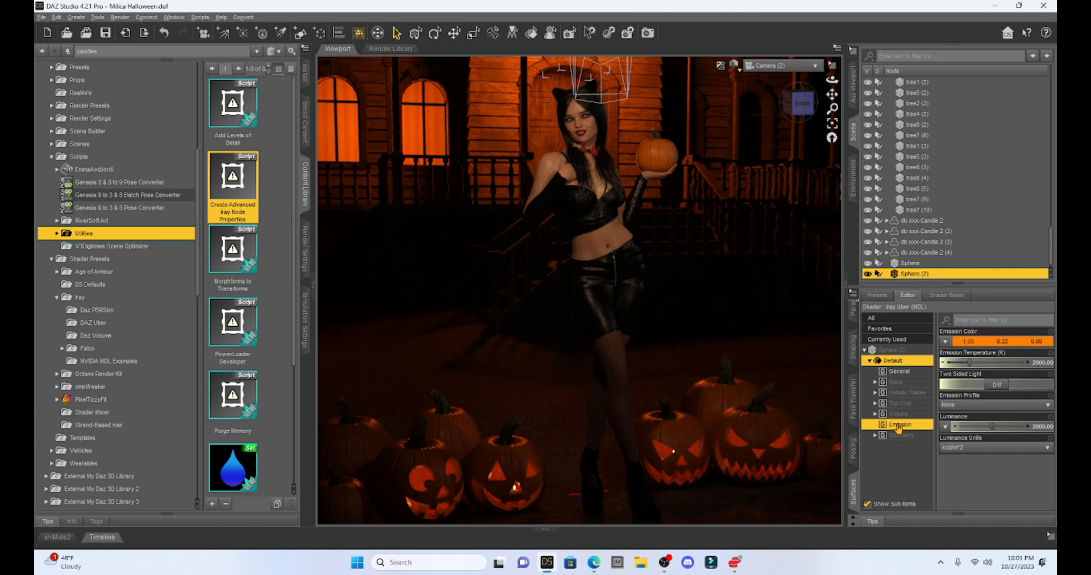
pyautogui.click(1041, 426)
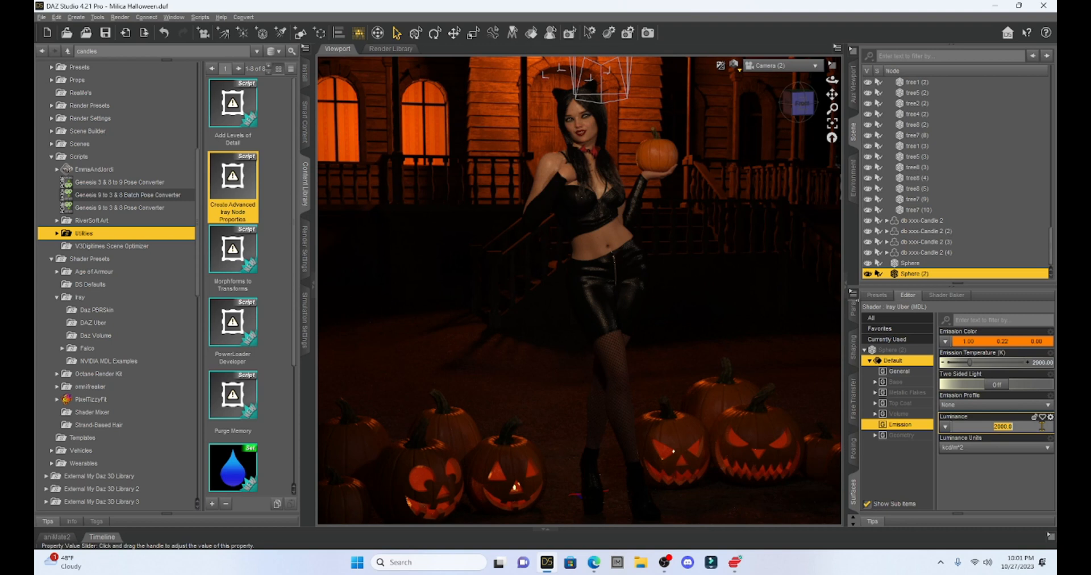
pyautogui.write('500')
pyautogui.press('Return')
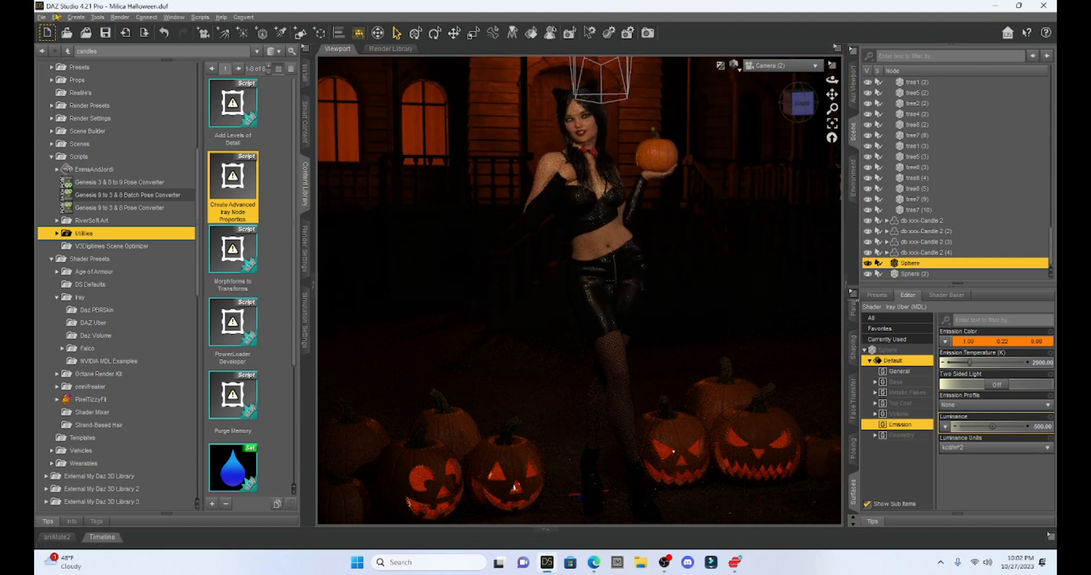
# Return the viewport to Texture Shaded and duplicate the node hierarchy of the original sphere inside the building.
pyautogui.click(738, 70)
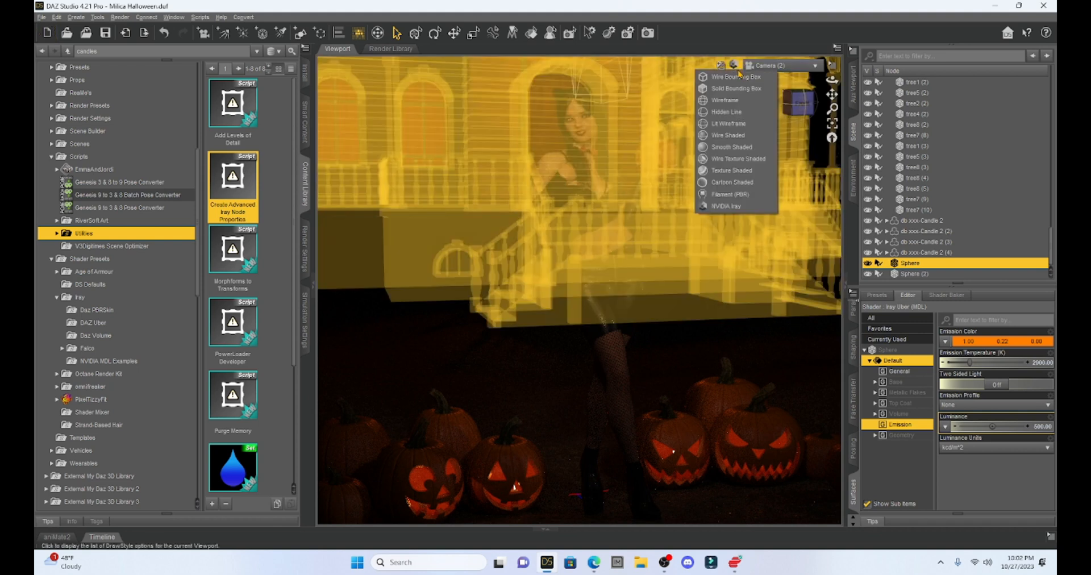
pyautogui.click(761, 172)
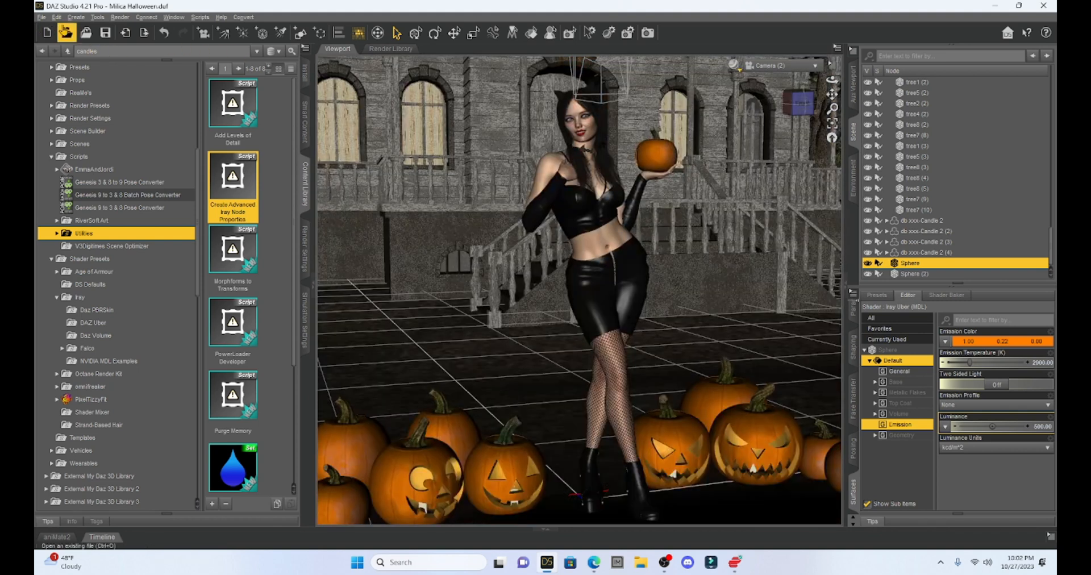
pyautogui.click(58, 17)
pyautogui.moveTo(86, 77)
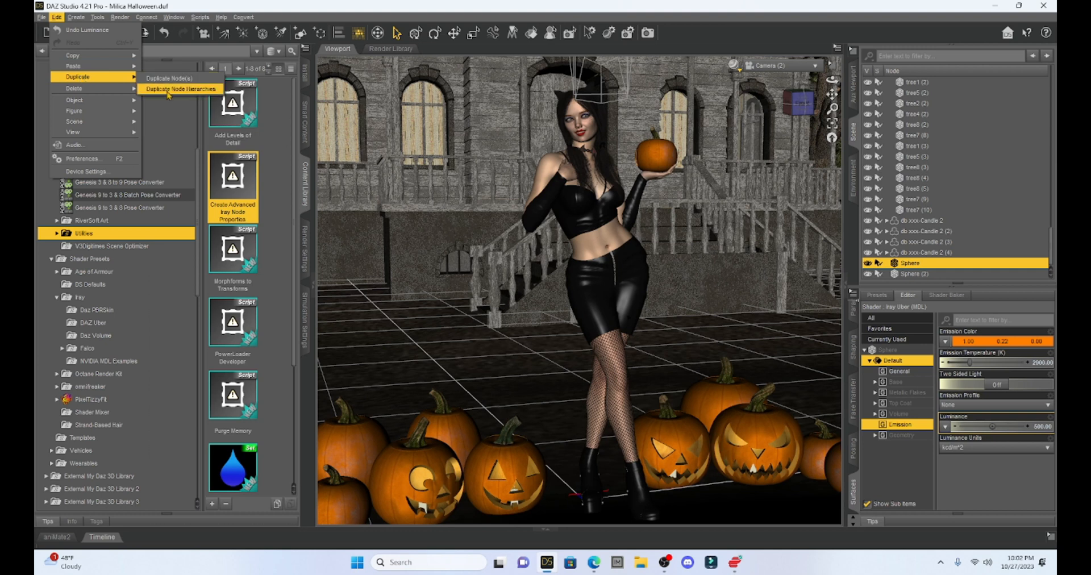
pyautogui.click(169, 89)
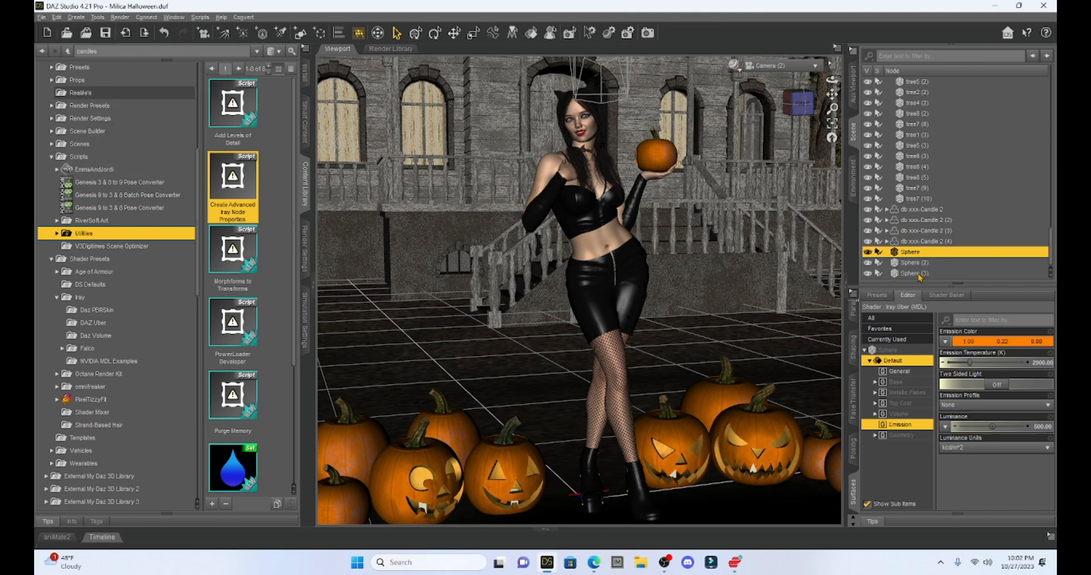
# Set the Refraction Weight of Sphere (3) to 0 and move it sideways to about X 1011.
pyautogui.click(912, 273)
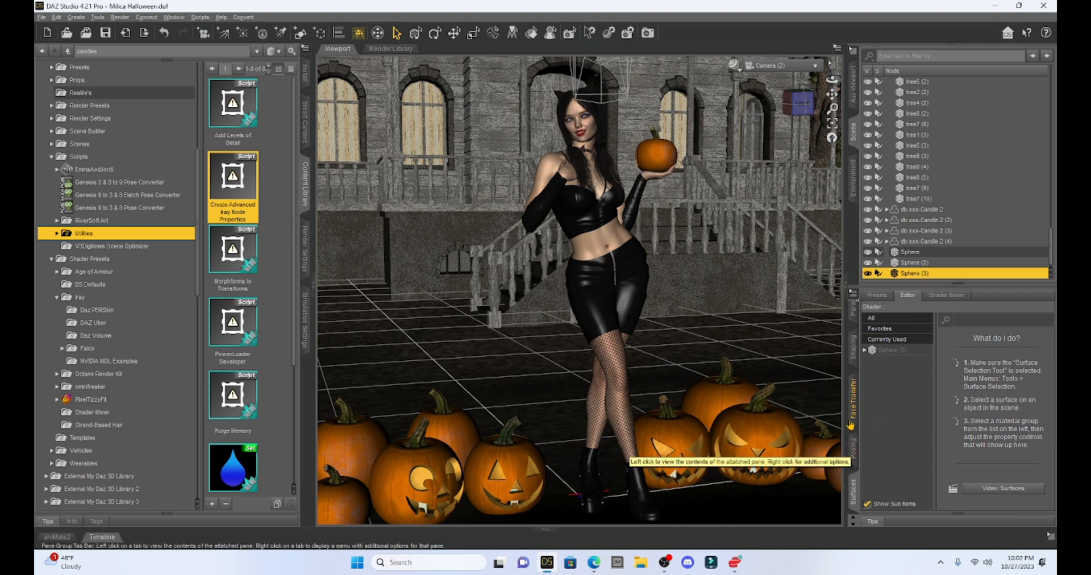
pyautogui.click(864, 351)
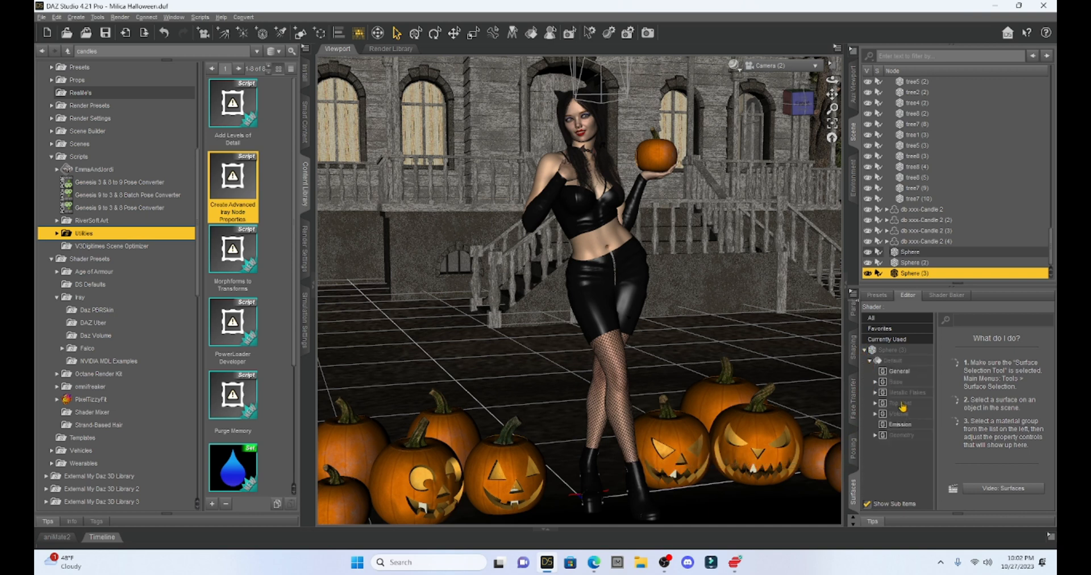
pyautogui.click(897, 359)
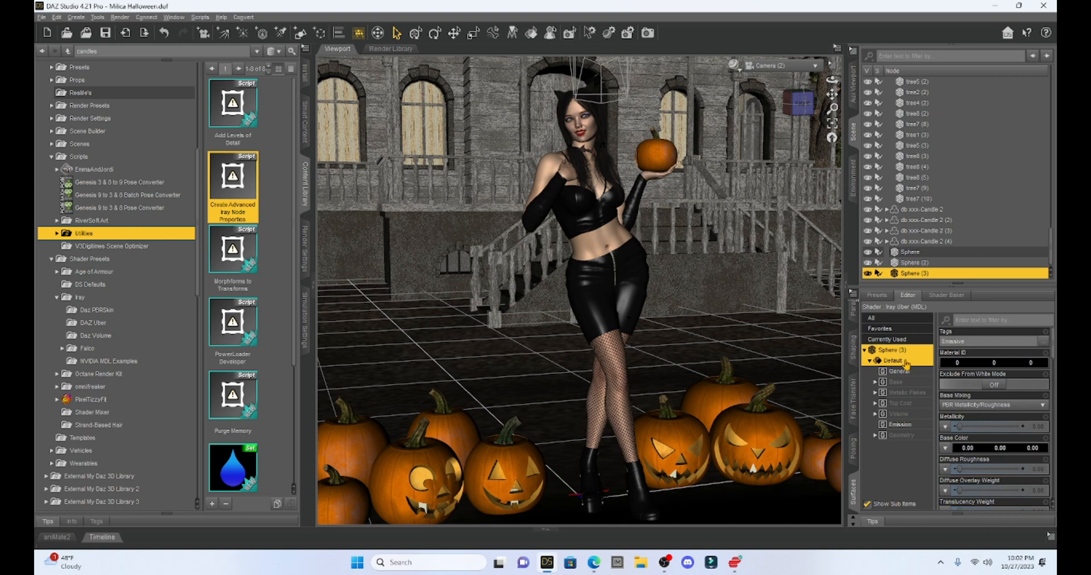
pyautogui.scroll(-10, 985, 414)
pyautogui.scroll(-3, 985, 414)
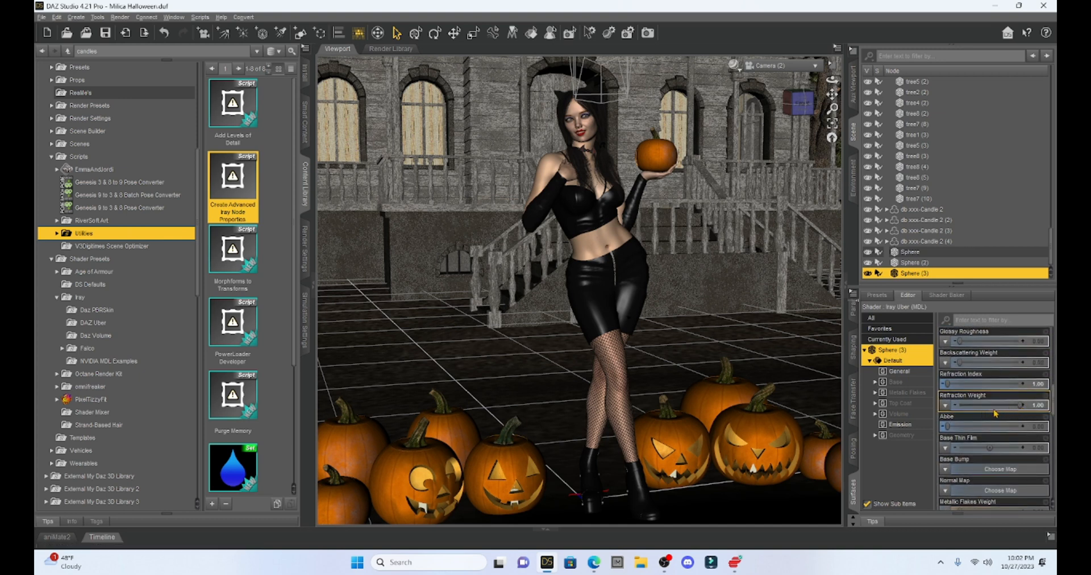
pyautogui.moveTo(1021, 404); pyautogui.dragTo(956, 405)
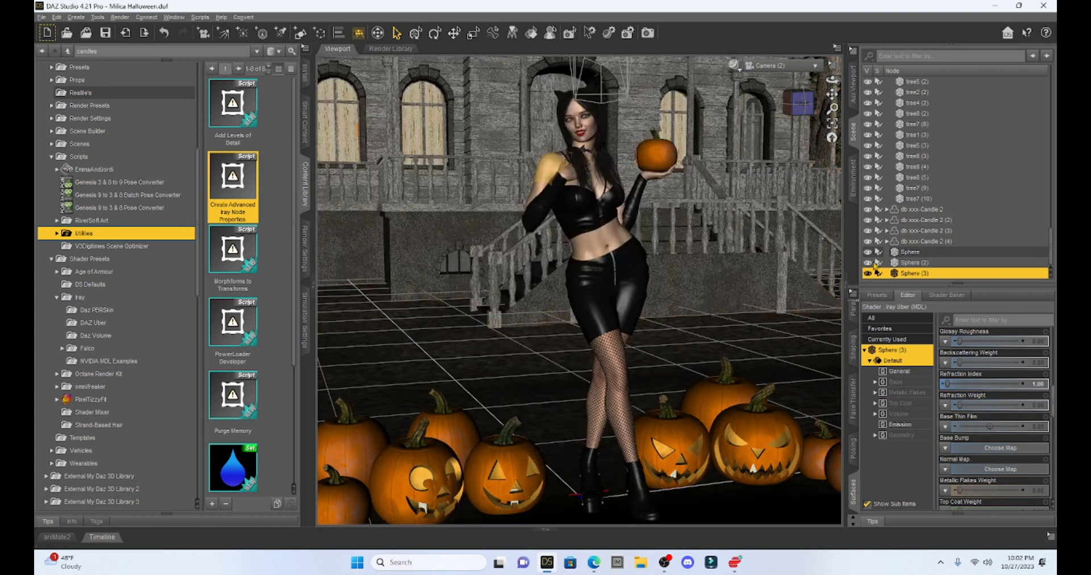
pyautogui.click(853, 312)
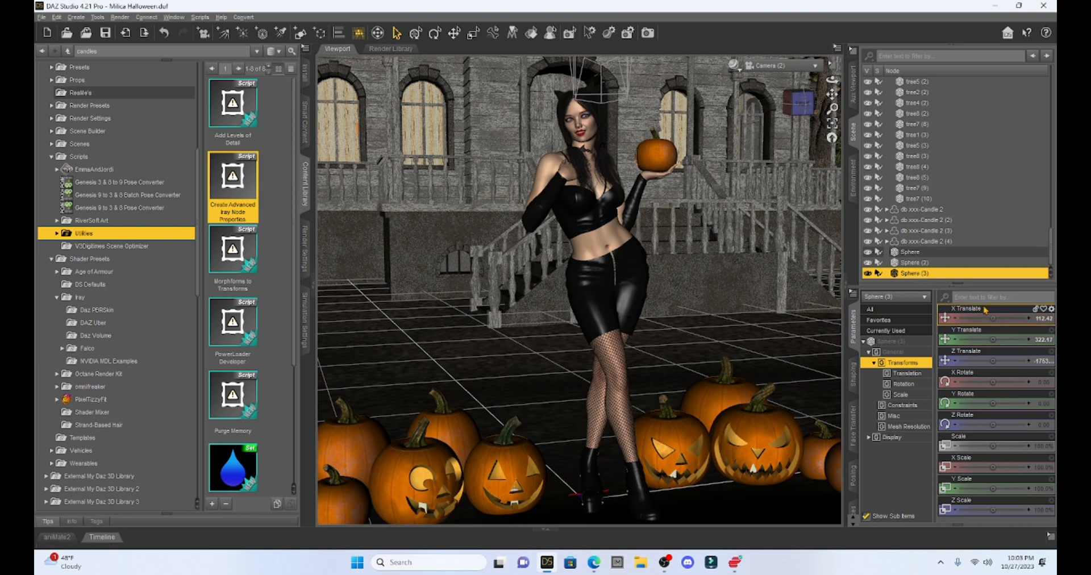
pyautogui.moveTo(999, 318)
pyautogui.mouseDown()
pyautogui.moveTo(1017, 318)
pyautogui.moveTo(994, 319)
pyautogui.mouseUp()
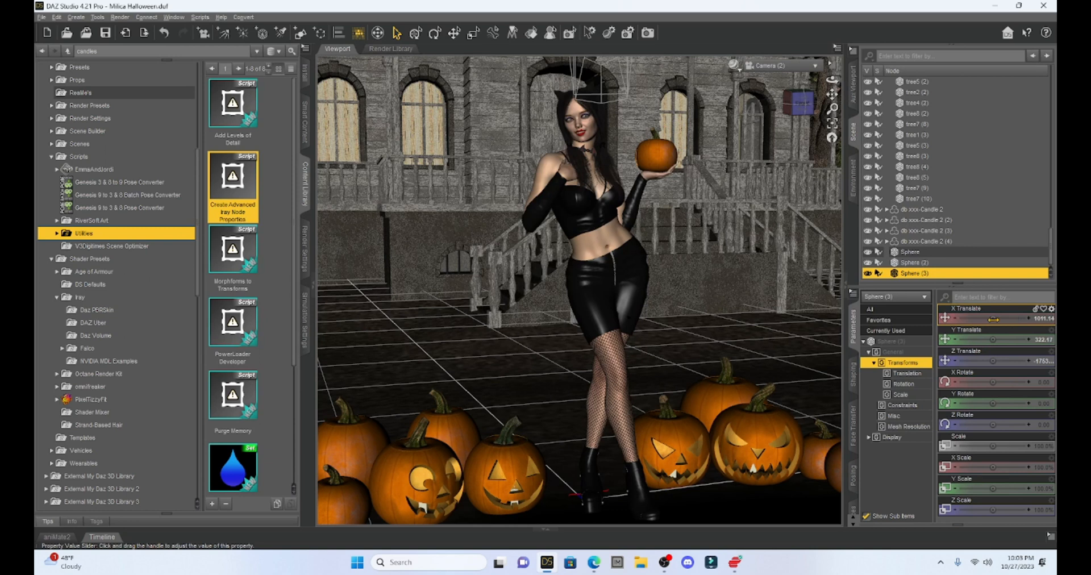
pyautogui.moveTo(993, 320)
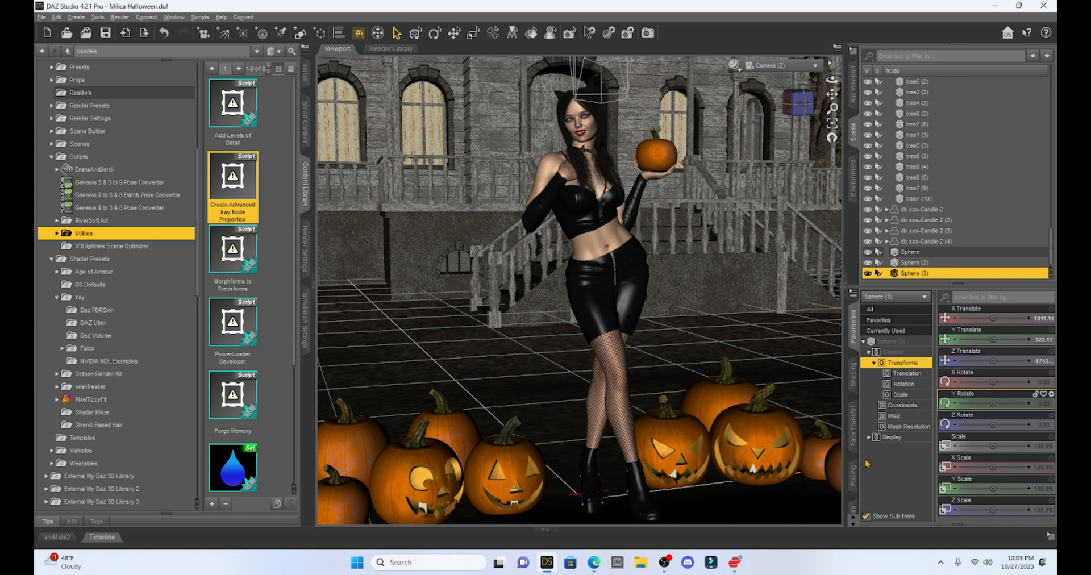
# Set the Refraction Weight of Sphere (3) to 1.00.
pyautogui.click(853, 511)
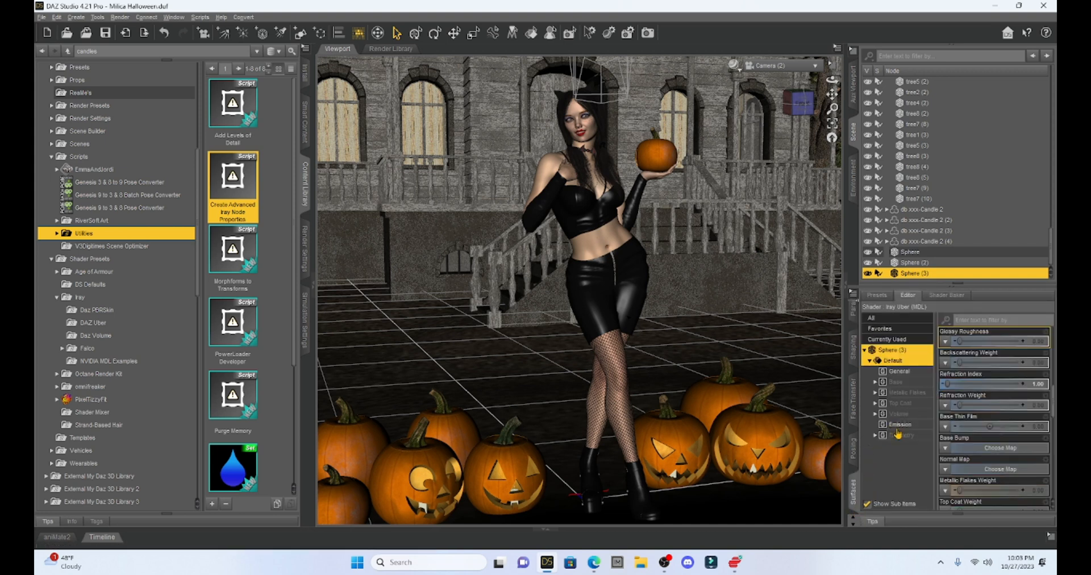
pyautogui.click(897, 425)
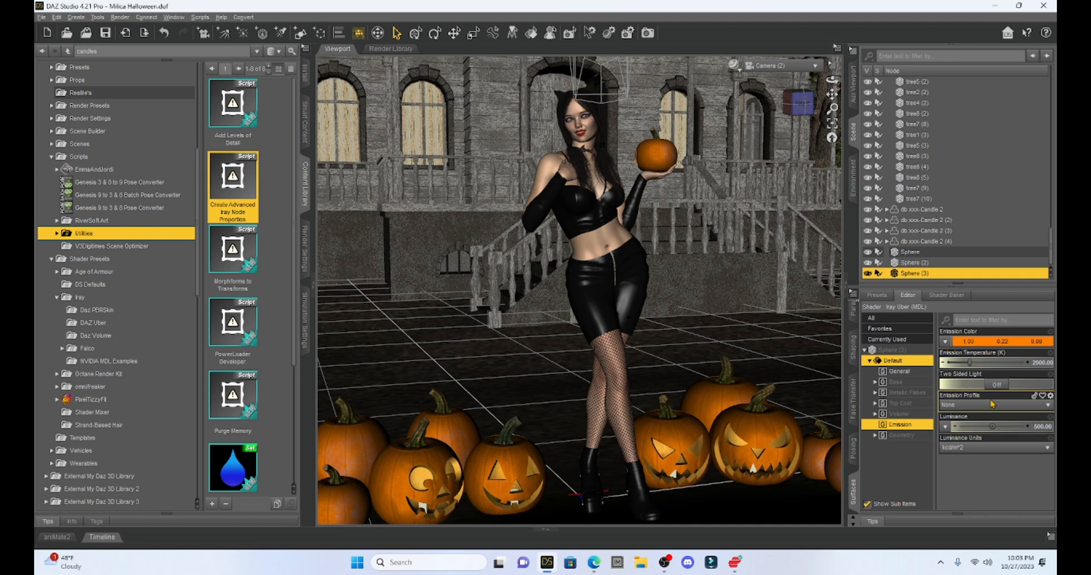
pyautogui.click(889, 351)
pyautogui.scroll(-4, 998, 437)
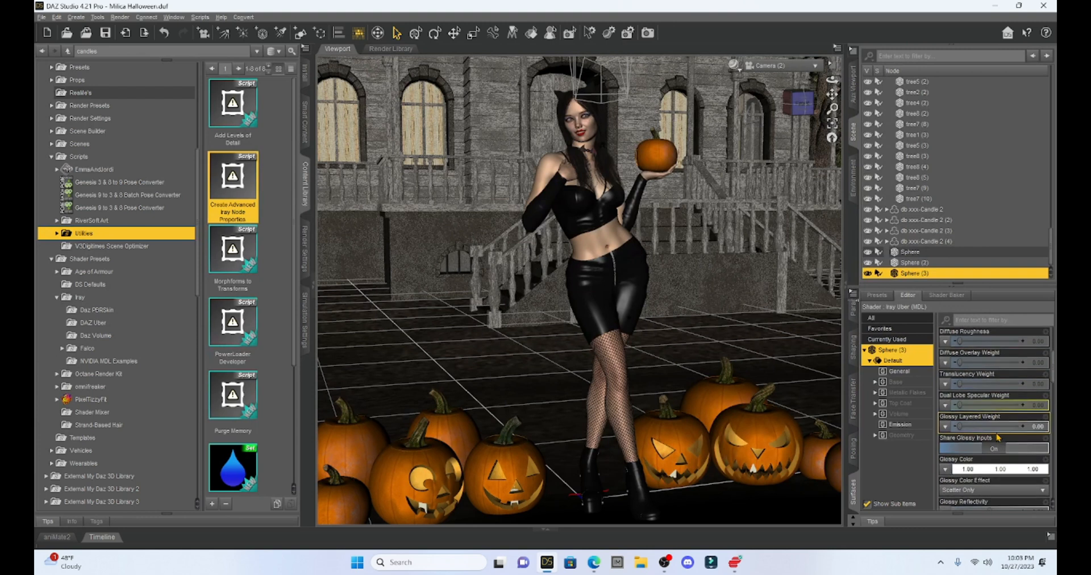
pyautogui.scroll(-8, 998, 438)
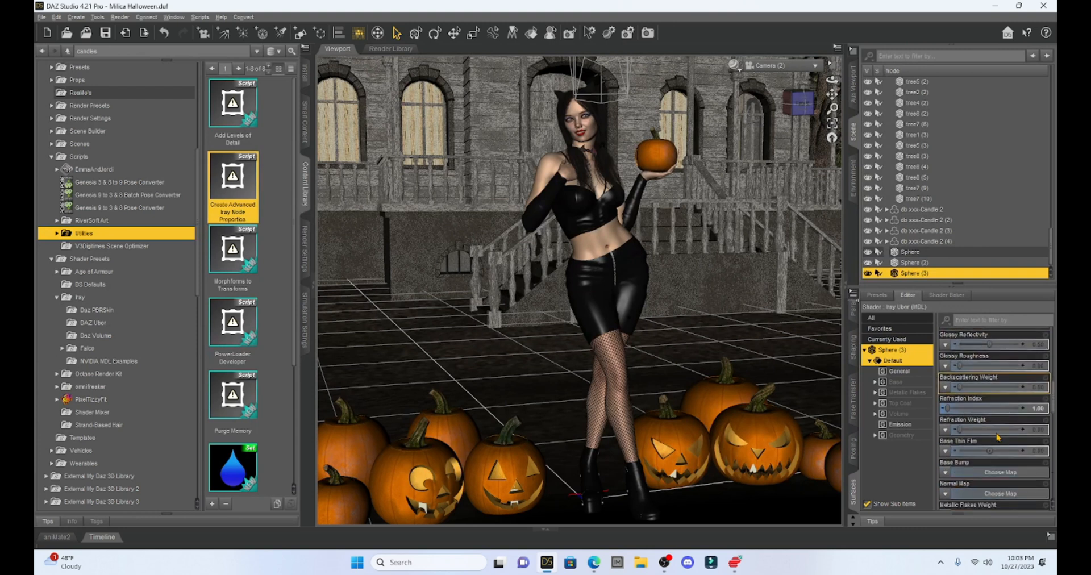
pyautogui.moveTo(959, 405); pyautogui.dragTo(1023, 405)
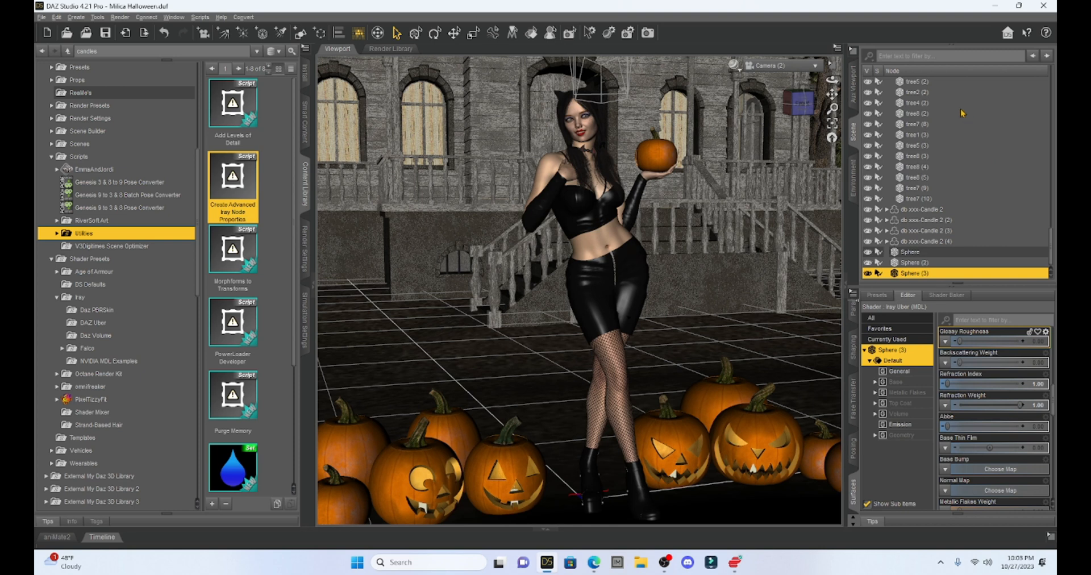
# Collapse the Content Library pane to widen the viewport, keeping the scene and surface panes open.
pyautogui.click(313, 285)
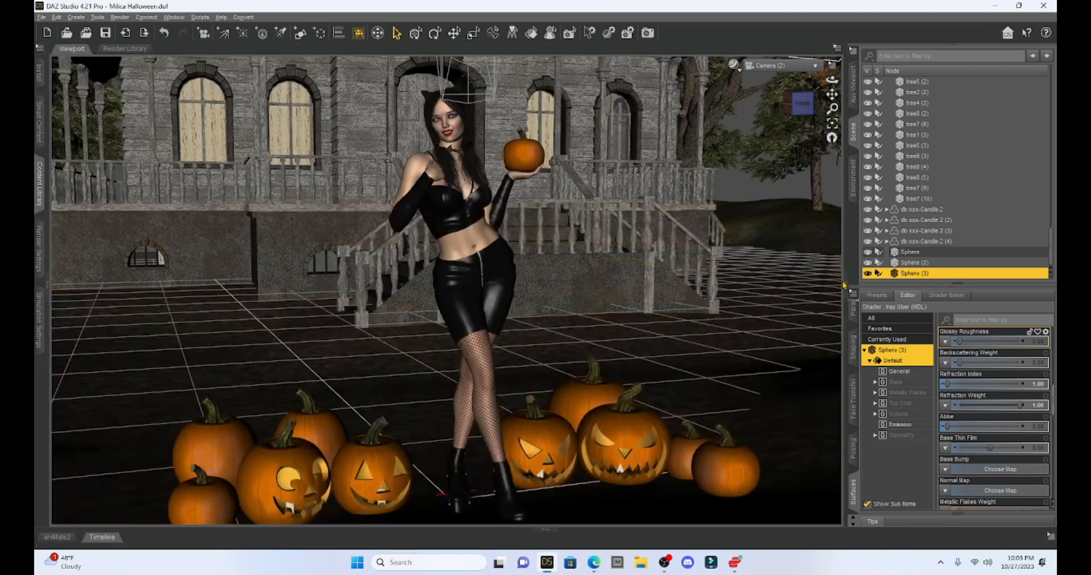
pyautogui.click(845, 285)
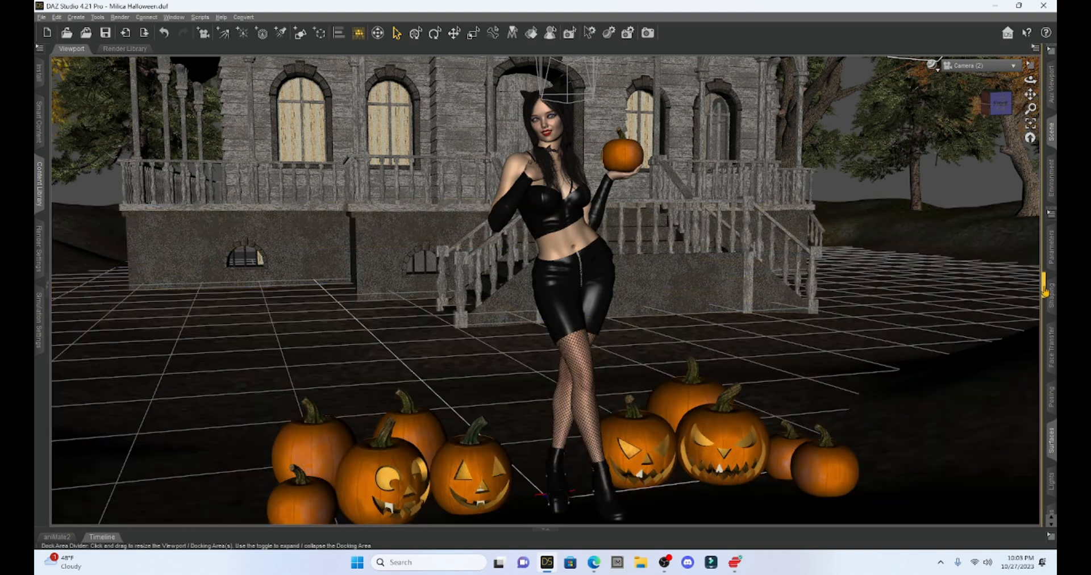
pyautogui.click(1042, 285)
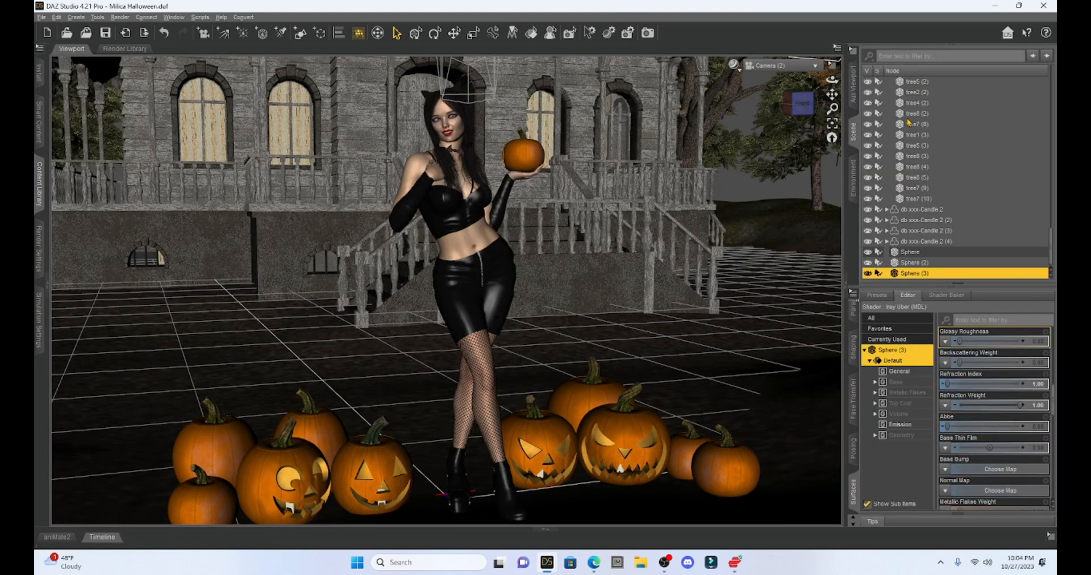
# Set the Environment backdrop background to the red sunset image 2322 from the TEXTURES folder.
pyautogui.click(854, 184)
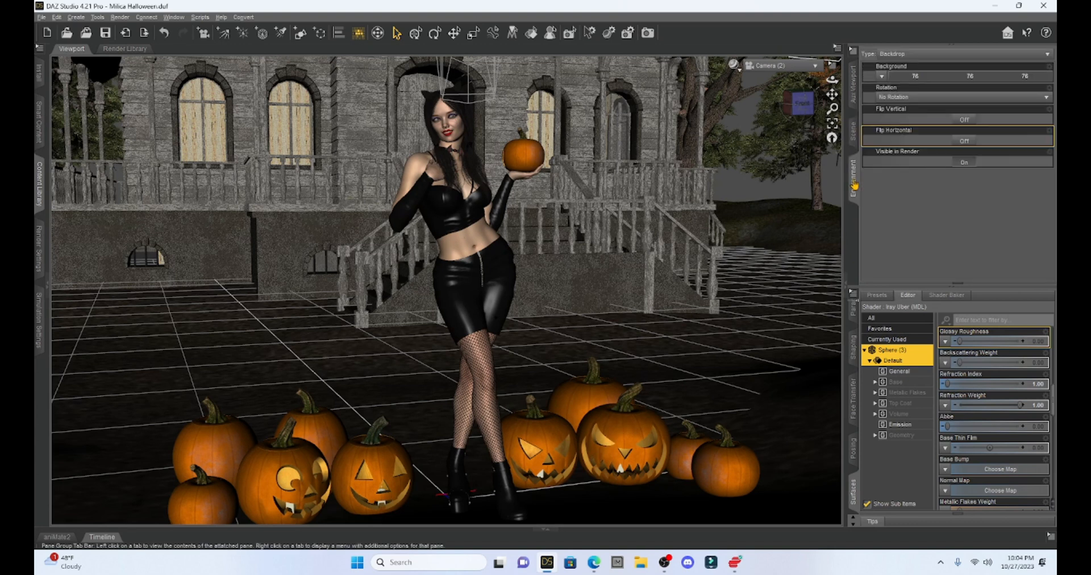
pyautogui.click(882, 77)
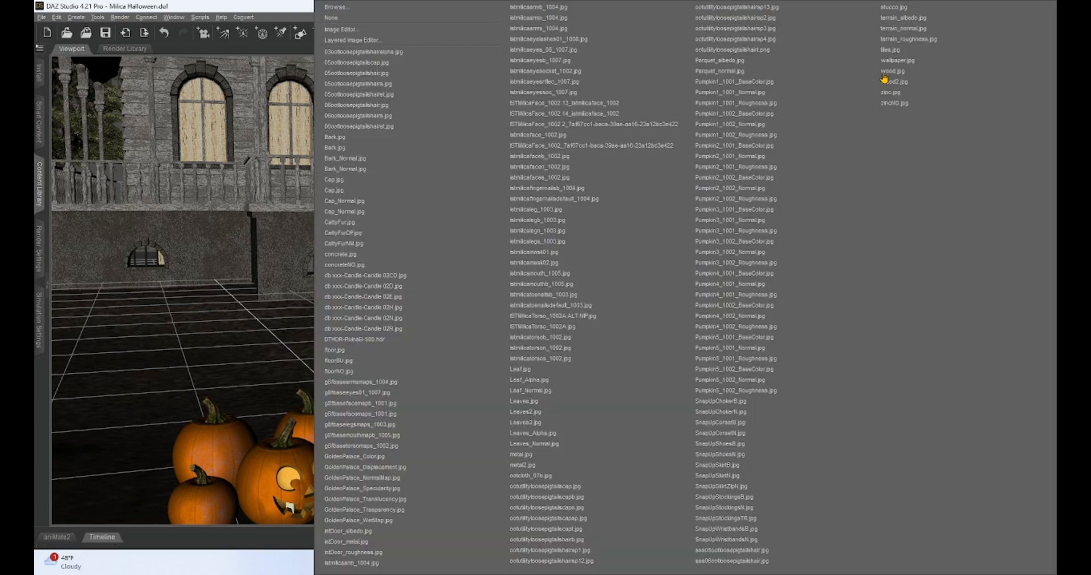
pyautogui.click(441, 10)
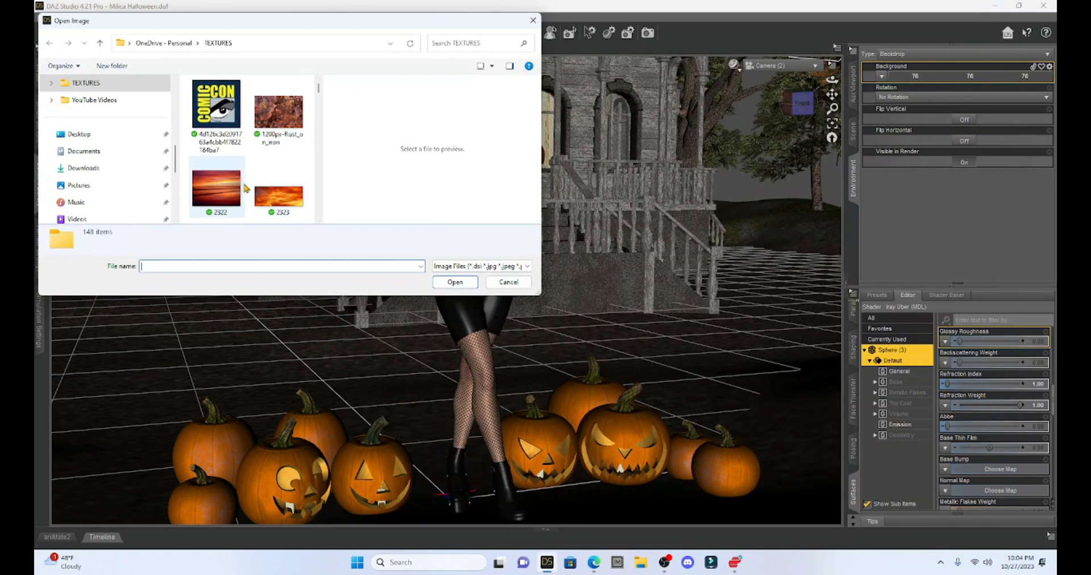
pyautogui.scroll(-1, 274, 162)
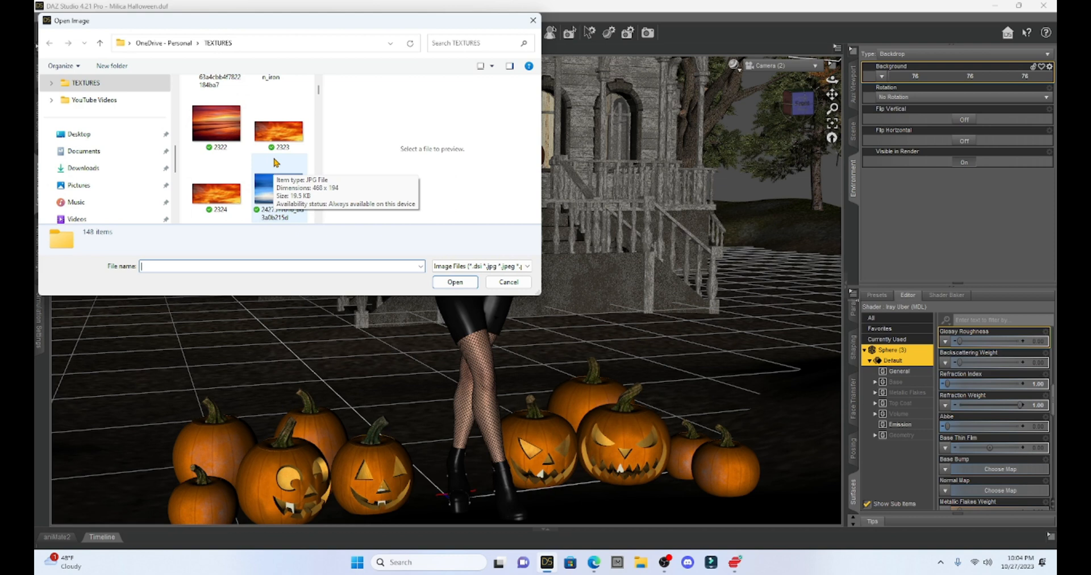
pyautogui.scroll(-6, 274, 162)
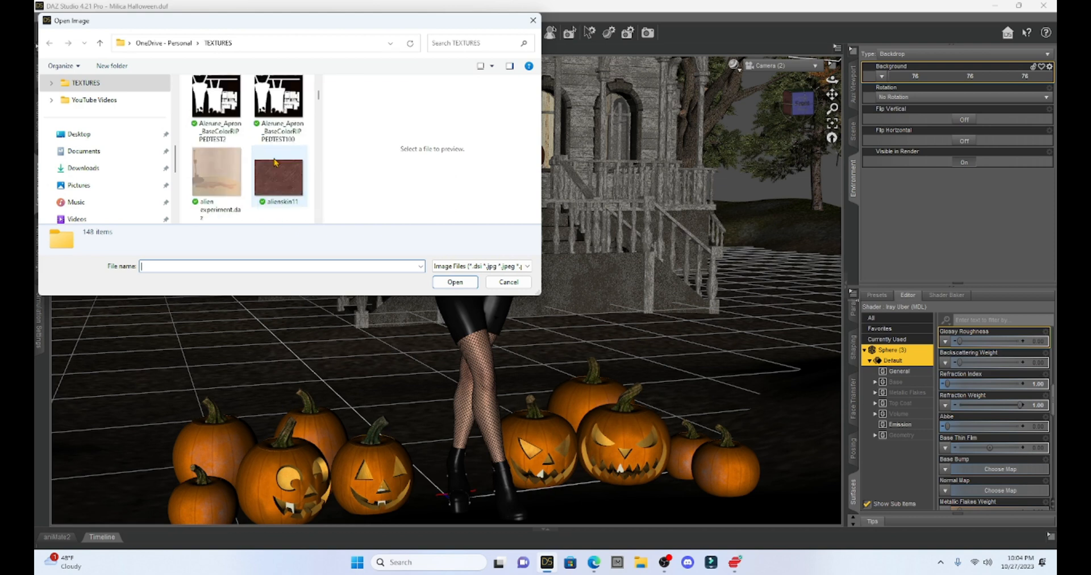
pyautogui.scroll(-6, 274, 162)
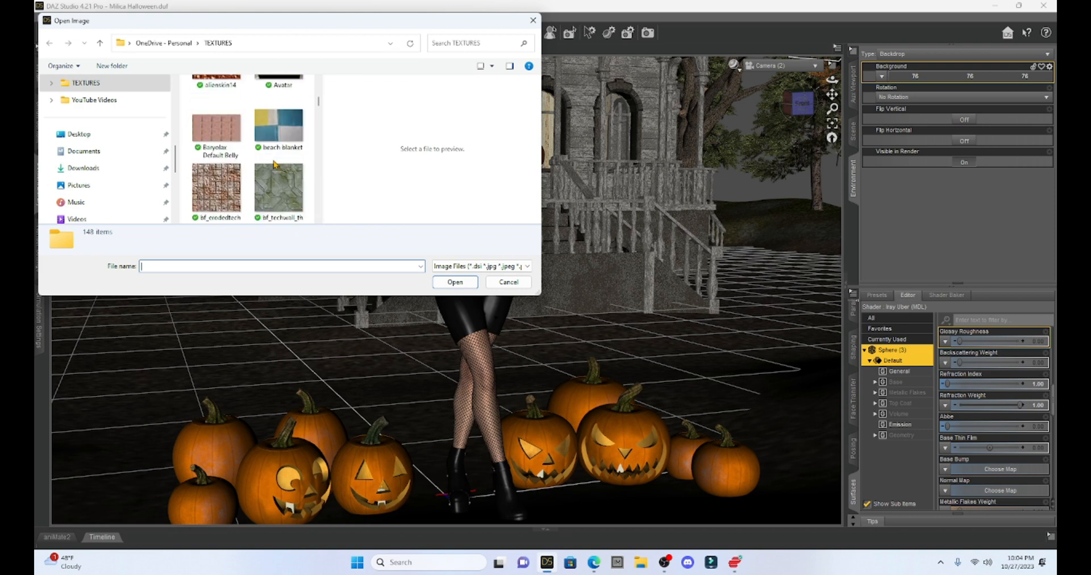
pyautogui.scroll(-5, 274, 164)
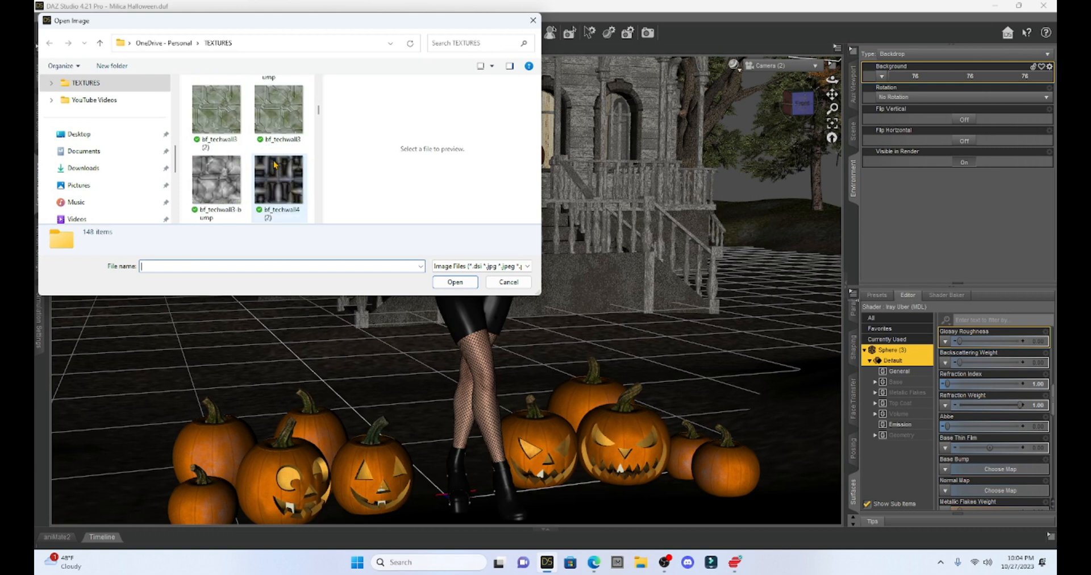
pyautogui.scroll(15, 274, 164)
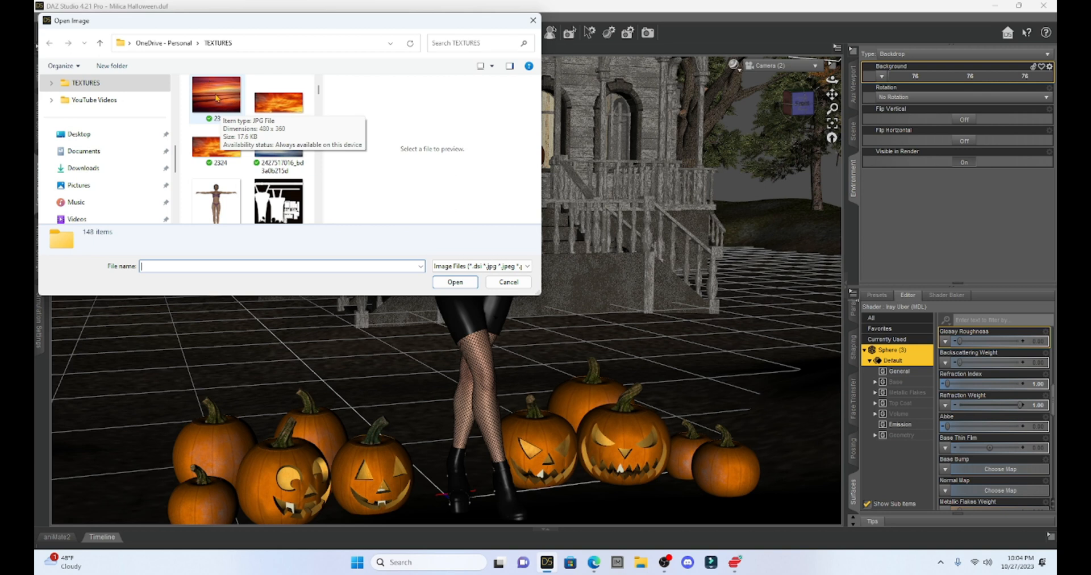
pyautogui.doubleClick(216, 97)
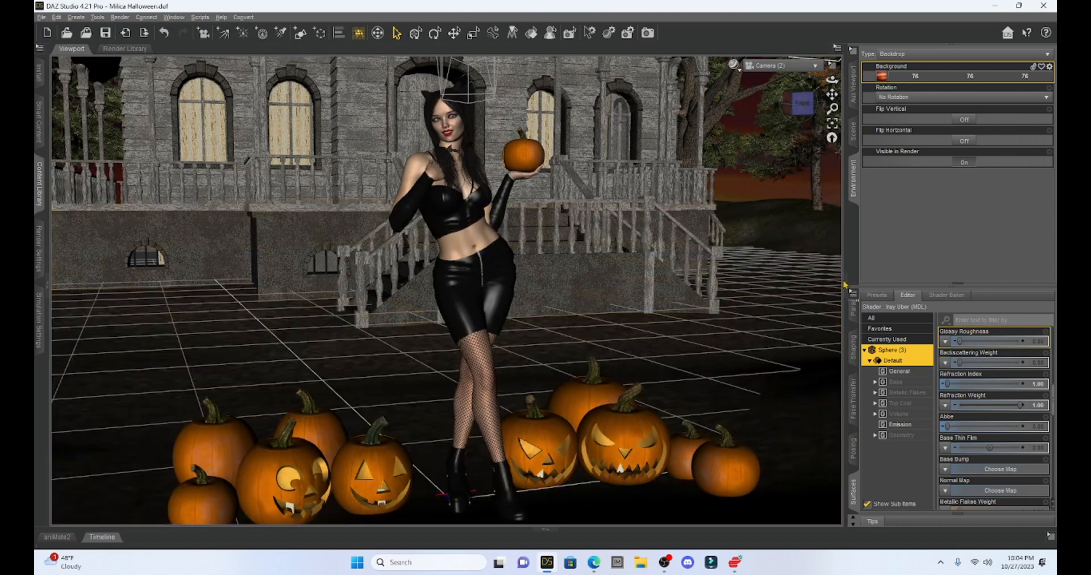
# Collapse the scene and surface panes and preview the backdrop through Camera (2) in NVIDIA Iray.
pyautogui.click(846, 286)
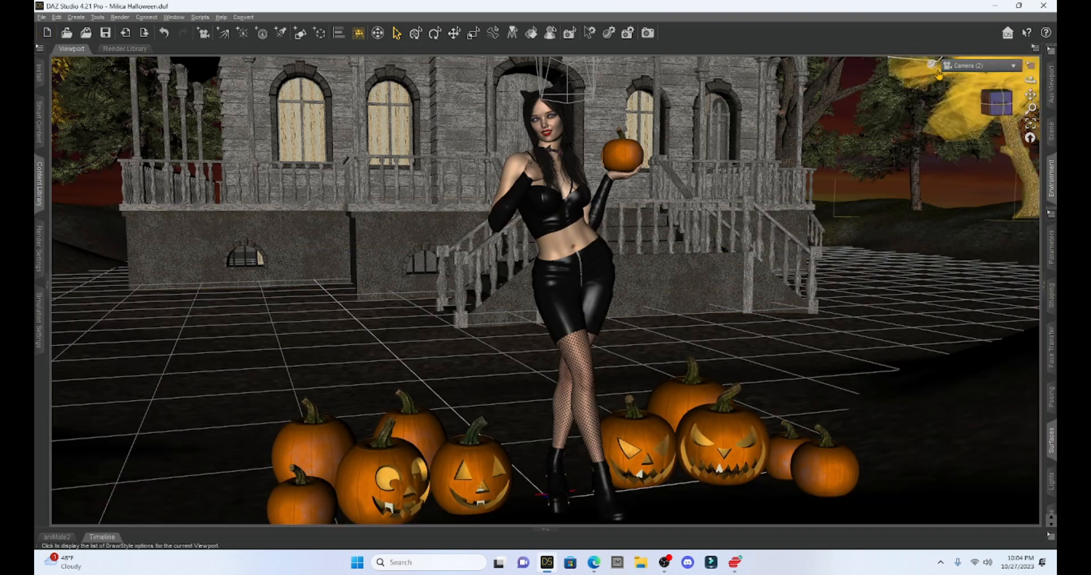
pyautogui.click(938, 73)
pyautogui.click(936, 206)
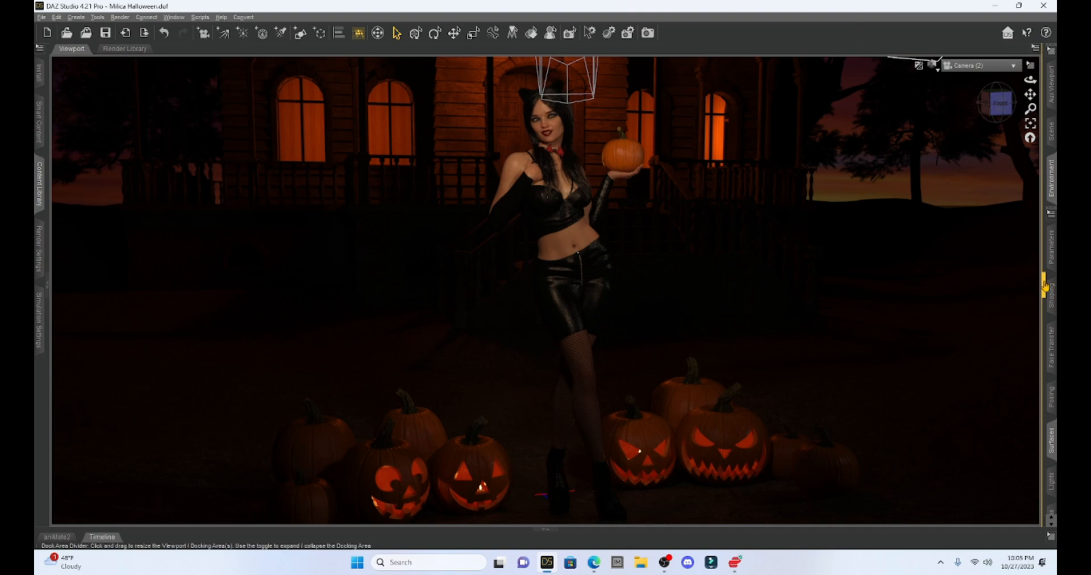
# Reopen the side panes, including the Content Library, and return the viewport to Texture Shaded.
pyautogui.click(1045, 286)
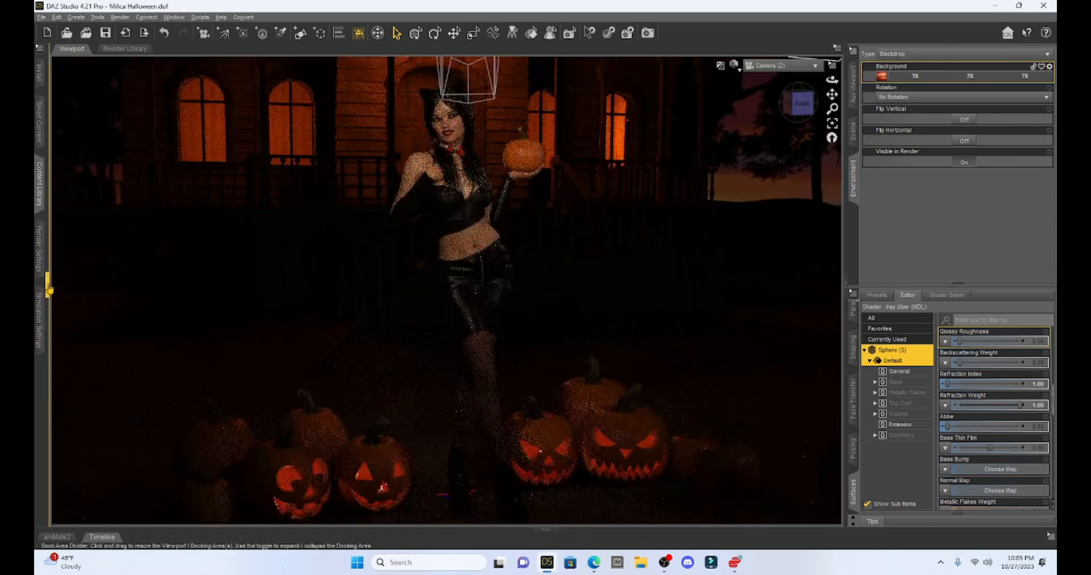
pyautogui.click(48, 287)
pyautogui.click(720, 65)
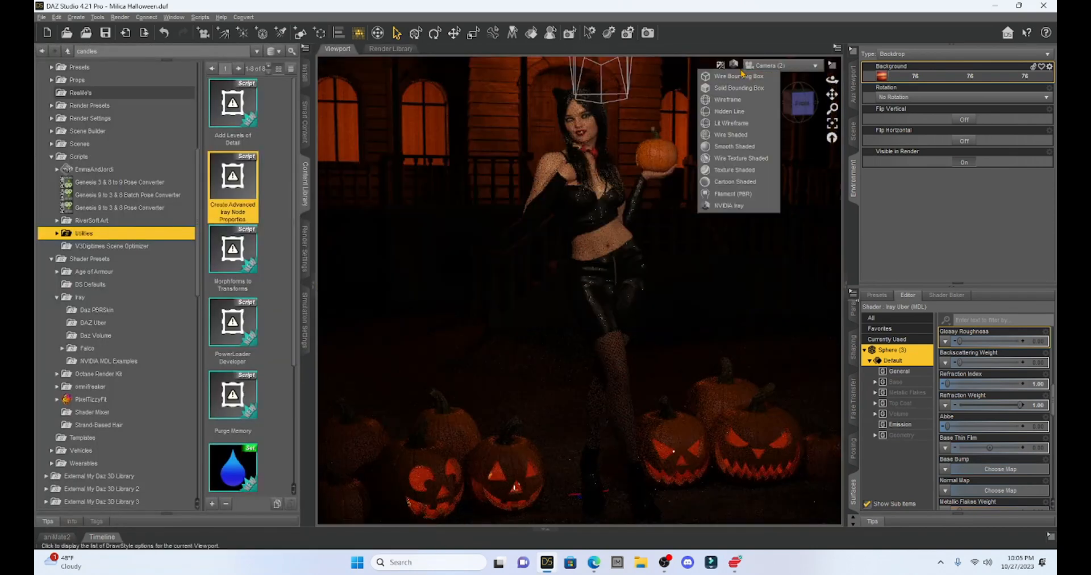
pyautogui.click(728, 171)
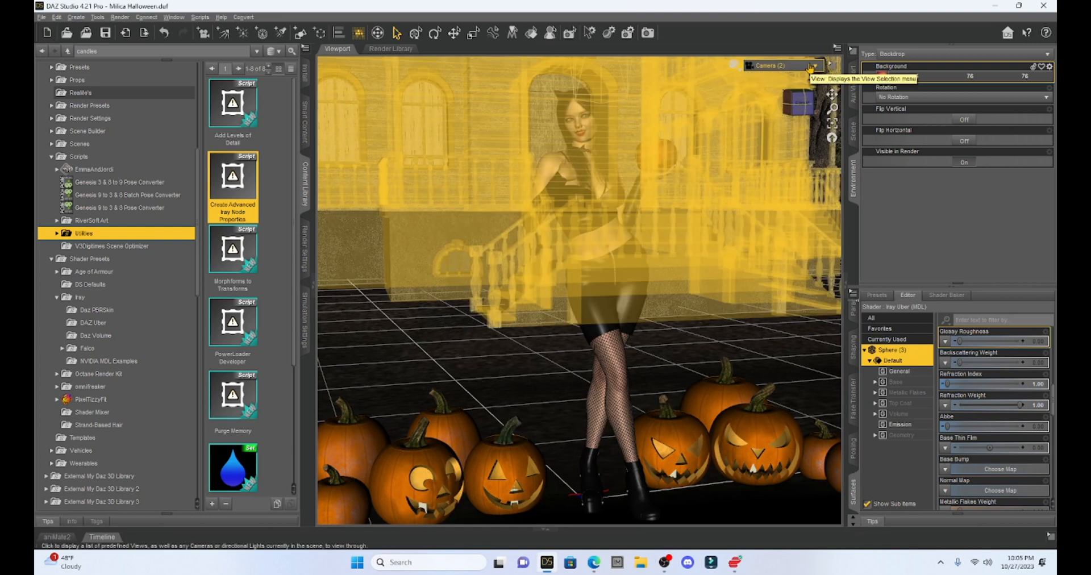
# Look at the scene through SpotLight, show the scene nodes and open the Luminous Flux value of SpotLight (3).
pyautogui.click(810, 67)
pyautogui.click(818, 177)
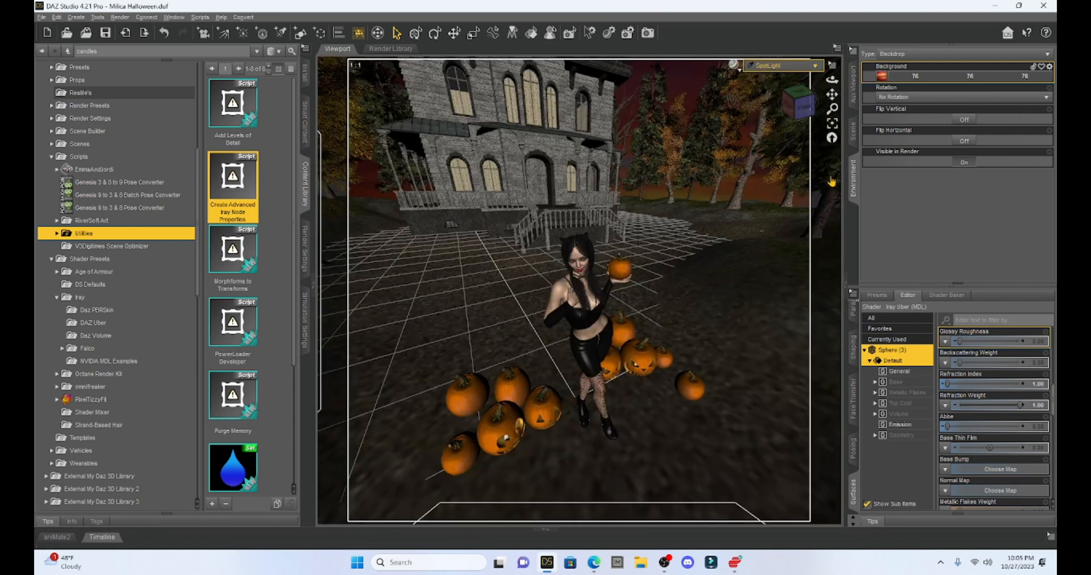
pyautogui.click(852, 132)
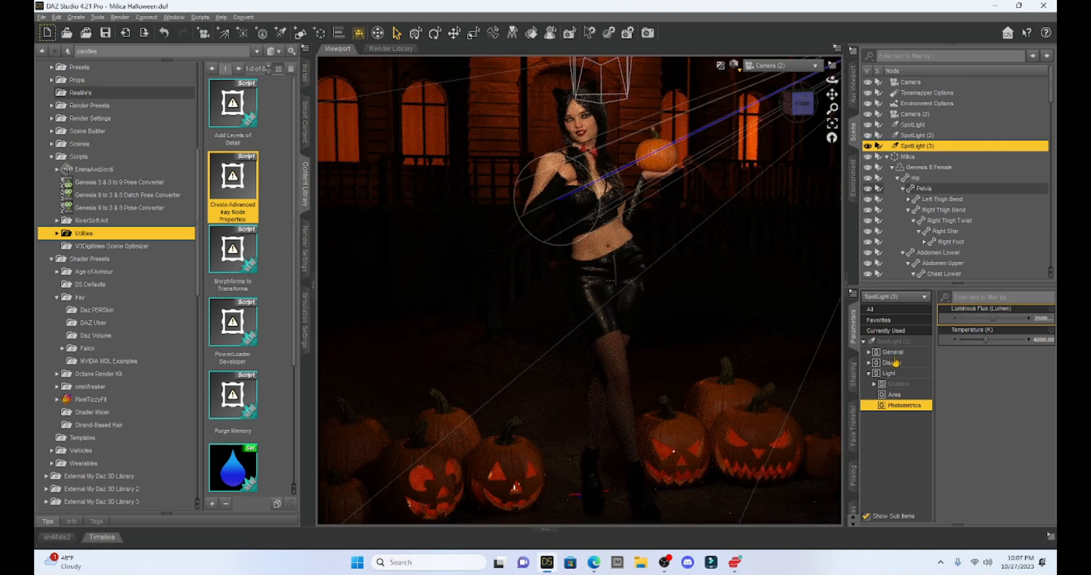
pyautogui.click(1043, 319)
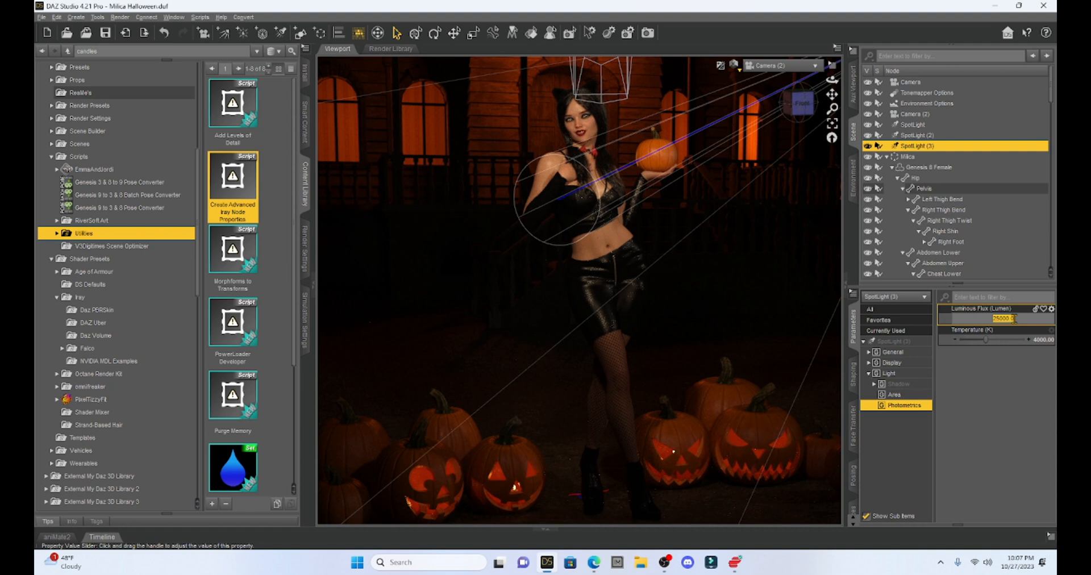
pyautogui.press('Return')
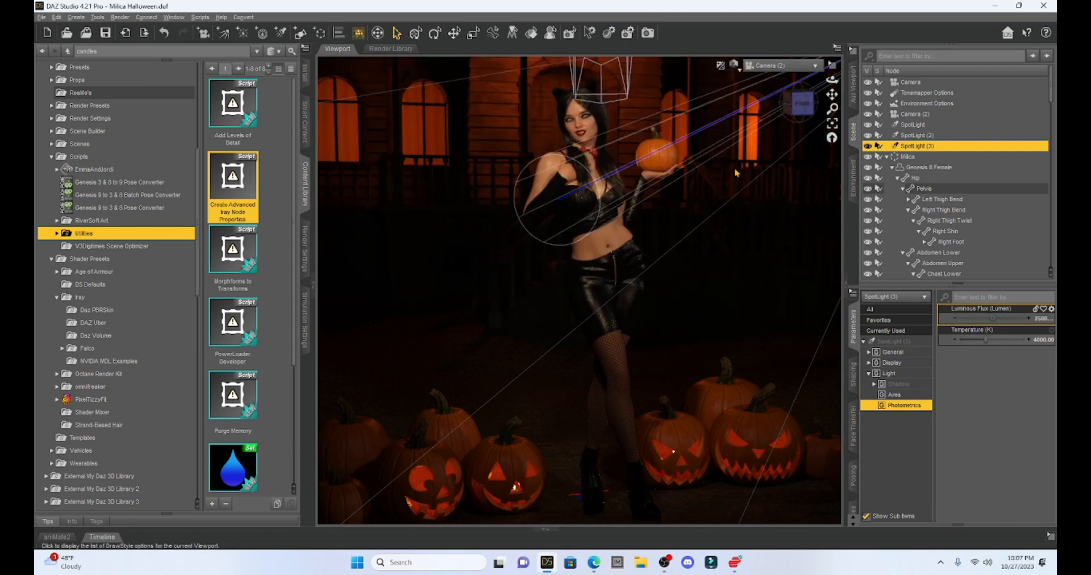
# Search the Content Library for leaves and load the FL2021 Flat Scatter Round 01b prop into the scene.
pyautogui.doubleClick(168, 51)
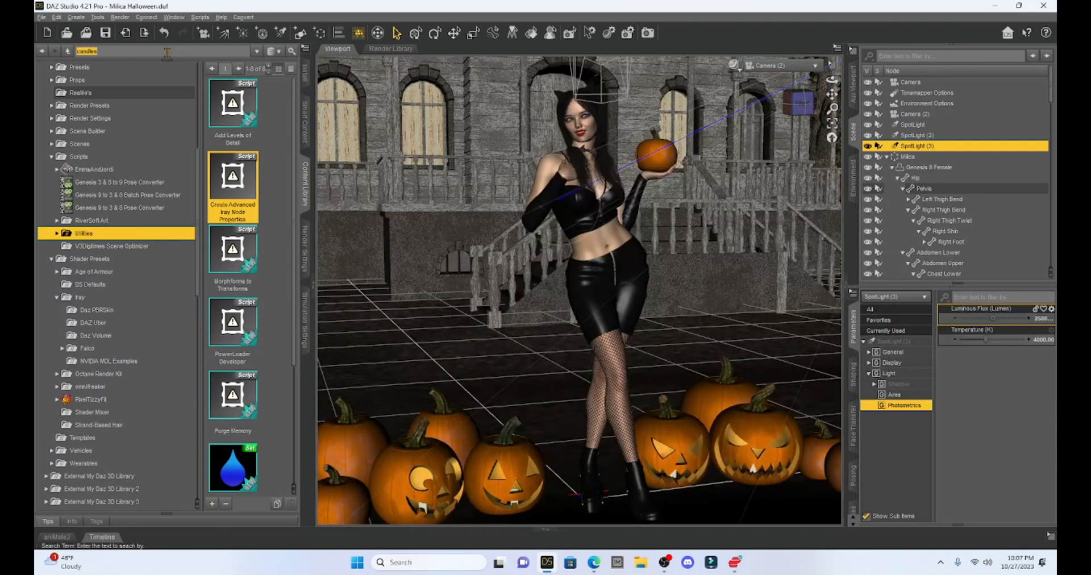
pyautogui.write('leaves')
pyautogui.press('Return')
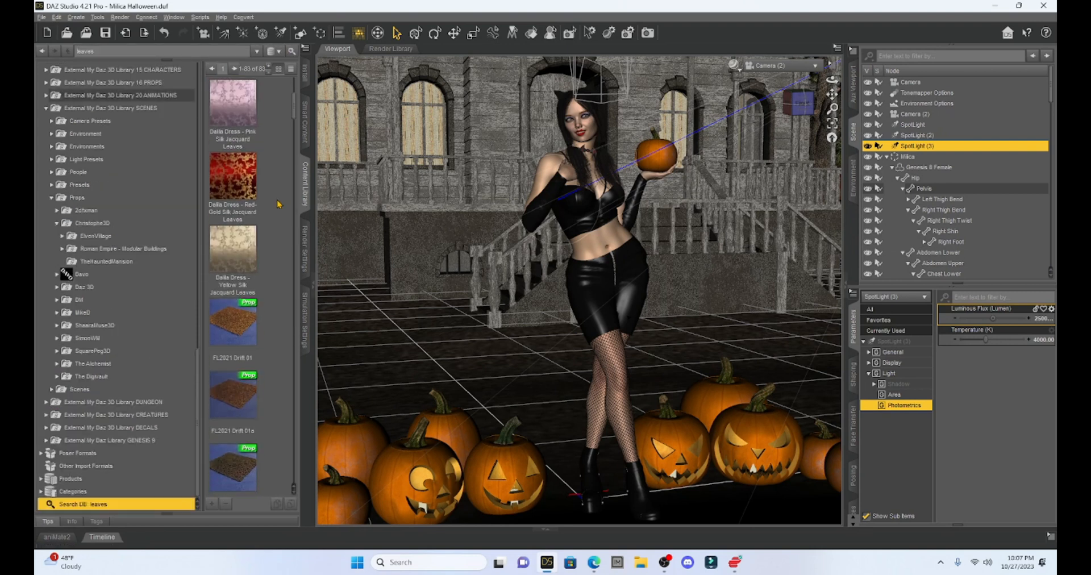
pyautogui.scroll(-5, 259, 244)
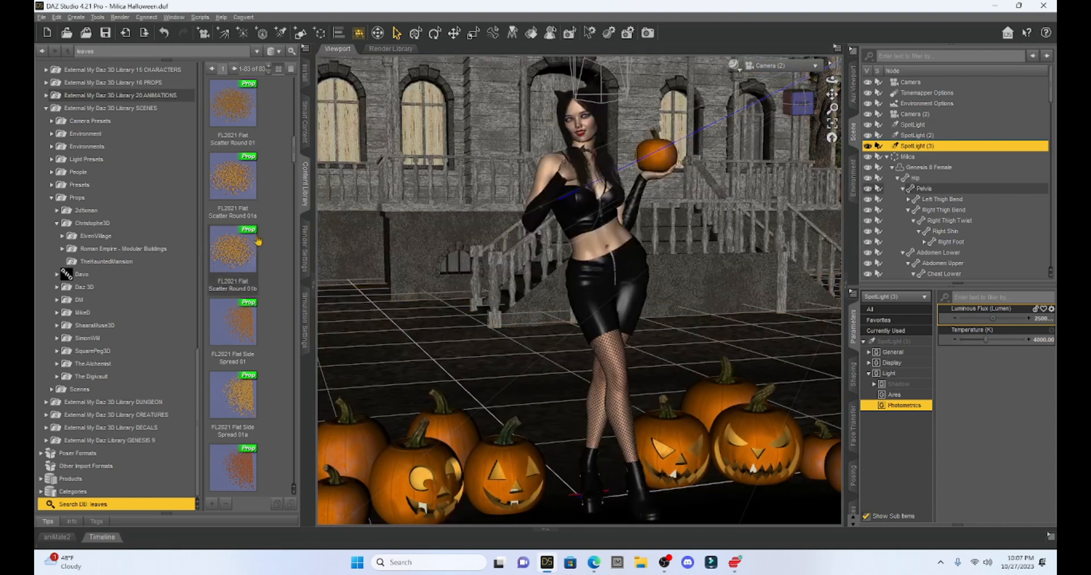
pyautogui.doubleClick(228, 253)
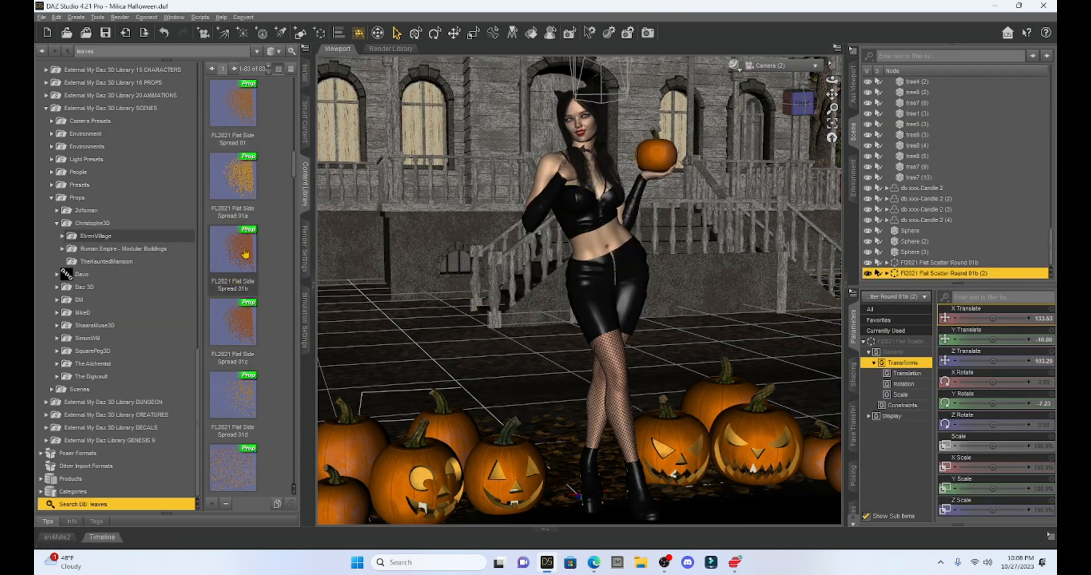
# Load the FL2021 Flat Scatter Spread 01 prop and move Flat Scatter Round 01b (2) back to about Z -307.
pyautogui.scroll(-2, 239, 253)
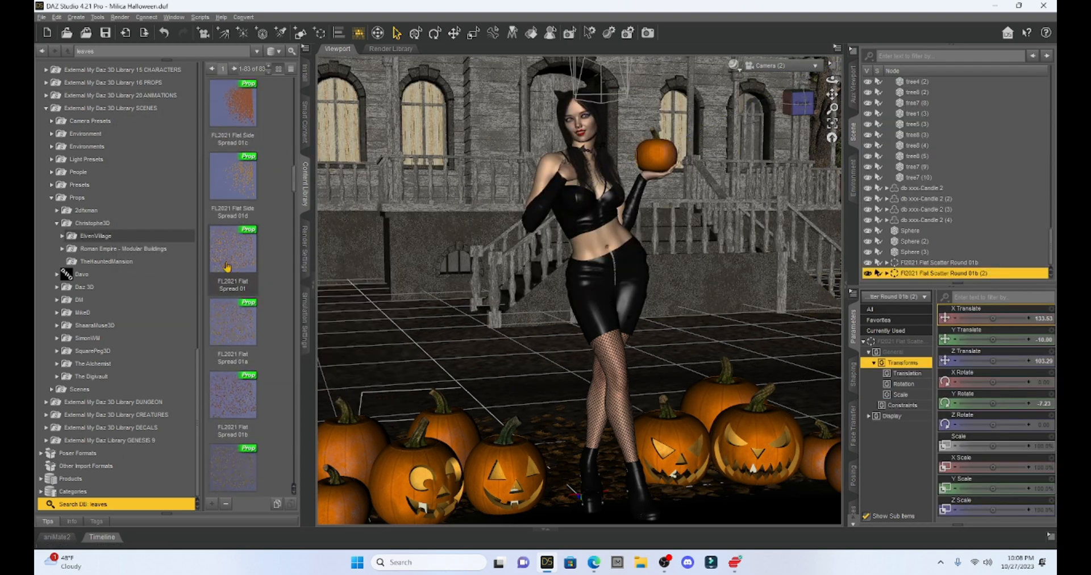
pyautogui.doubleClick(225, 255)
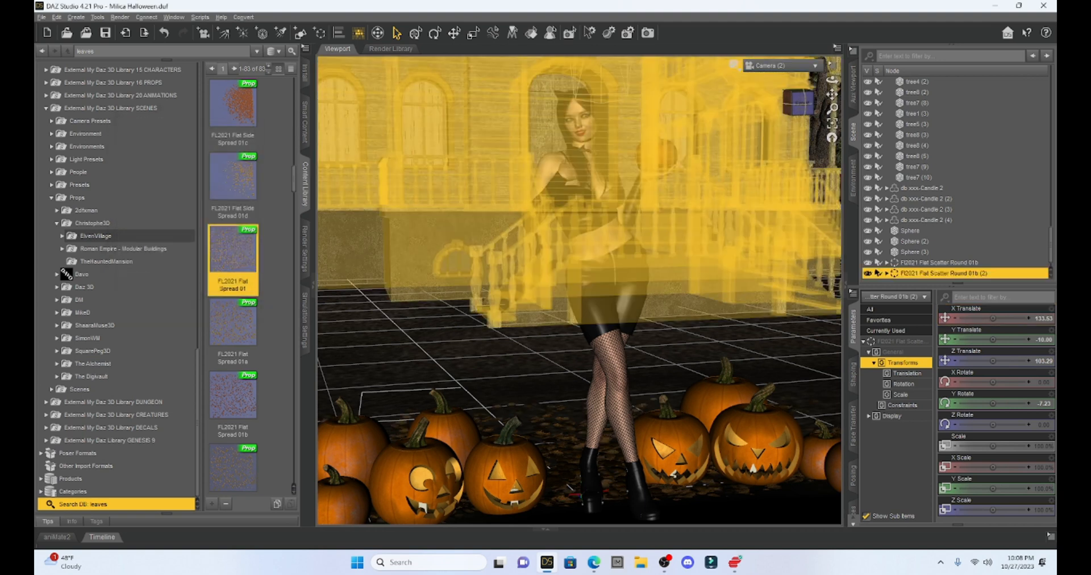
pyautogui.moveTo(993, 360); pyautogui.dragTo(973, 361)
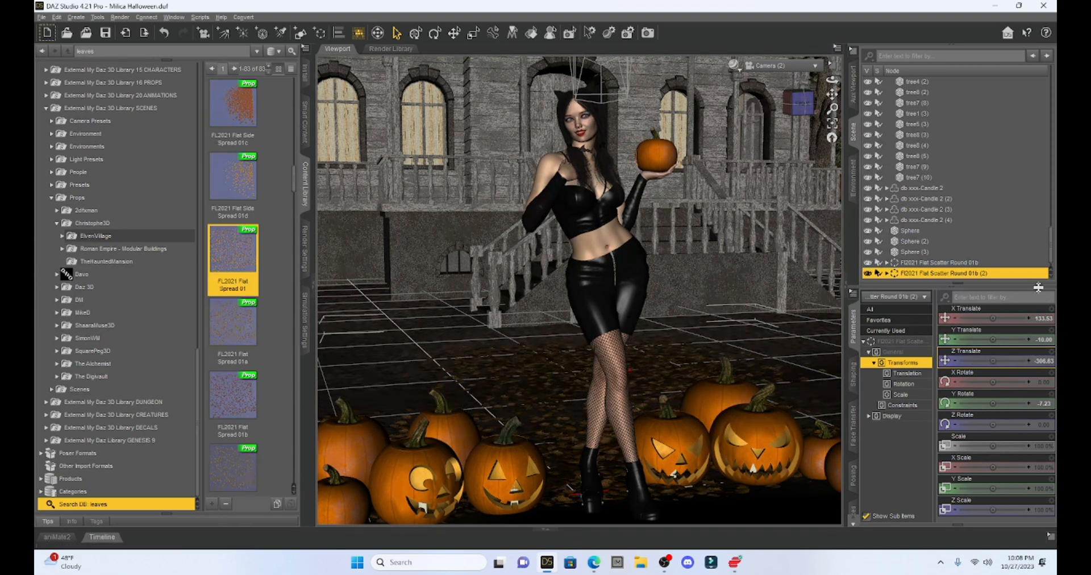
pyautogui.scroll(-1, 947, 267)
pyautogui.click(947, 274)
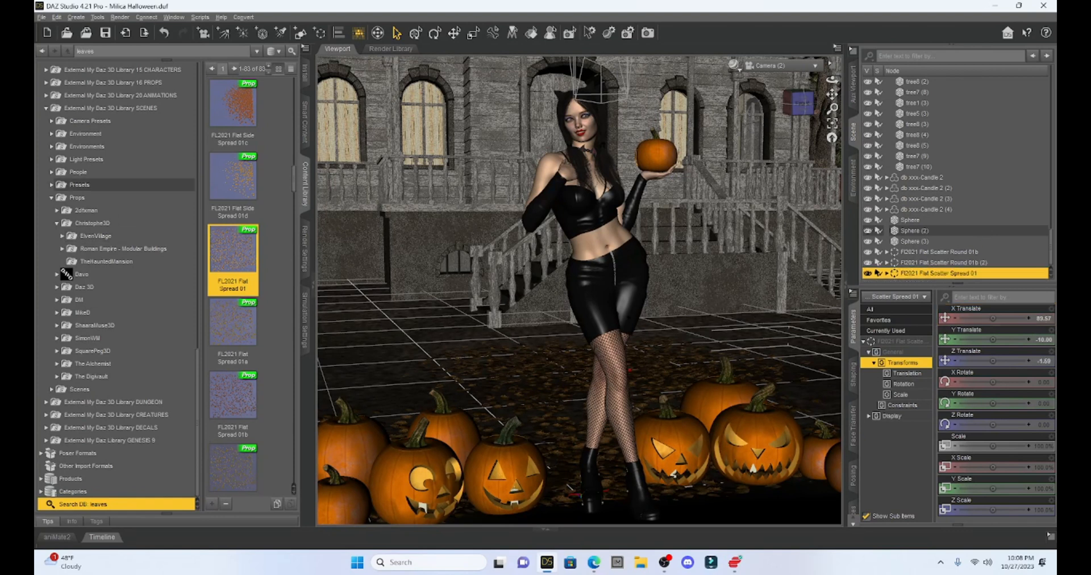
pyautogui.moveTo(228, 255)
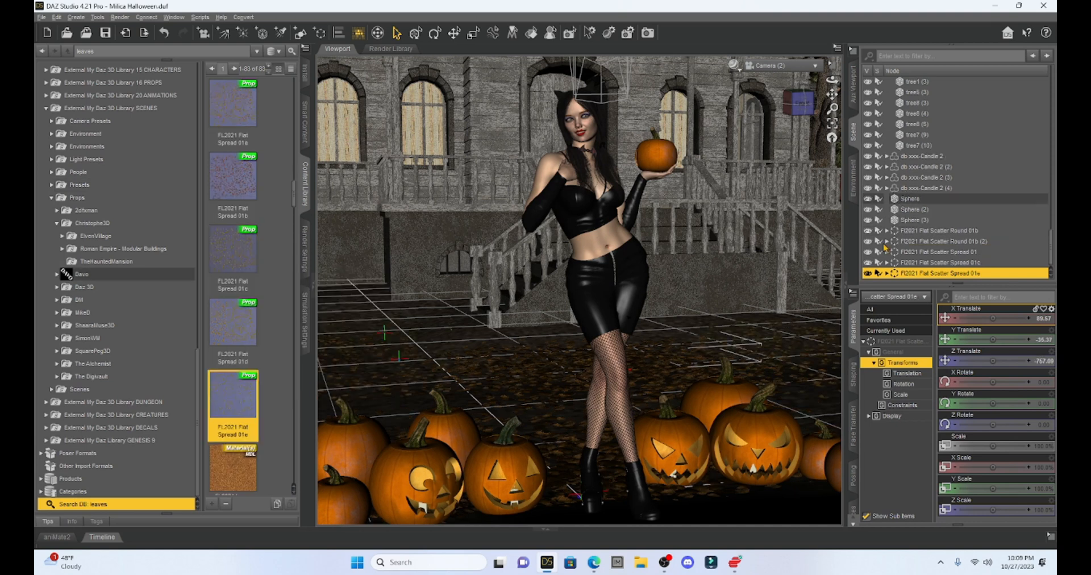
# Collapse the Content Library and scene panes and preview the scattered leaves in NVIDIA Iray.
pyautogui.click(313, 285)
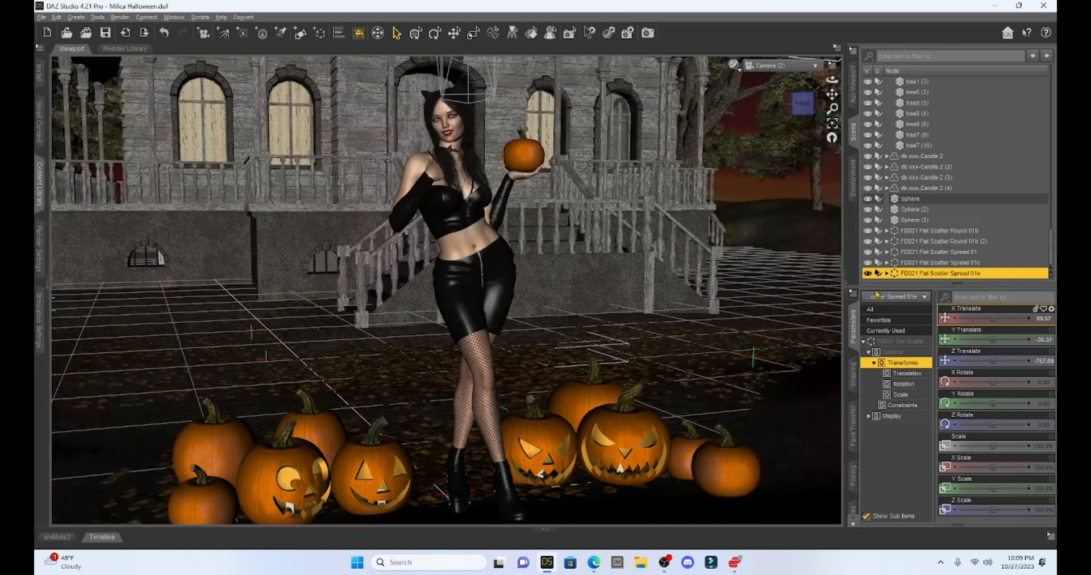
pyautogui.click(847, 289)
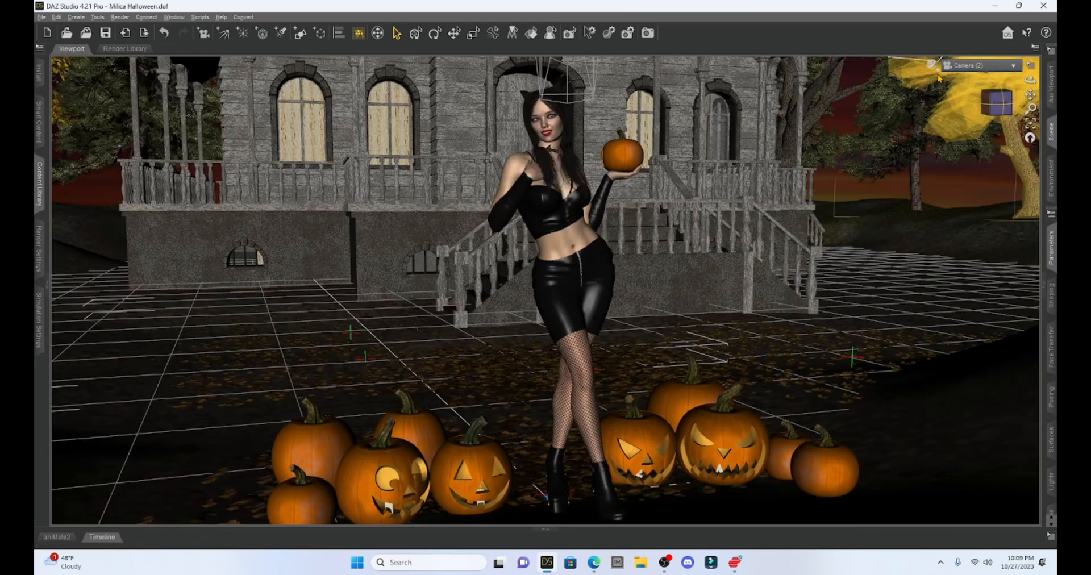
pyautogui.click(932, 65)
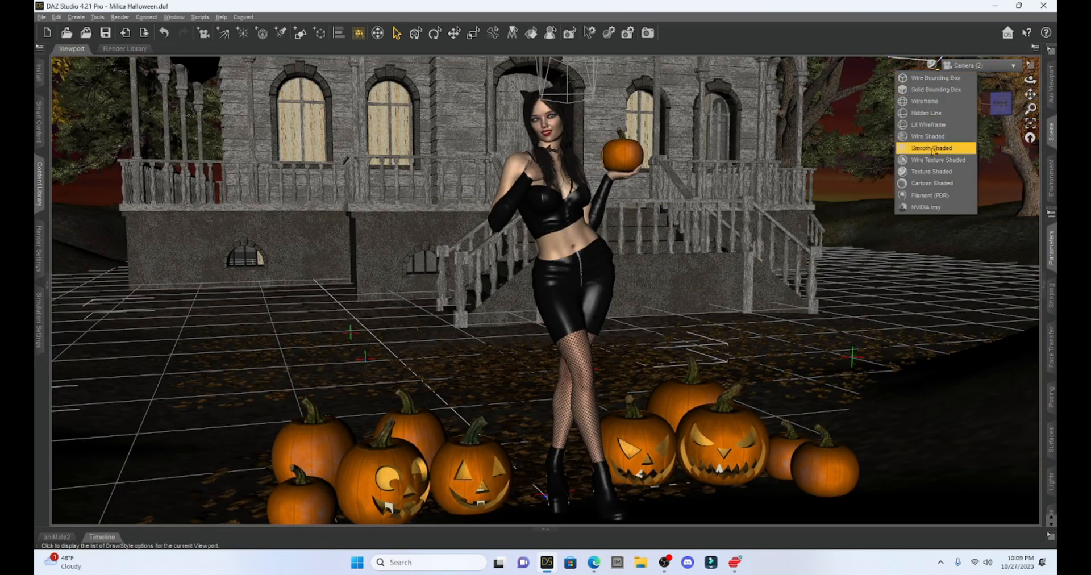
pyautogui.click(931, 195)
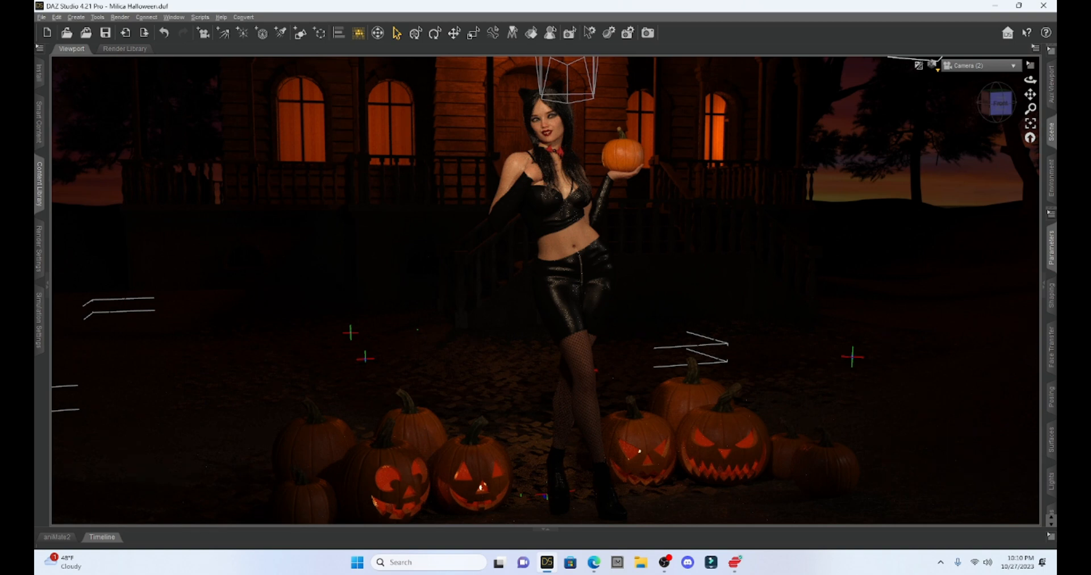
# Switch the viewport back to Texture Shaded and reopen the scene and parameters panes.
pyautogui.click(937, 70)
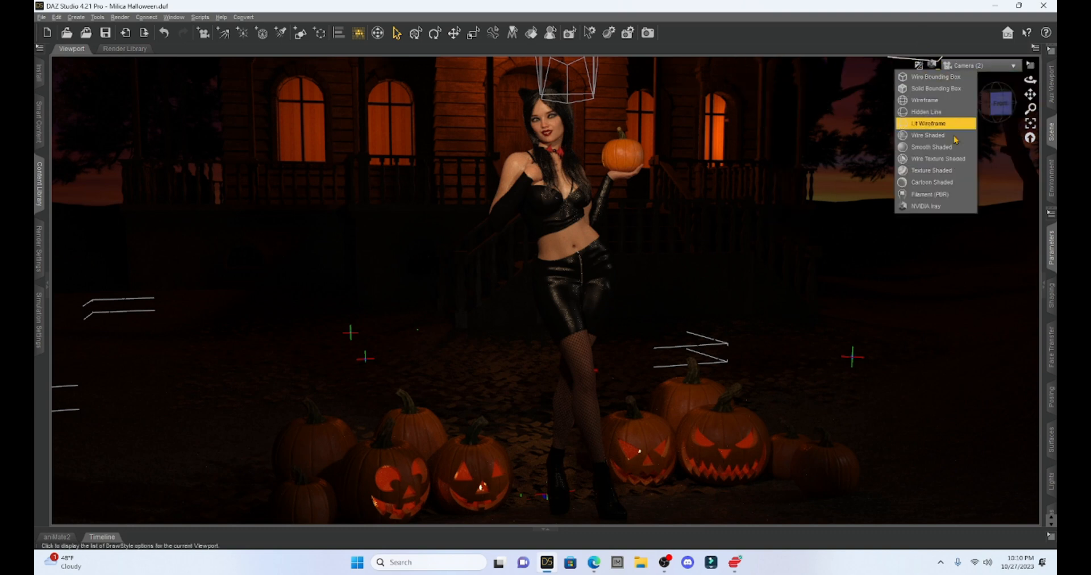
pyautogui.click(948, 172)
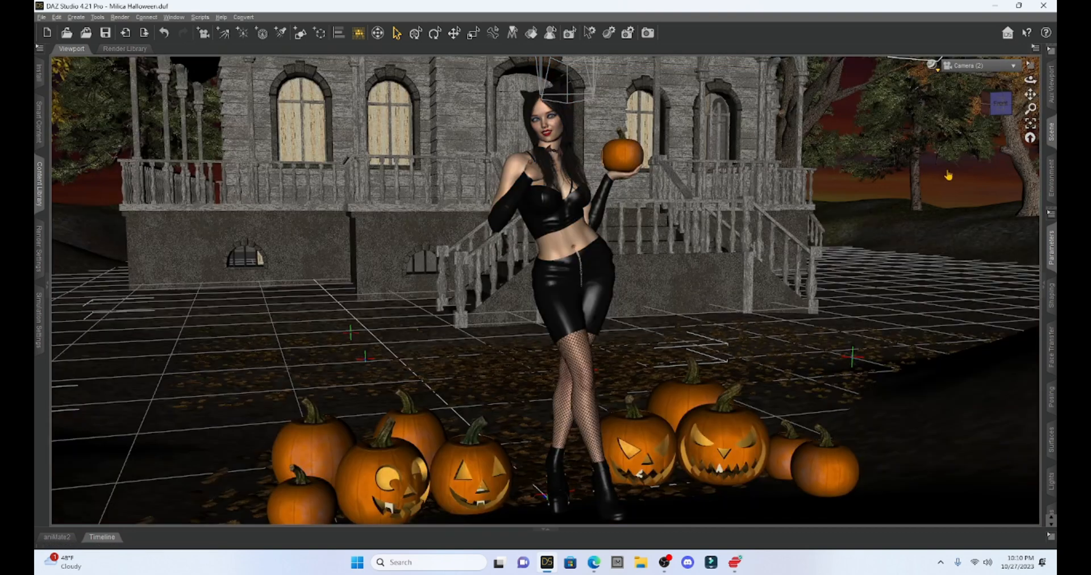
pyautogui.click(1044, 284)
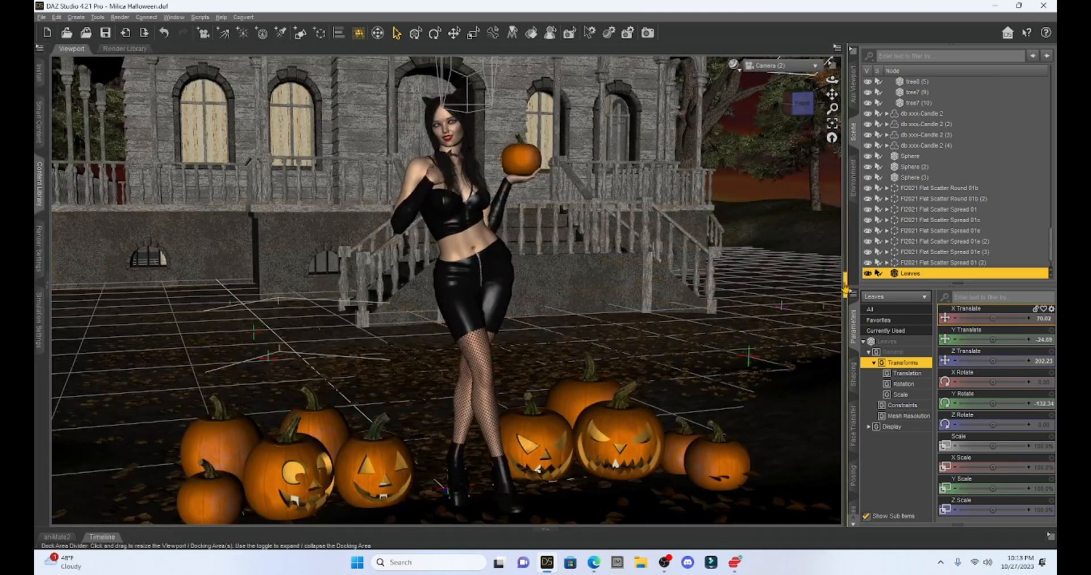
# Collapse the scene and parameters panes again and view the scene through the first Camera.
pyautogui.click(845, 290)
pyautogui.click(989, 65)
pyautogui.click(1000, 152)
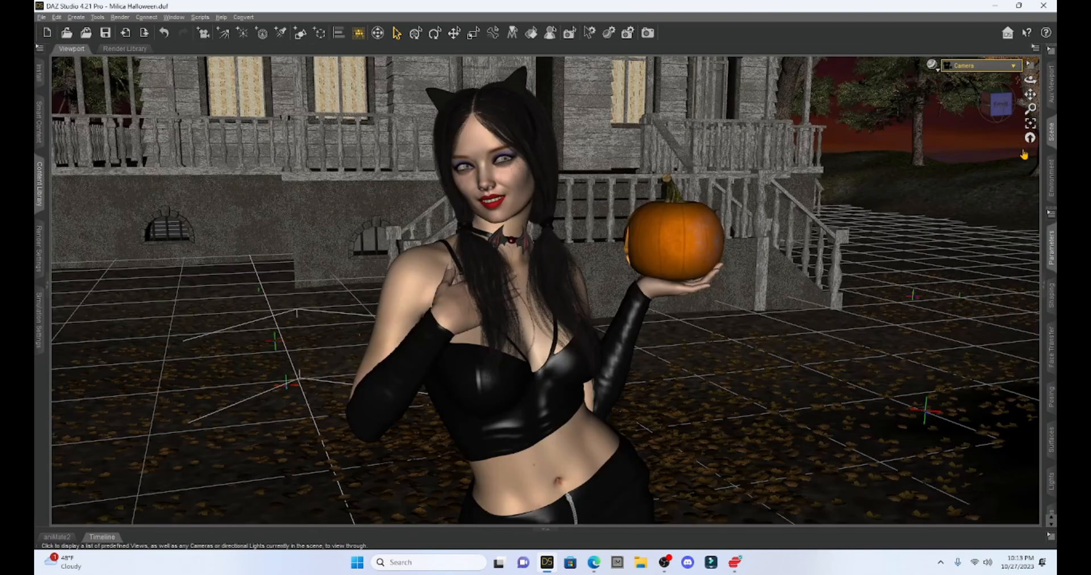
# Orbit and reframe the first Camera so the mansion front fills the background behind the woman, and preview it in NVIDIA Iray.
pyautogui.moveTo(1002, 103); pyautogui.dragTo(938, 97)
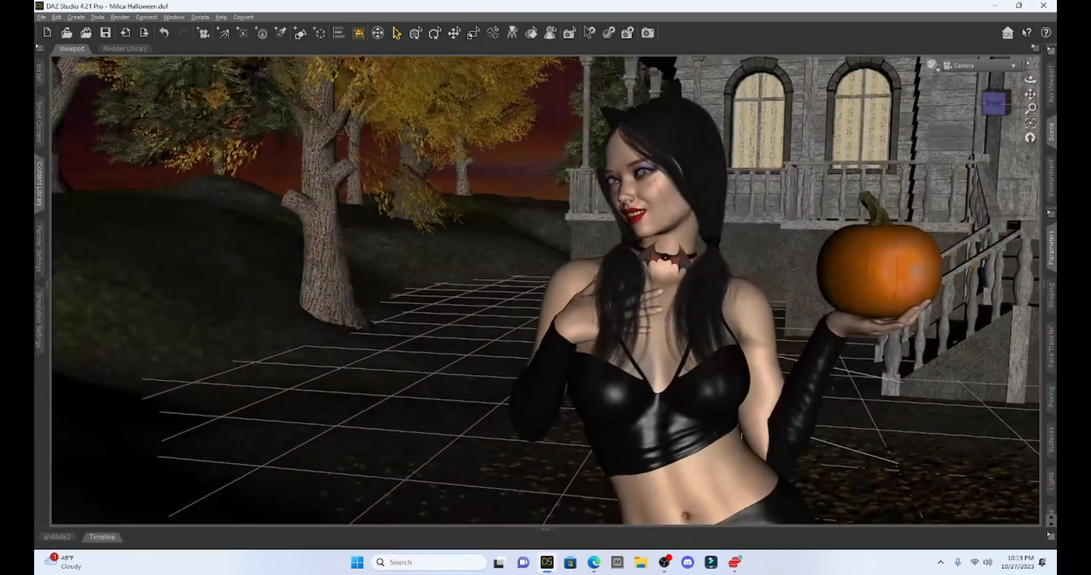
pyautogui.moveTo(1030, 94); pyautogui.dragTo(1003, 95)
pyautogui.scroll(2, 995, 125)
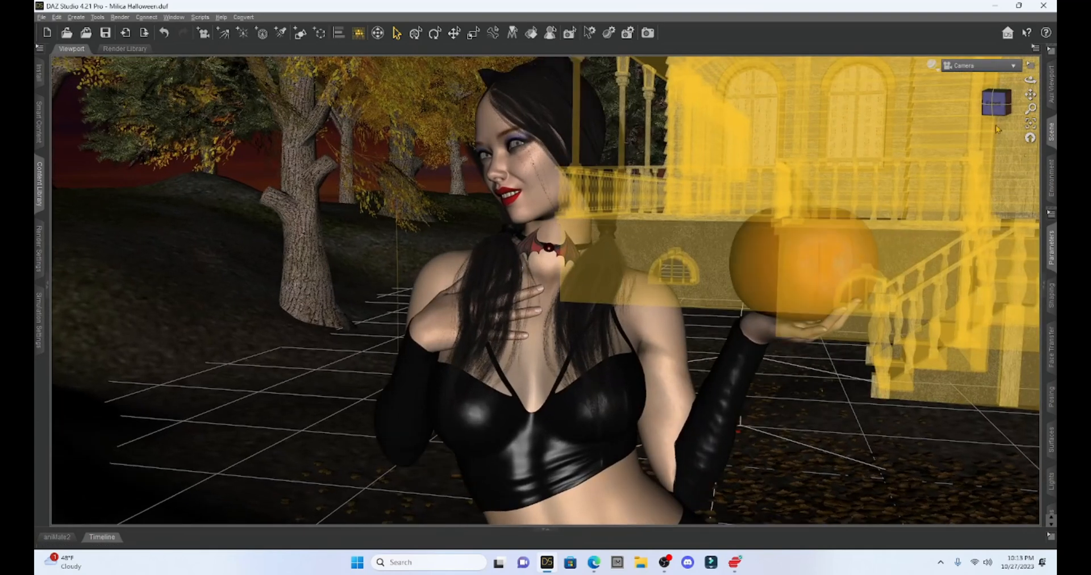
pyautogui.moveTo(995, 104); pyautogui.dragTo(1017, 117)
pyautogui.click(999, 104)
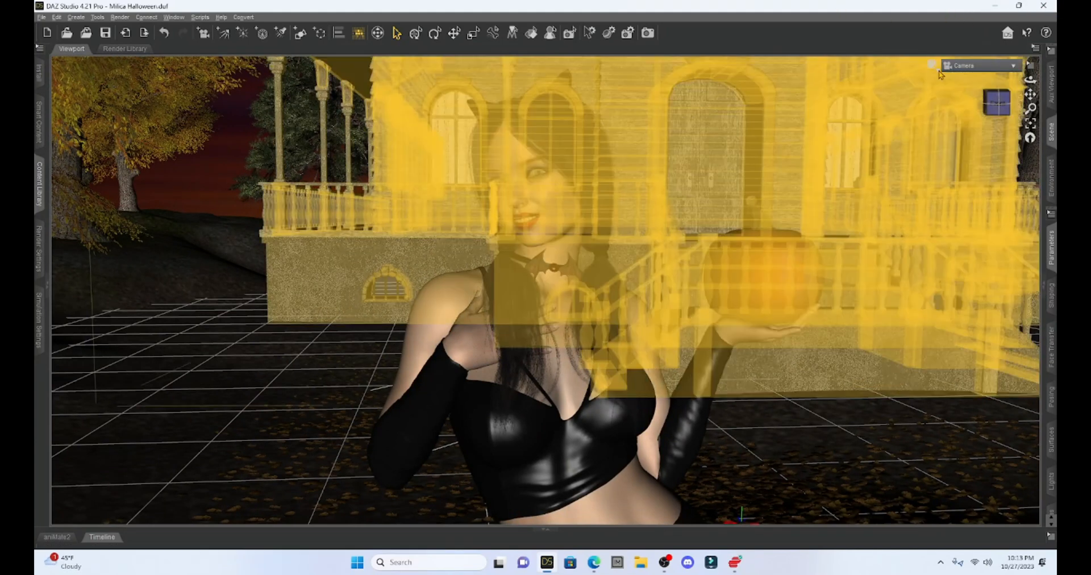
pyautogui.click(933, 65)
pyautogui.click(952, 210)
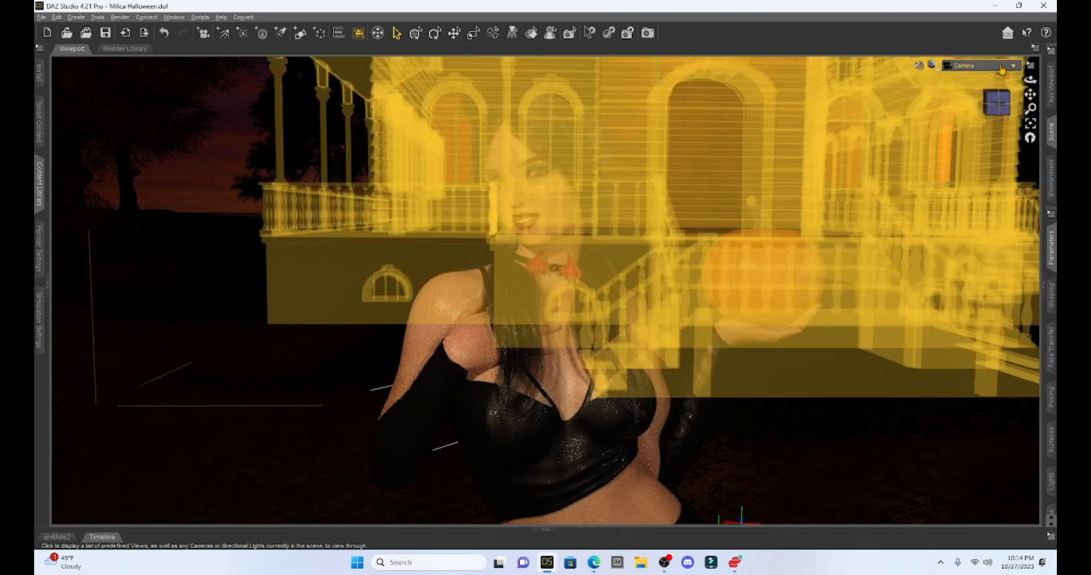
# View the scene through Camera (2) in Texture Shaded and save the scene.
pyautogui.click(1001, 69)
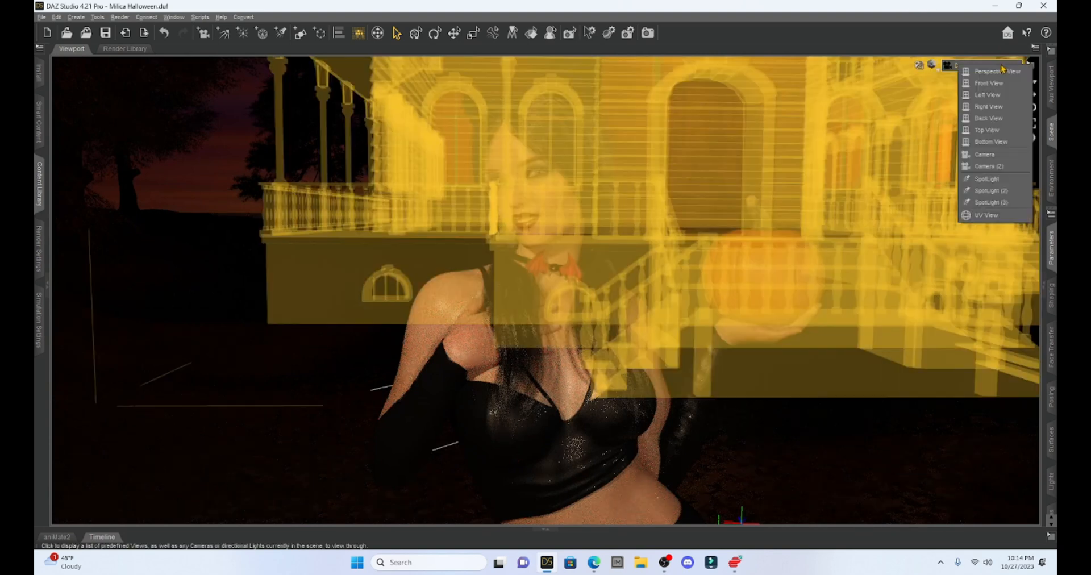
pyautogui.click(977, 114)
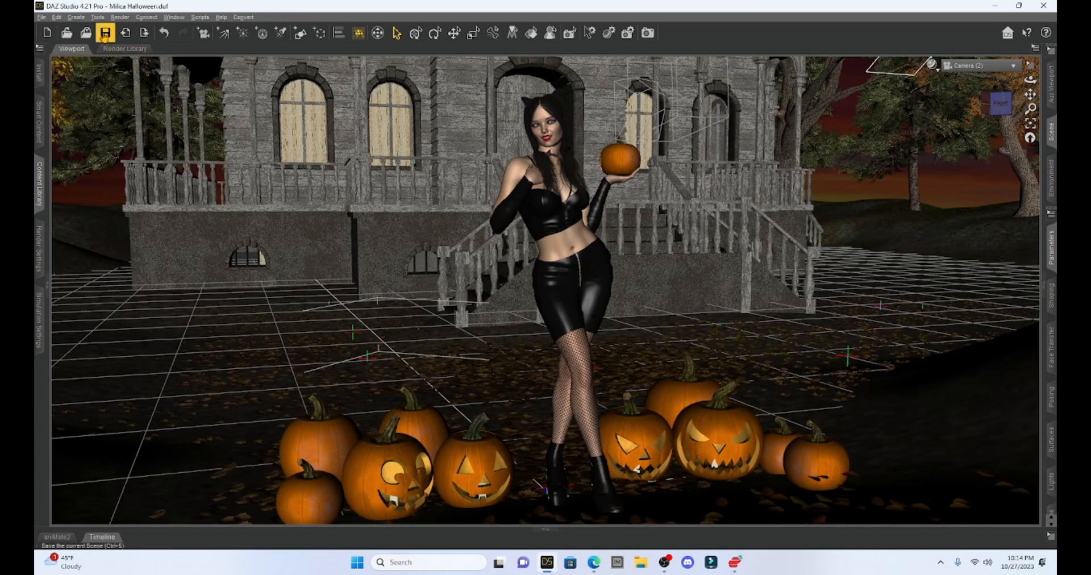
pyautogui.click(105, 33)
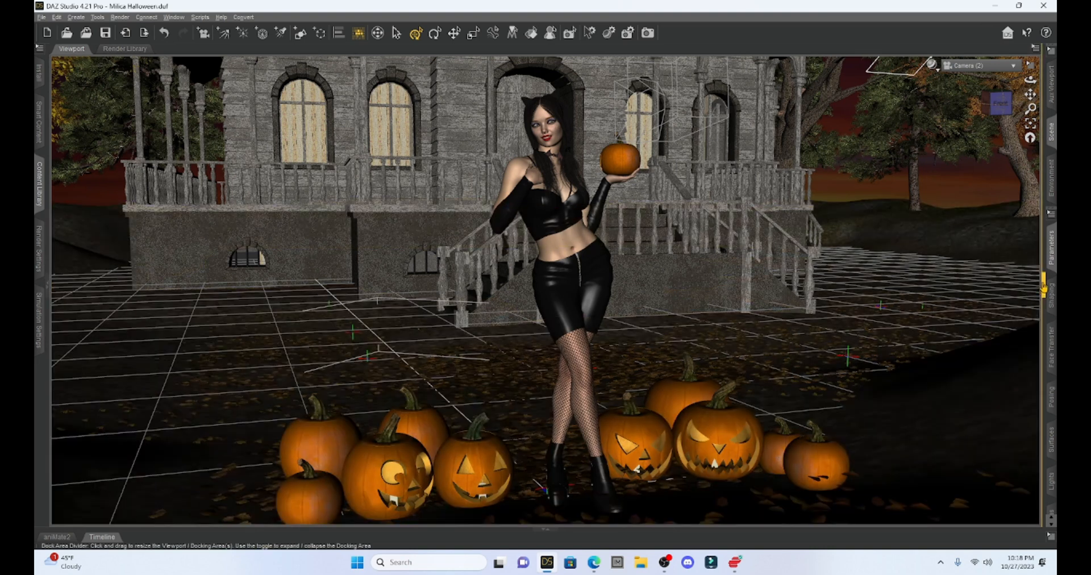
# Reopen the scene and parameters panes and frame the woman, pumpkins and both cameras from the side in Perspective View, with node selection active.
pyautogui.click(1044, 287)
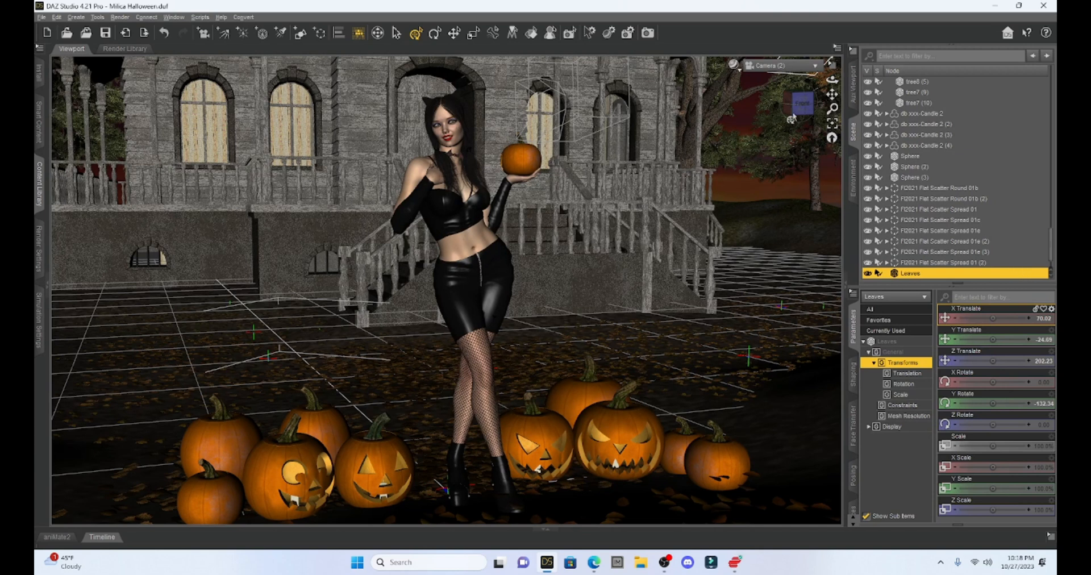
pyautogui.click(816, 68)
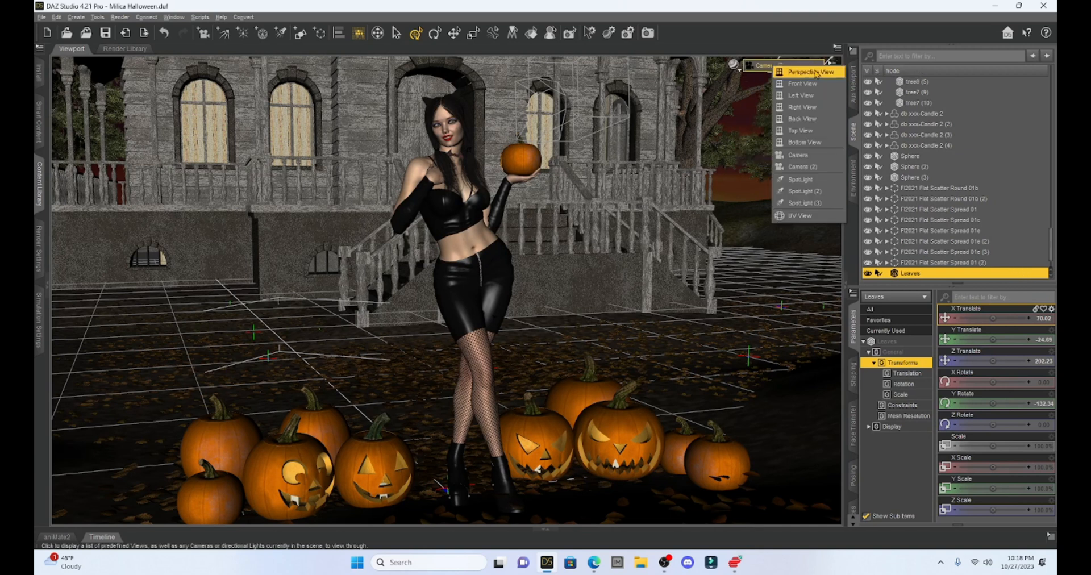
pyautogui.click(815, 76)
pyautogui.scroll(2, 657, 365)
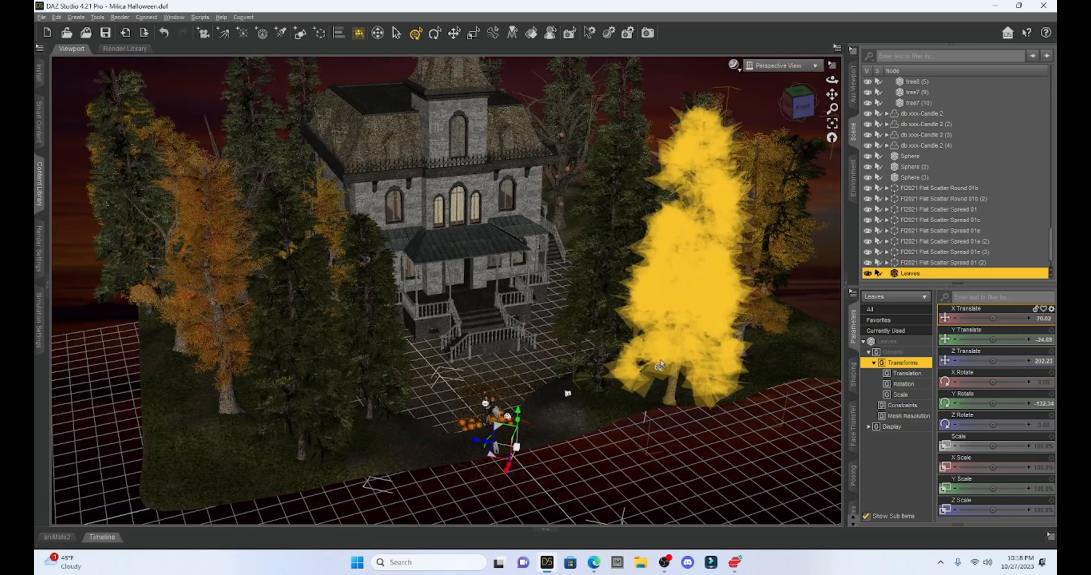
pyautogui.scroll(5, 653, 372)
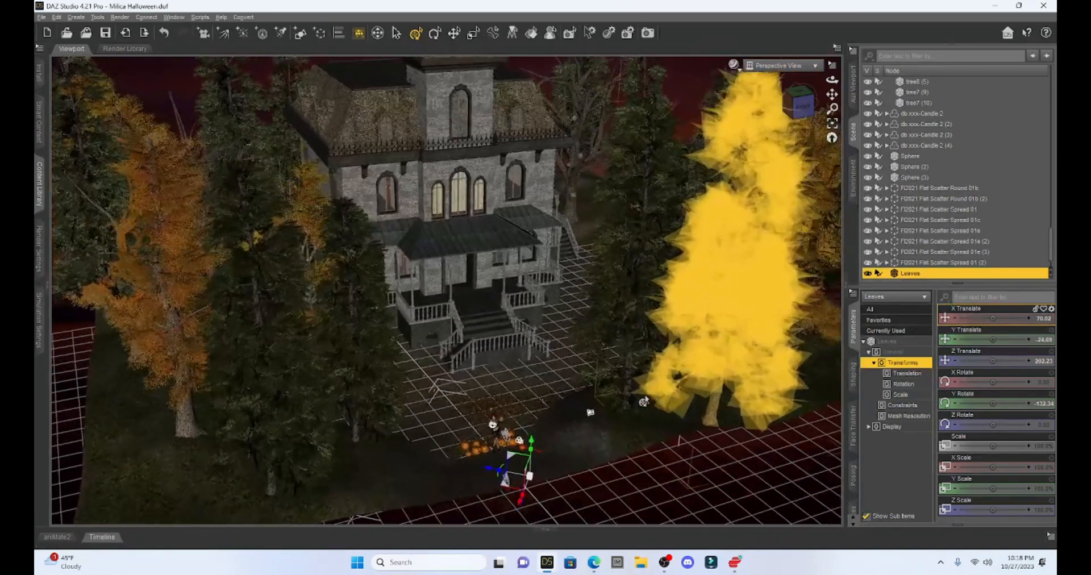
pyautogui.scroll(3, 647, 430)
pyautogui.moveTo(832, 95); pyautogui.dragTo(855, 24)
pyautogui.moveTo(833, 95); pyautogui.dragTo(837, 16)
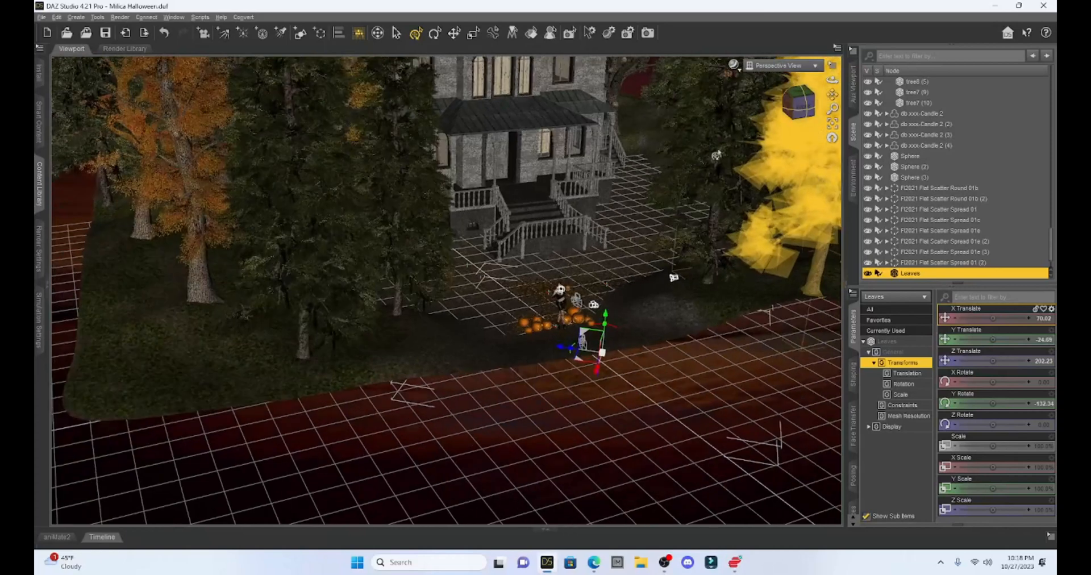
pyautogui.scroll(2, 616, 247)
pyautogui.scroll(5, 617, 247)
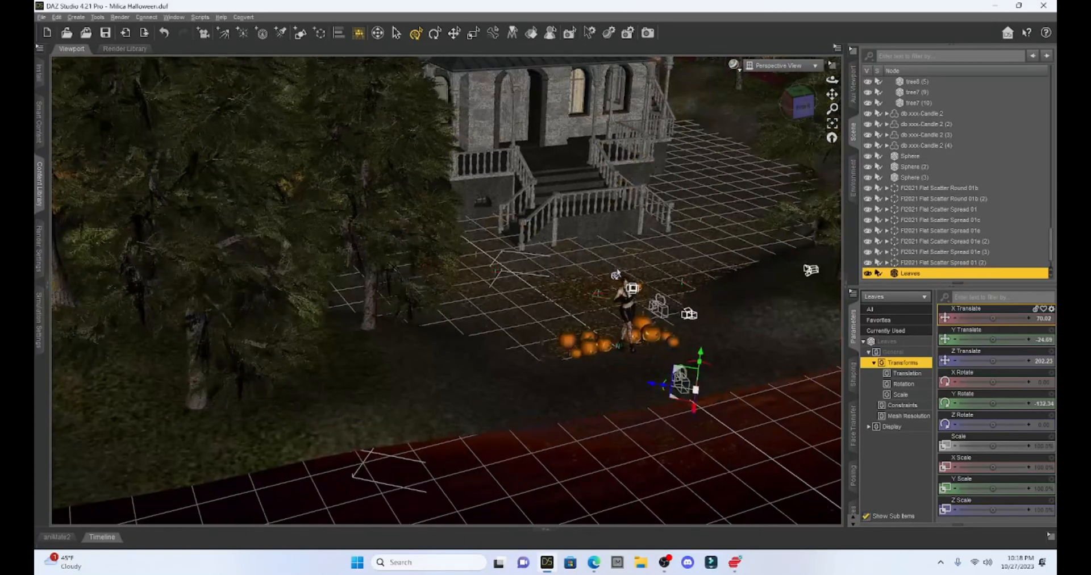
pyautogui.scroll(6, 612, 290)
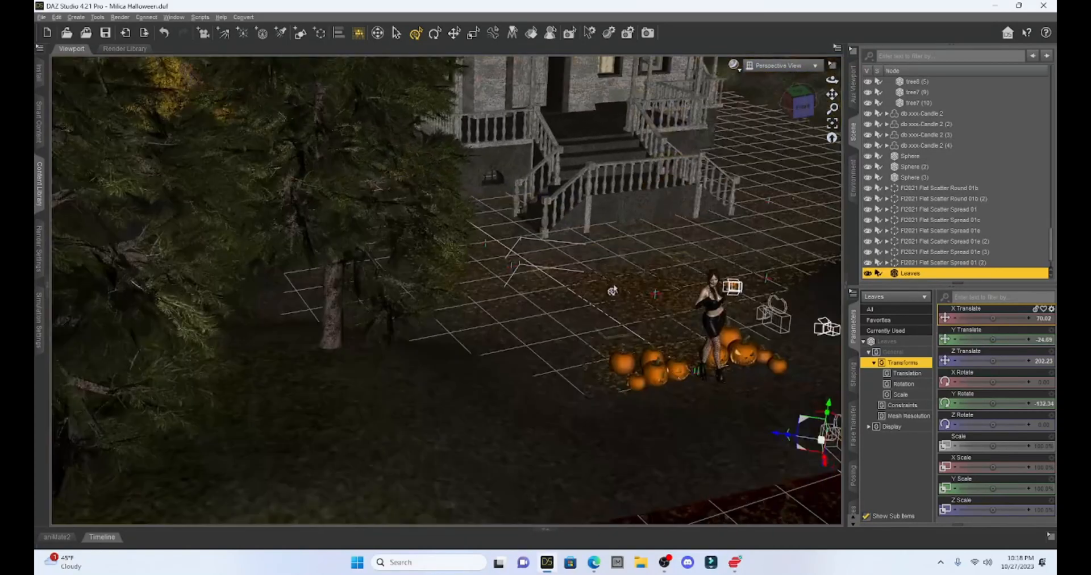
pyautogui.scroll(10, 699, 202)
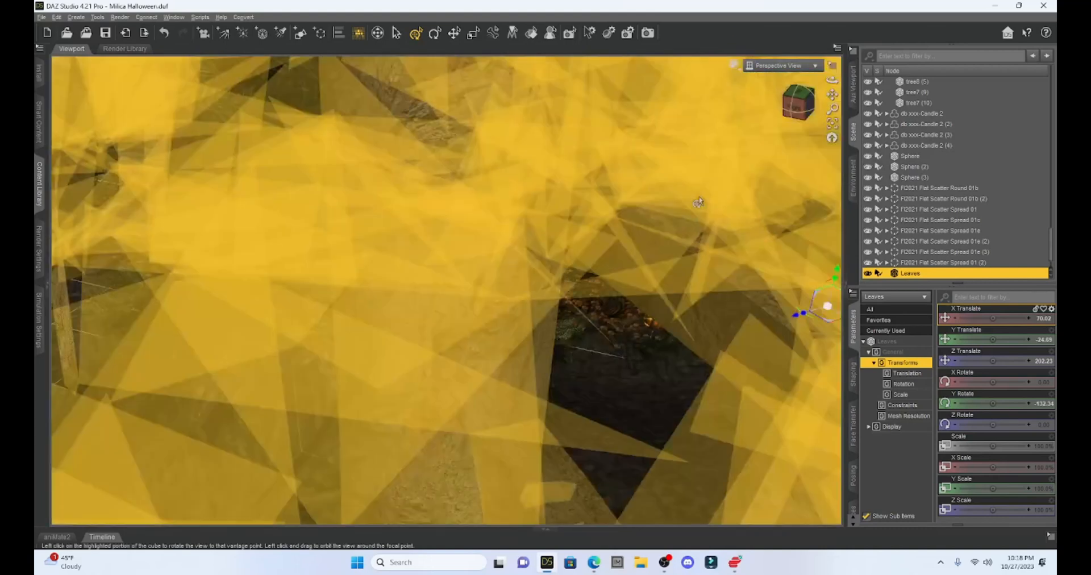
pyautogui.scroll(4, 704, 187)
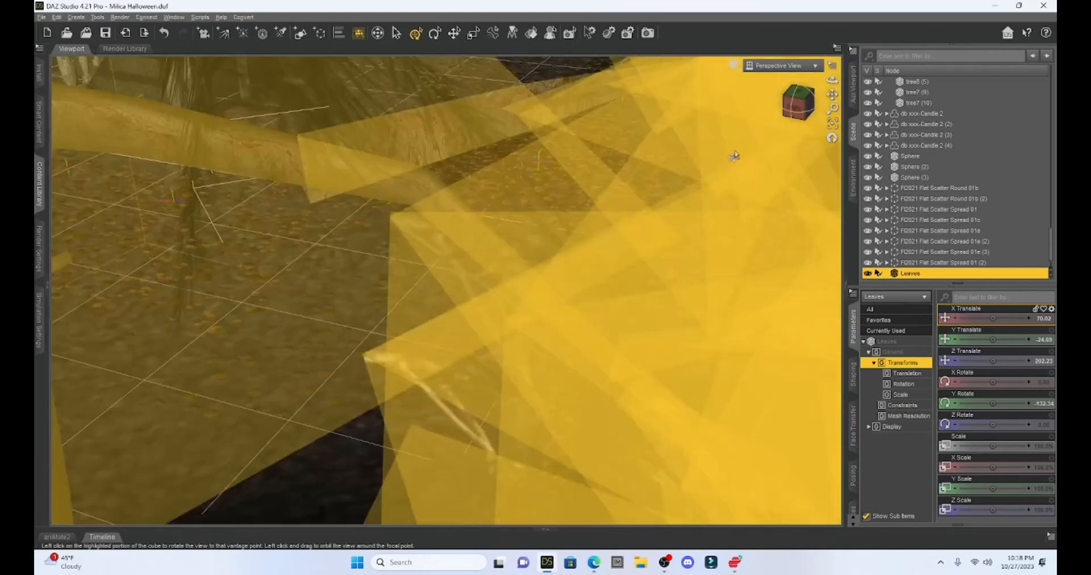
pyautogui.moveTo(832, 94); pyautogui.dragTo(862, 84)
pyautogui.scroll(2, 620, 203)
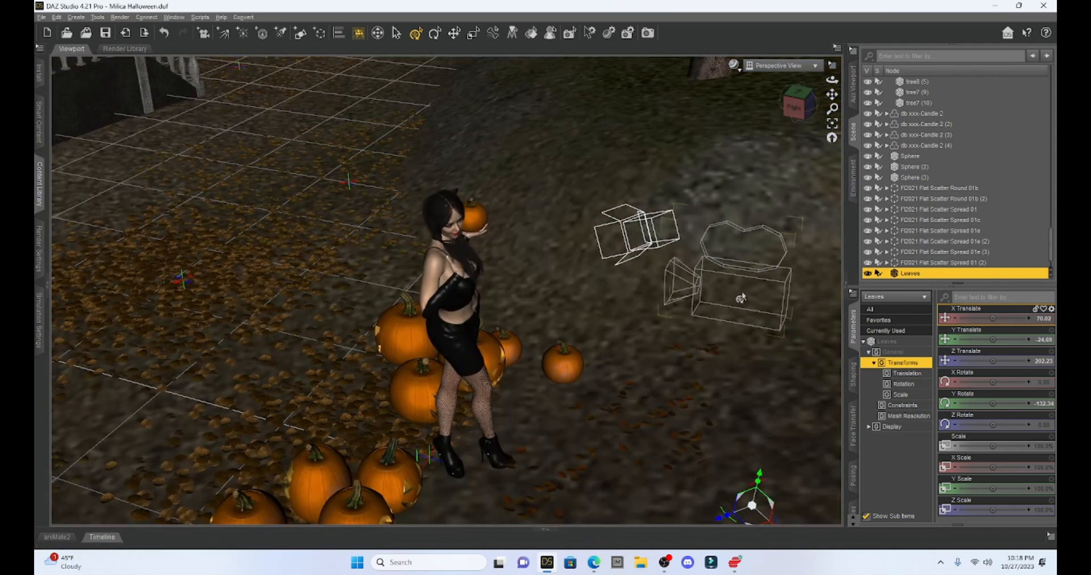
pyautogui.hotkey('alt', 'shift', 's')
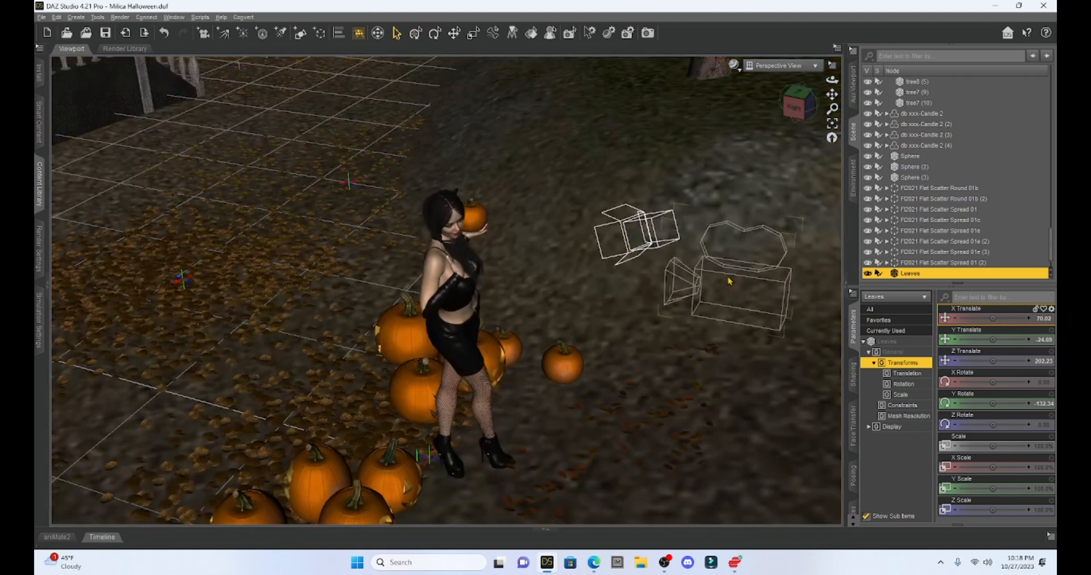
pyautogui.scroll(-3, 729, 281)
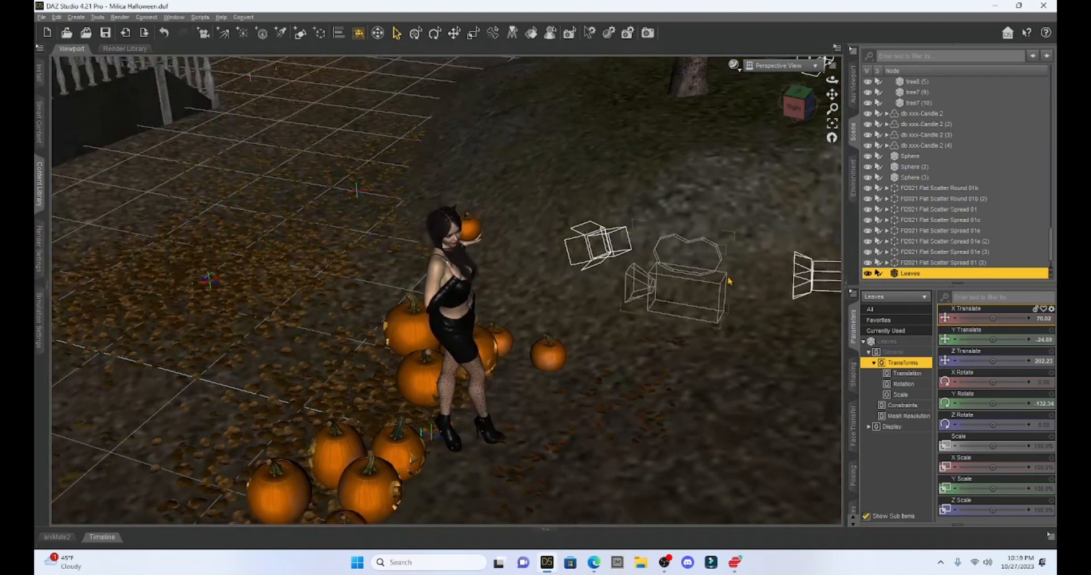
pyautogui.scroll(-5, 729, 280)
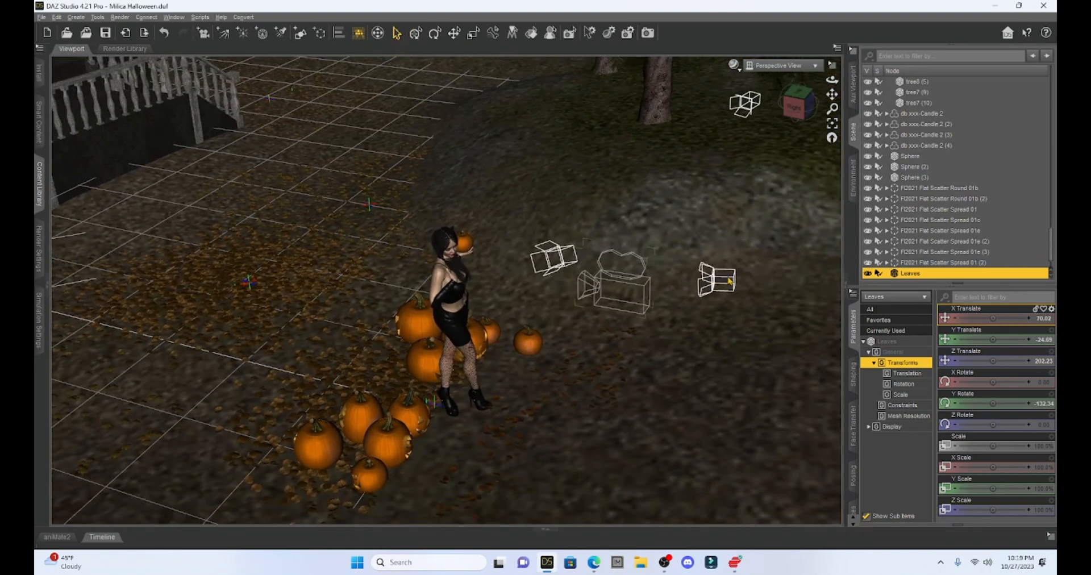
pyautogui.scroll(-2, 729, 280)
pyautogui.scroll(-2, 729, 281)
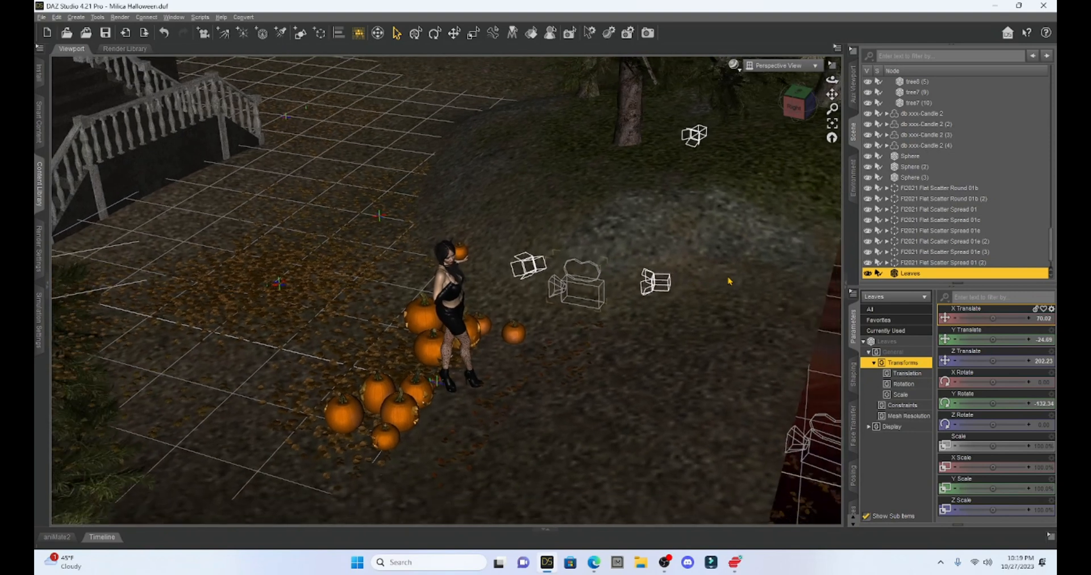
pyautogui.scroll(-3, 729, 281)
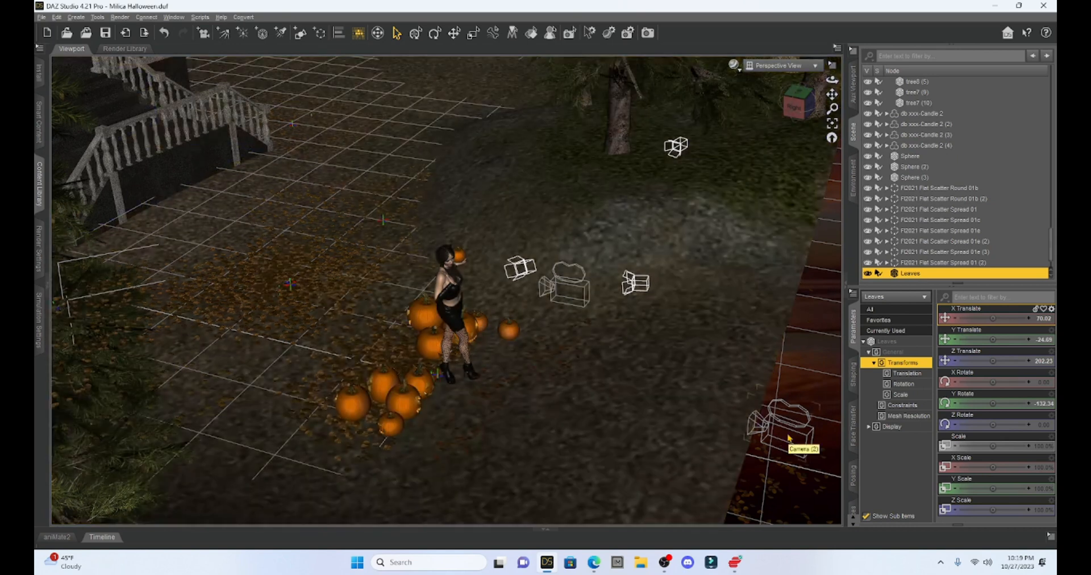
# Turn on Depth of Field for Camera (2) and set its Focal Distance to about 417.63.
pyautogui.click(786, 438)
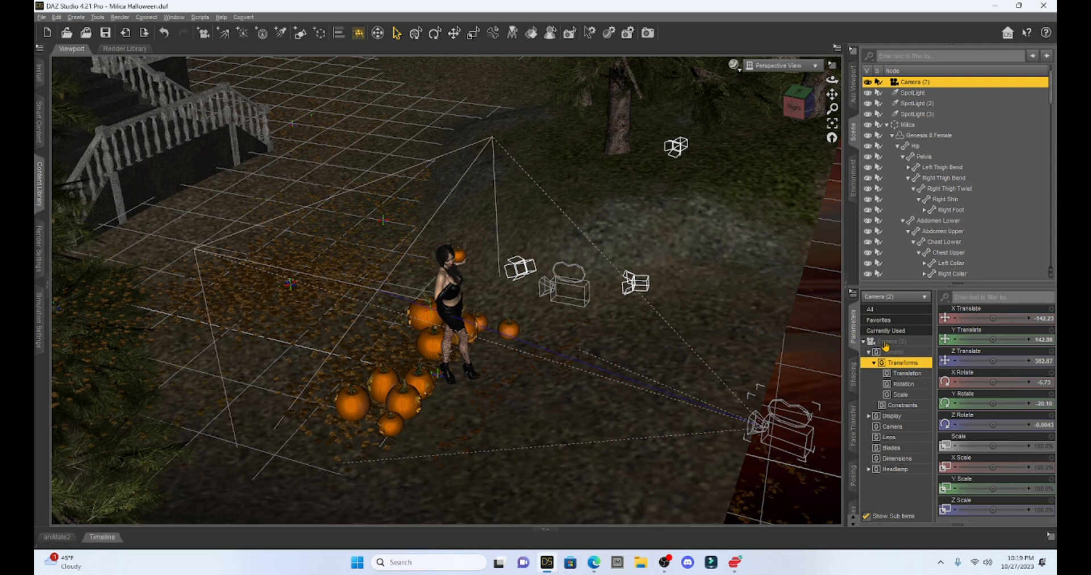
pyautogui.click(897, 426)
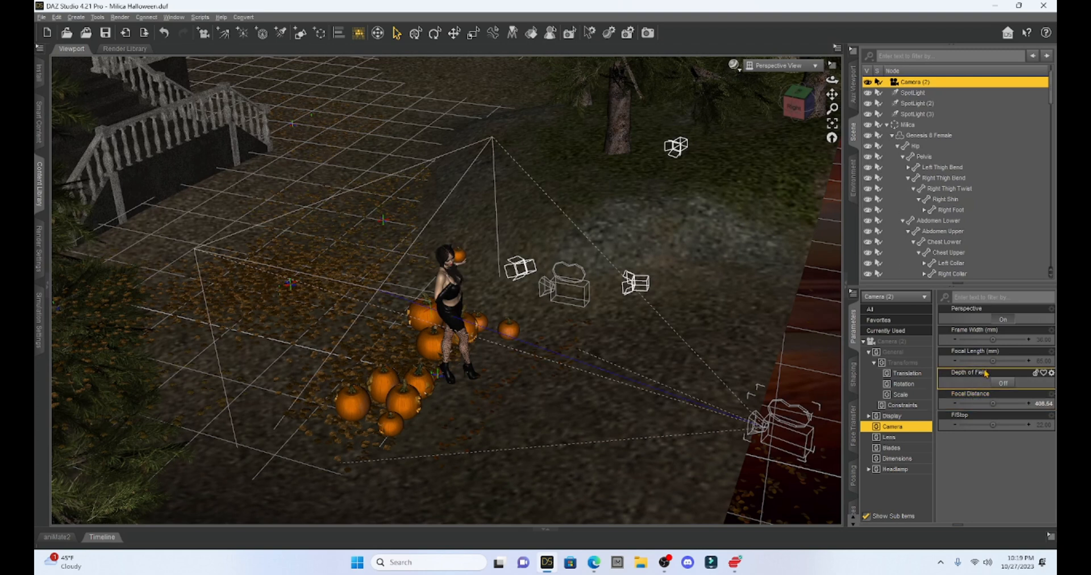
pyautogui.click(1003, 383)
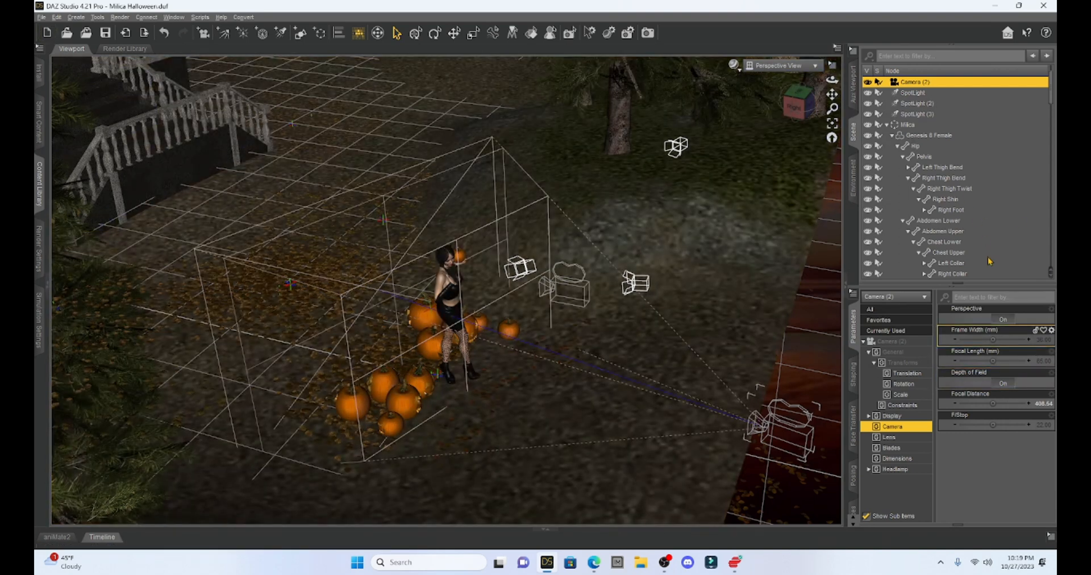
pyautogui.moveTo(993, 402)
pyautogui.mouseDown()
pyautogui.moveTo(980, 403)
pyautogui.moveTo(999, 403)
pyautogui.mouseUp()
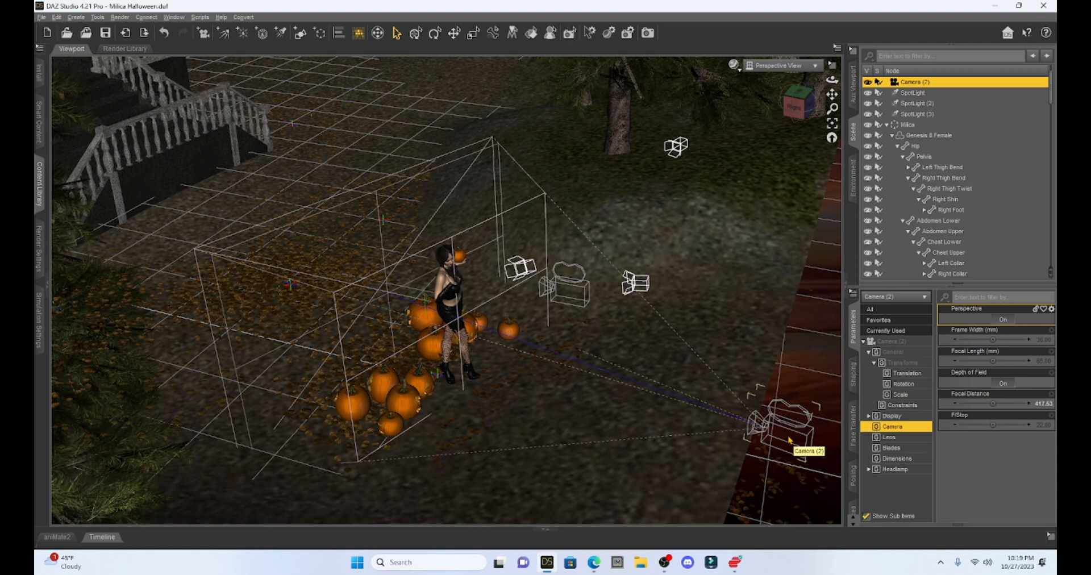
# Preview the depth of field through Camera (2) in NVIDIA Iray and return the viewport to Texture Shaded.
pyautogui.click(799, 66)
pyautogui.click(814, 173)
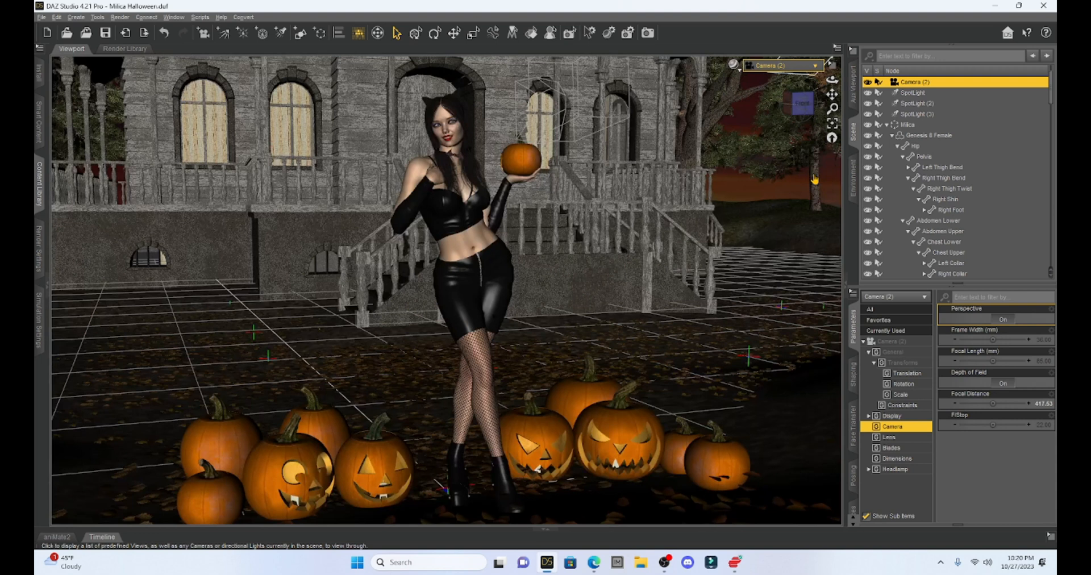
pyautogui.click(814, 66)
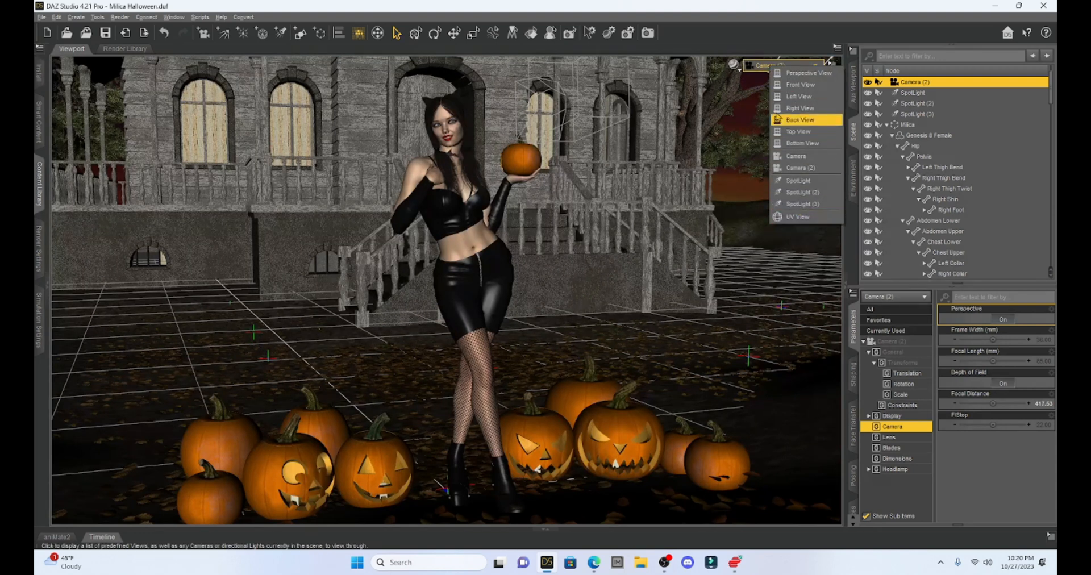
pyautogui.click(733, 64)
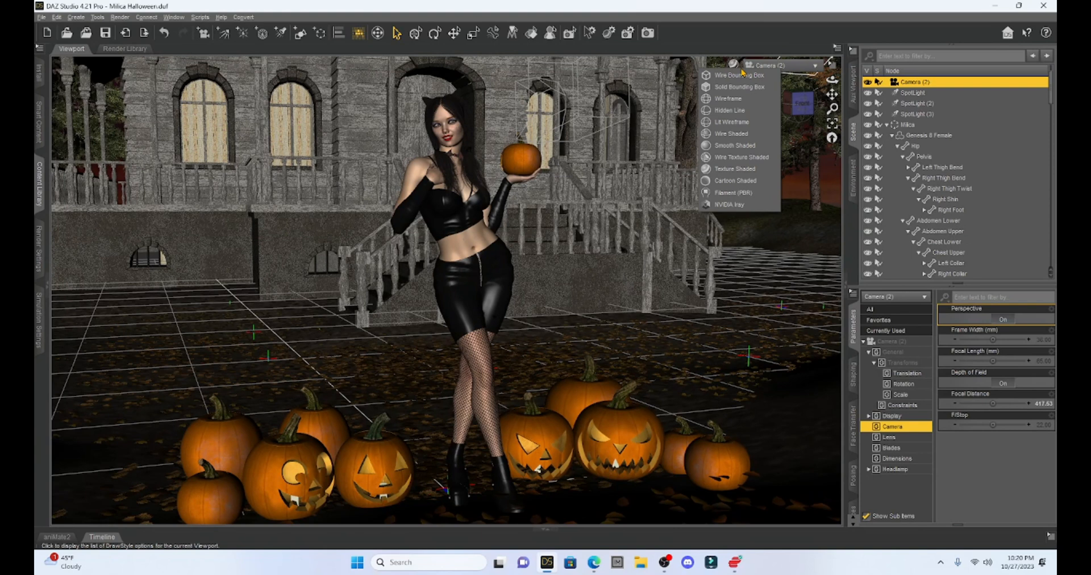
pyautogui.click(738, 204)
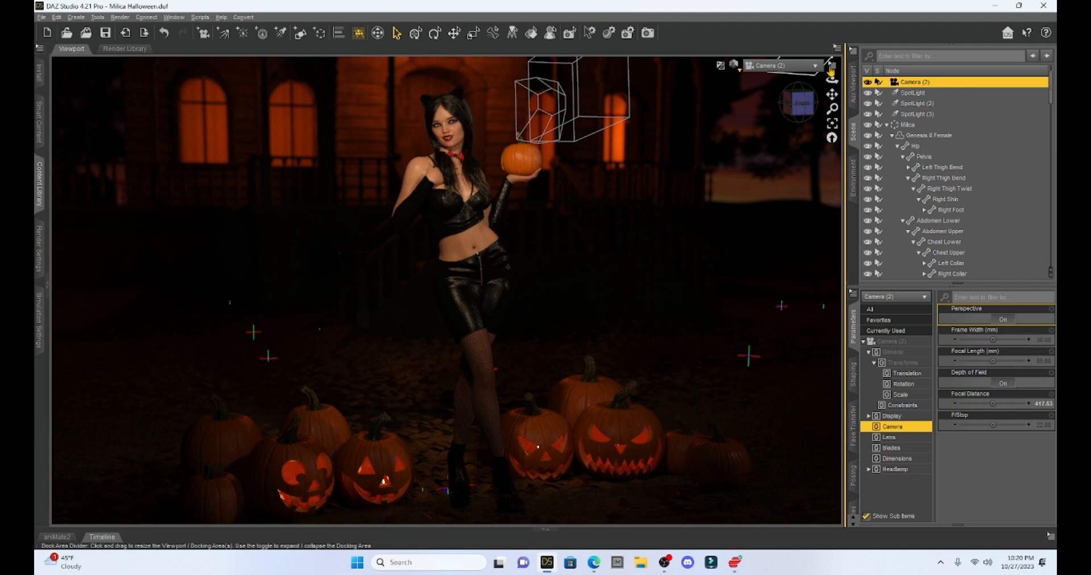
pyautogui.click(733, 64)
pyautogui.click(748, 160)
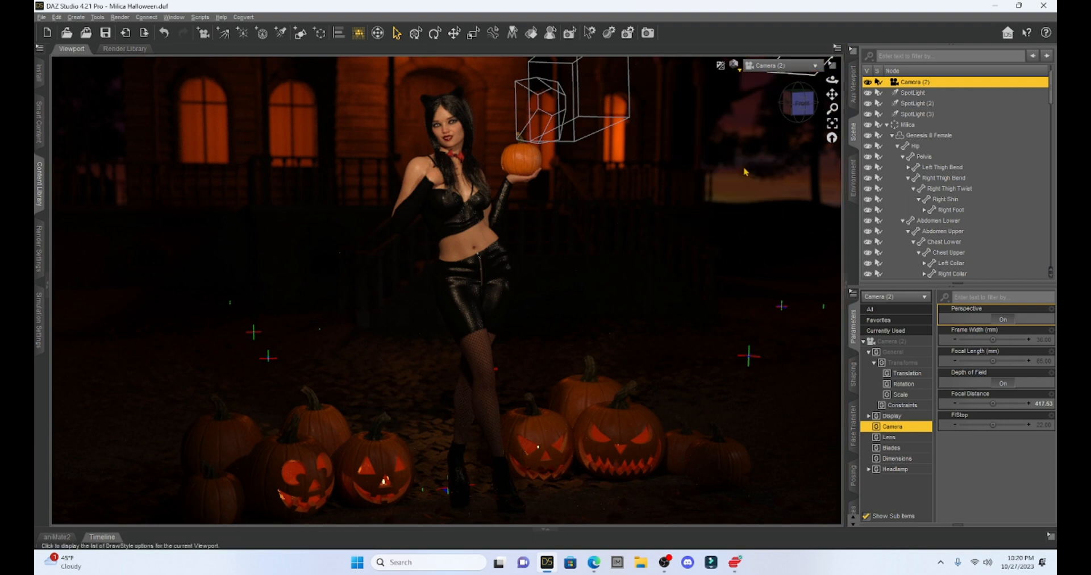
# Switch to Perspective View and select the camera nearest the woman to examine its depth of field settings.
pyautogui.click(797, 67)
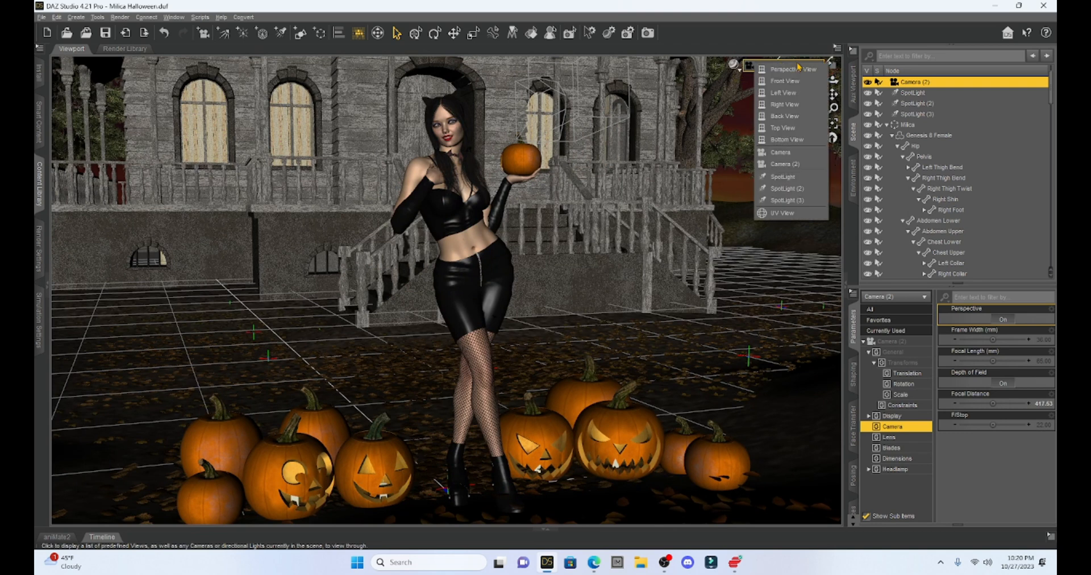
pyautogui.click(779, 71)
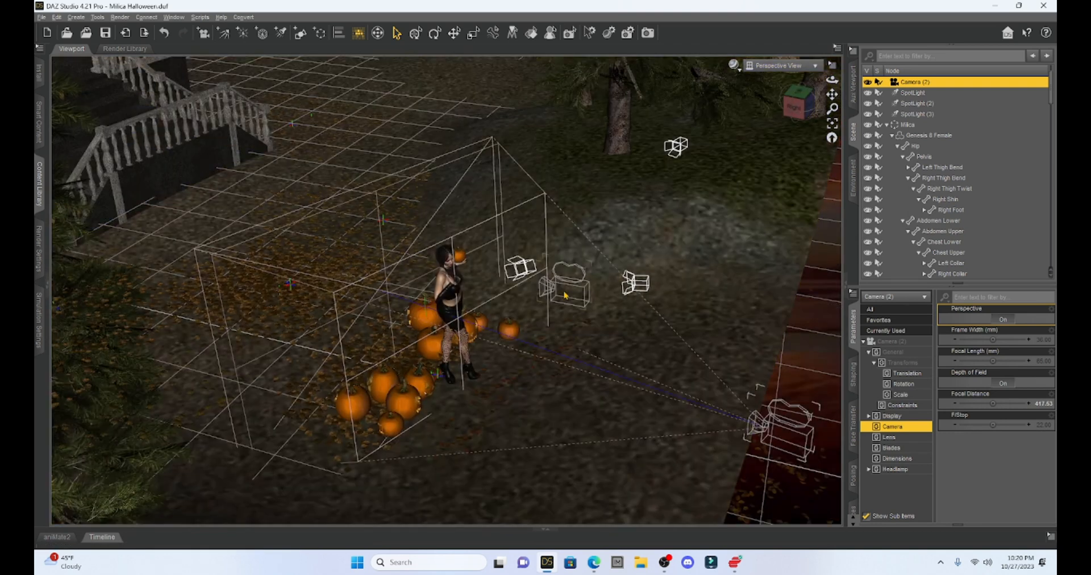
pyautogui.click(565, 295)
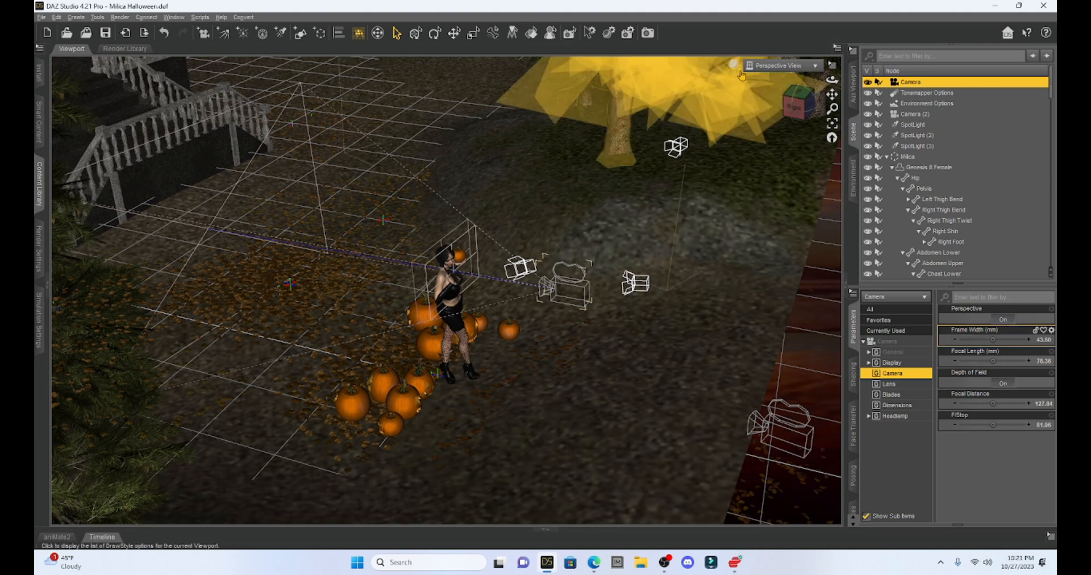
# View the scene through Camera and preview its depth of field in NVIDIA Iray.
pyautogui.click(765, 65)
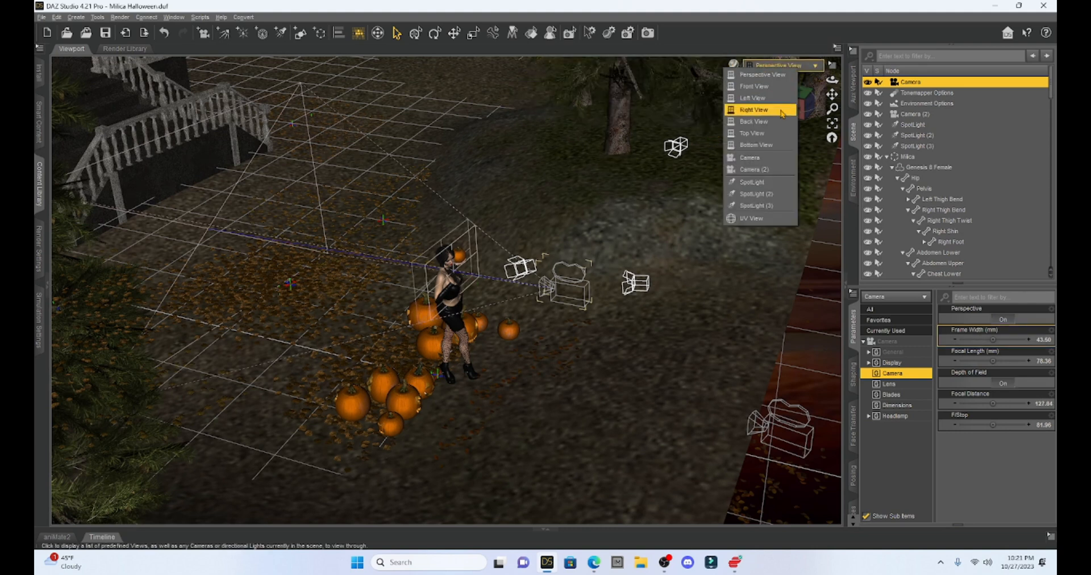
pyautogui.click(780, 158)
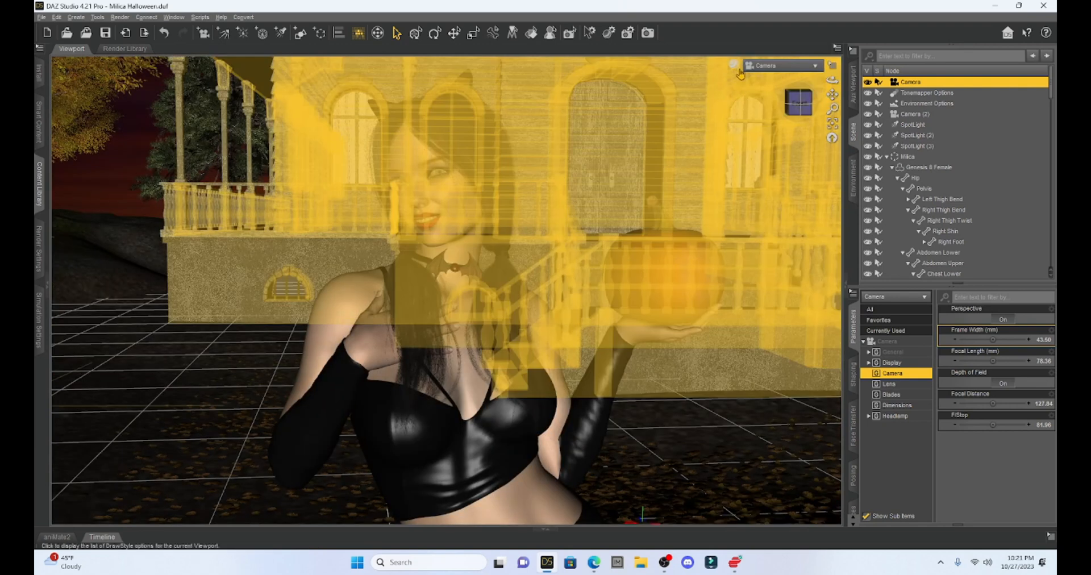
pyautogui.click(736, 66)
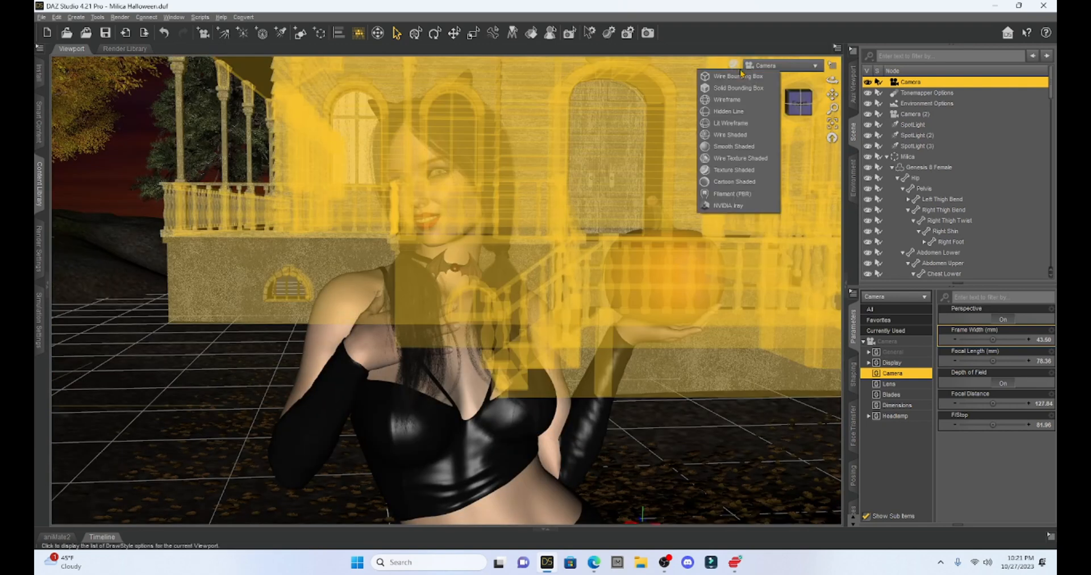
pyautogui.click(738, 205)
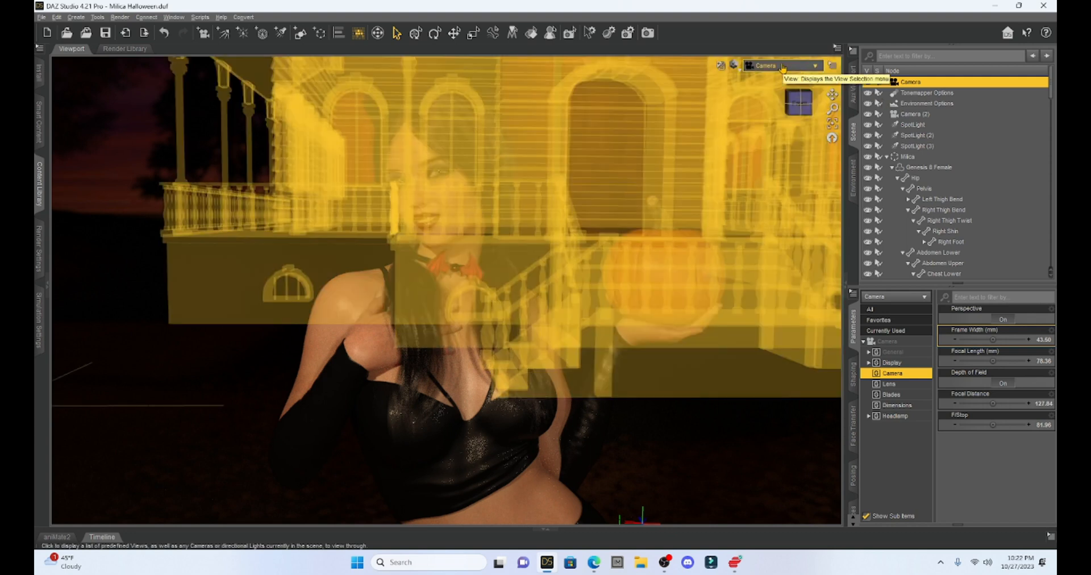
# Return the Camera view to Texture Shaded and save the scene.
pyautogui.click(733, 65)
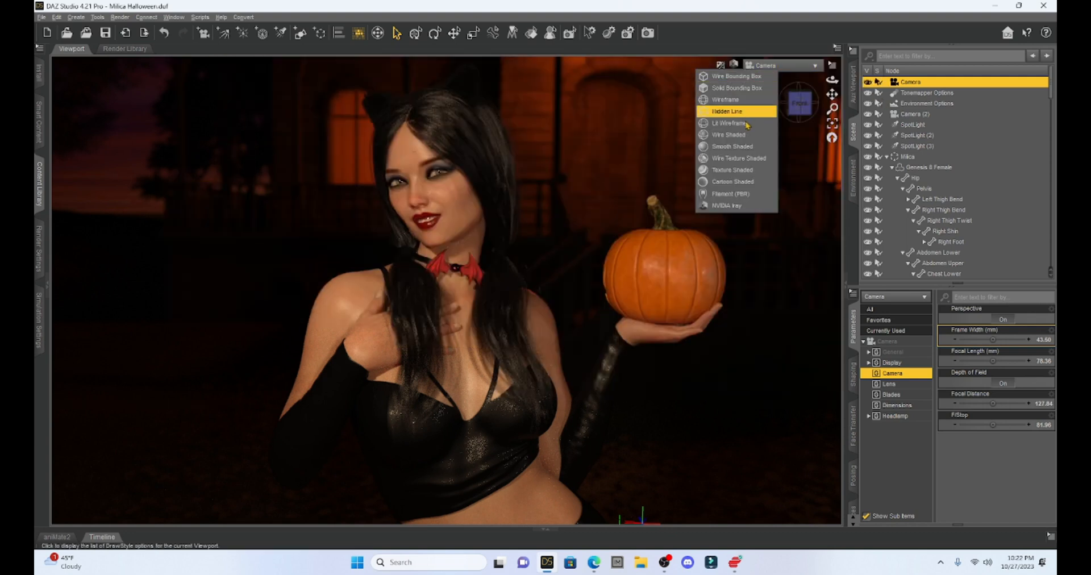
pyautogui.click(737, 171)
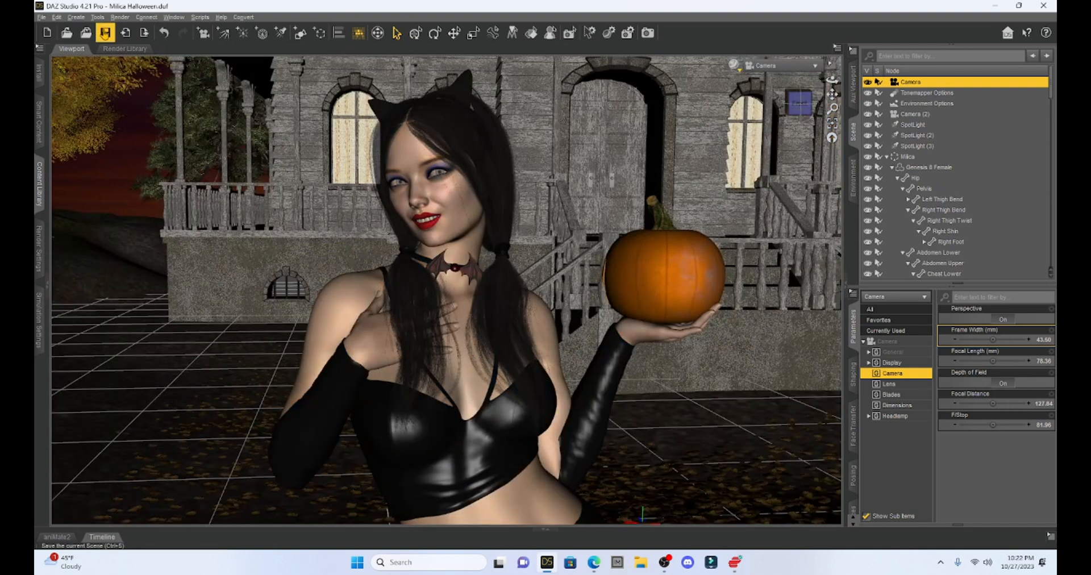
pyautogui.click(105, 32)
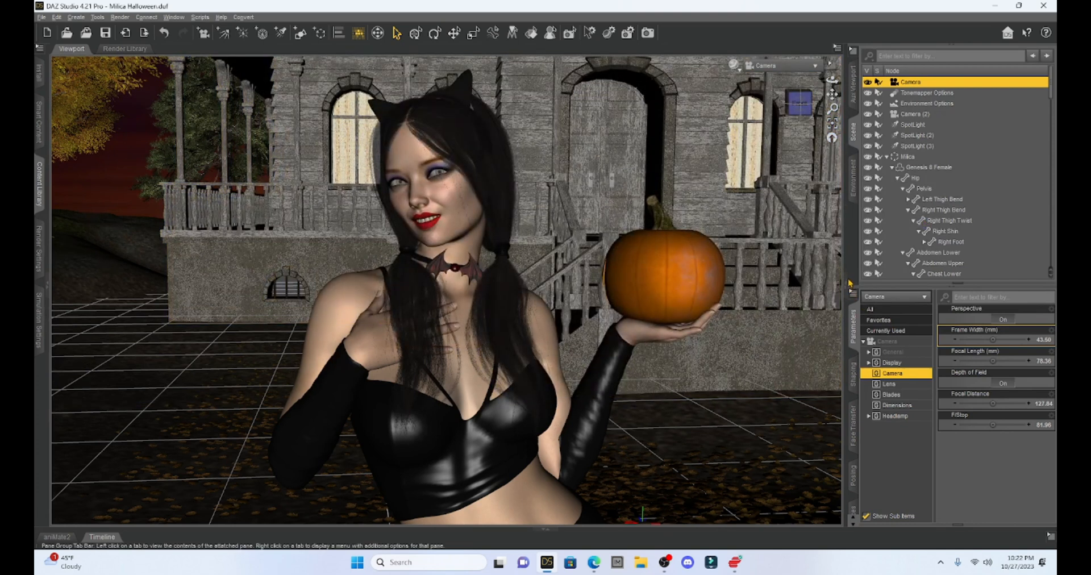
# Collapse the scene and parameters panes and open the Render Queue pane.
pyautogui.click(845, 279)
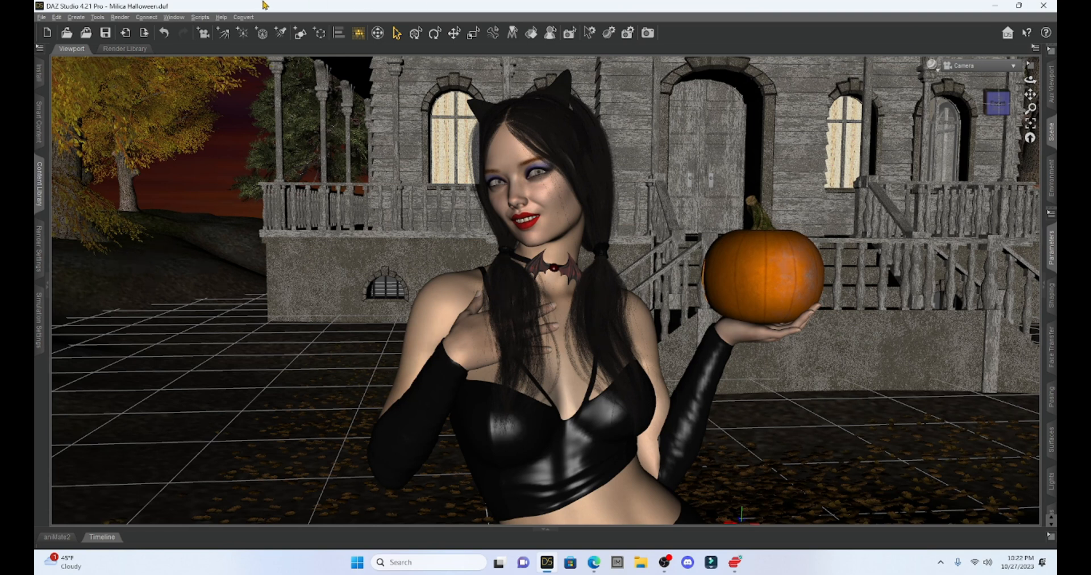
pyautogui.click(173, 17)
pyautogui.moveTo(199, 29)
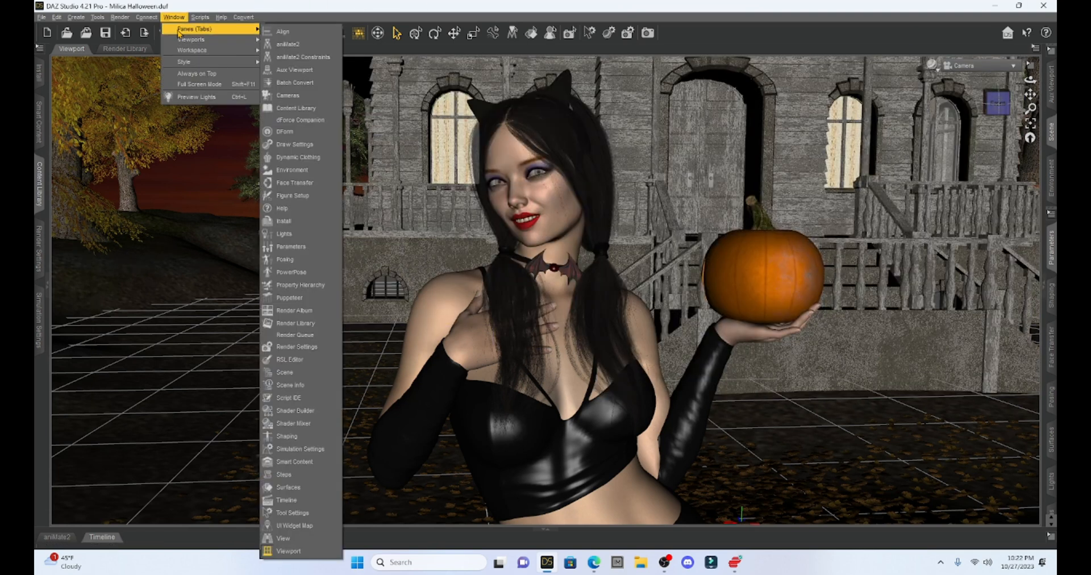
pyautogui.click(295, 336)
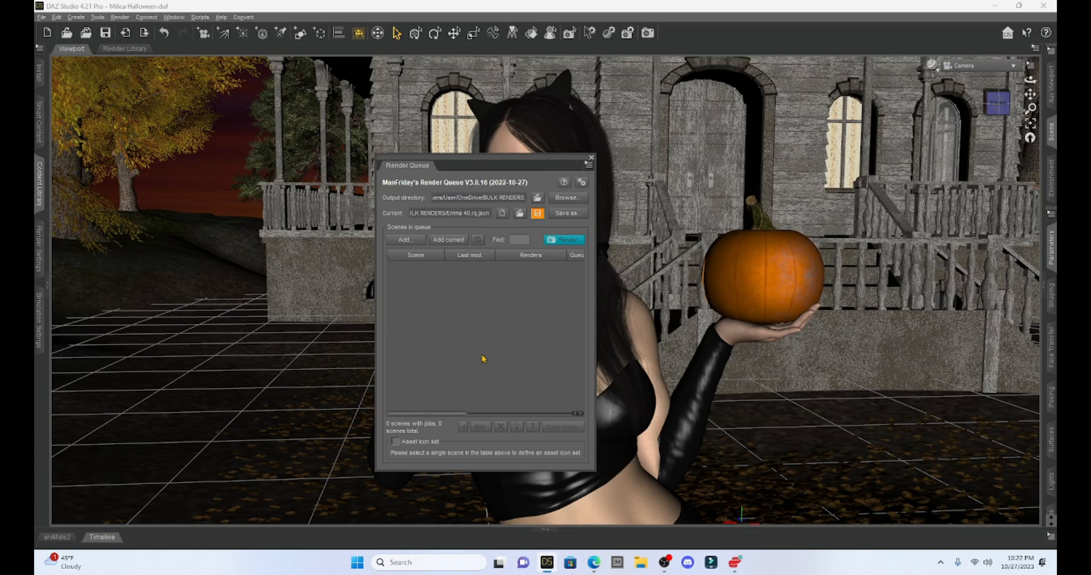
# Add the current scene to the render queue as a full scene render using all visible cameras.
pyautogui.moveTo(482, 358)
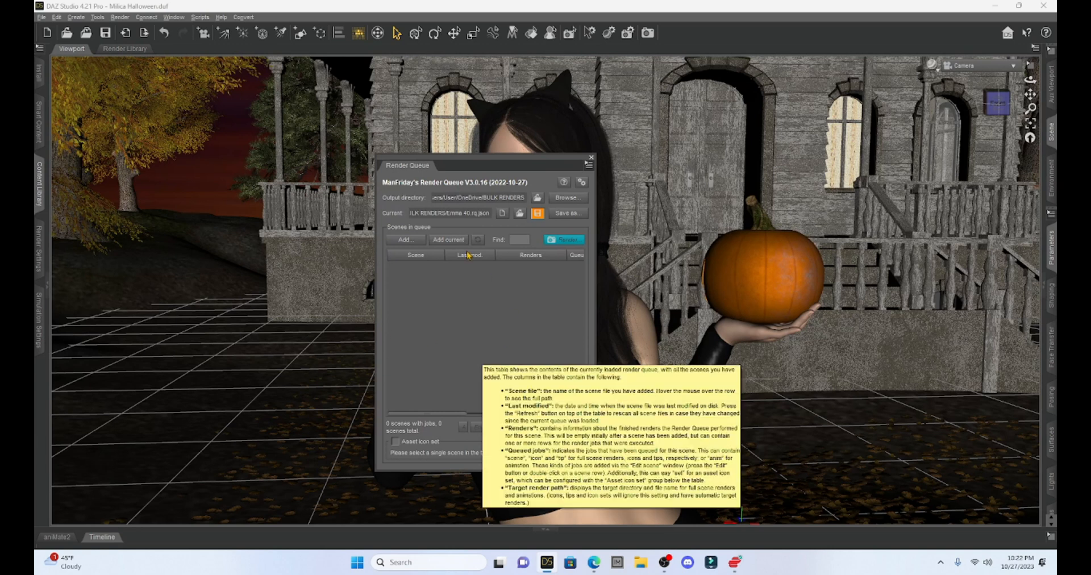
pyautogui.click(439, 242)
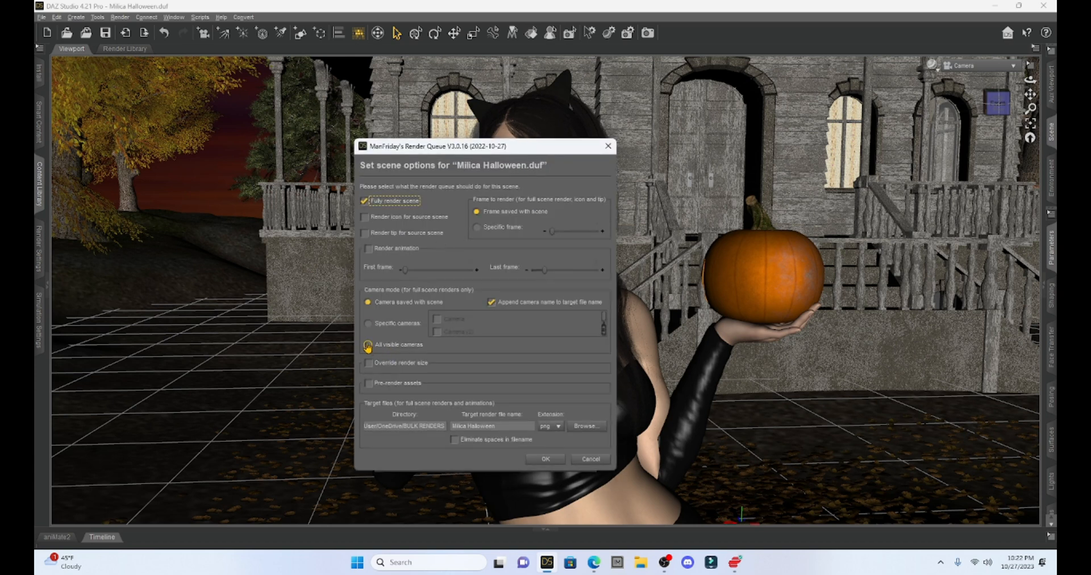
pyautogui.click(367, 346)
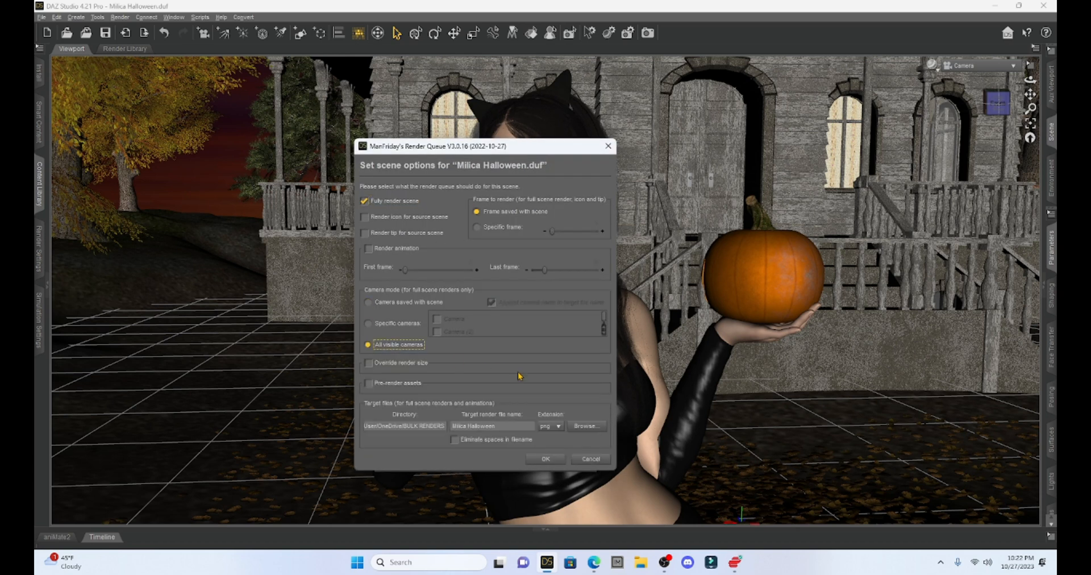
pyautogui.click(546, 459)
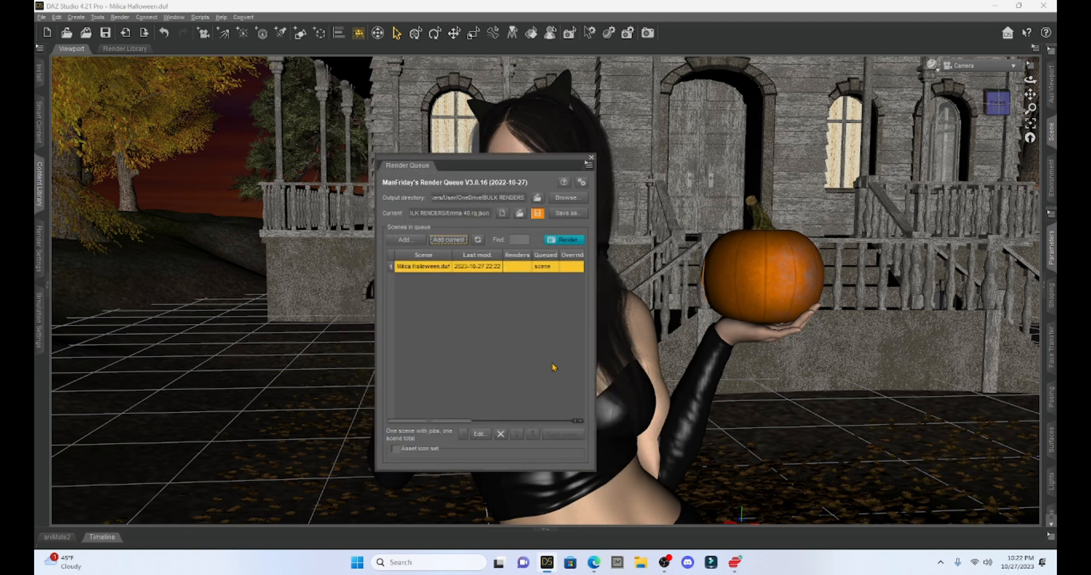
# Start rendering the queued scene and bring the render window in front of the queue progress window.
pyautogui.click(566, 240)
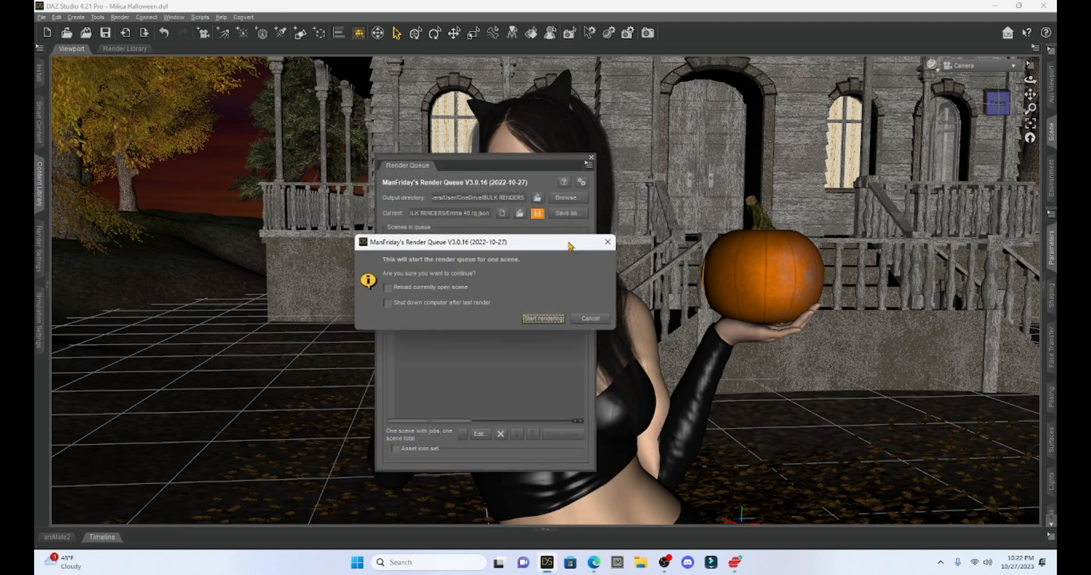
pyautogui.click(542, 318)
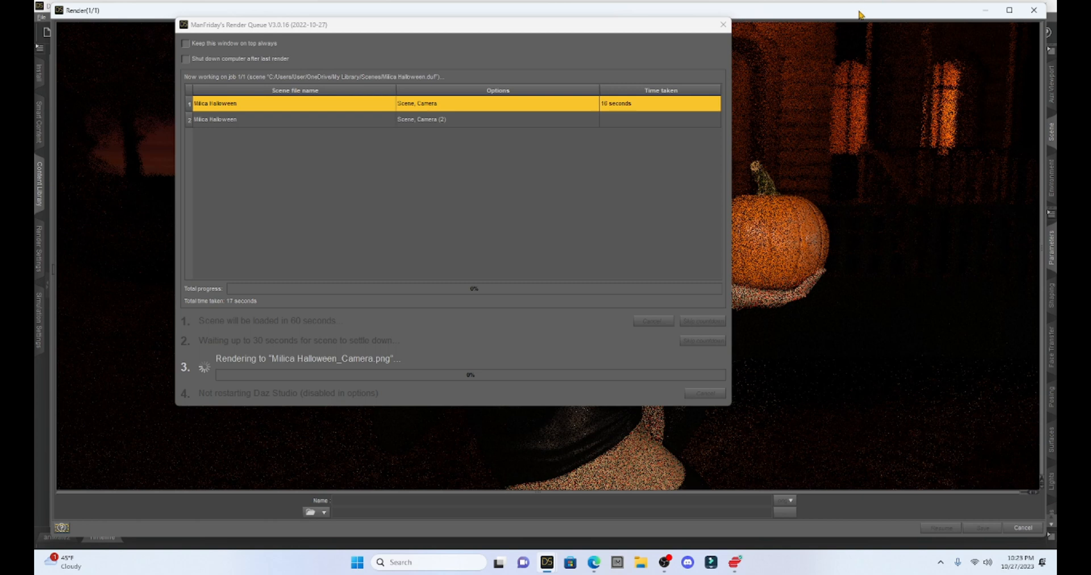
pyautogui.click(859, 11)
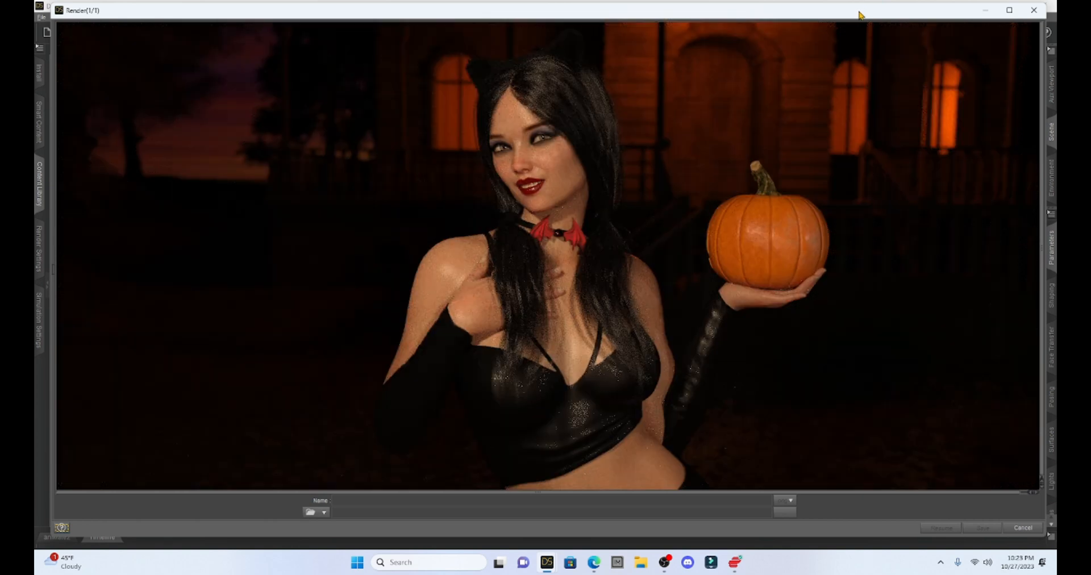